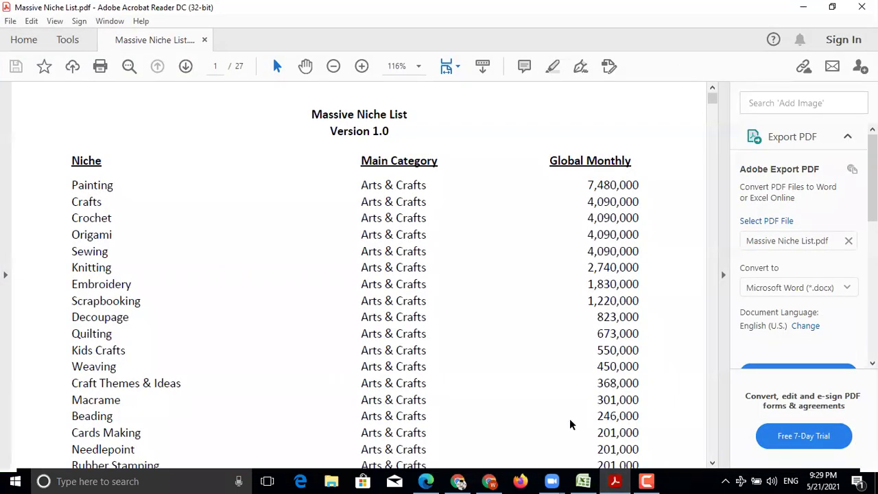
Switch to the Niche Ideas List workbook in Excel and examine its specific, micro and general topic columns.
click(584, 481)
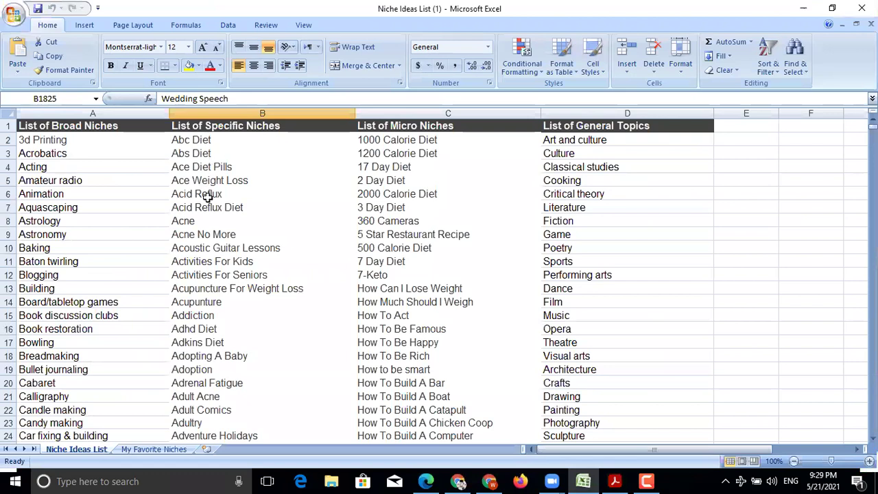
click(228, 111)
click(229, 151)
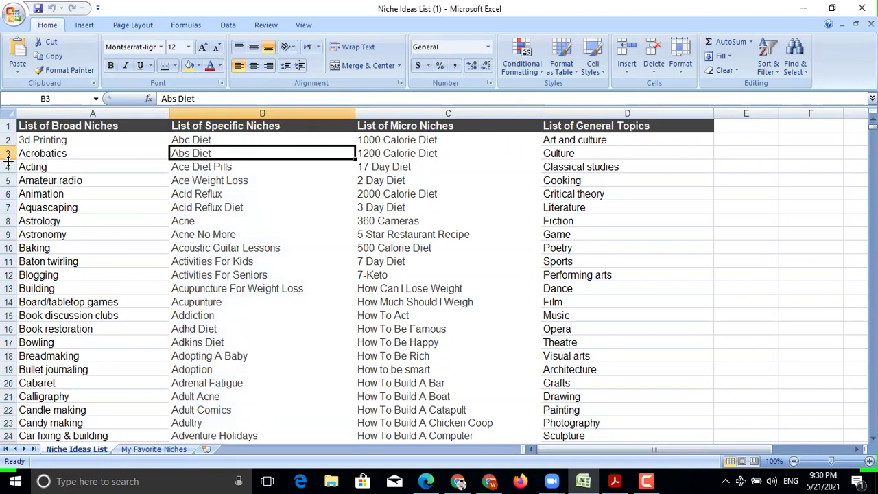
click(562, 166)
click(450, 168)
click(544, 157)
click(406, 157)
click(269, 154)
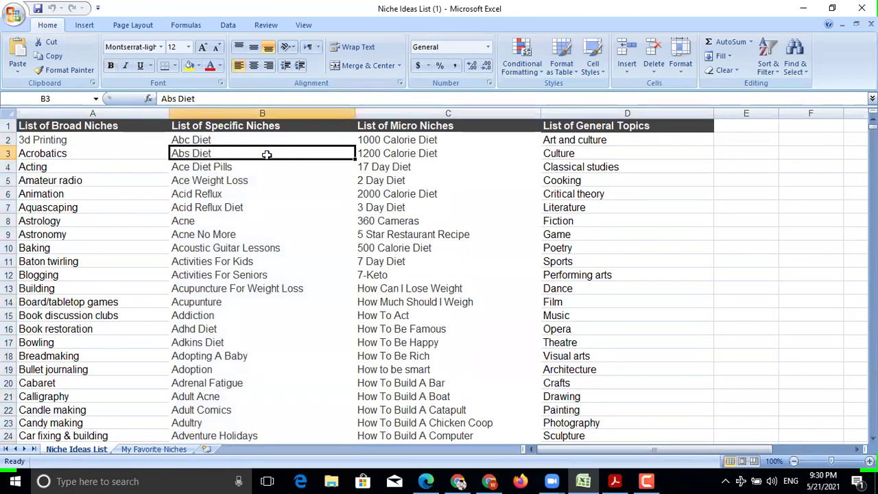
Fill the whole List of Specific Niches column with yellow.
click(211, 114)
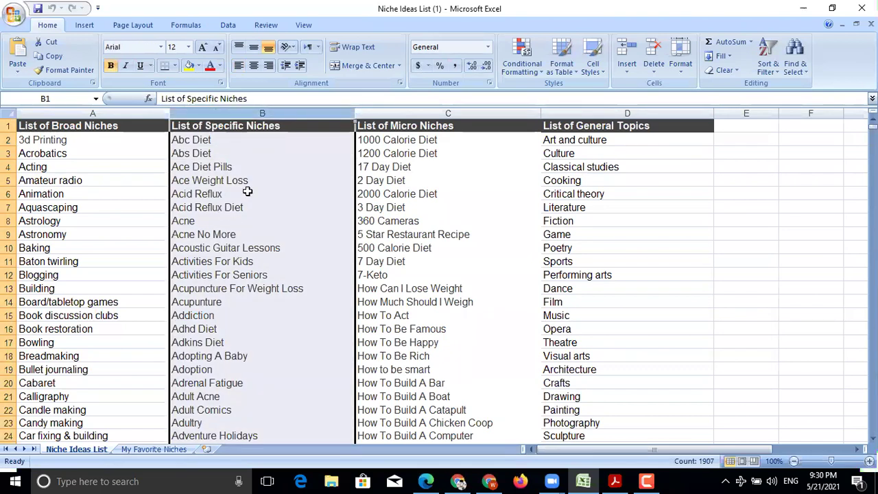
click(198, 66)
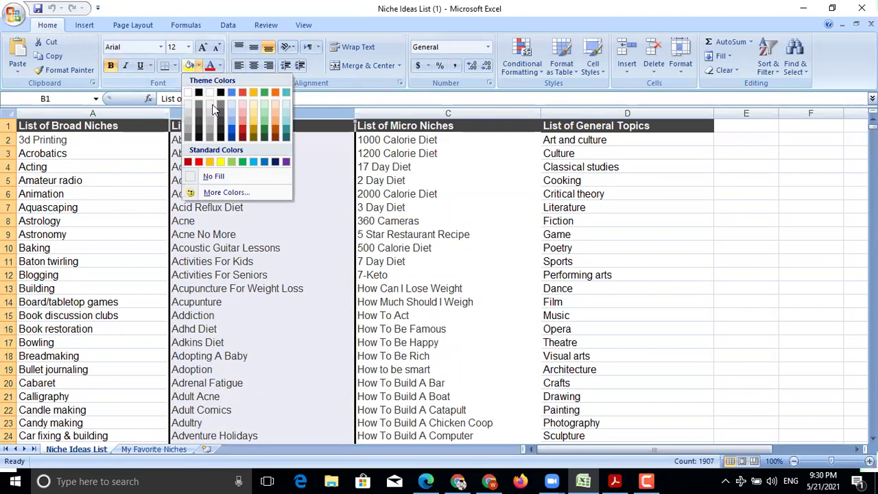
click(220, 163)
click(261, 248)
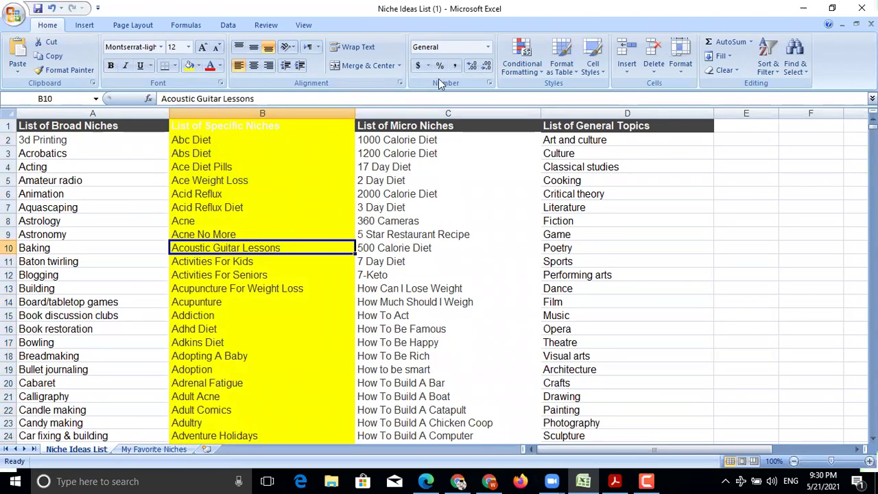
Undo the yellow fill on the List of Specific Niches column and select the Acne cell.
scroll(229, 224, down, 1)
scroll(226, 196, up, 1)
key(ctrl+z)
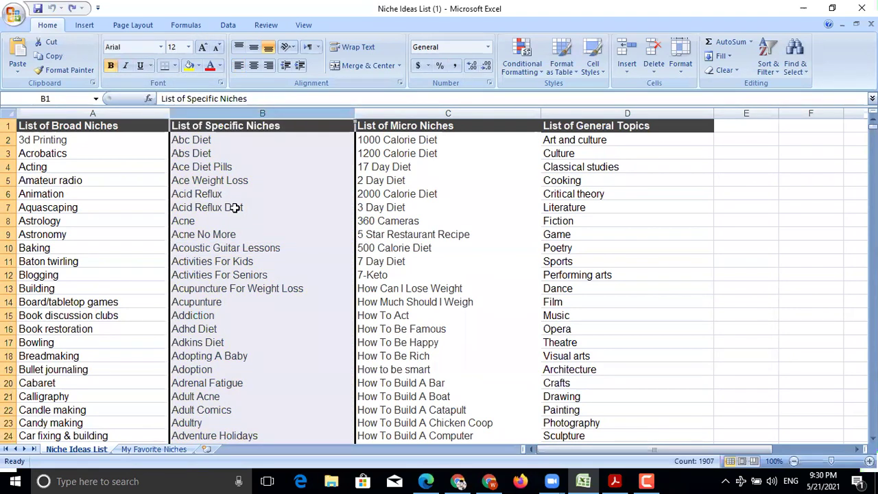
click(350, 221)
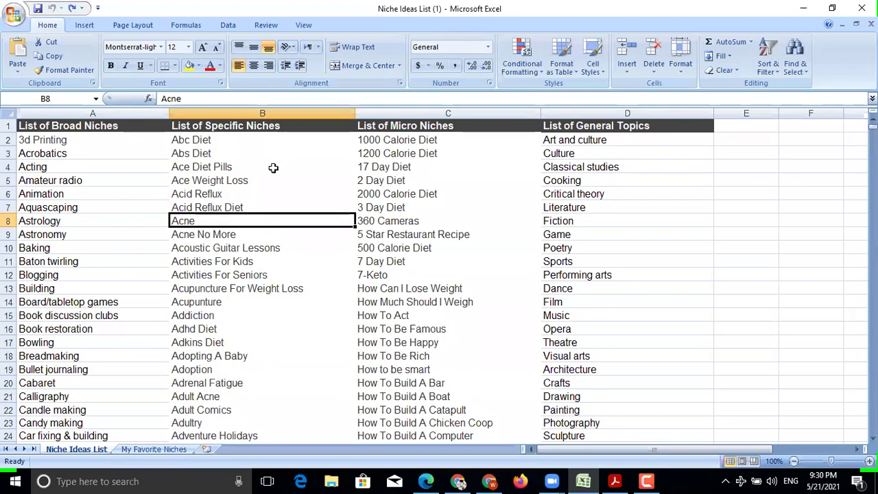
Look through the List of Specific Niches from Acne down to Baby Sleep and select that entry.
scroll(210, 199, down, 4)
scroll(209, 217, down, 4)
scroll(203, 248, down, 2)
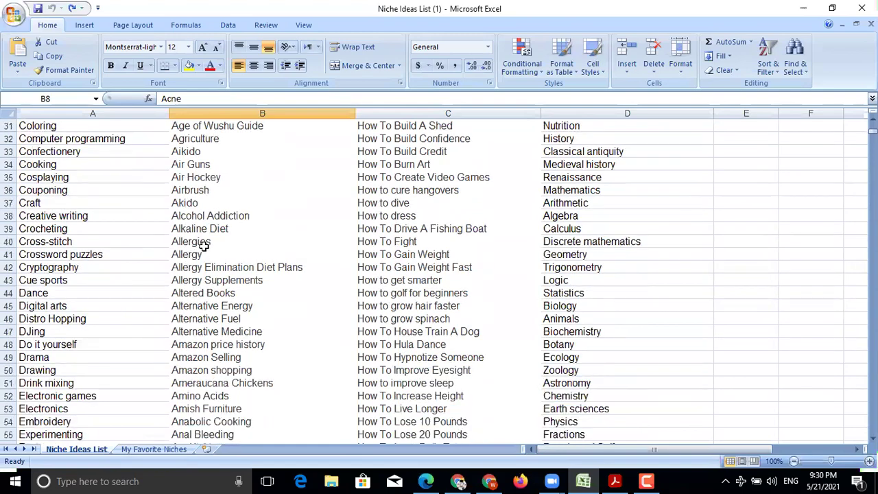
scroll(204, 247, down, 1)
scroll(186, 240, down, 4)
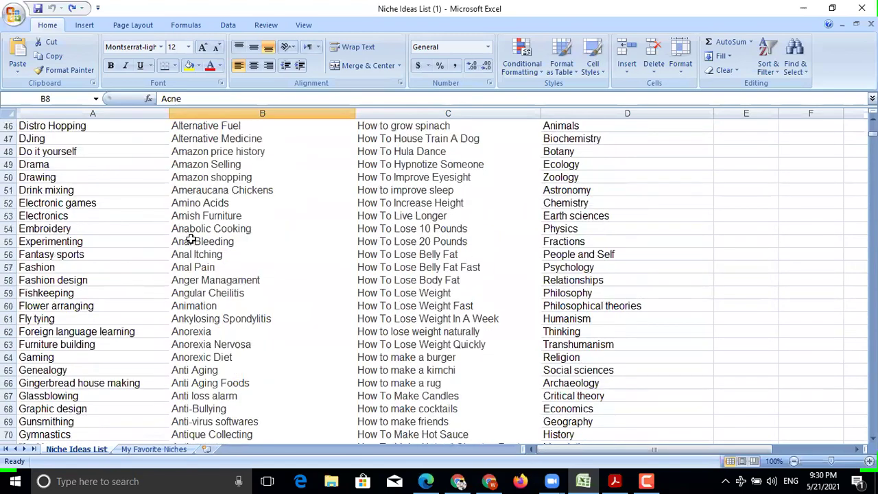
scroll(191, 238, down, 4)
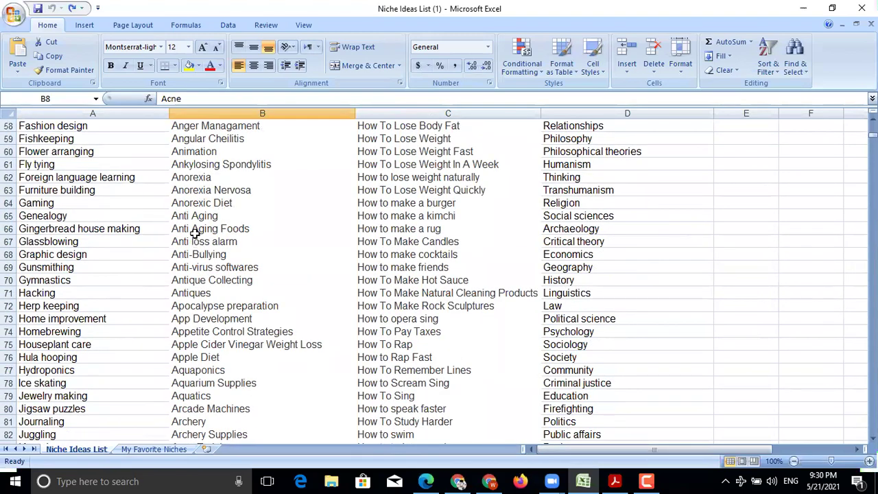
scroll(196, 229, down, 8)
scroll(185, 274, down, 6)
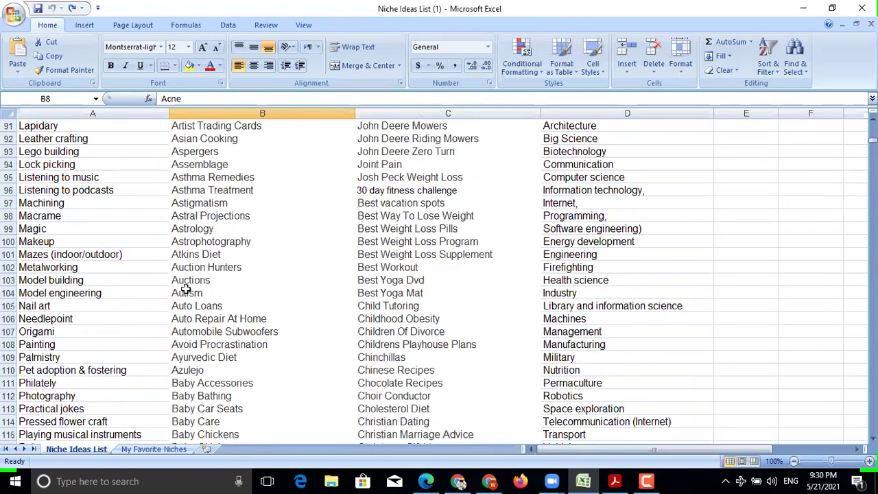
scroll(195, 247, down, 3)
scroll(195, 248, down, 3)
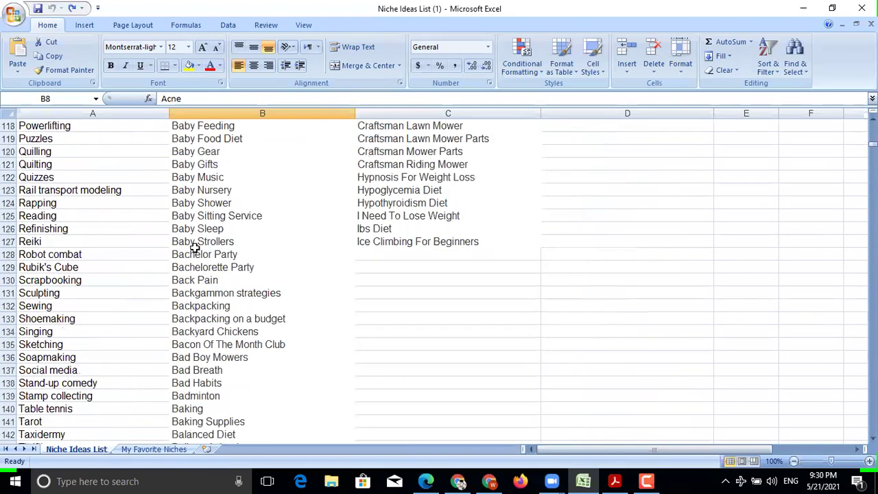
click(198, 230)
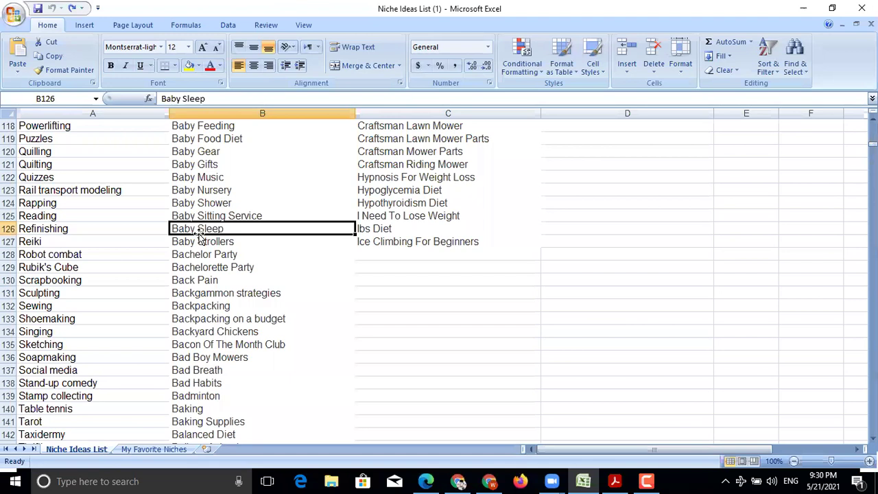
Review the specific niches after Baby Sleep, picking out Bear Hunting and Boarding as examples.
scroll(200, 269, down, 2)
scroll(199, 288, down, 4)
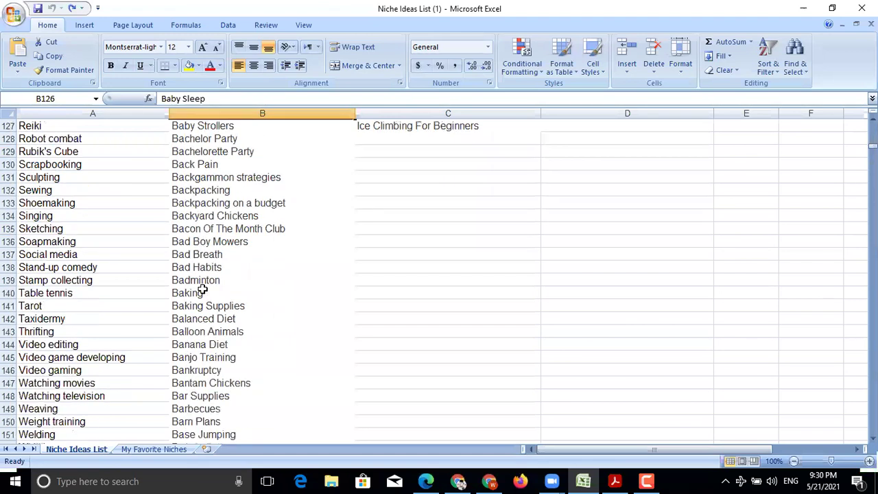
scroll(200, 291, down, 2)
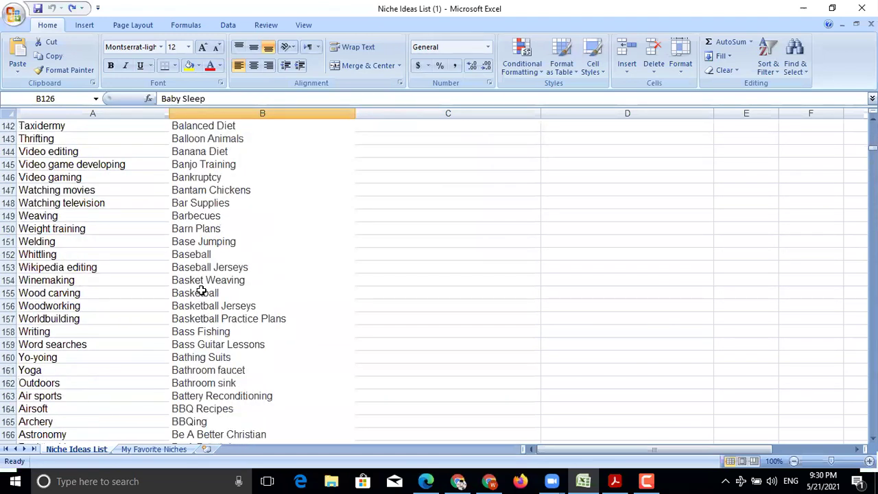
scroll(203, 295, down, 5)
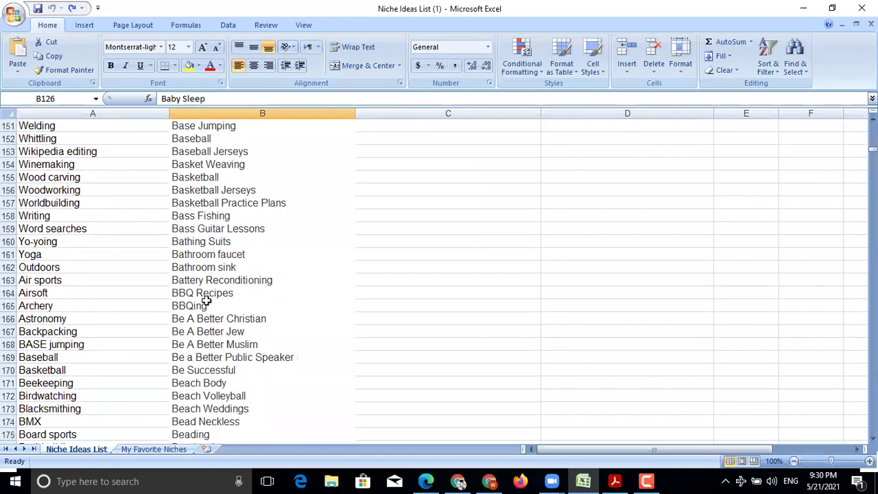
scroll(207, 307, down, 3)
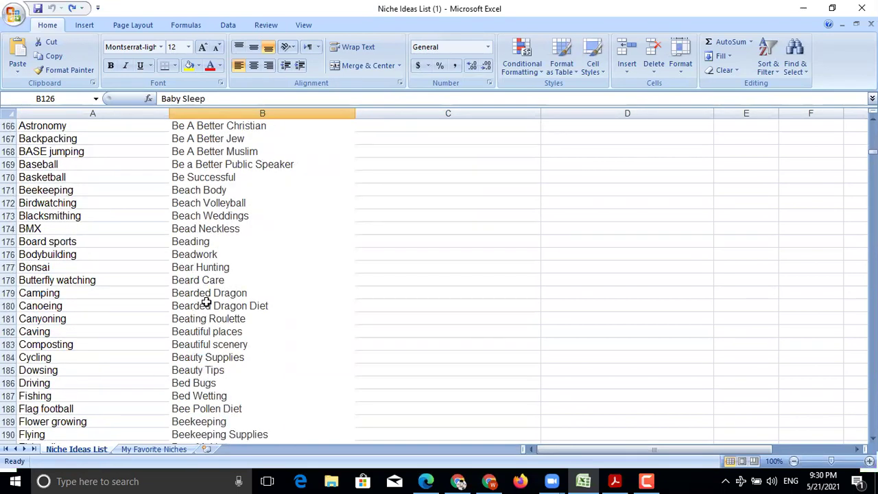
click(200, 268)
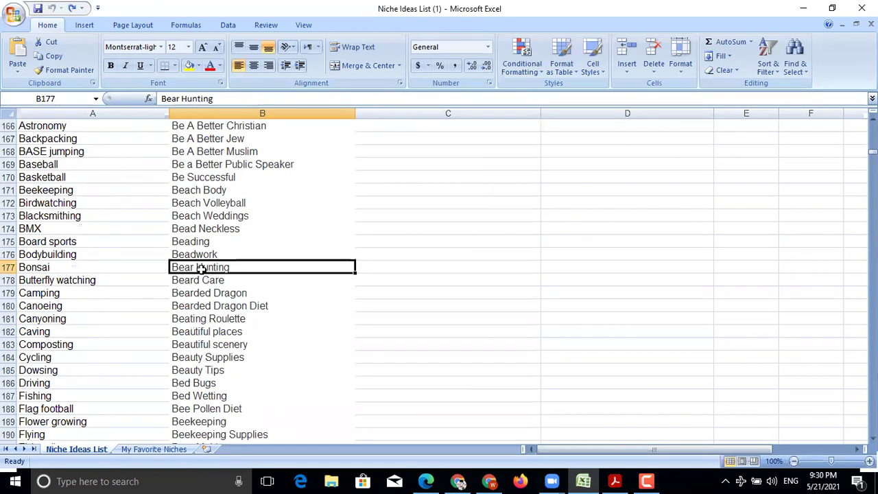
scroll(213, 307, down, 9)
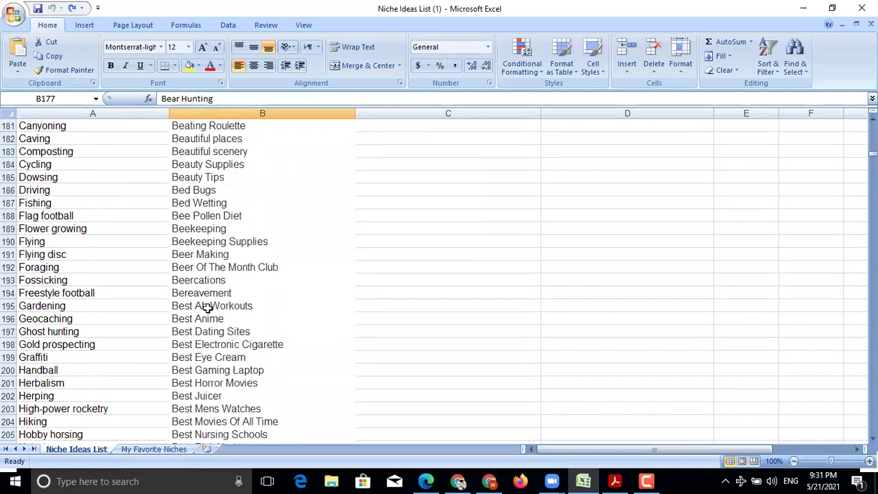
scroll(191, 319, down, 10)
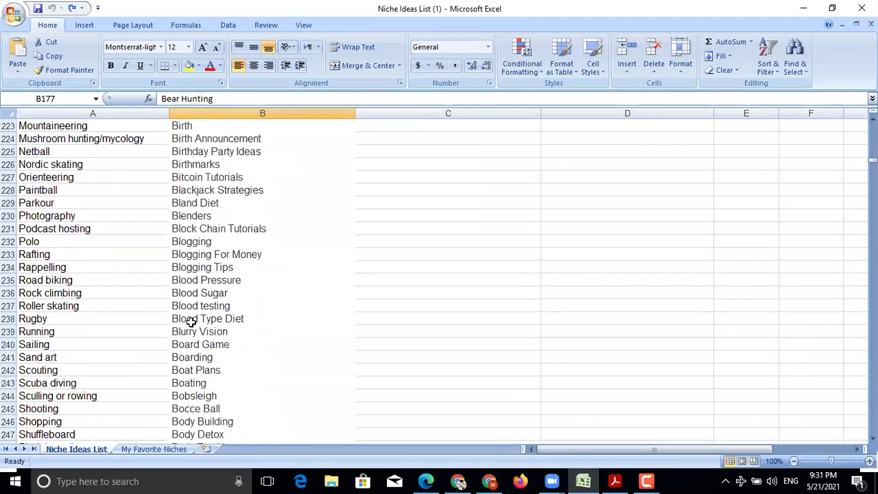
click(195, 354)
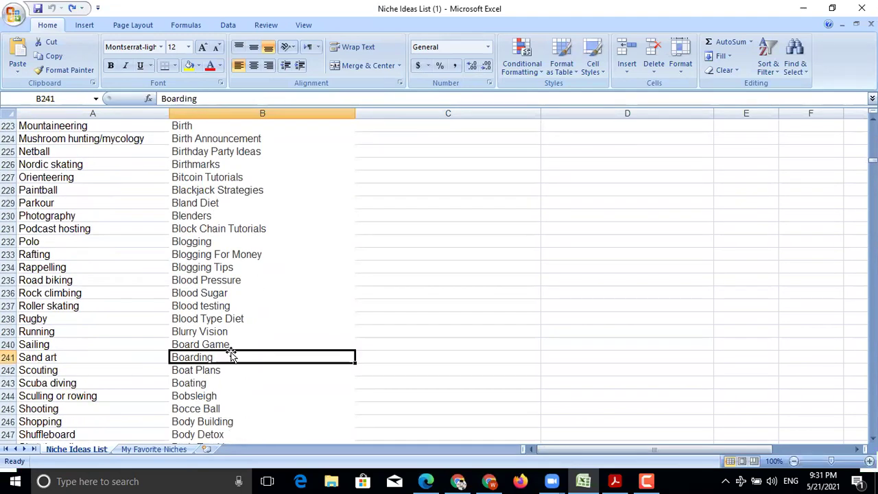
Examine the specific niches following Boarding, picking out Bocce Ball, Bow Hunting and Boxer Dogs.
scroll(232, 356, down, 2)
scroll(213, 343, down, 2)
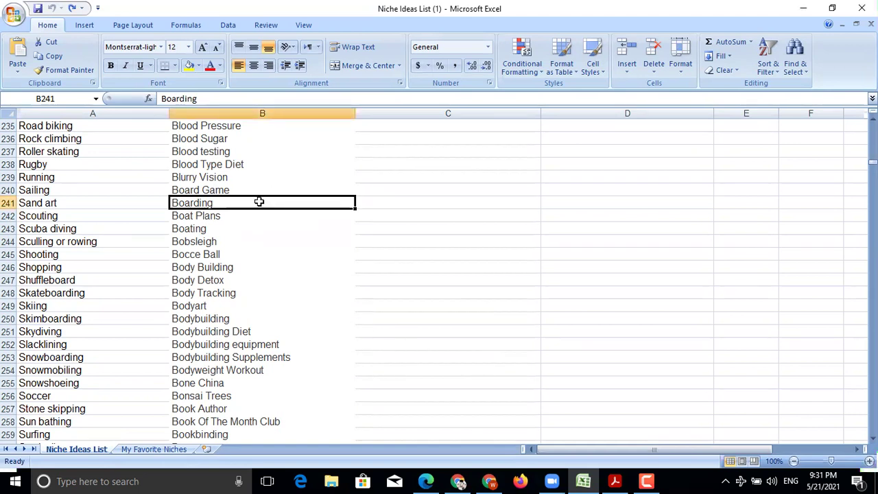
click(208, 292)
click(198, 253)
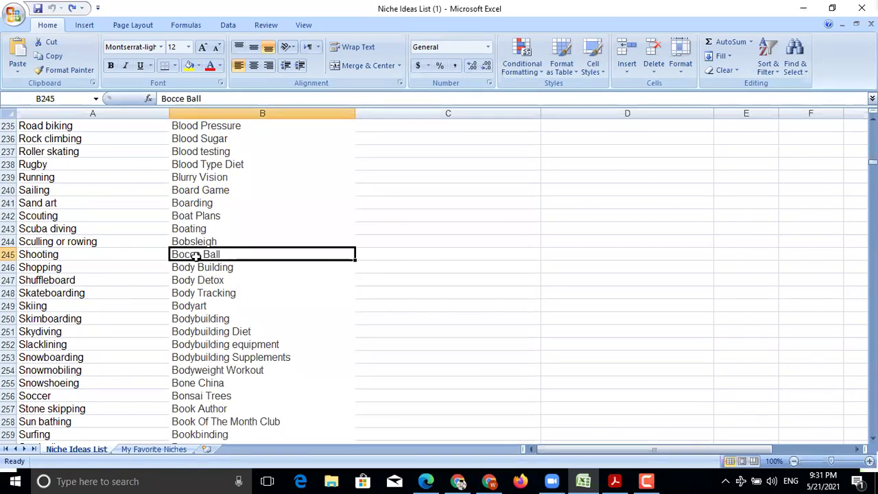
scroll(191, 319, down, 3)
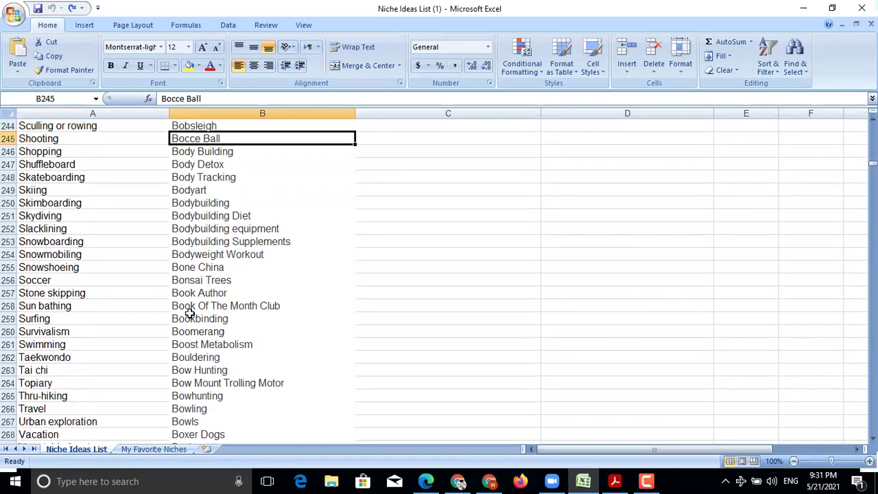
scroll(206, 258, down, 3)
click(197, 258)
scroll(218, 254, down, 2)
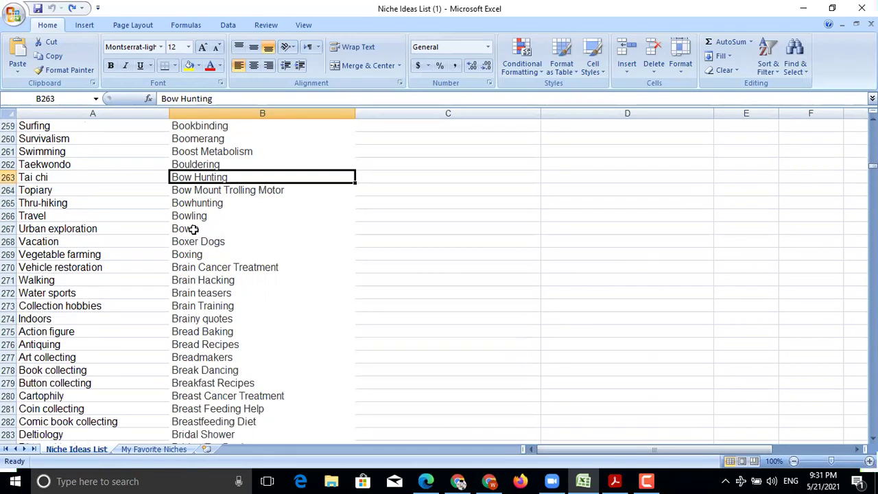
click(206, 244)
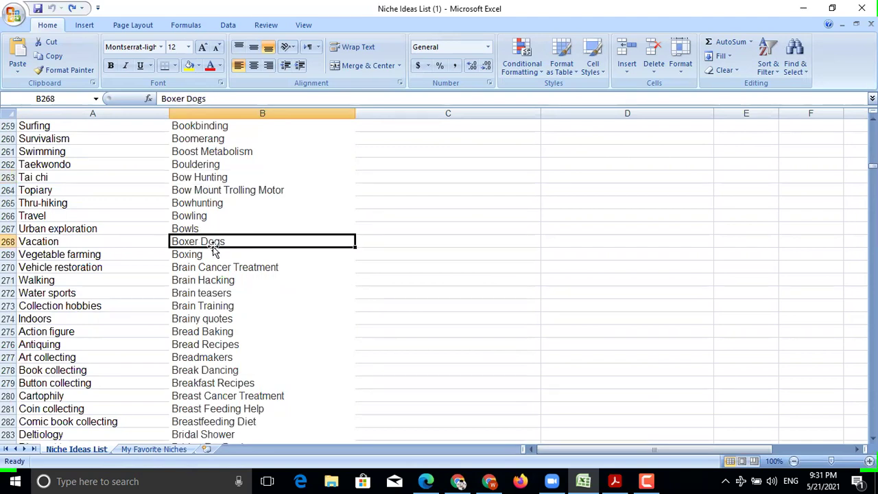
Continue reviewing the specific niches beyond Boxer Dogs, picking out Camping and Chess.
scroll(213, 250, down, 8)
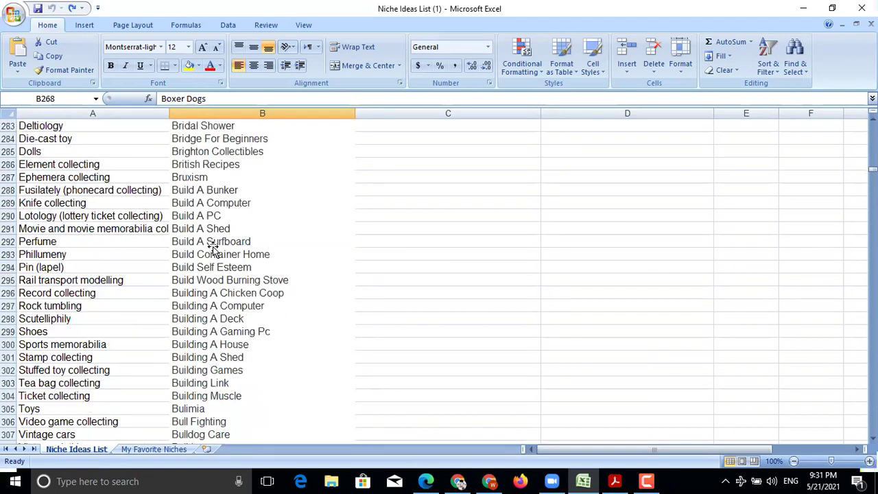
scroll(213, 251, down, 6)
scroll(212, 281, up, 1)
scroll(213, 288, down, 1)
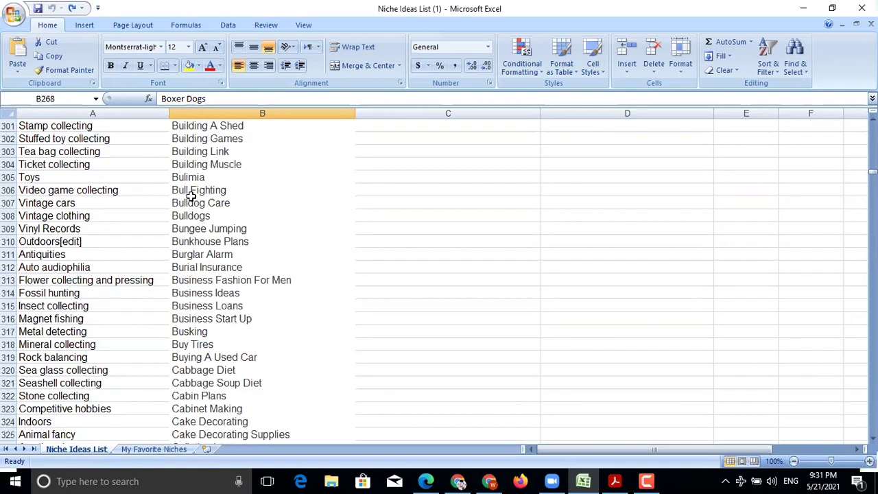
scroll(192, 273, down, 5)
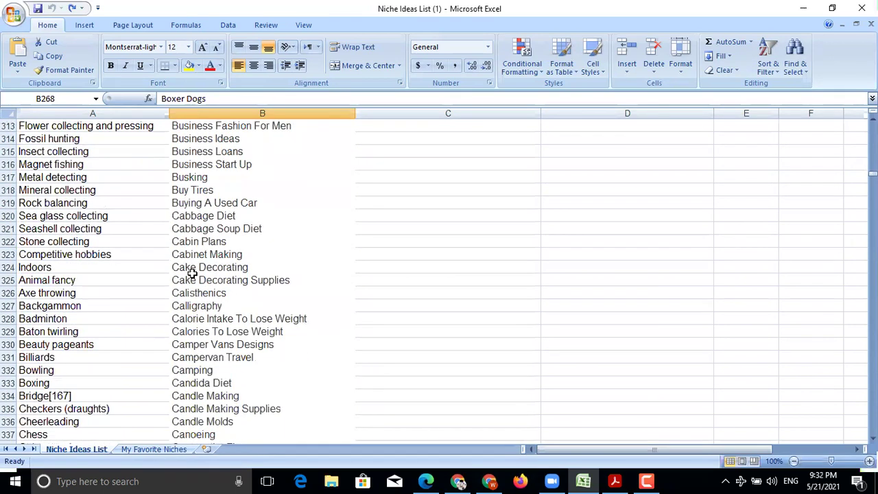
scroll(192, 273, down, 2)
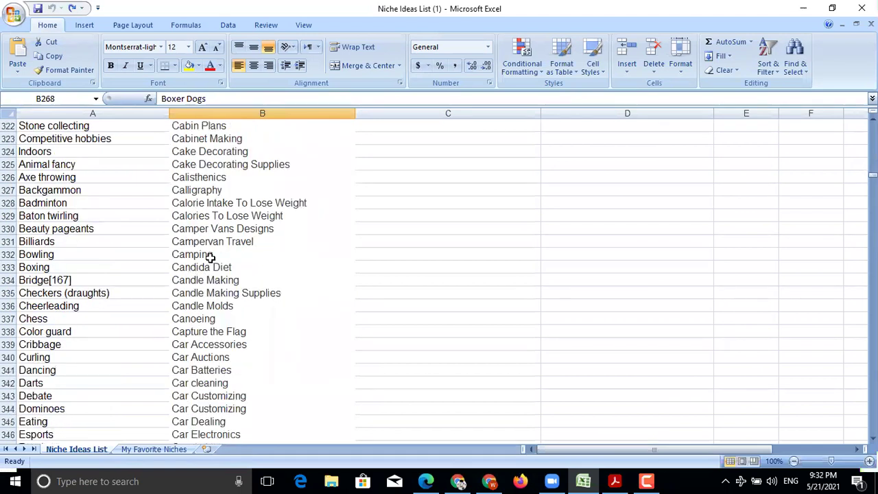
click(210, 256)
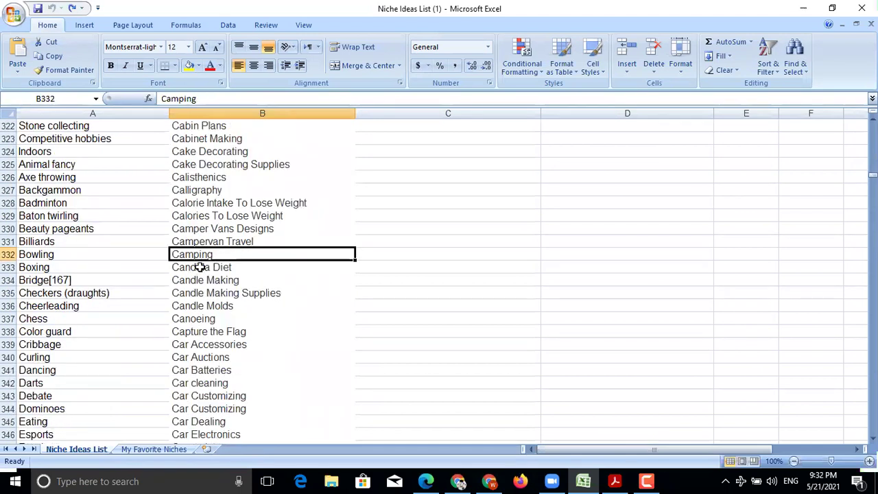
scroll(220, 268, down, 9)
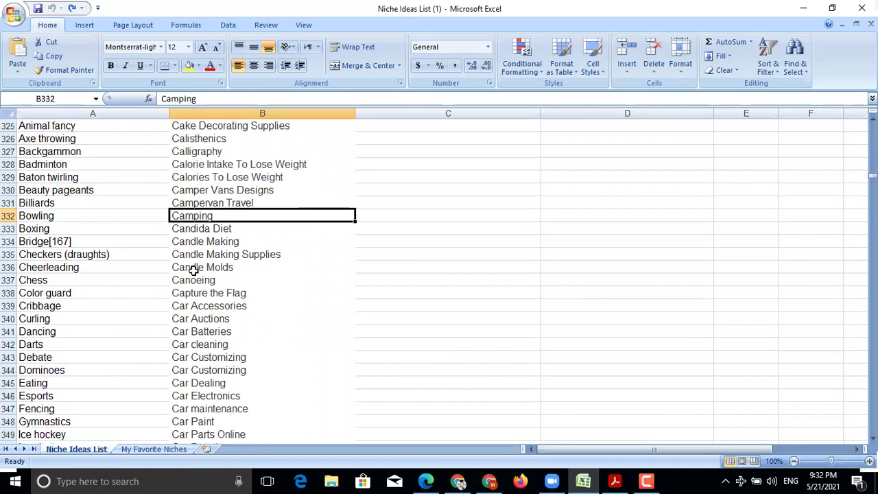
scroll(194, 261, down, 9)
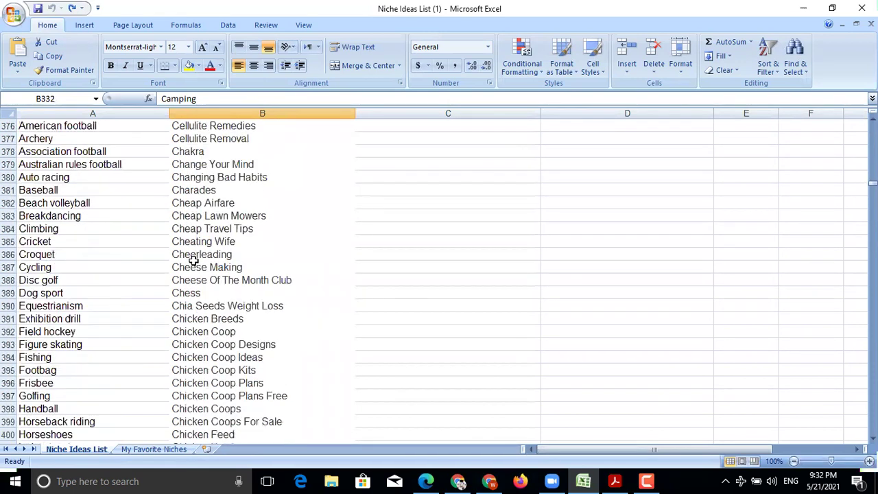
click(195, 293)
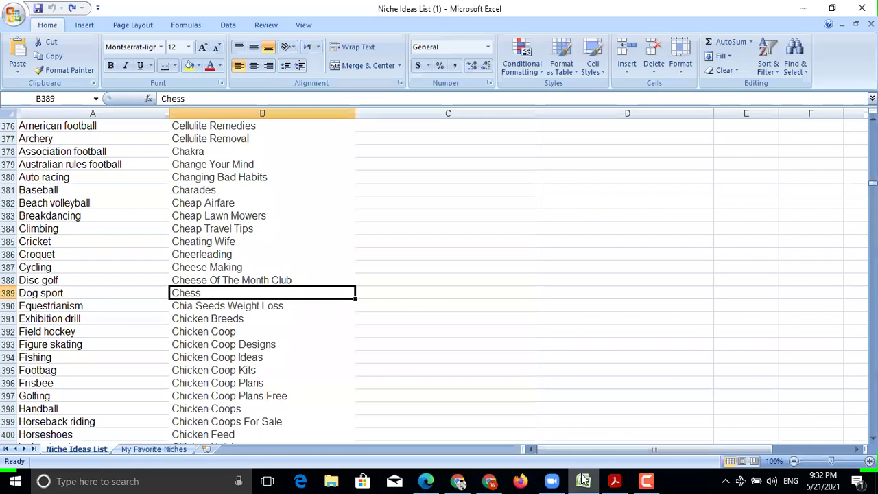
Switch to the Google results page in Chrome and search for the niche keyword "chess" in place of the existing query.
click(490, 482)
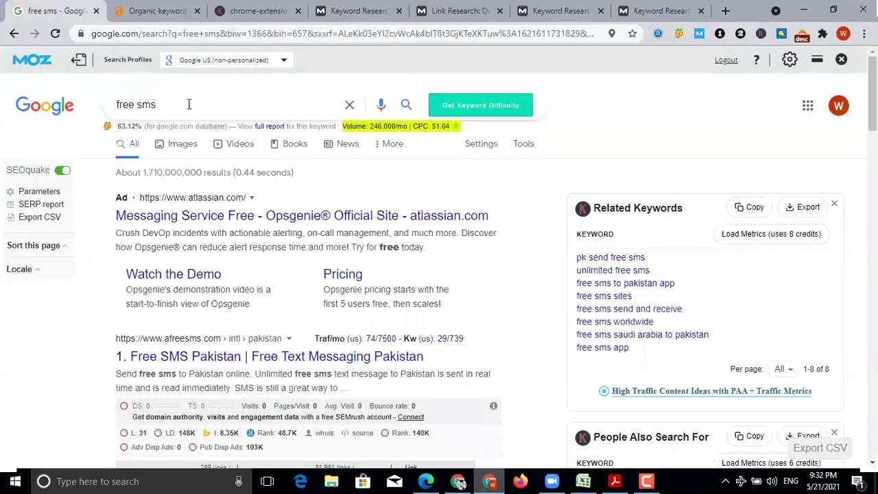
click(172, 104)
triple_click(233, 98)
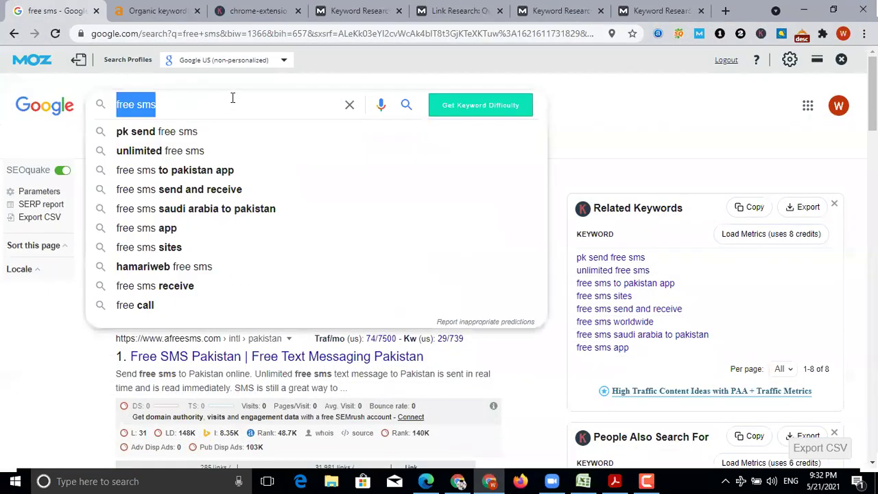
text(chess)
key(Return)
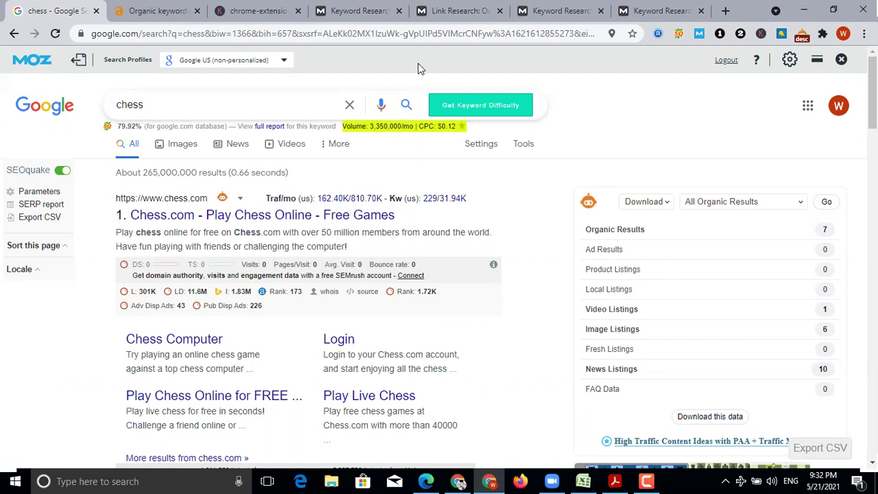
Examine the chess search results, checking the keyword's volume, the ranking sites' authority metrics and the related searches.
scroll(296, 294, down, 3)
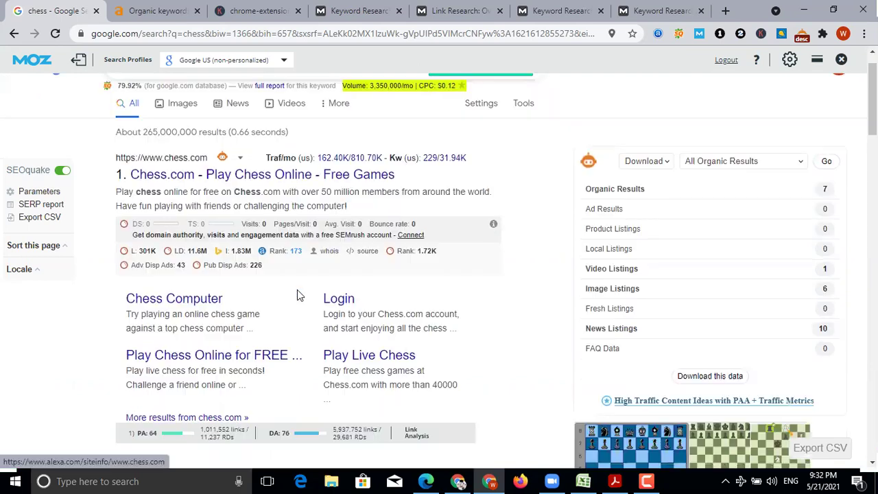
scroll(260, 261, up, 3)
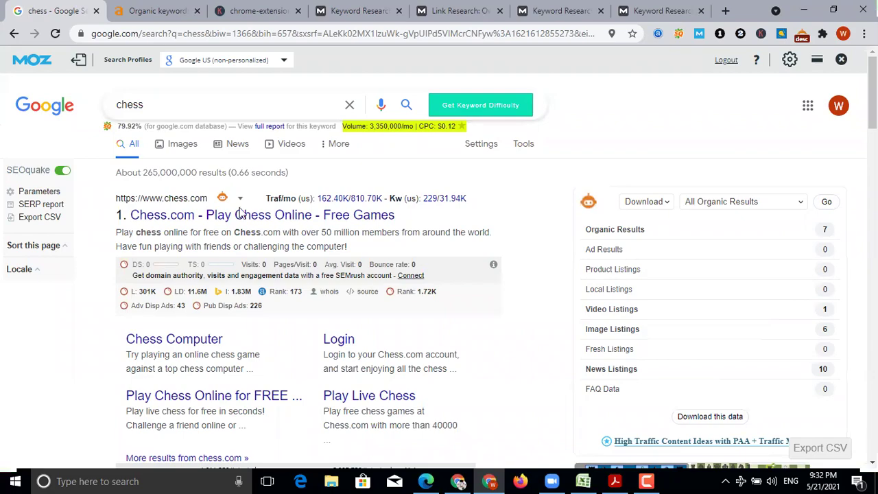
scroll(244, 206, down, 5)
scroll(239, 215, down, 10)
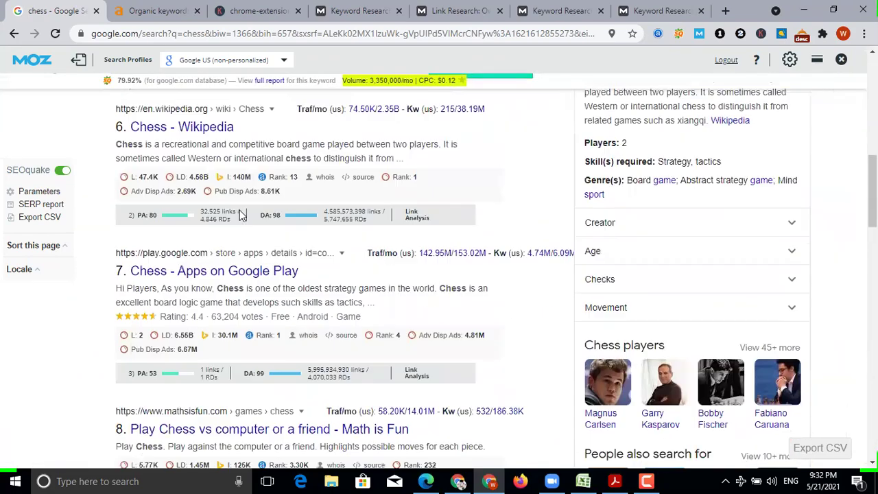
scroll(240, 215, down, 10)
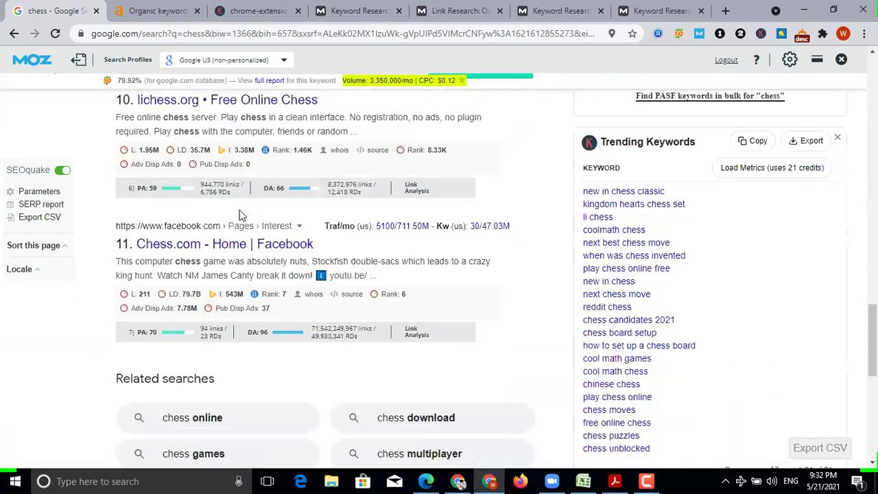
scroll(305, 333, up, 8)
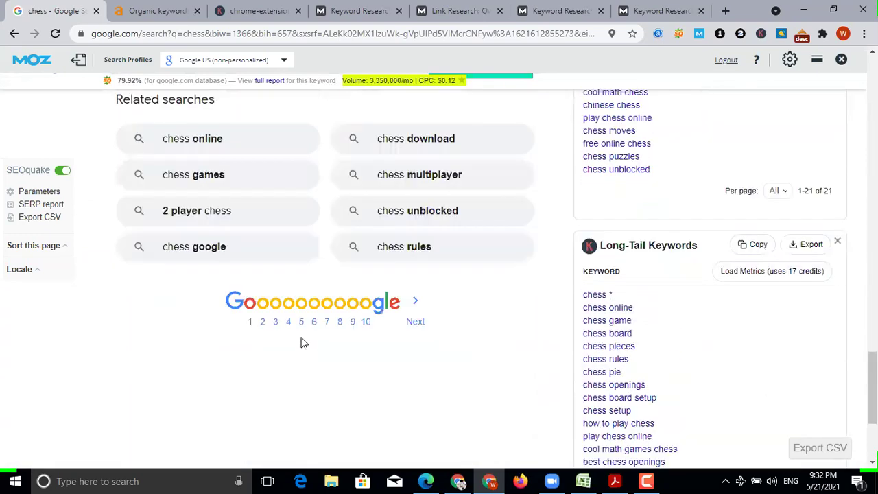
scroll(263, 390, up, 9)
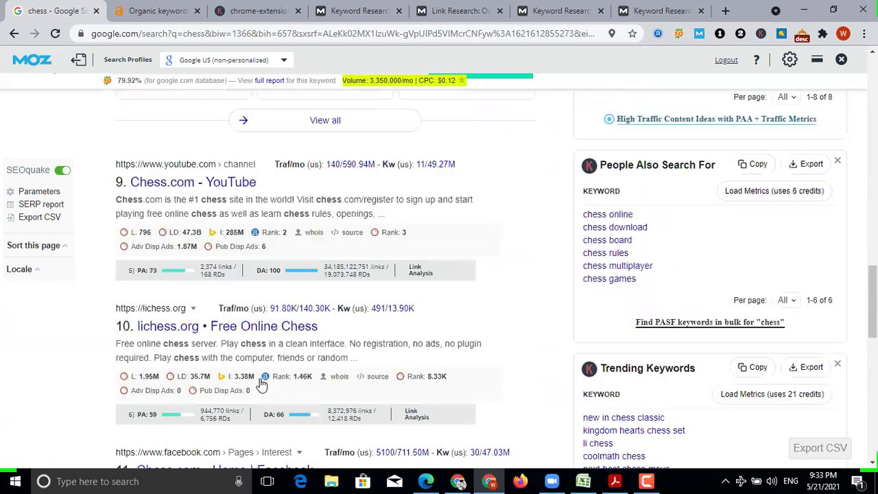
scroll(259, 369, up, 13)
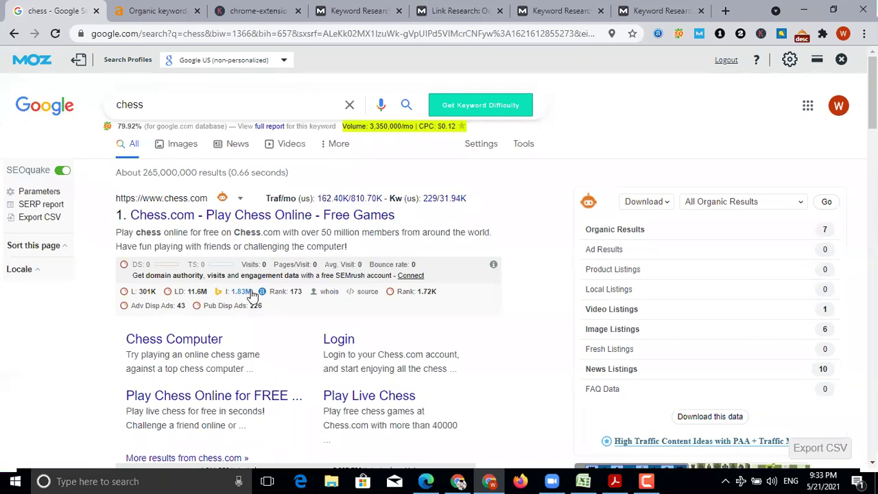
Search for the suggested keyword "chess rules" and check the PA and DA metrics of the first result.
click(177, 102)
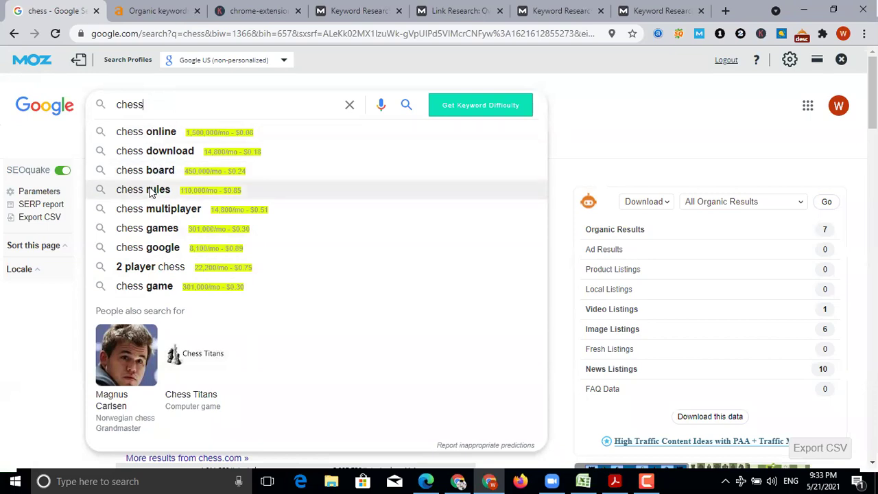
click(151, 193)
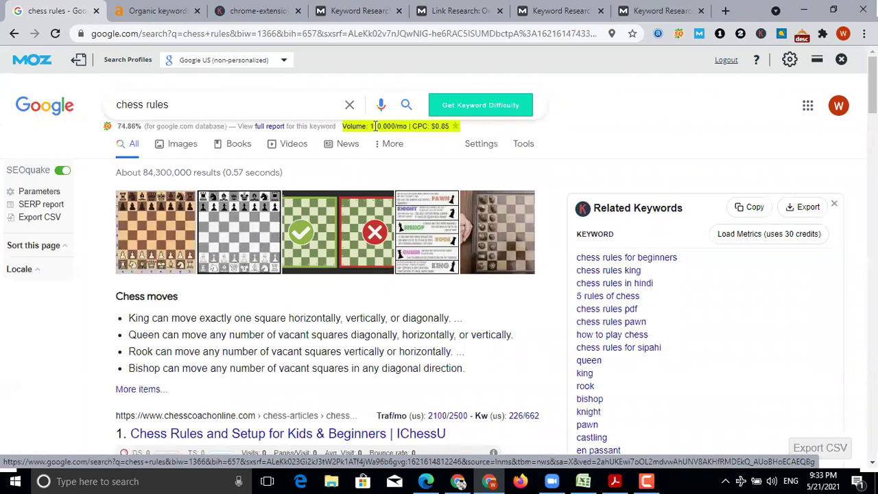
scroll(295, 172, down, 1)
scroll(295, 172, down, 3)
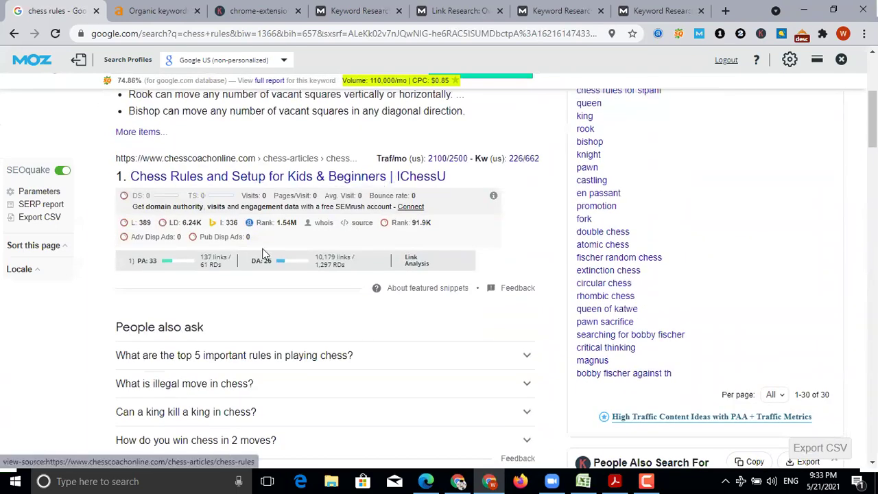
scroll(204, 165, up, 1)
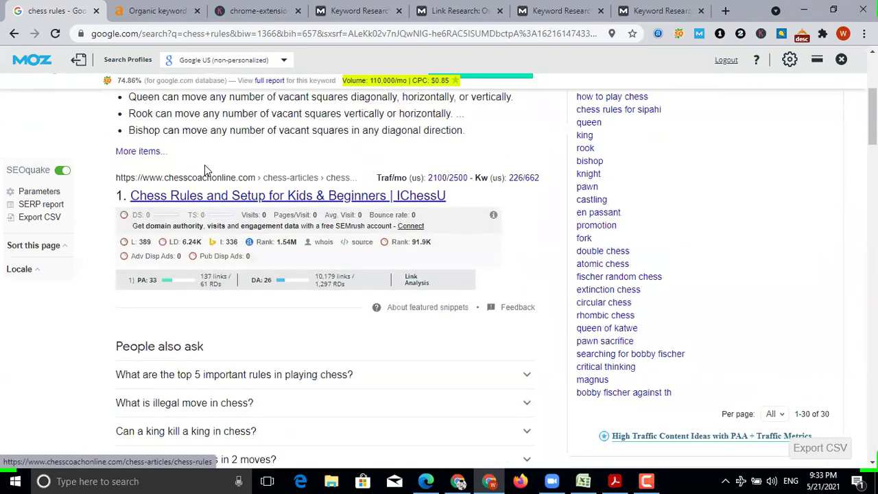
scroll(275, 226, down, 2)
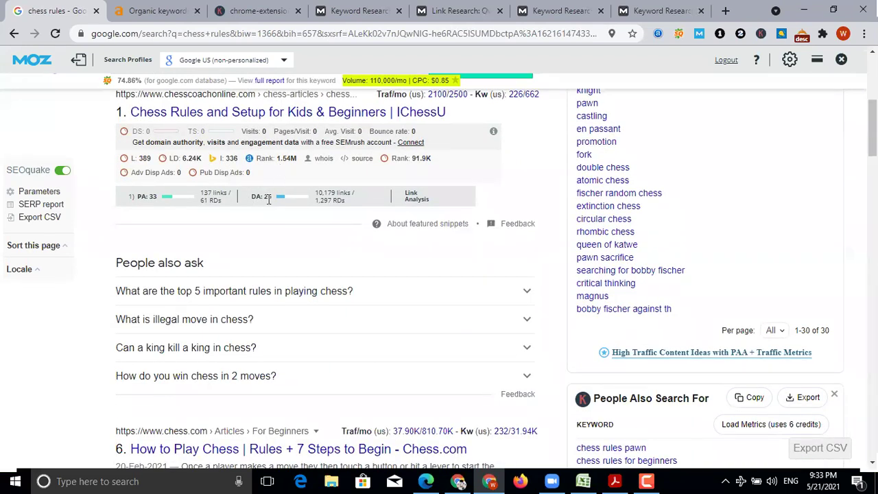
scroll(274, 205, up, 3)
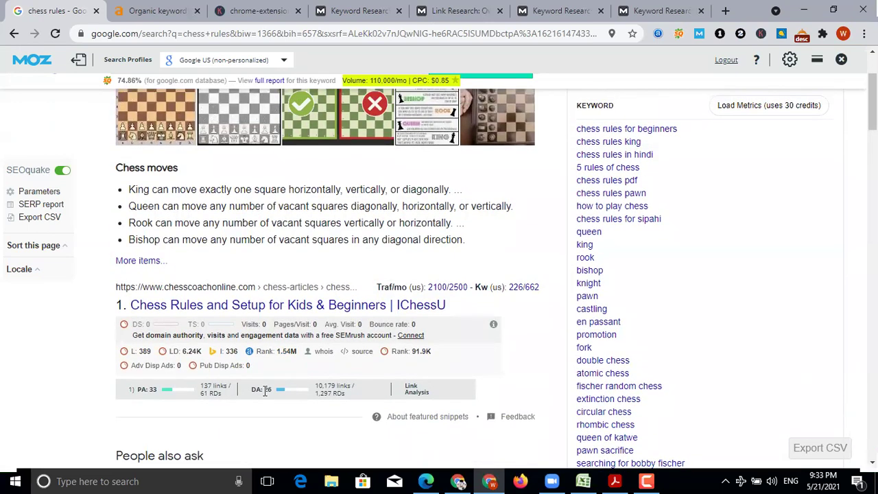
scroll(256, 348, up, 2)
Copy the whole "chess rules" query from the Google search field.
click(141, 104)
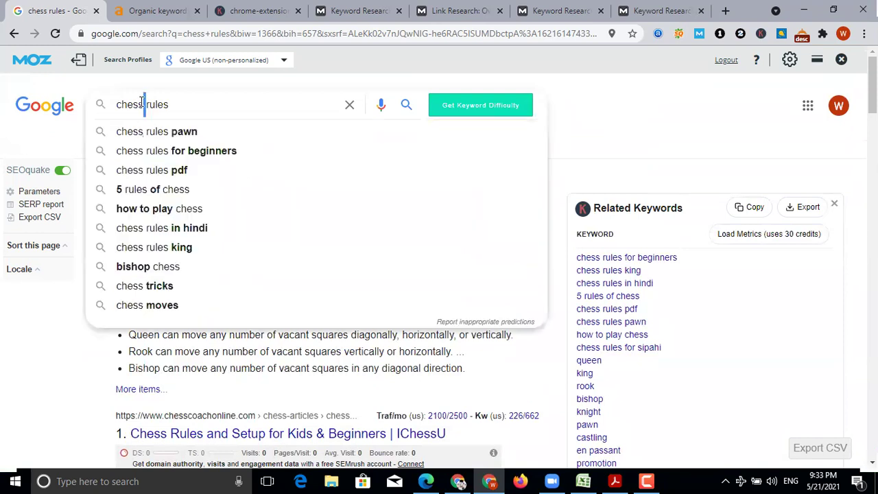
triple_click(141, 104)
right_click(142, 104)
click(173, 127)
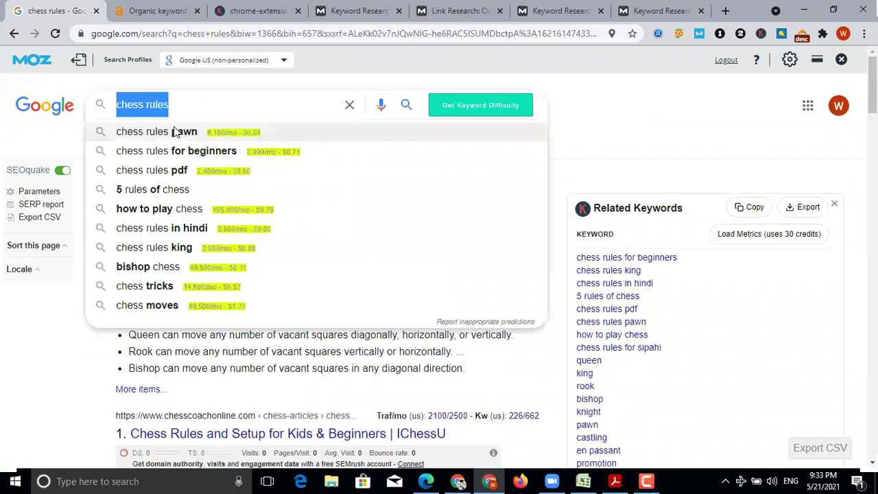
Analyze the copied keyword "chess rules" in Moz's Keyword Overview for United States - en-US, replacing the existing keyword.
click(453, 13)
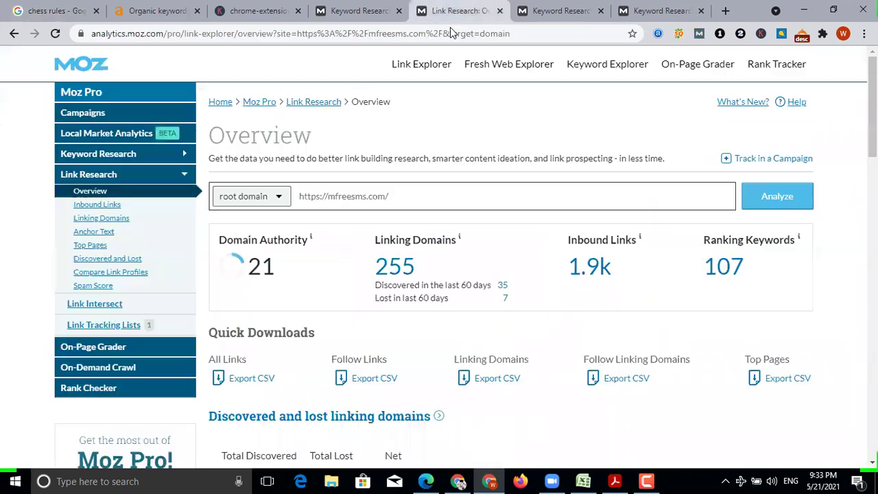
click(551, 15)
scroll(352, 232, up, 4)
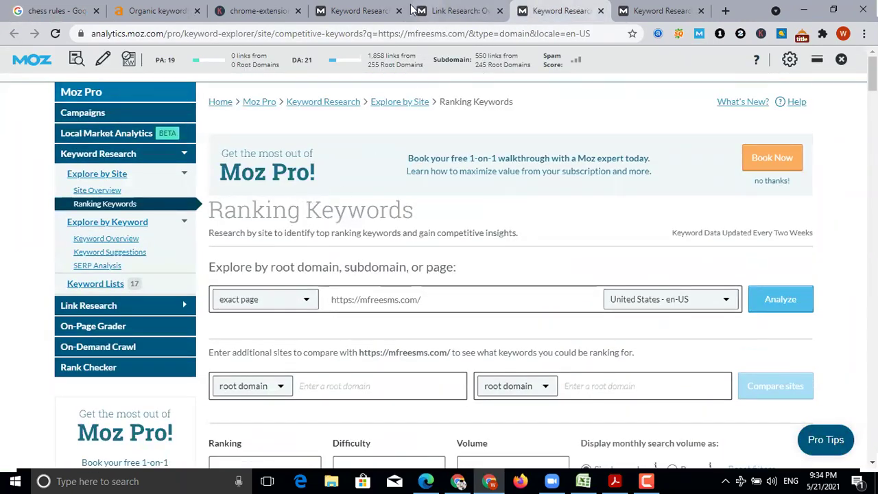
click(360, 11)
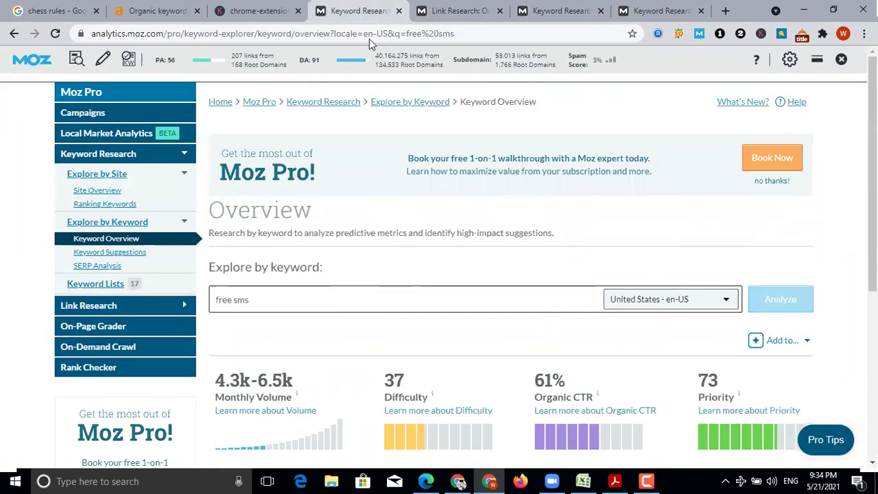
triple_click(249, 300)
right_click(251, 301)
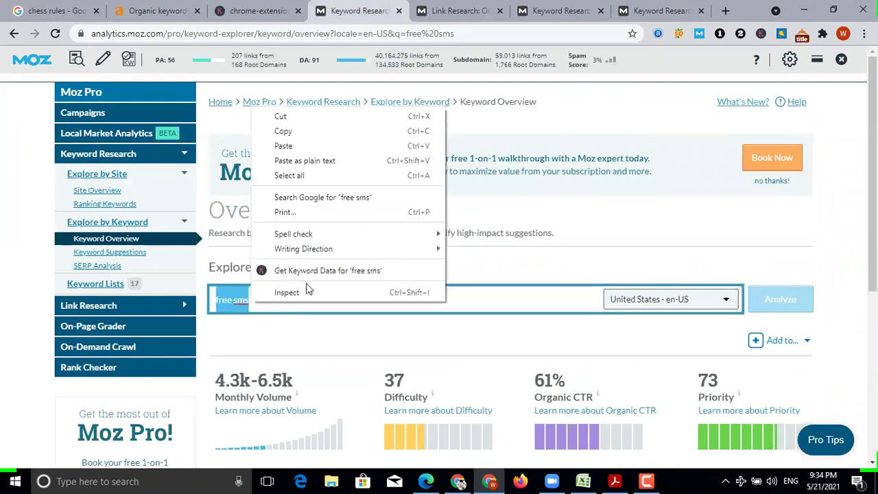
click(290, 146)
click(788, 304)
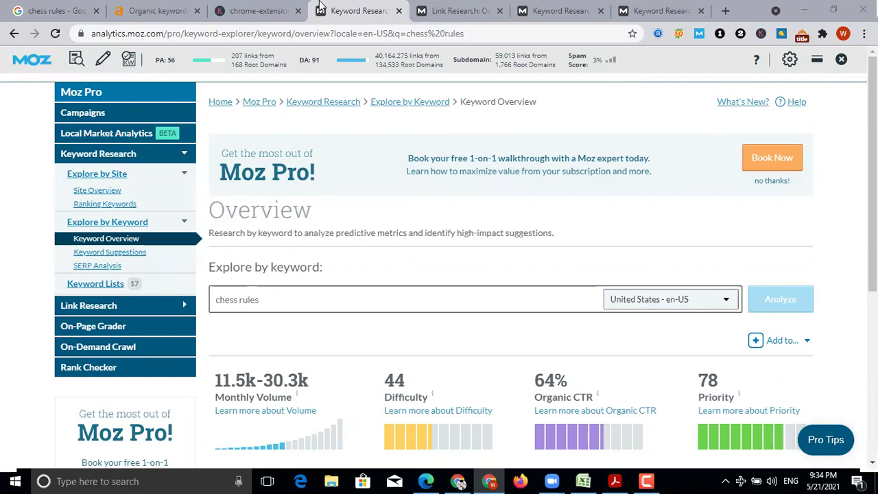
Return to the Google results for "chess rules" and compare the keyword's search volume with the first result's authority metrics.
click(58, 10)
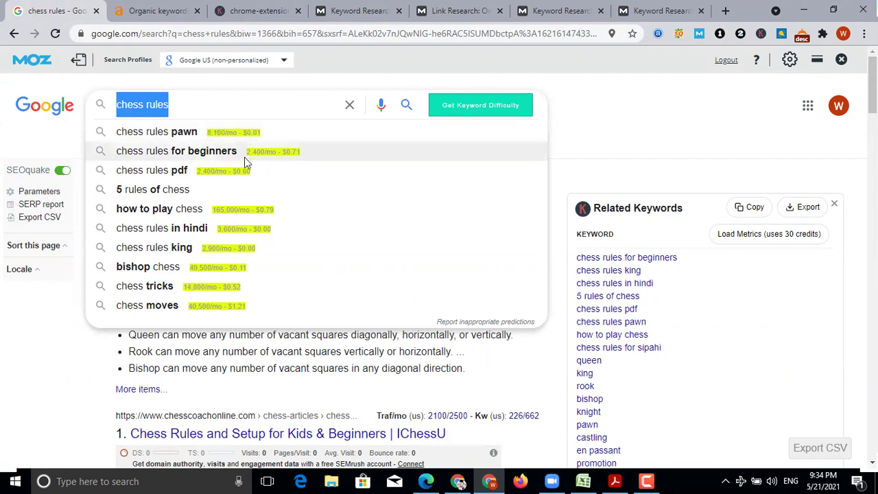
click(560, 137)
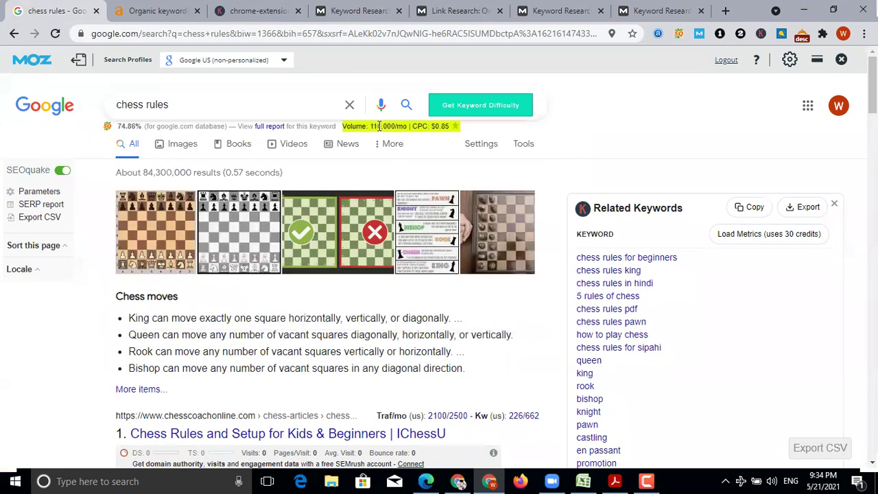
scroll(268, 271, down, 2)
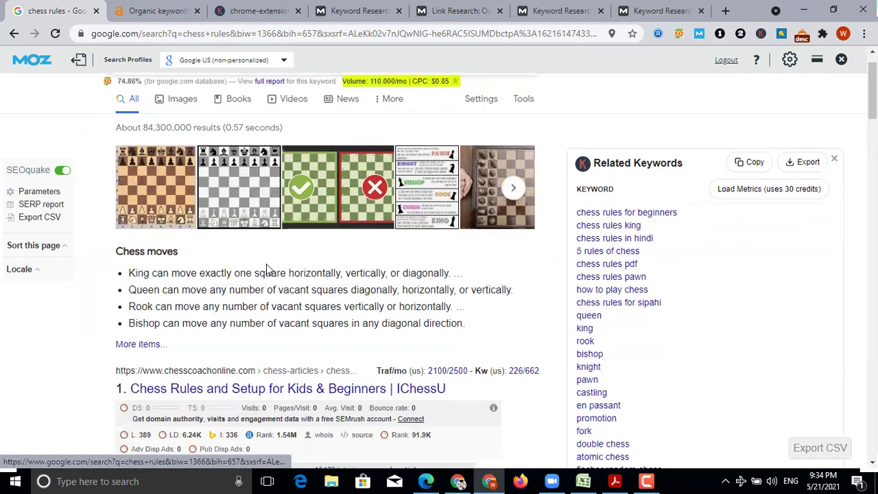
scroll(258, 345, down, 2)
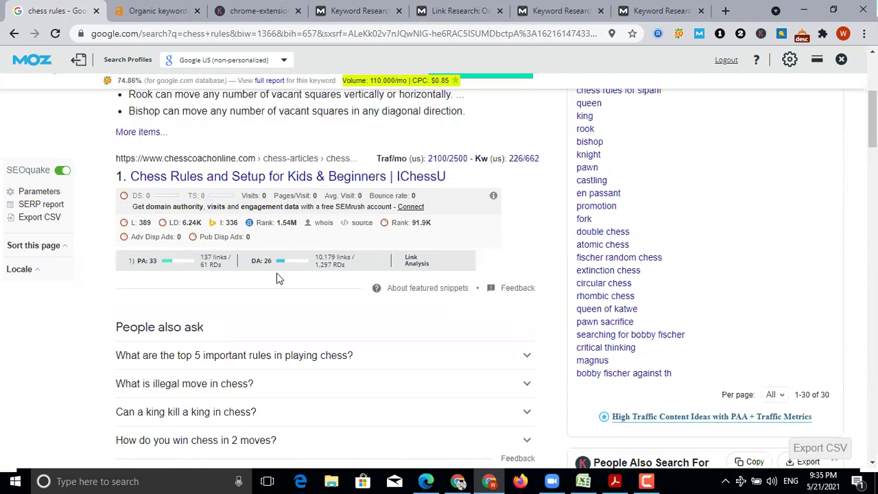
scroll(280, 281, up, 1)
scroll(278, 288, up, 2)
scroll(267, 328, down, 2)
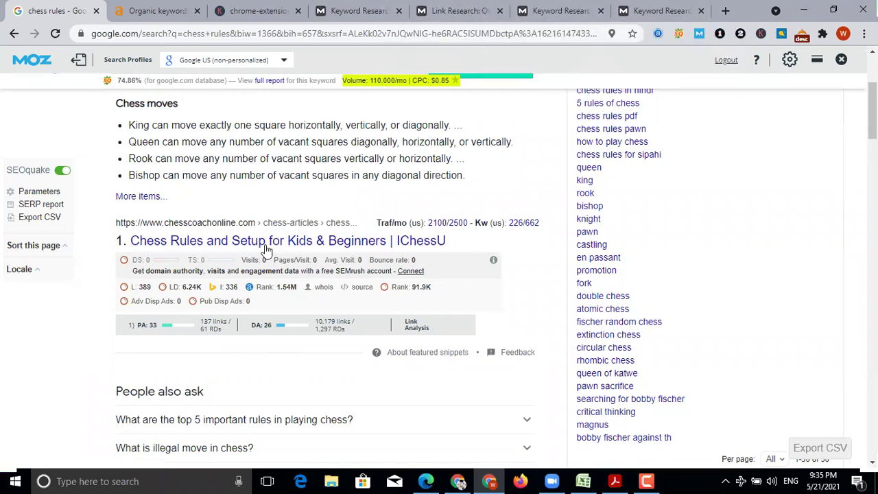
scroll(250, 253, down, 2)
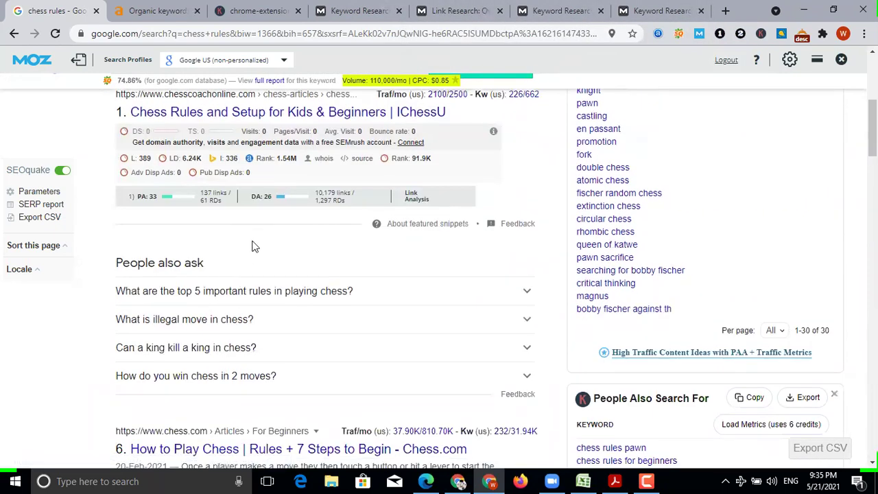
scroll(250, 249, up, 1)
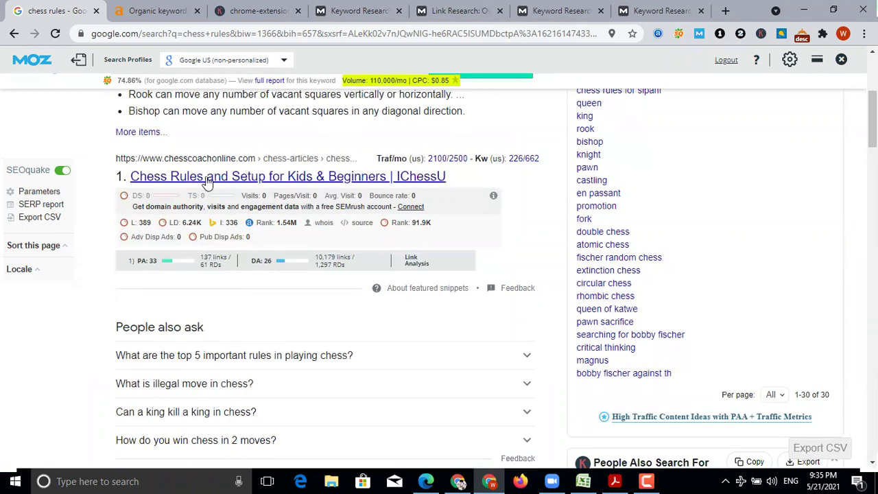
Look through the remaining "chess rules" results down to the related searches, comparing the PA and DA of each ranking page.
scroll(249, 269, down, 1)
scroll(247, 265, down, 5)
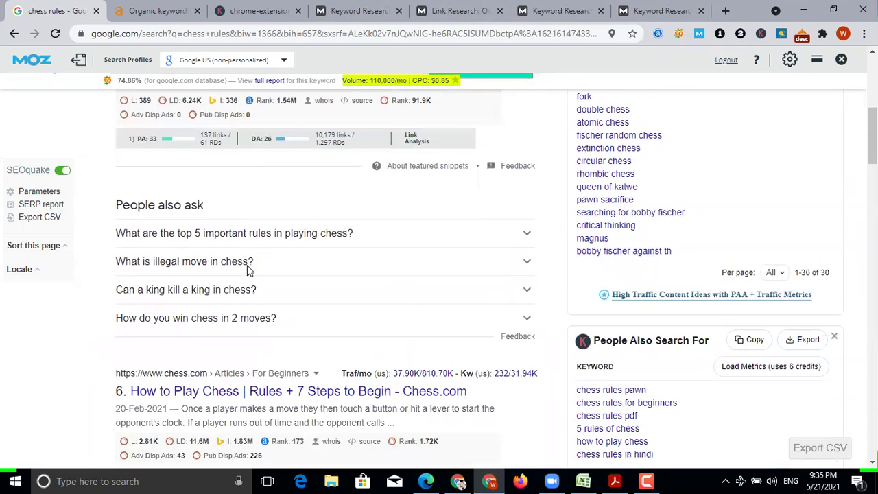
scroll(248, 268, down, 7)
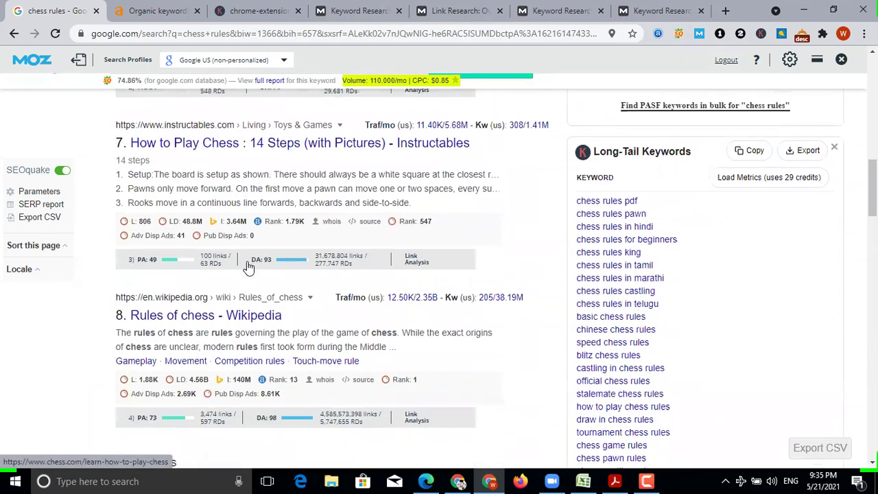
scroll(248, 268, down, 15)
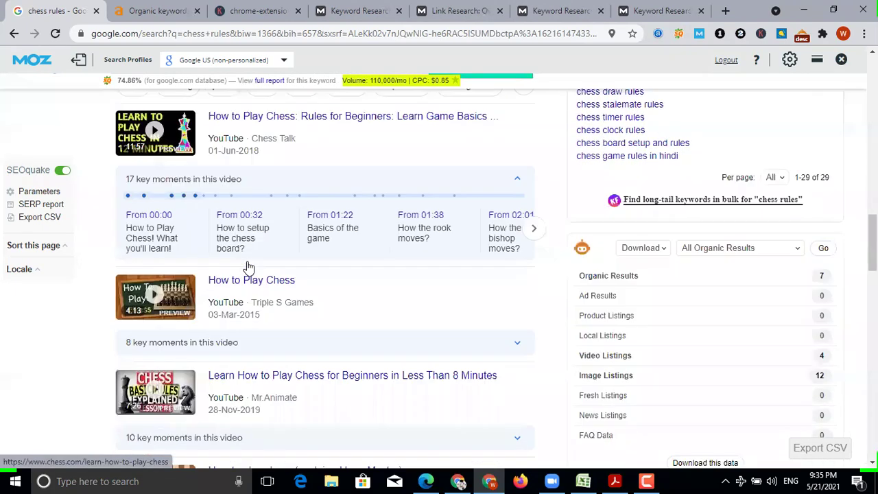
scroll(248, 263, down, 10)
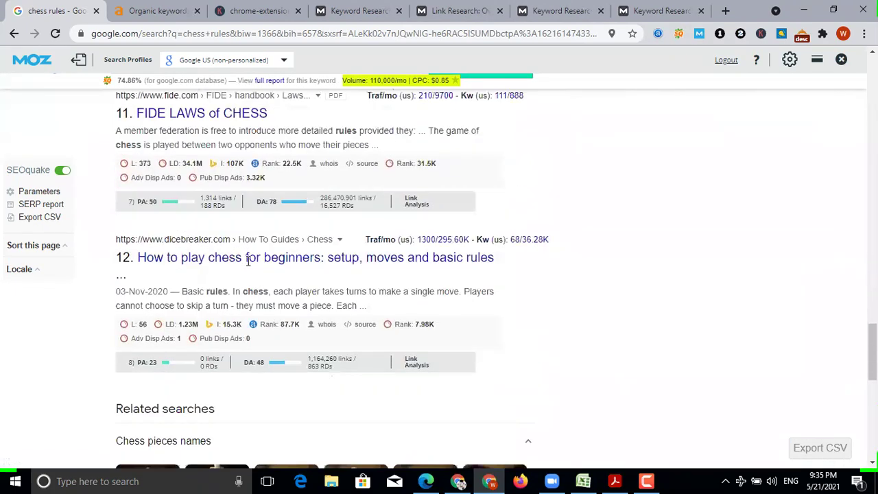
scroll(248, 268, up, 20)
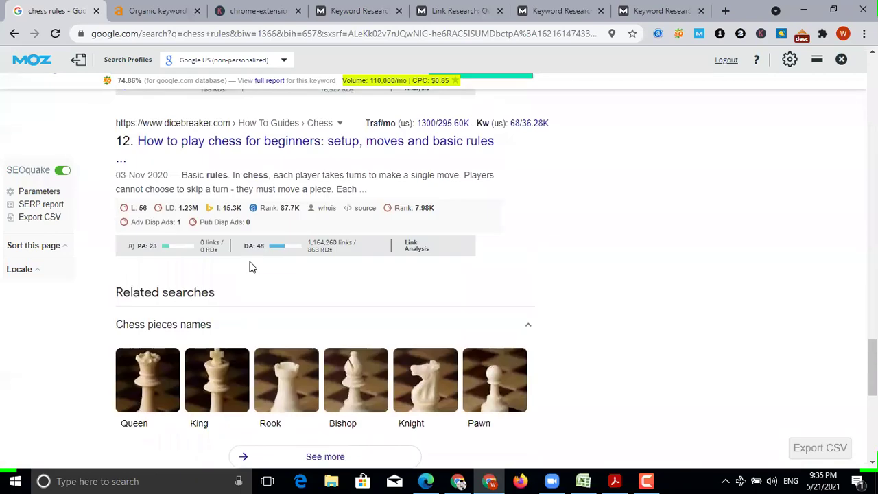
Return to the first ranked "chess rules" result, from chesscoachonline.com, and copy its link address.
scroll(252, 268, up, 7)
scroll(251, 275, down, 3)
scroll(233, 388, up, 3)
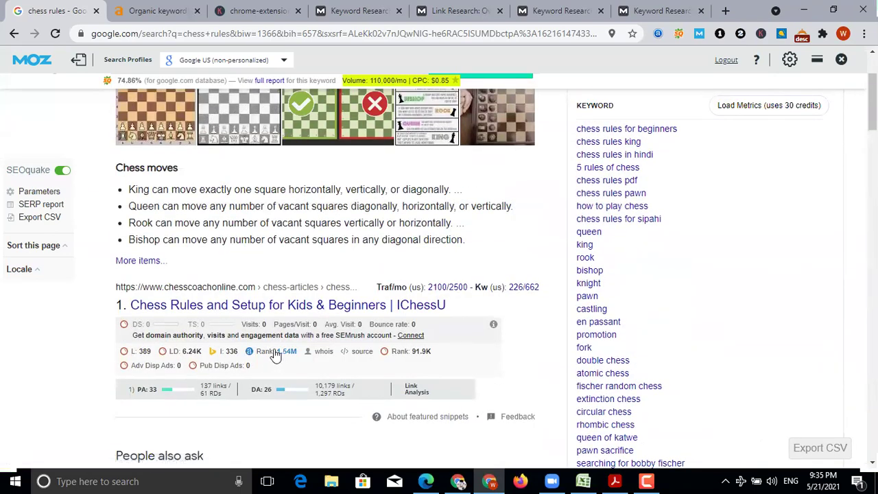
right_click(233, 309)
click(278, 395)
Analyze the copied chesscoachonline.com link as a root domain in Moz's Link Research Overview, replacing the existing address.
click(364, 19)
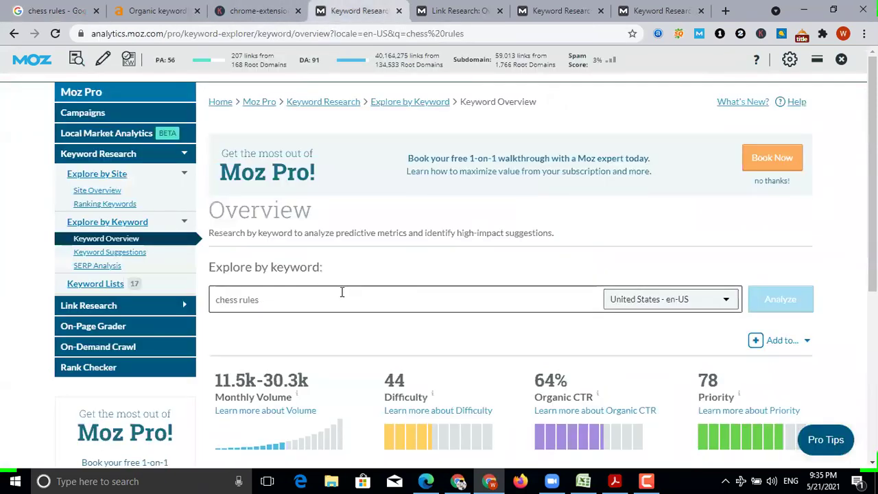
scroll(376, 306, down, 3)
scroll(308, 295, up, 3)
click(451, 14)
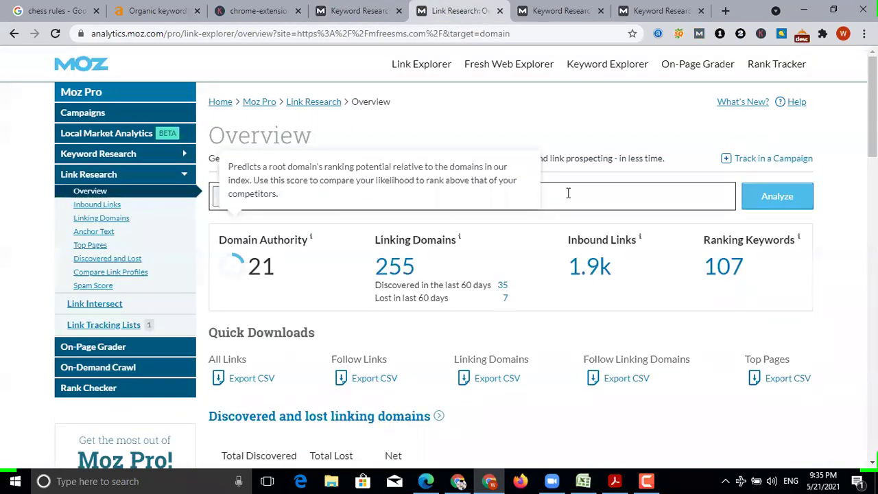
click(369, 193)
triple_click(369, 192)
right_click(369, 193)
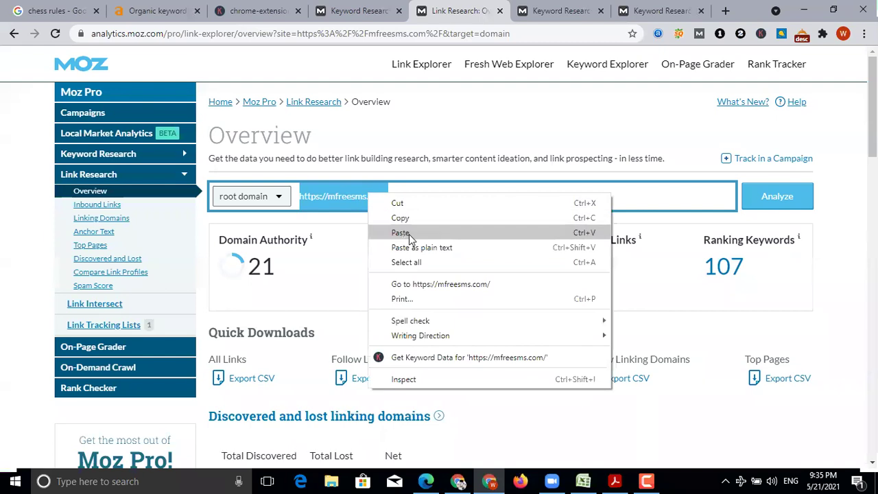
click(400, 232)
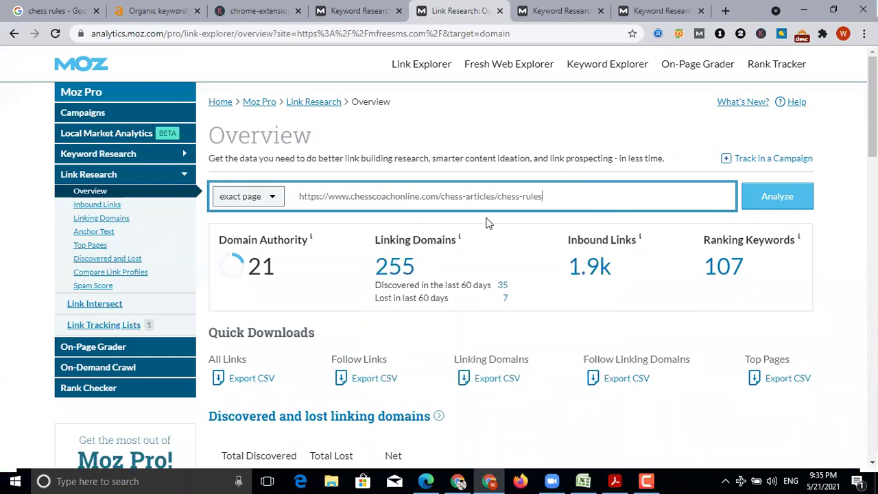
click(268, 200)
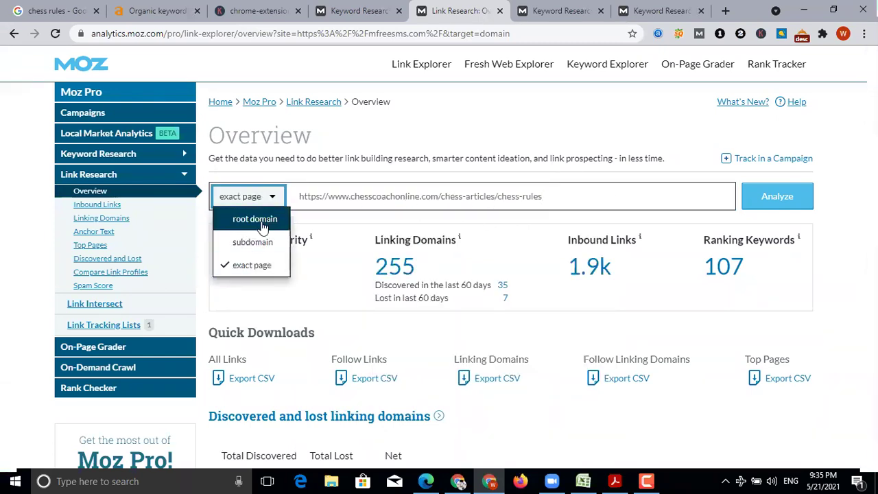
click(263, 220)
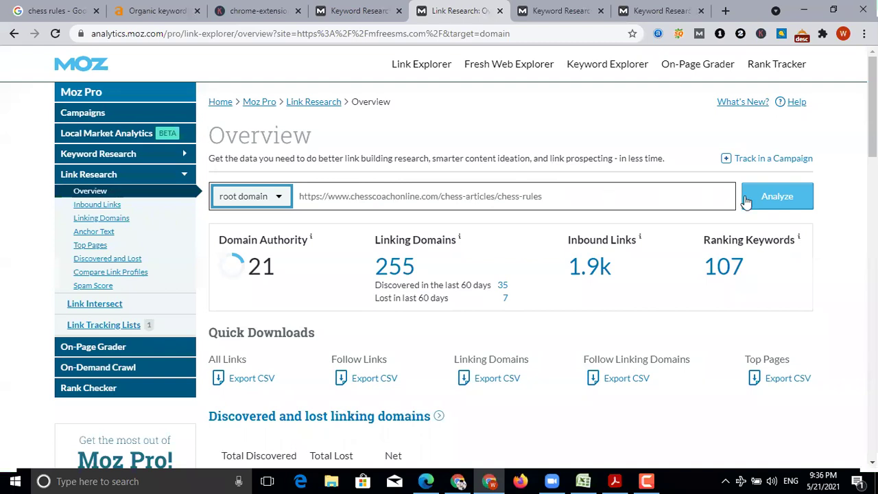
click(778, 197)
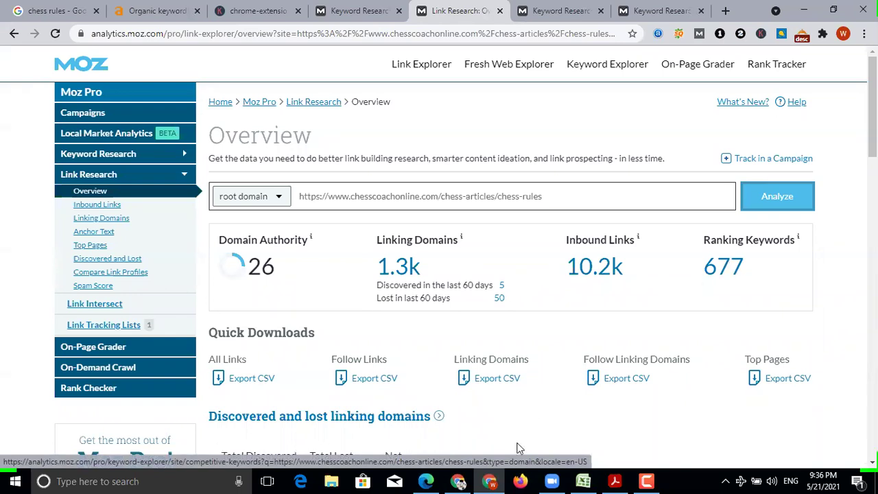
Open the analyzed chess site's Ranking Keywords report and look over the keyword list.
mouse_move(503, 479)
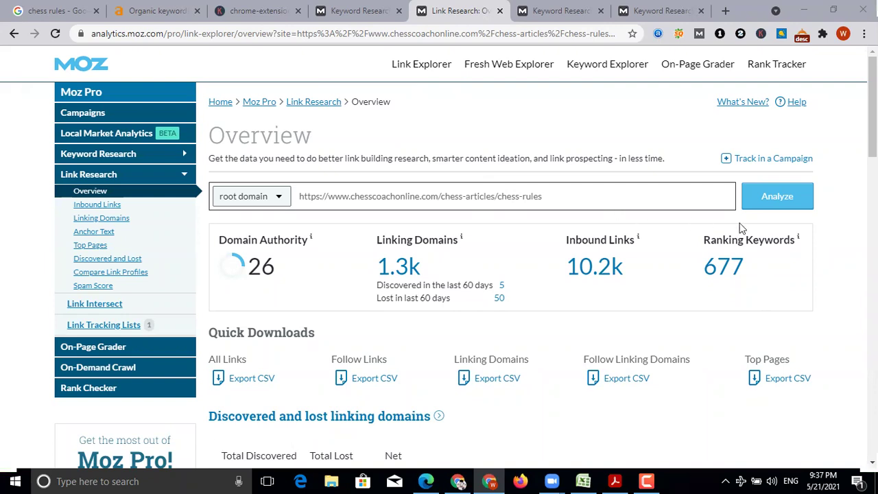
click(730, 271)
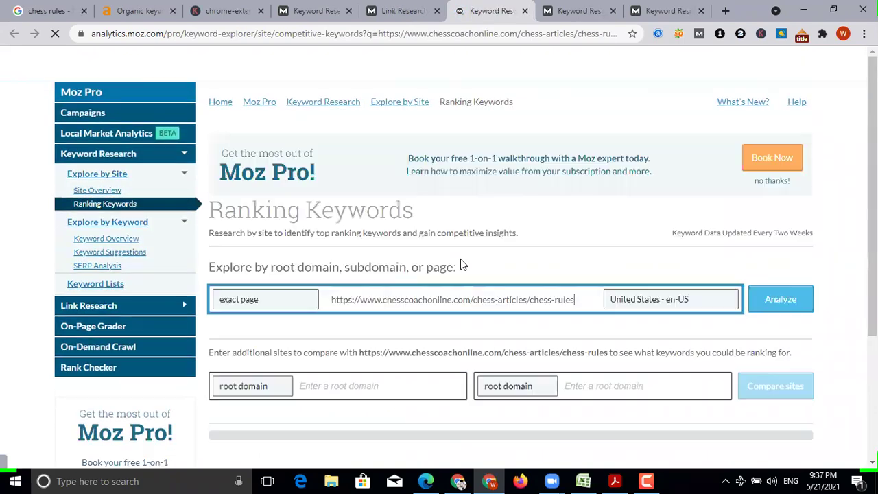
scroll(503, 309, down, 4)
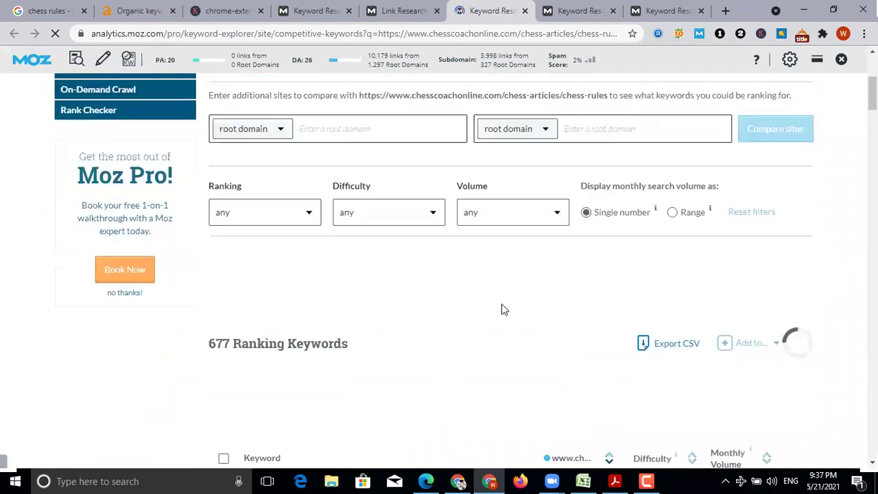
scroll(512, 310, down, 5)
scroll(514, 312, up, 7)
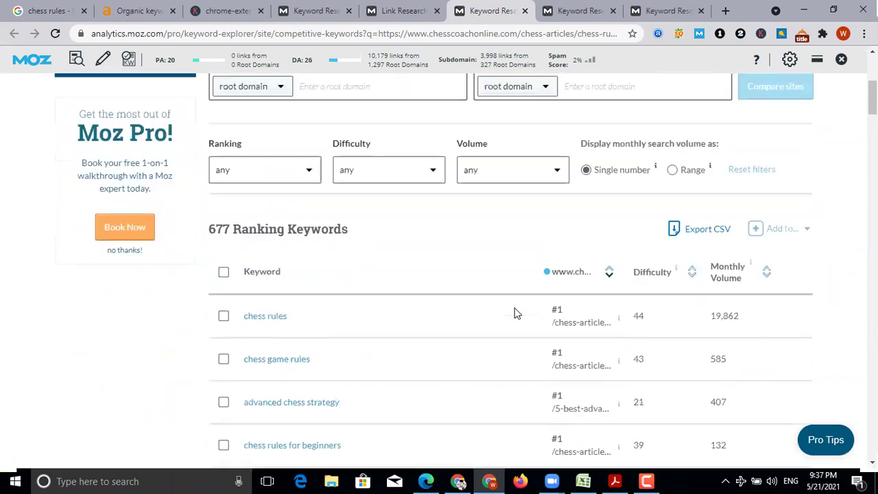
scroll(516, 313, down, 2)
Export the ranking keywords as a CSV file and open the downloaded file in Excel.
click(700, 336)
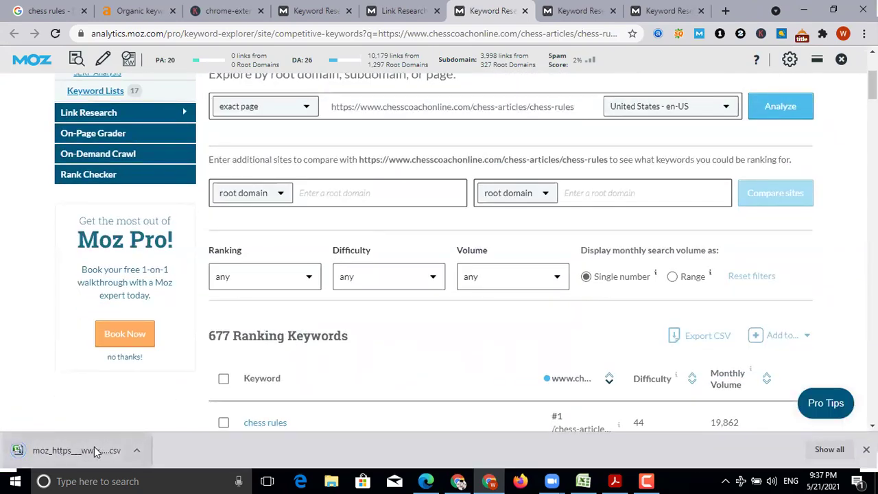
click(94, 448)
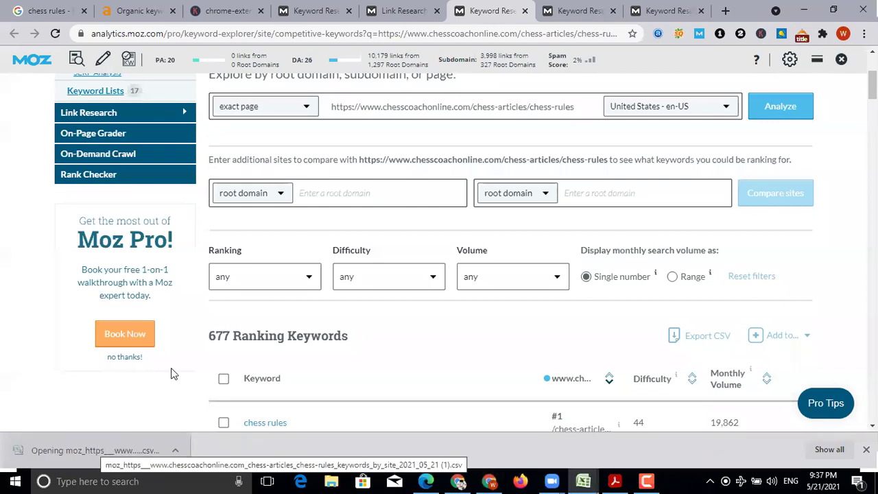
mouse_move(582, 481)
click(678, 438)
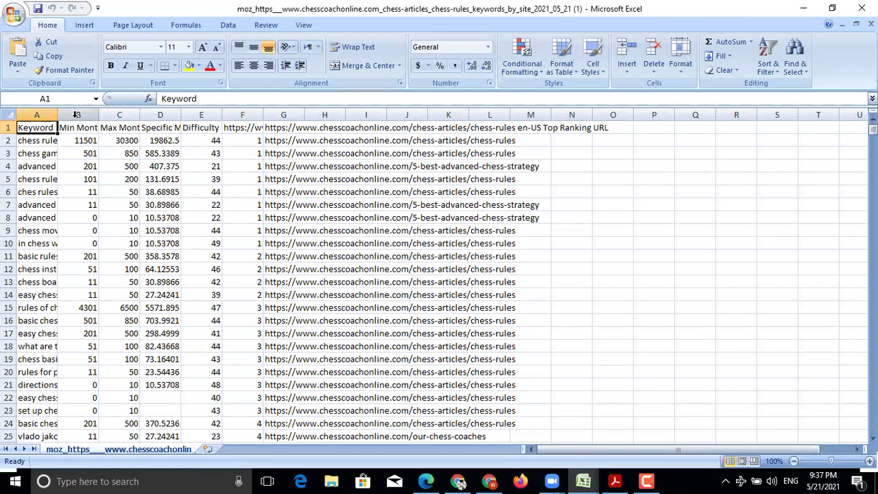
Delete the three monthly volume columns and the ranking and URL columns, keeping only Keyword and Difficulty.
drag(77, 115, 157, 116)
right_click(157, 115)
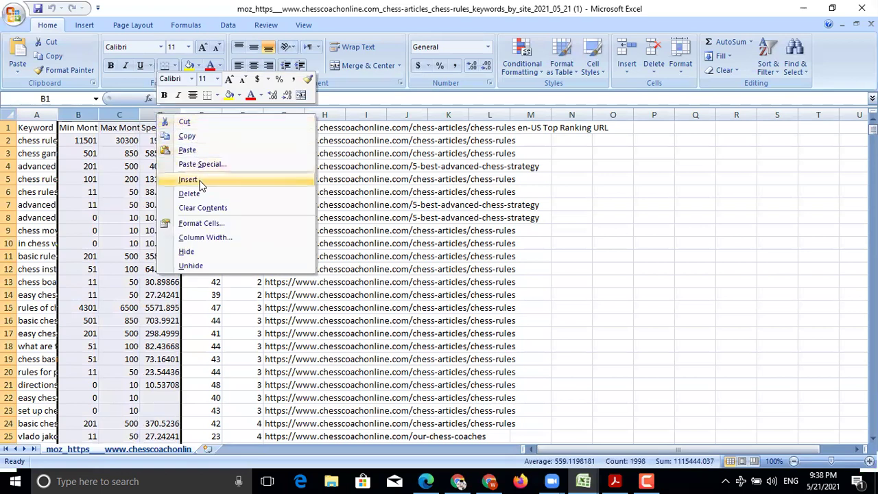
click(196, 193)
drag(123, 114, 244, 115)
right_click(207, 118)
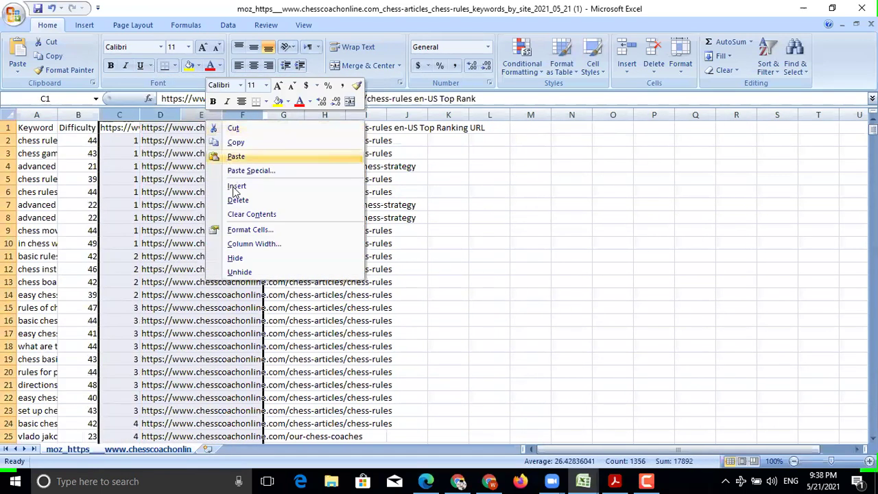
click(237, 200)
click(408, 205)
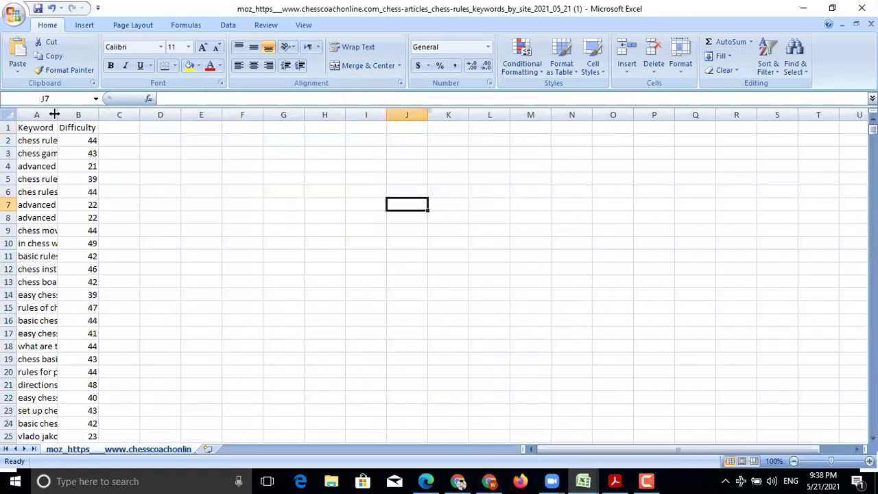
Widen the Keyword column so that the keywords can be read in full.
drag(112, 116, 162, 116)
click(267, 188)
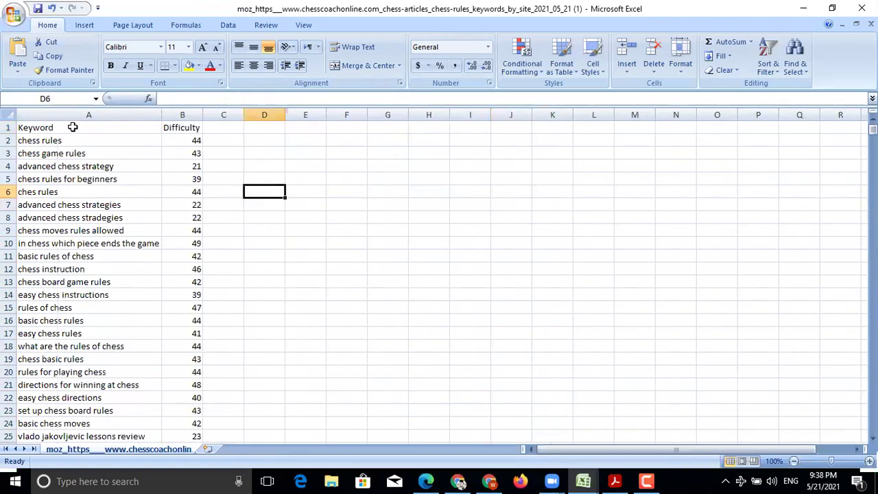
click(70, 126)
click(81, 142)
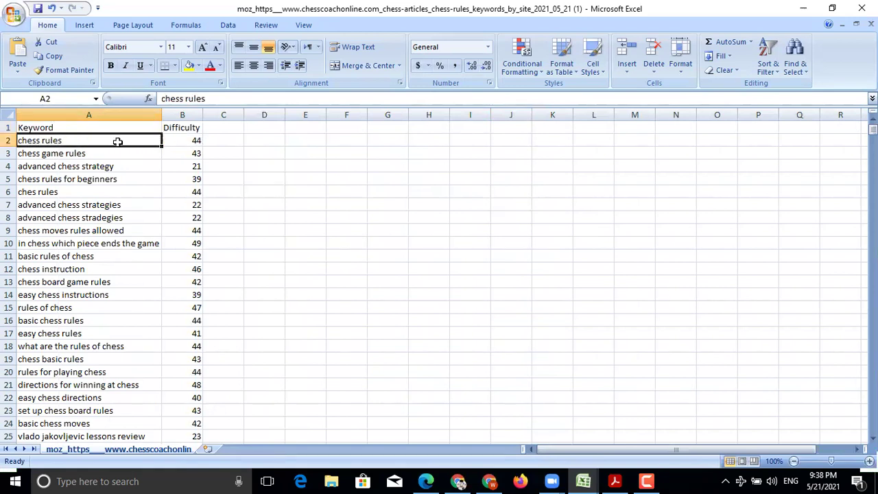
Sort the whole Keyword and Difficulty table by Difficulty values, smallest to largest.
click(44, 128)
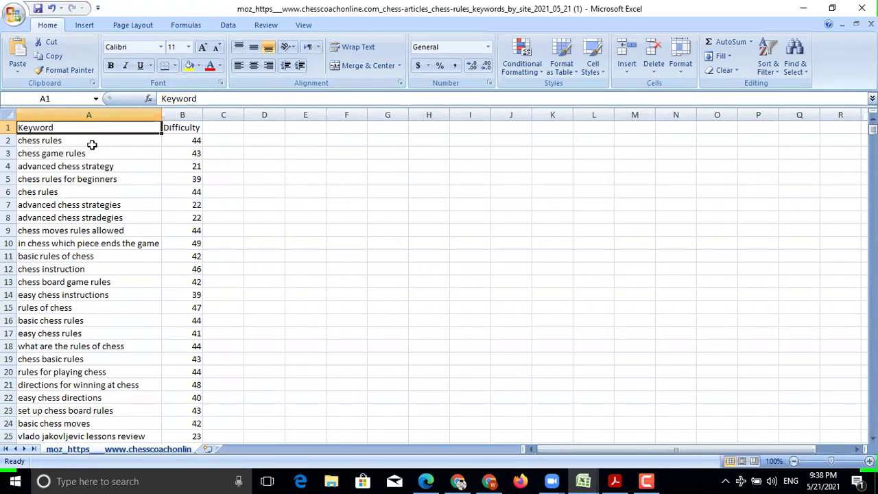
key(ctrl+shift+Right)
key(ctrl+shift+Down)
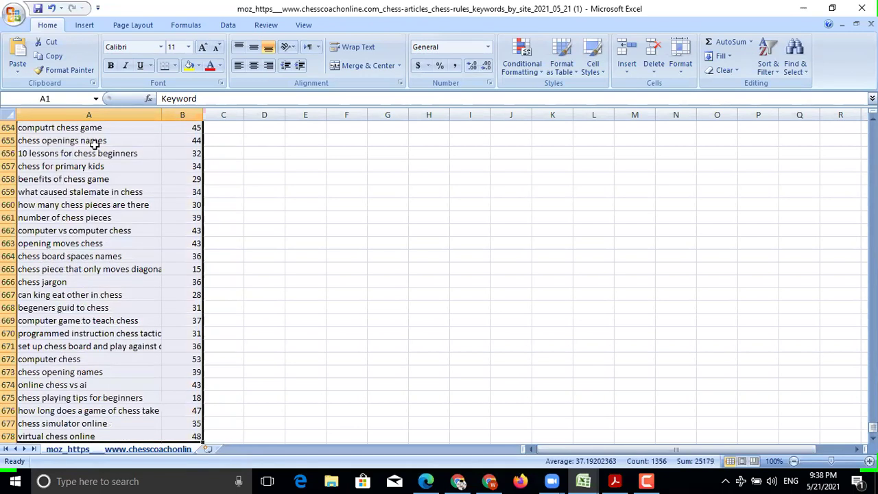
click(768, 55)
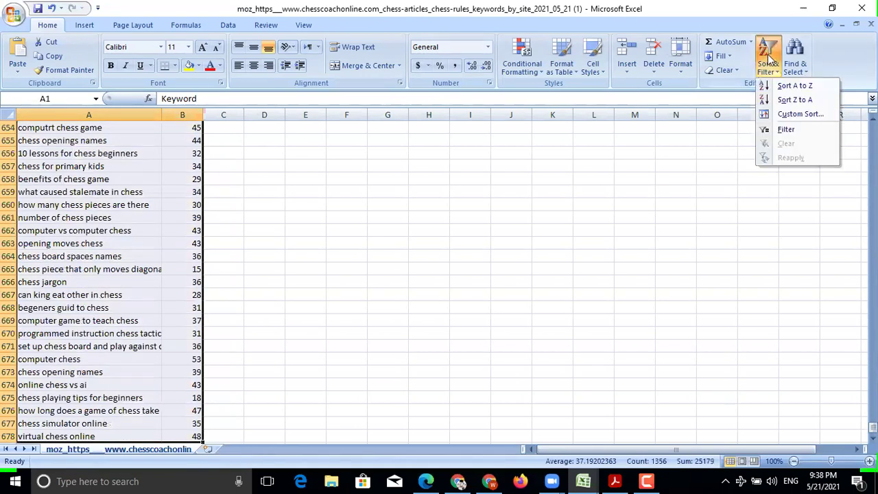
click(789, 115)
click(248, 298)
click(216, 319)
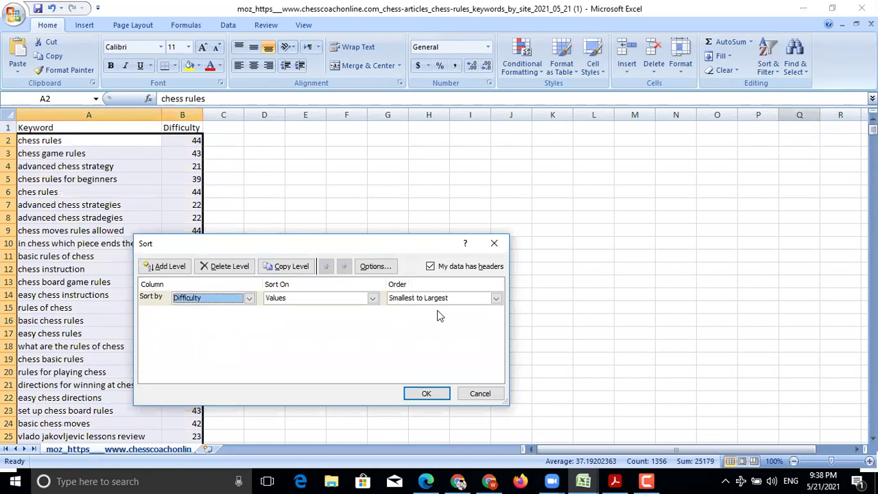
click(426, 394)
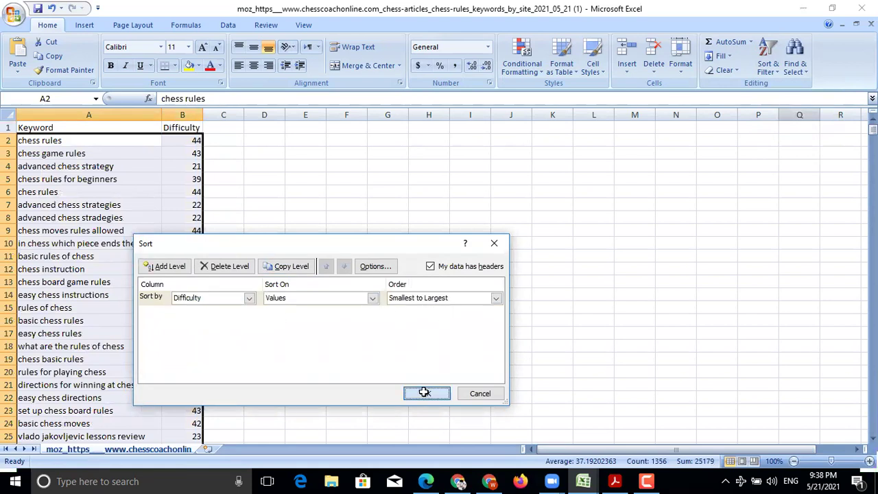
click(335, 224)
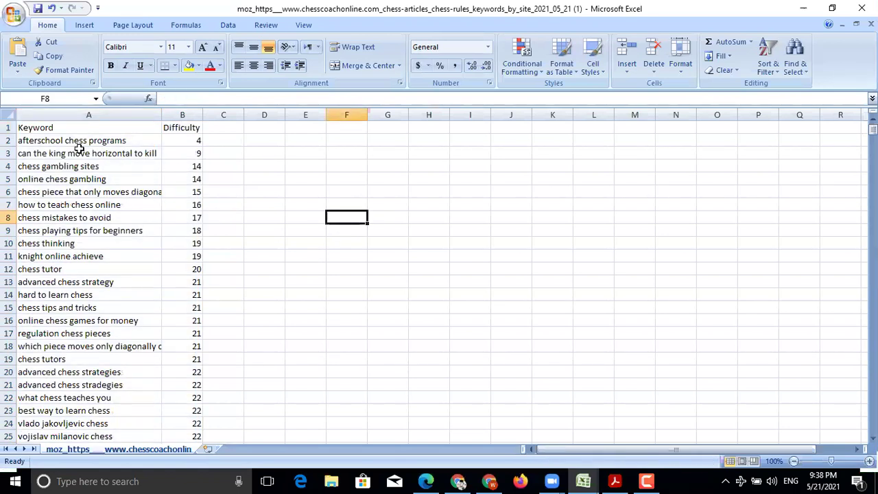
Copy the lowest-difficulty keywords in A2:A56, from "afterschool chess programs" to "setup a board chess".
drag(65, 140, 63, 337)
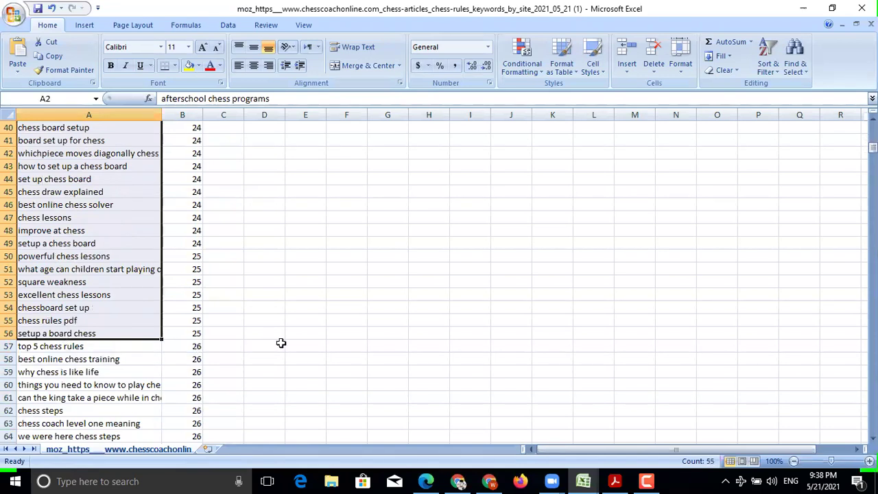
right_click(81, 233)
click(120, 259)
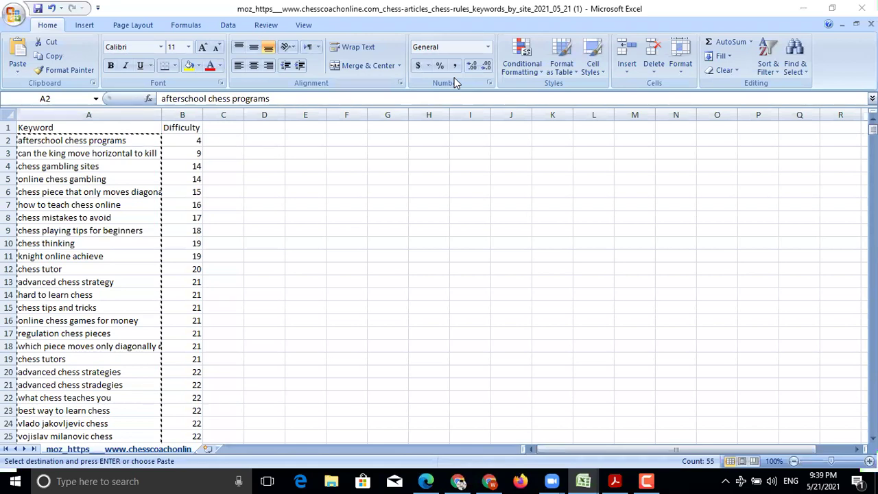
Switch to Chrome and paste the copied keywords into Keywords Everywhere's Bulk Keywords Data Tool.
click(490, 481)
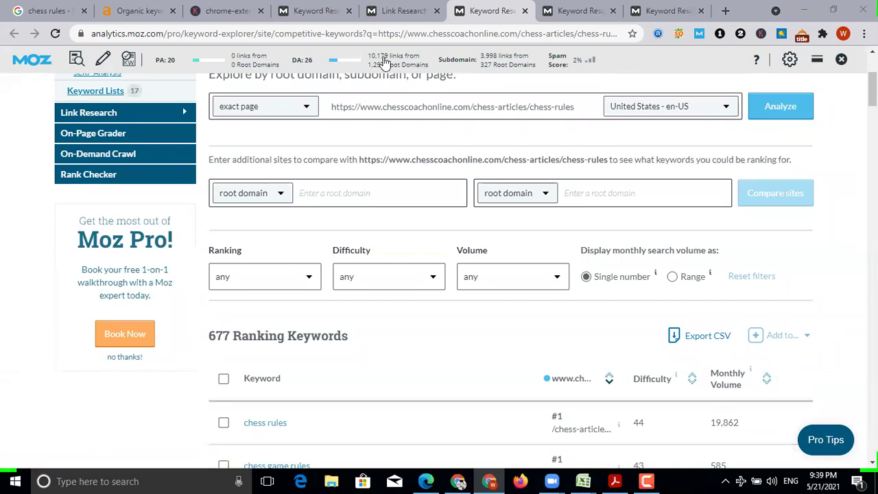
click(228, 12)
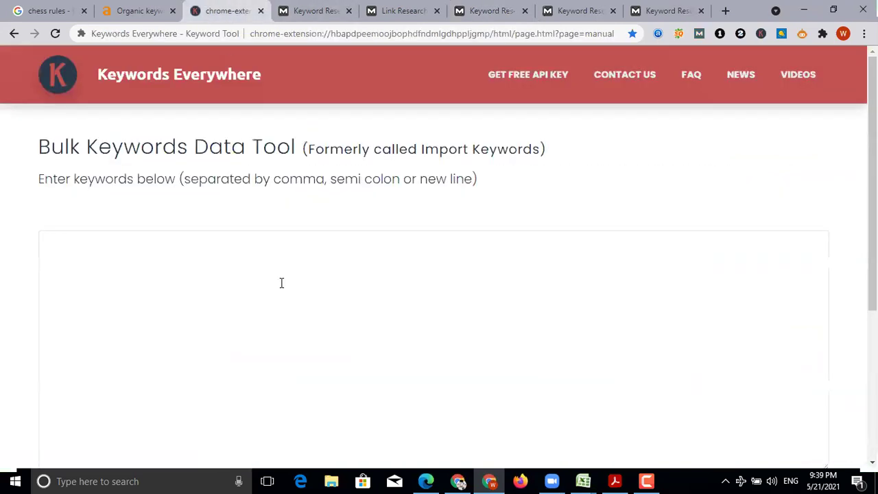
click(126, 283)
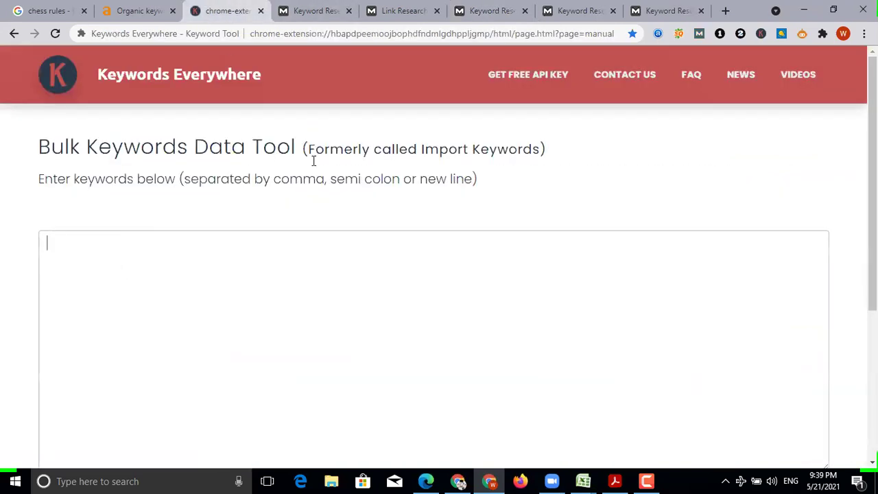
right_click(76, 247)
click(113, 324)
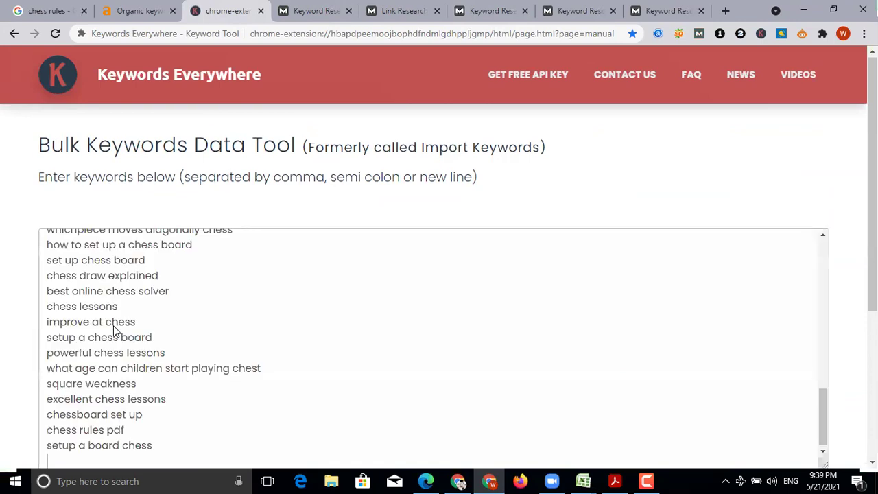
Check the pasted keyword list from start to end and get the metrics for it.
scroll(127, 322, up, 10)
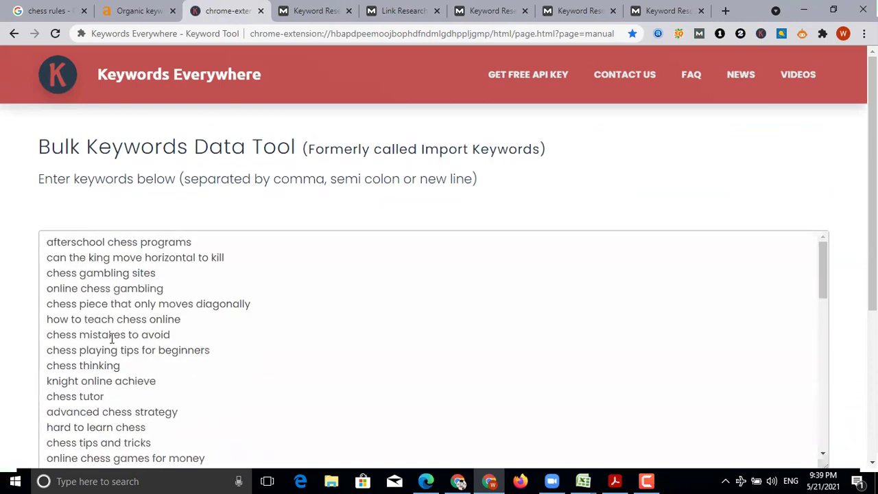
scroll(114, 335, down, 5)
scroll(116, 328, down, 5)
scroll(264, 337, down, 3)
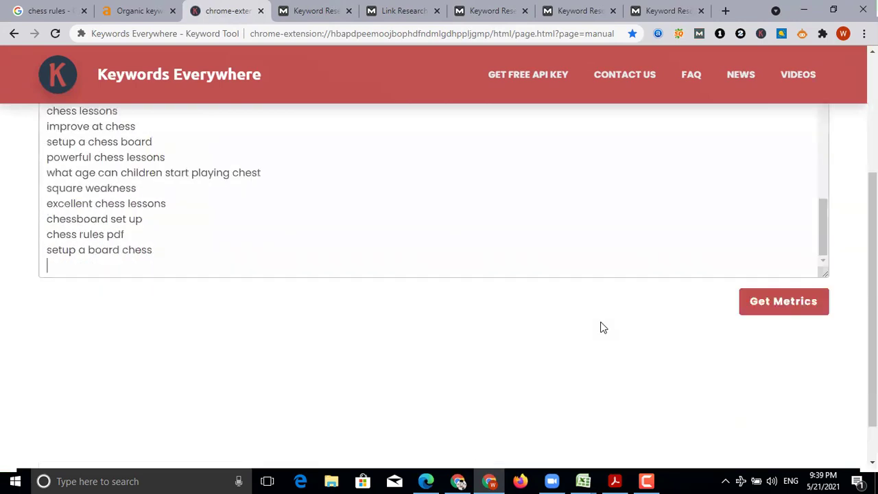
click(769, 300)
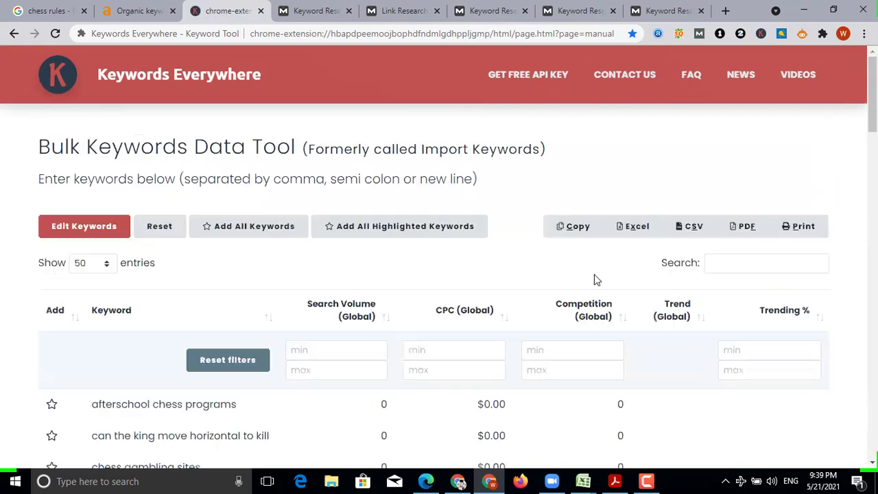
Filter the keyword results to a minimum global search volume of 30000 and view the matching rows.
click(315, 353)
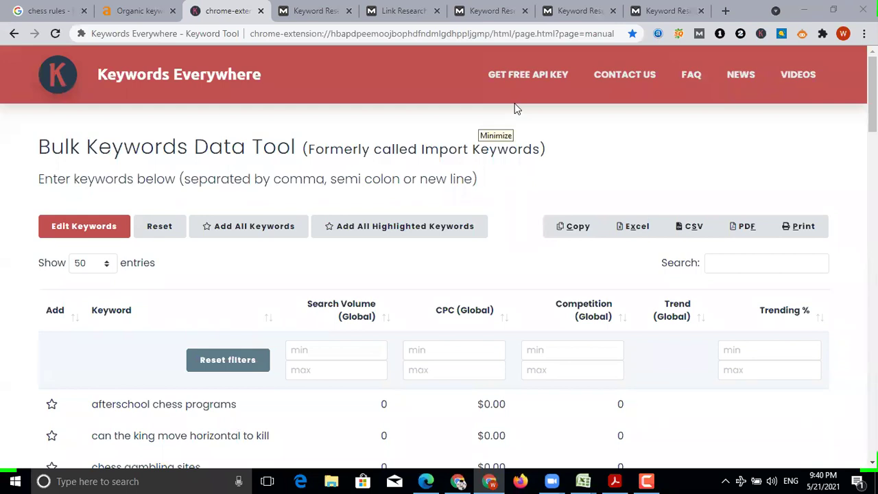
click(324, 353)
text(30000)
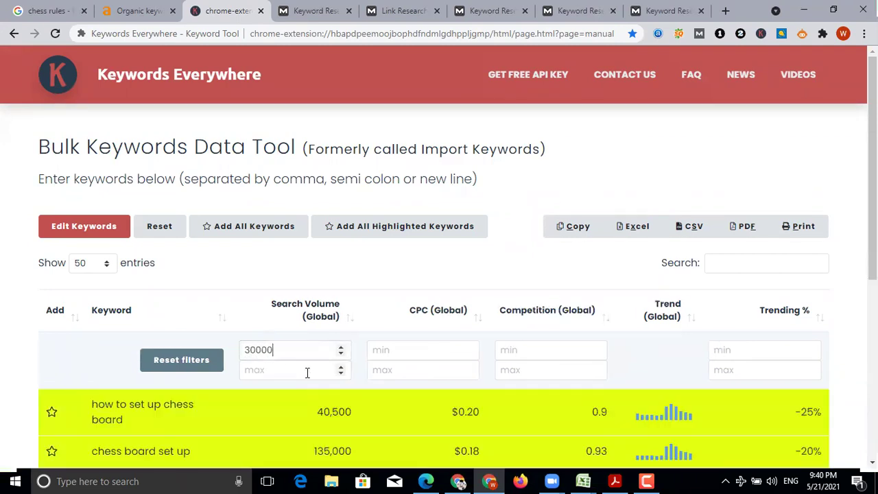
scroll(328, 417, down, 3)
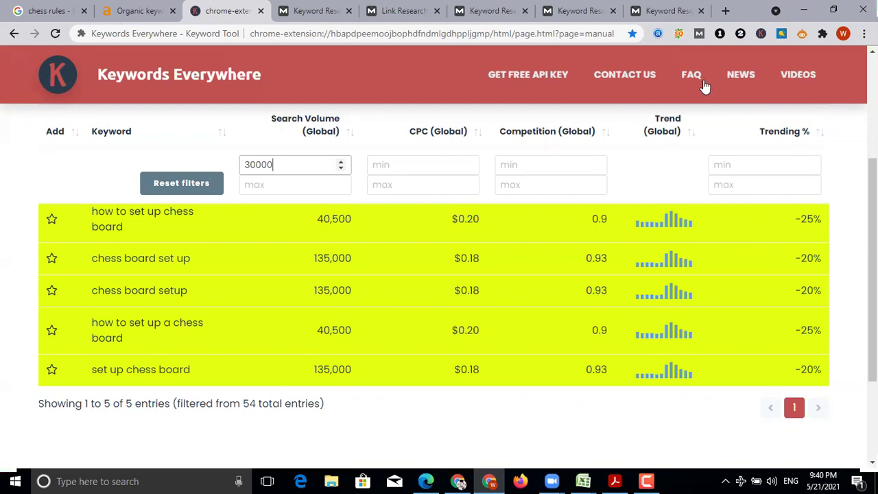
Copy the filtered results, paste them at H3 in Excel's chesscoachonline.com keywords workbook, and widen column H to fit the keywords.
scroll(631, 234, up, 3)
click(570, 233)
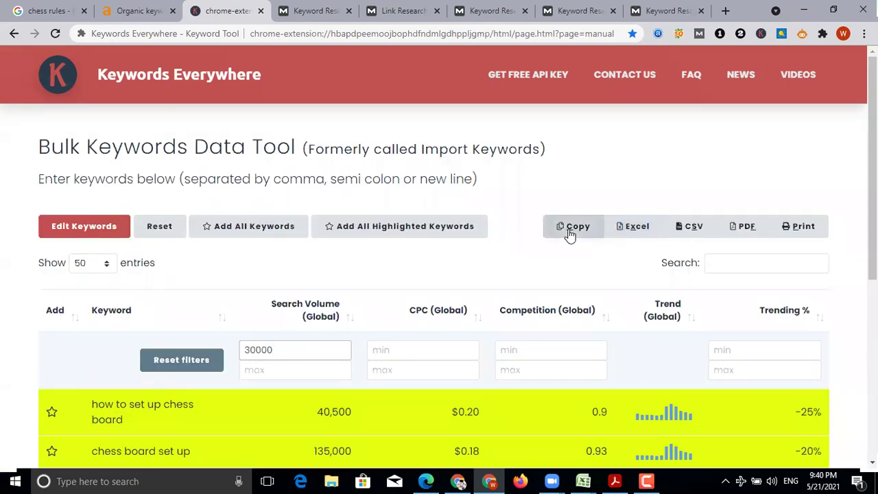
mouse_move(584, 480)
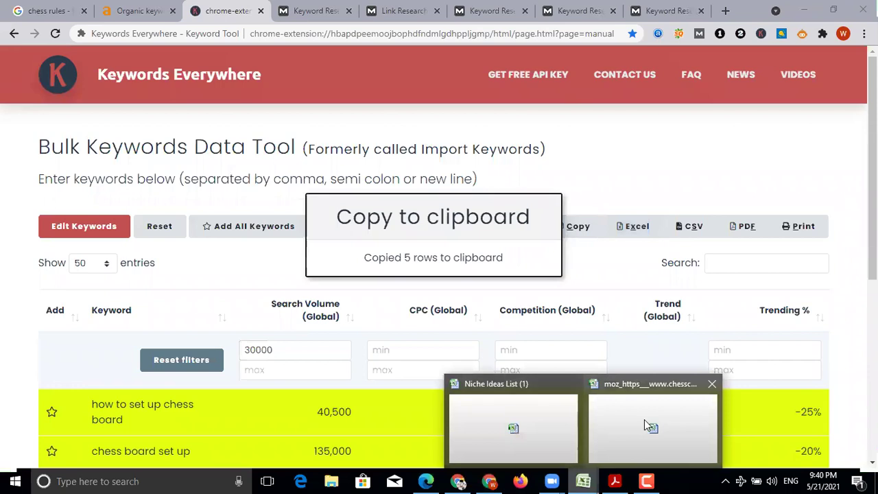
click(608, 414)
click(431, 153)
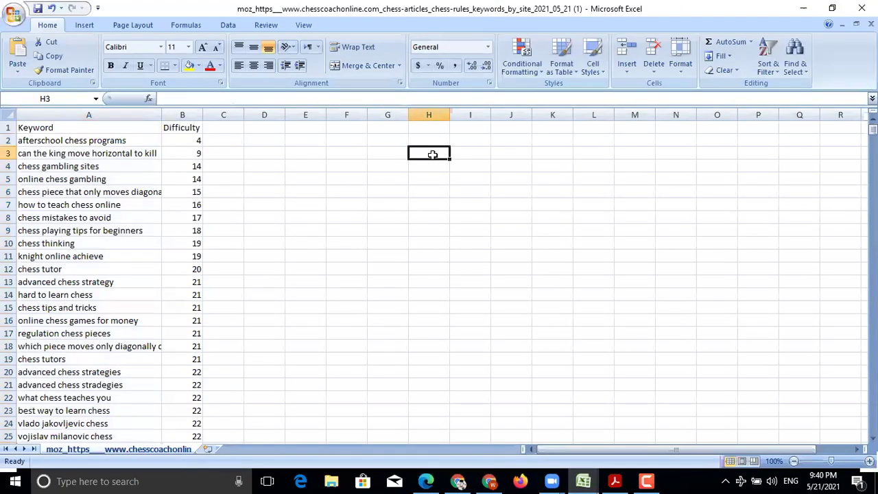
right_click(440, 157)
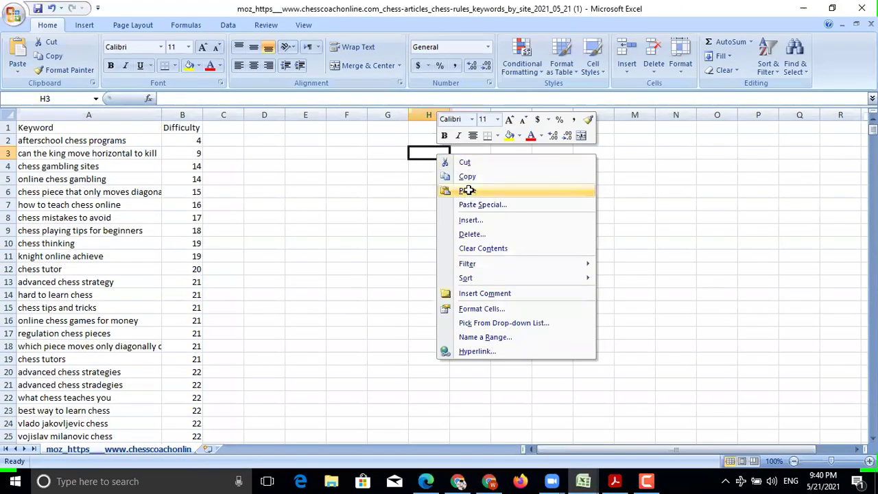
click(512, 195)
click(585, 316)
drag(449, 115, 596, 115)
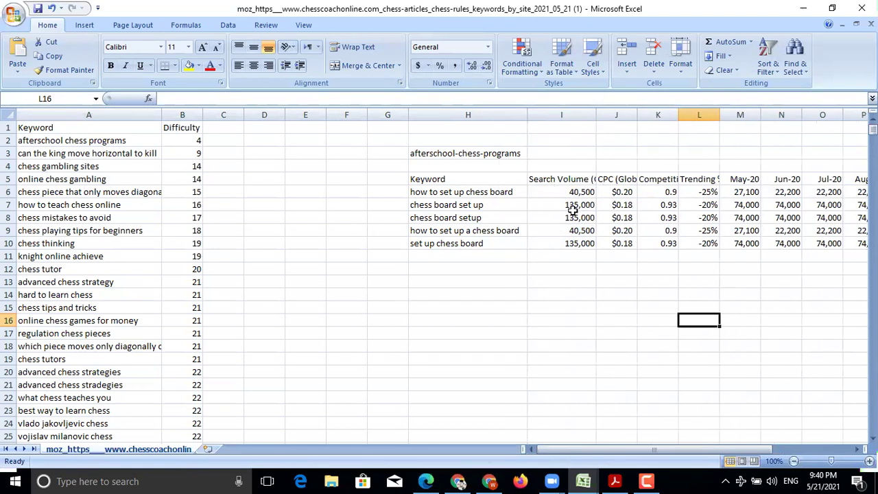
Copy the five pasted keywords in H6:H10, from "how to set up chess board" to "set up chess board".
drag(462, 192, 418, 243)
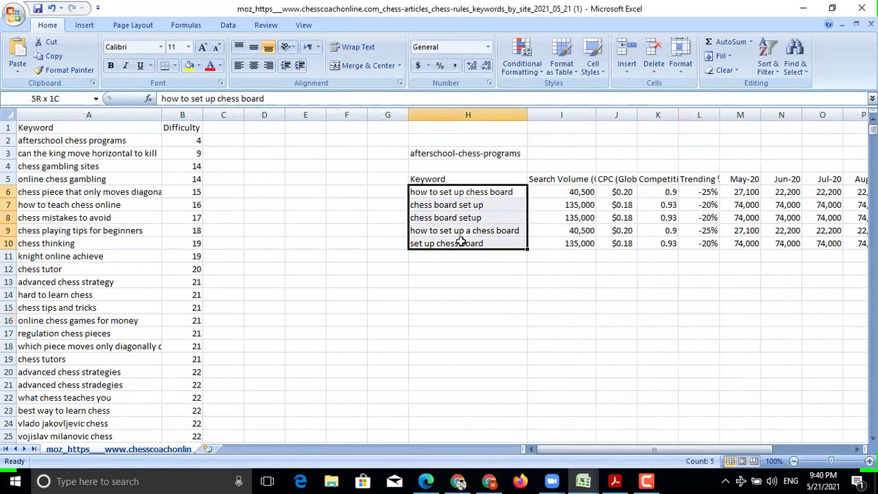
right_click(453, 193)
click(488, 212)
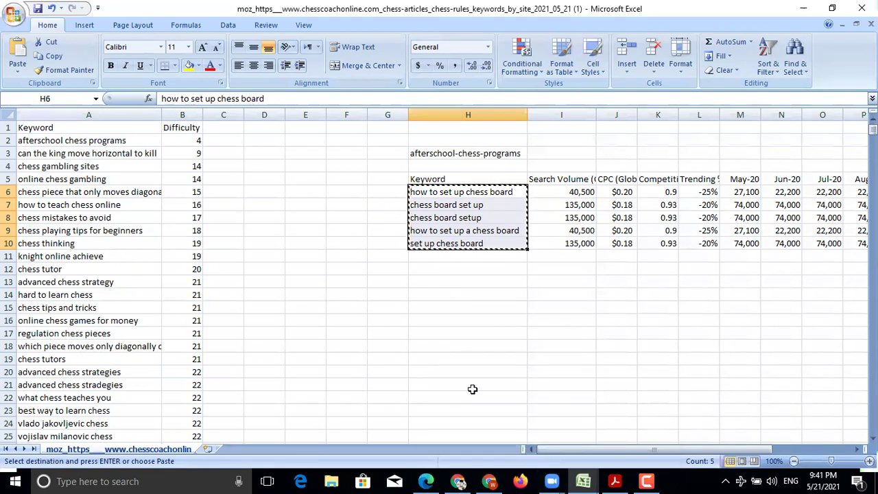
Switch to Chrome and look through the open Moz pages for the chess rules overview and the sites' ranking keywords.
click(489, 480)
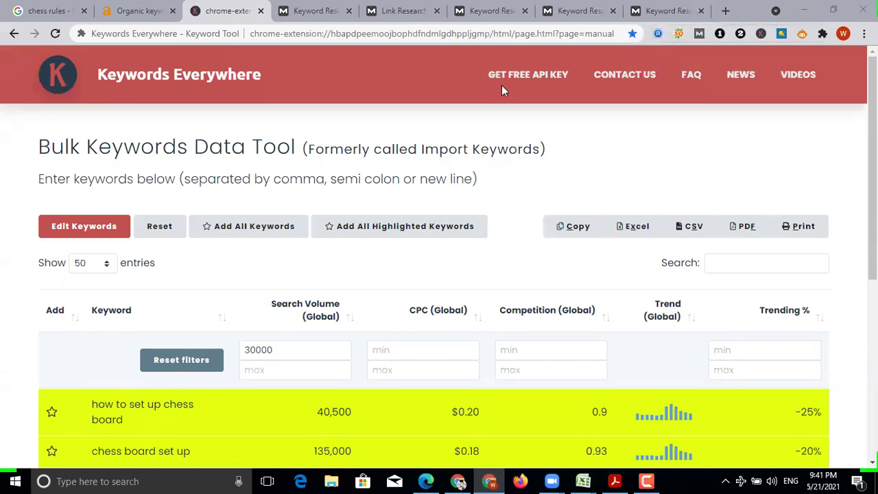
click(315, 11)
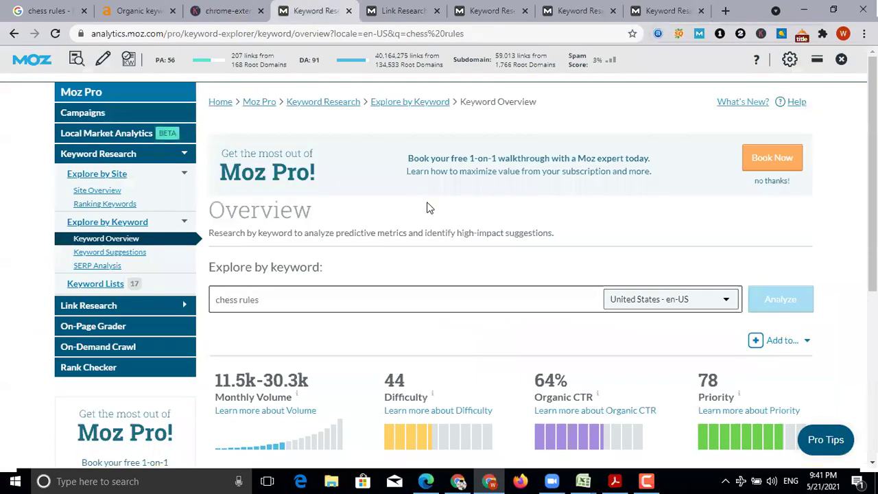
scroll(656, 294, down, 3)
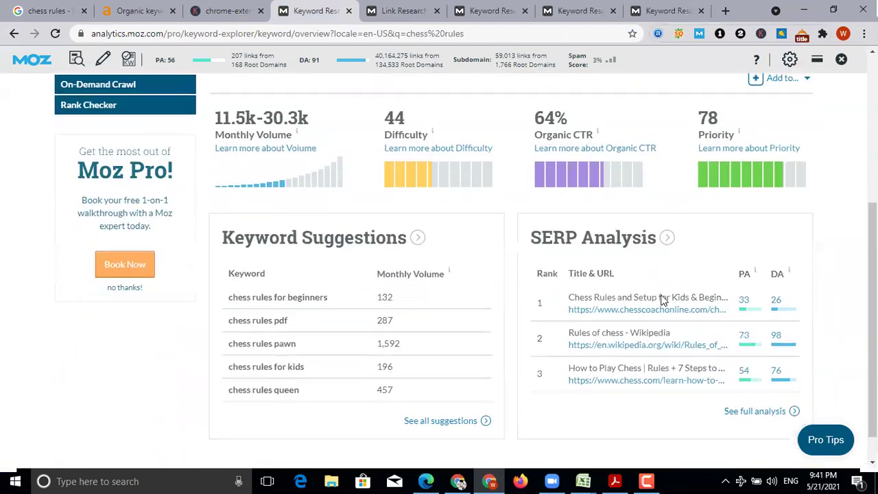
scroll(663, 295, up, 3)
click(406, 11)
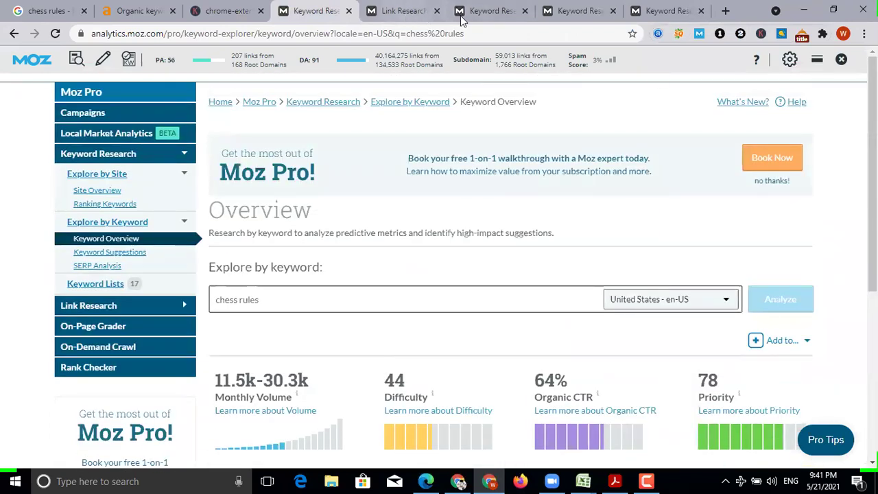
click(491, 11)
scroll(635, 287, up, 3)
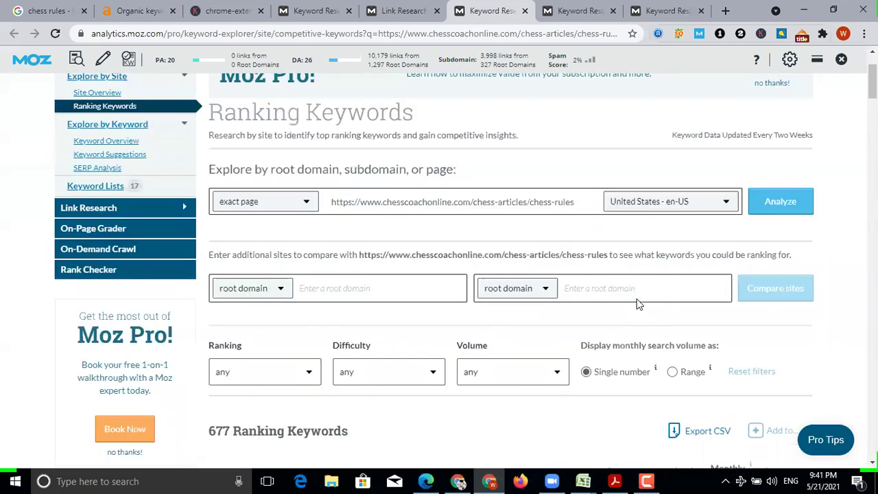
click(577, 21)
scroll(664, 340, down, 5)
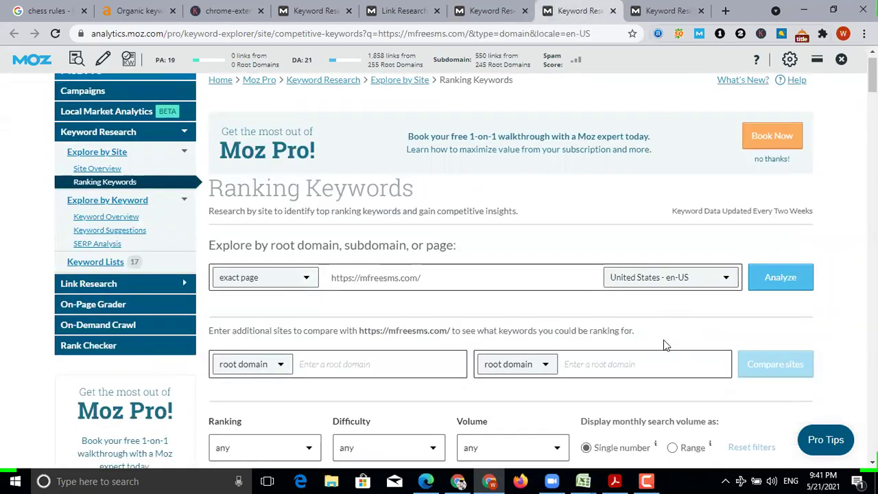
scroll(664, 347, up, 5)
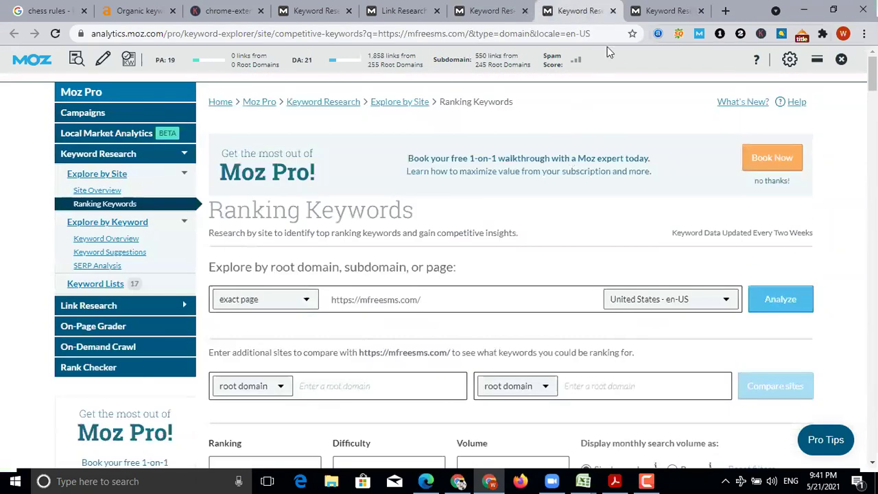
click(675, 13)
Load moz.com in a new browser tab and open Moz Pro's Keyword Explorer.
click(726, 11)
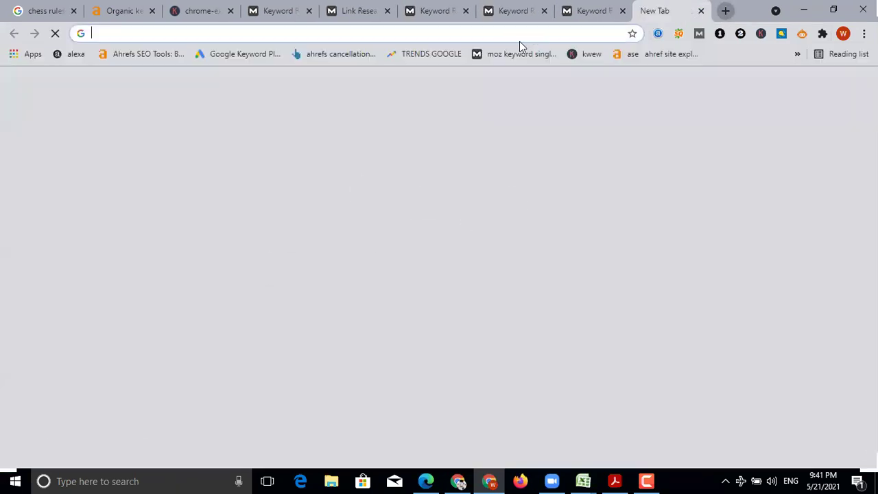
text(moz)
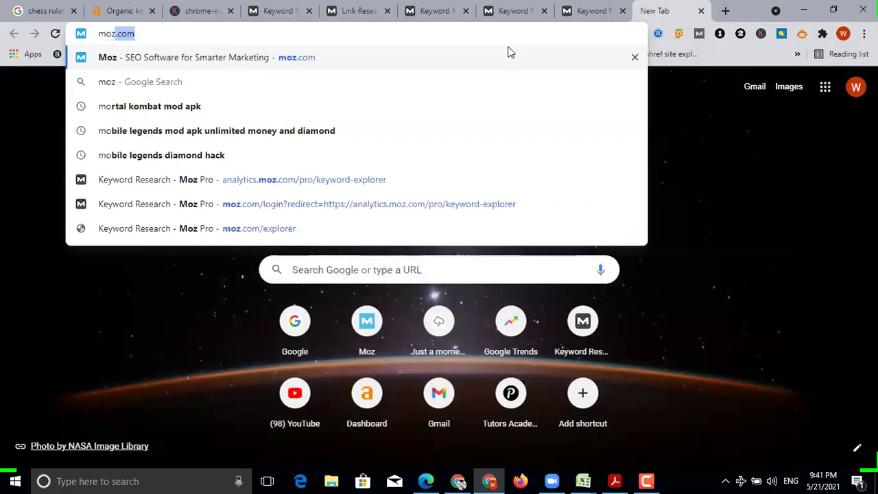
key(Return)
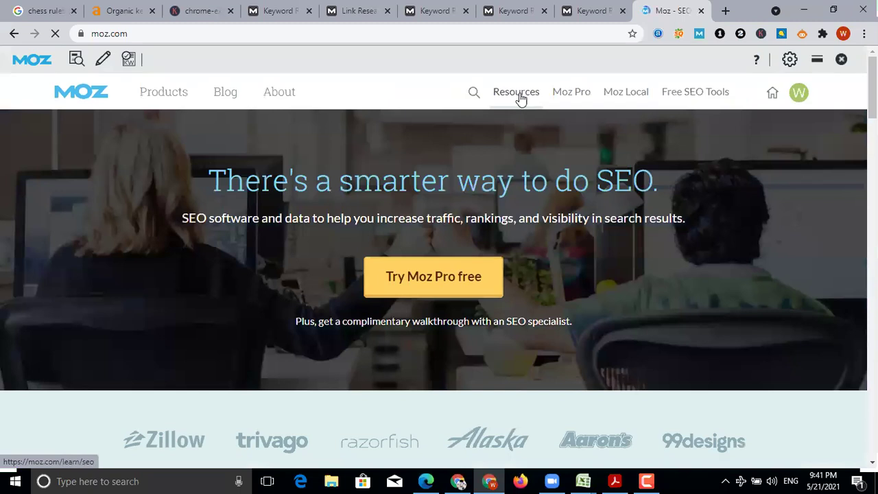
mouse_move(575, 98)
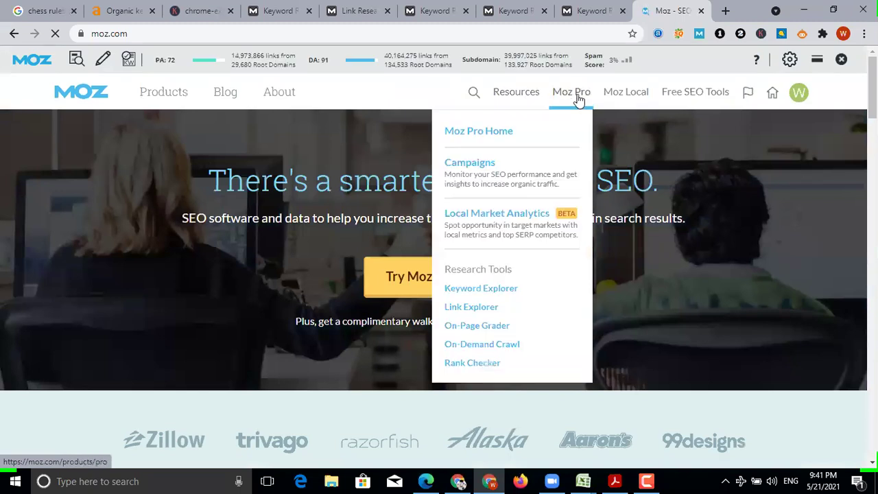
click(485, 292)
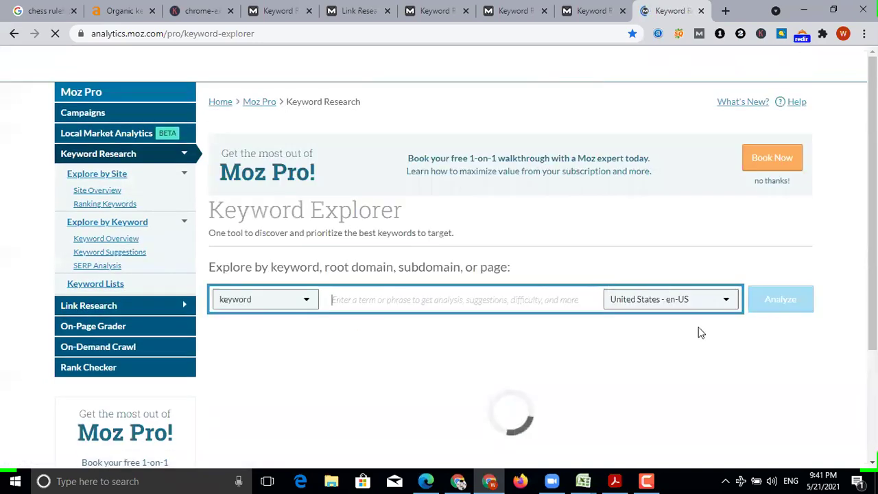
Create and save a new keyword list named "chess list" containing the copied chess board setup keywords.
scroll(717, 338, down, 3)
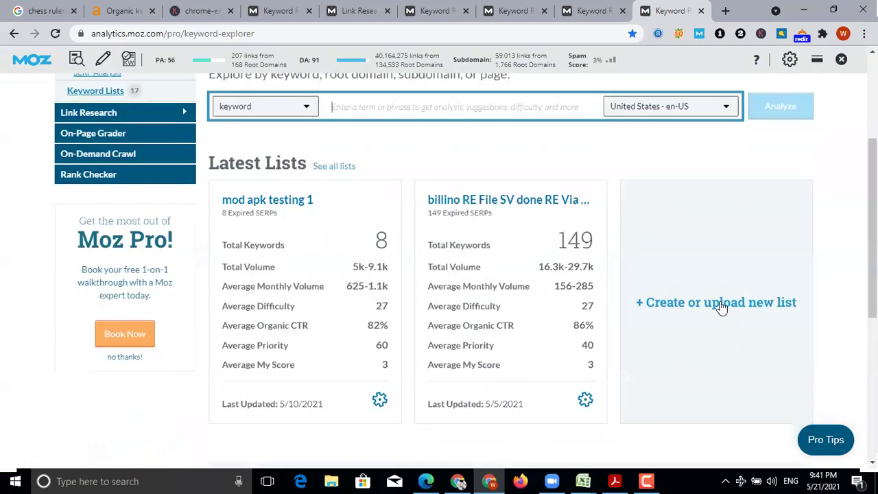
click(720, 303)
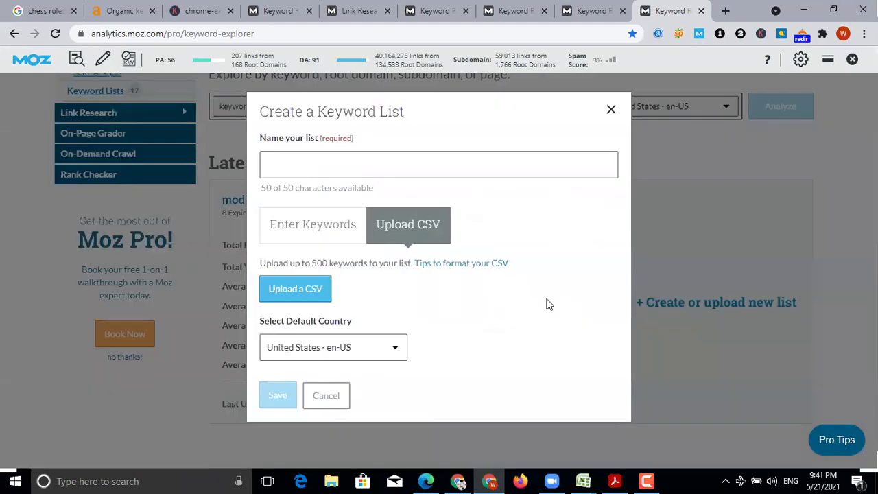
click(305, 164)
text(chess list)
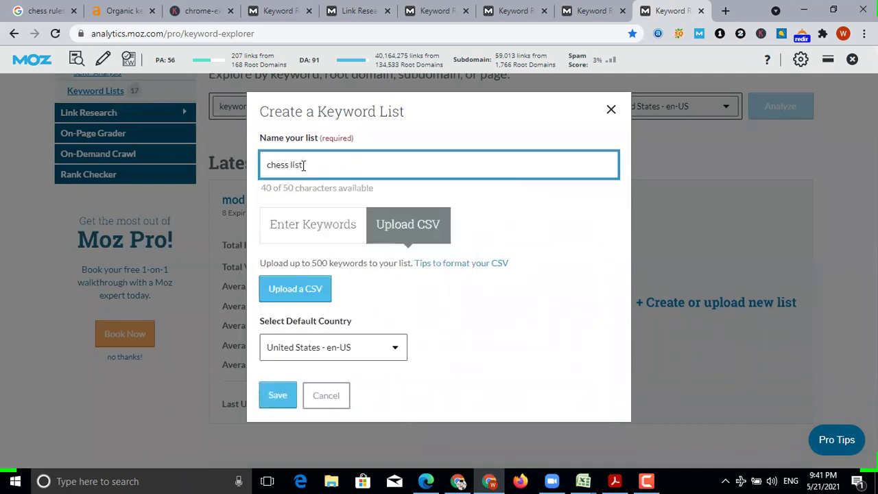
click(300, 224)
click(306, 283)
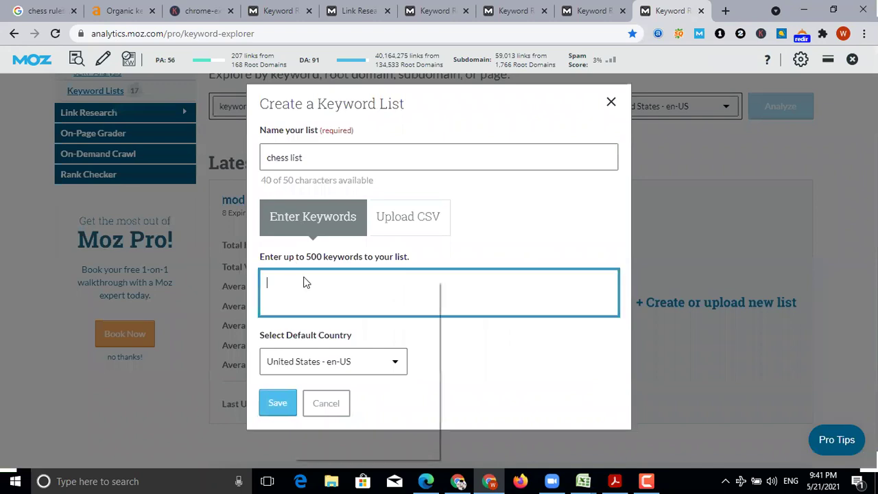
right_click(306, 283)
click(324, 360)
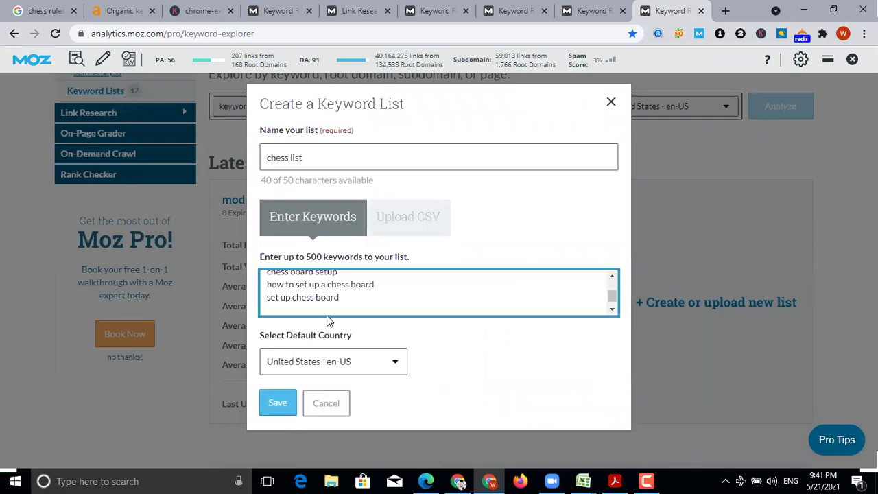
click(278, 403)
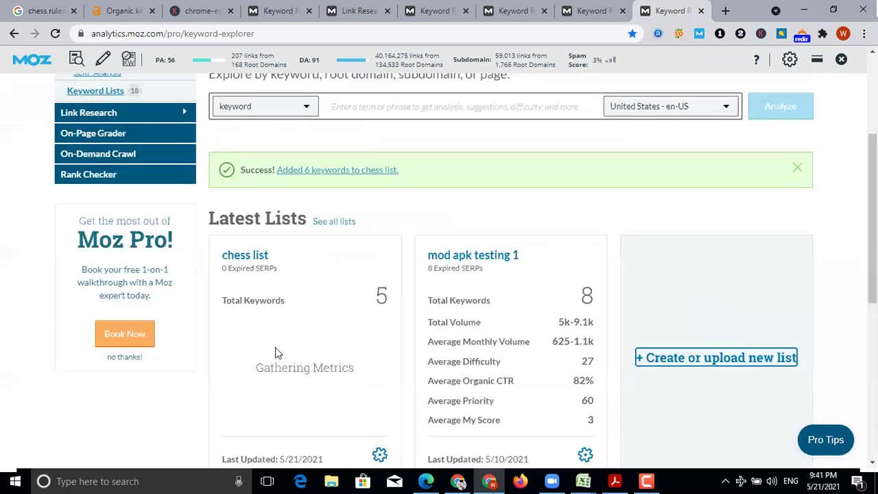
Open the chess list and examine the monthly volume, difficulty and other metrics of its keywords.
click(250, 256)
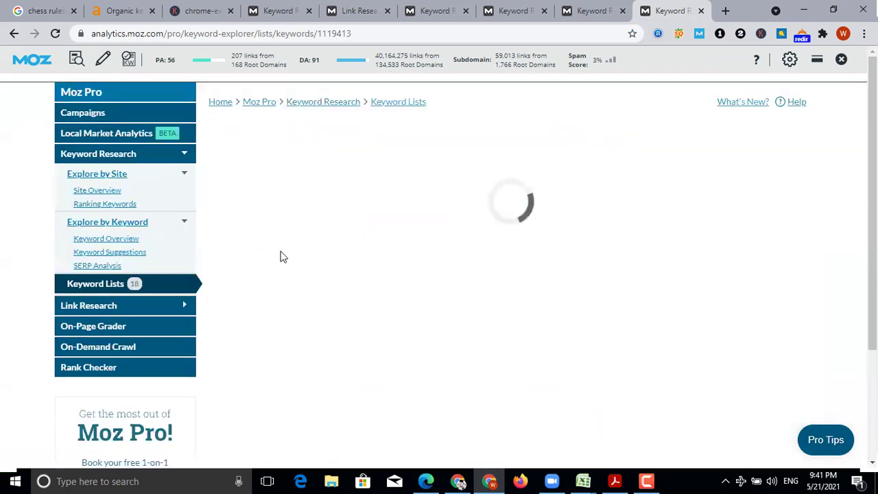
scroll(612, 271, down, 6)
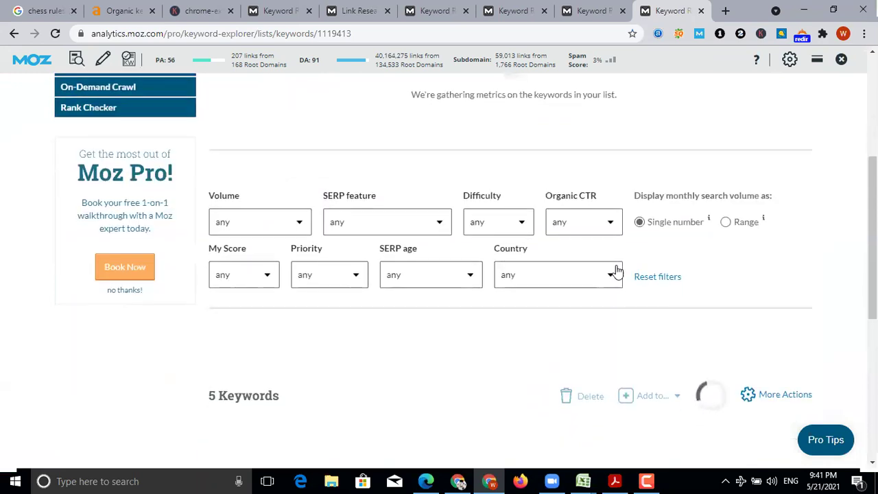
scroll(522, 258, down, 2)
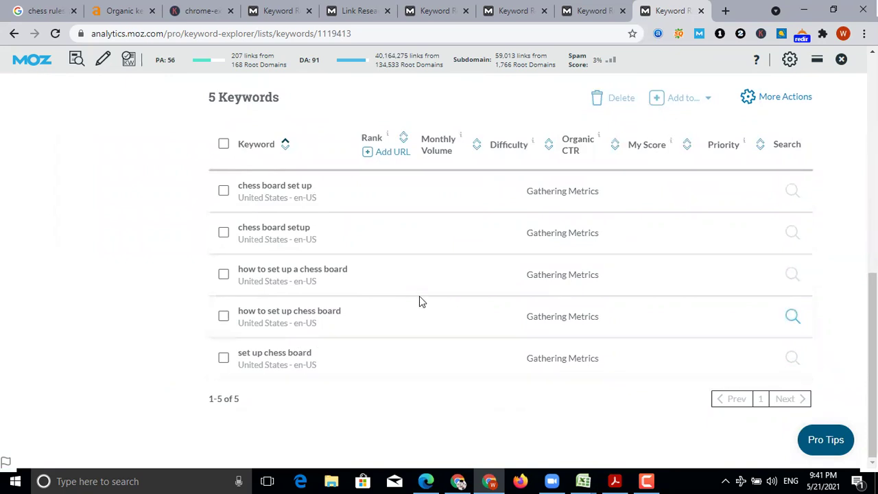
scroll(420, 296, up, 2)
scroll(428, 298, up, 3)
scroll(428, 302, up, 3)
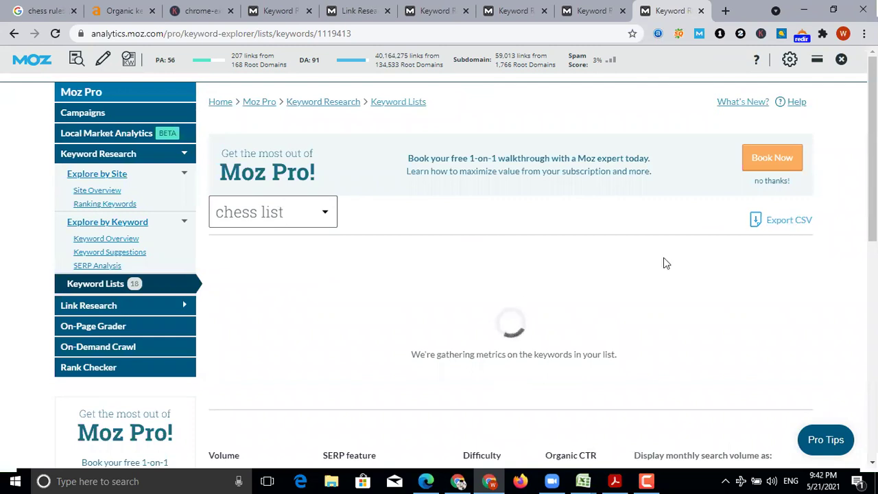
scroll(519, 291, down, 7)
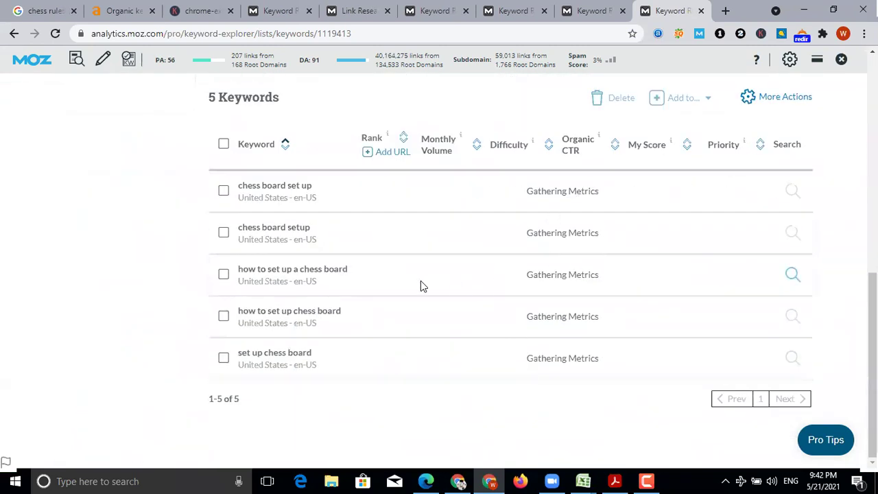
scroll(429, 308, up, 7)
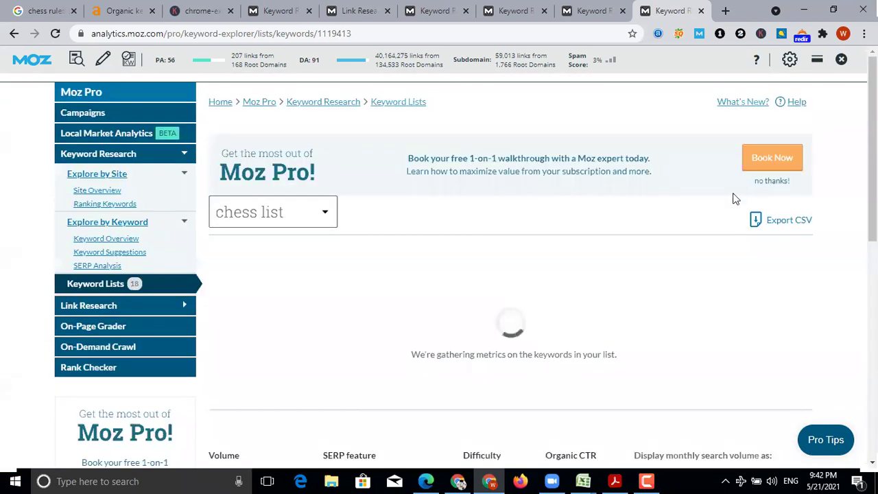
scroll(661, 309, down, 7)
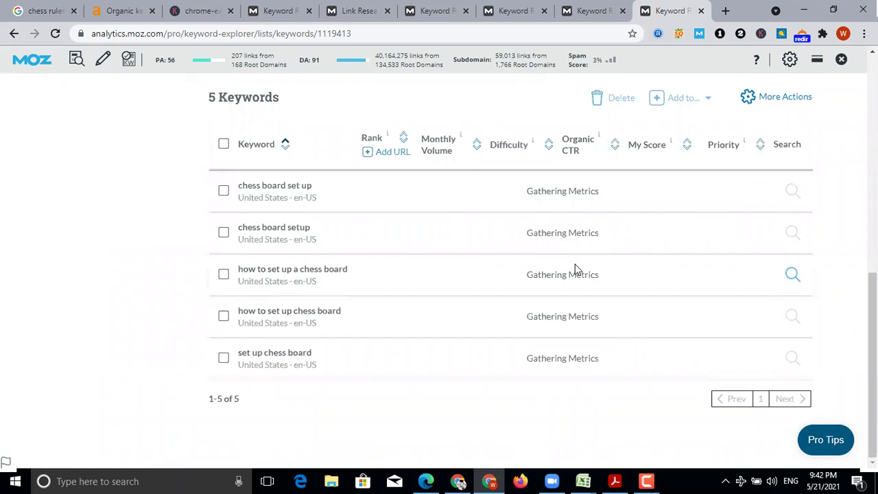
Export the chess list's keyword metrics as a CSV file and open the downloaded file in Excel.
scroll(780, 261, up, 5)
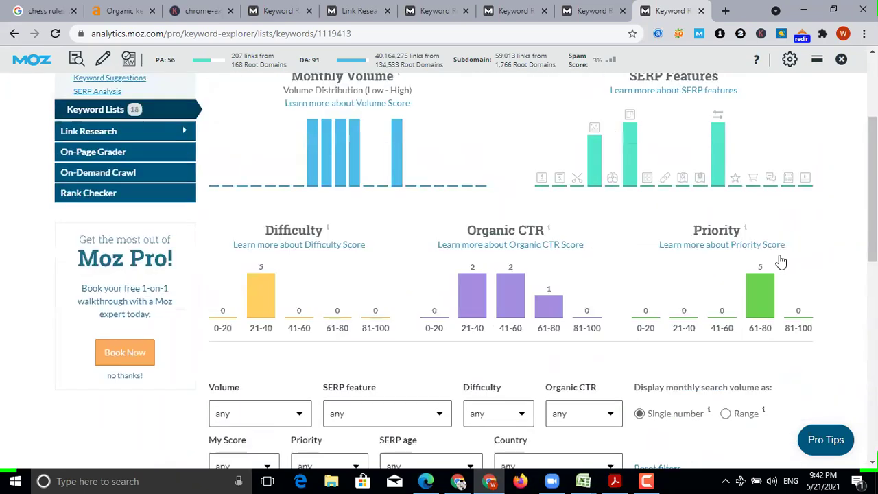
scroll(714, 333, down, 1)
scroll(718, 229, up, 4)
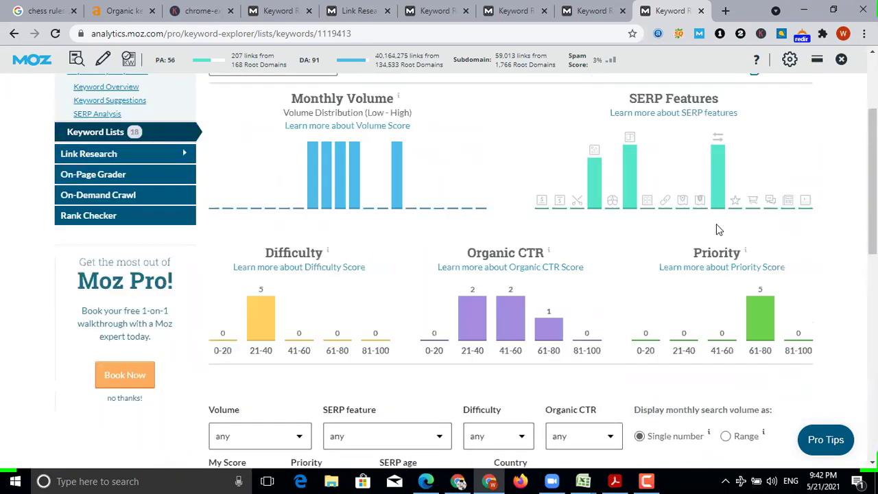
click(778, 224)
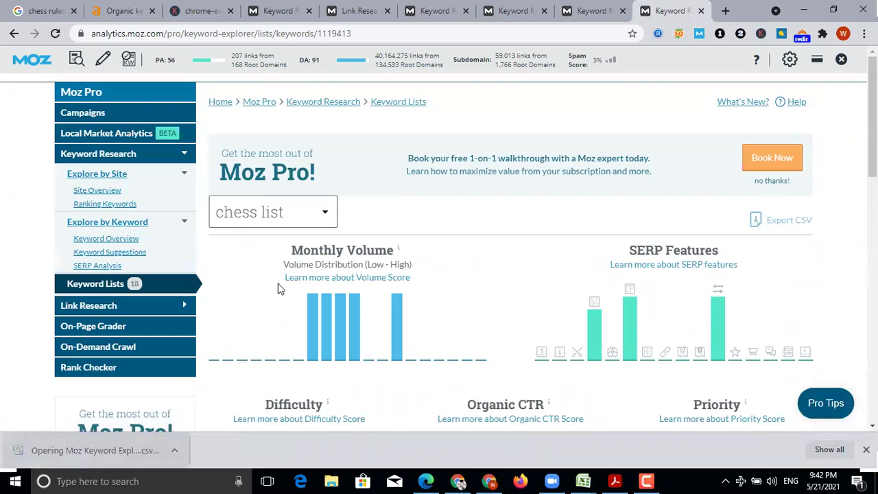
click(667, 436)
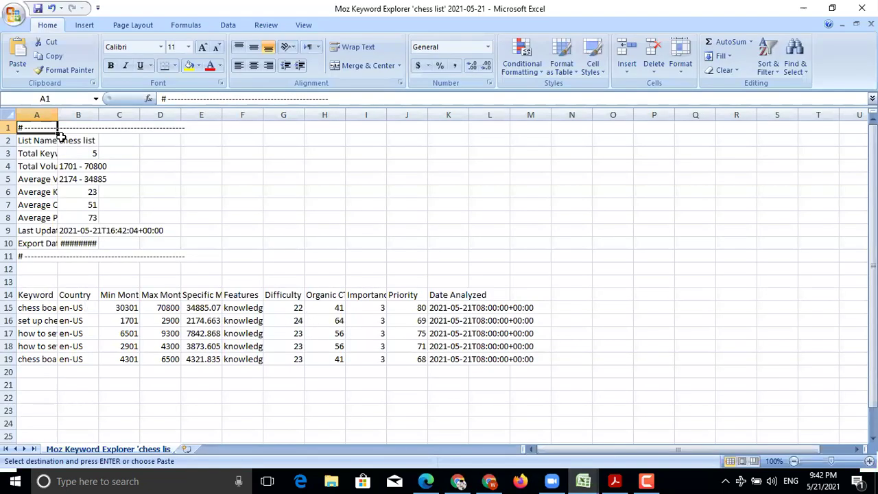
Widen the keyword column and delete all the other exported columns except Difficulty.
drag(55, 115, 318, 114)
right_click(293, 118)
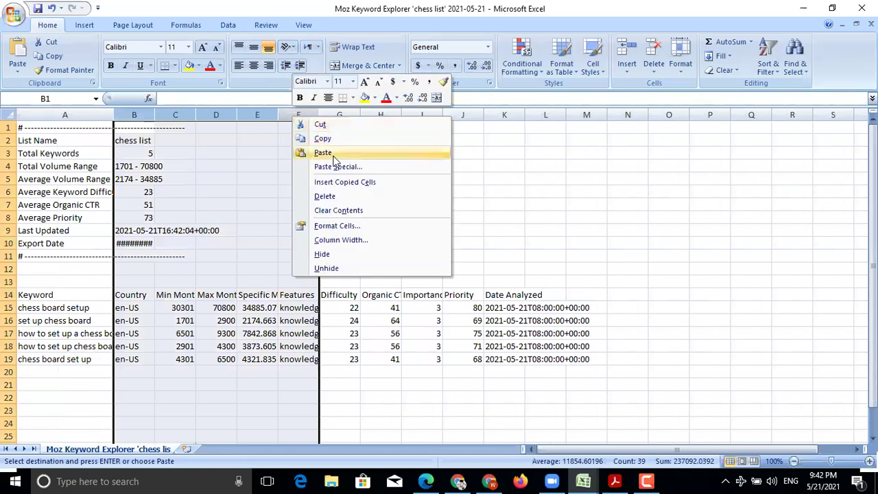
click(336, 196)
click(425, 383)
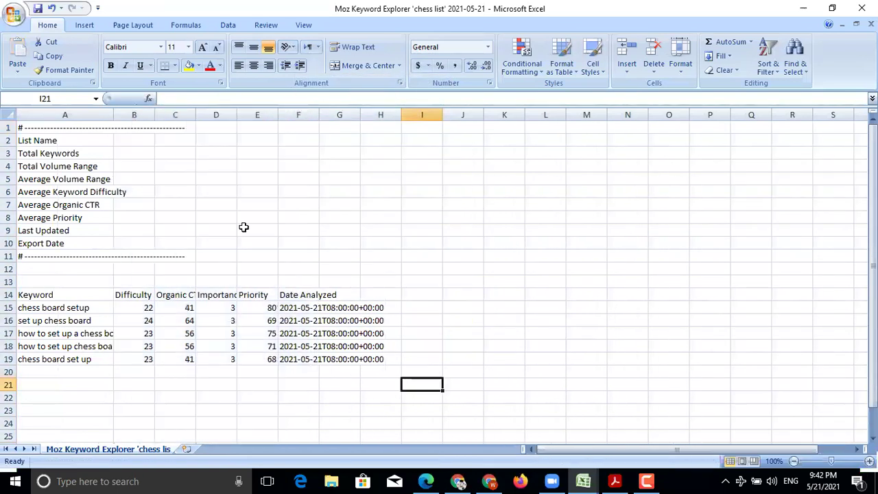
drag(174, 115, 331, 124)
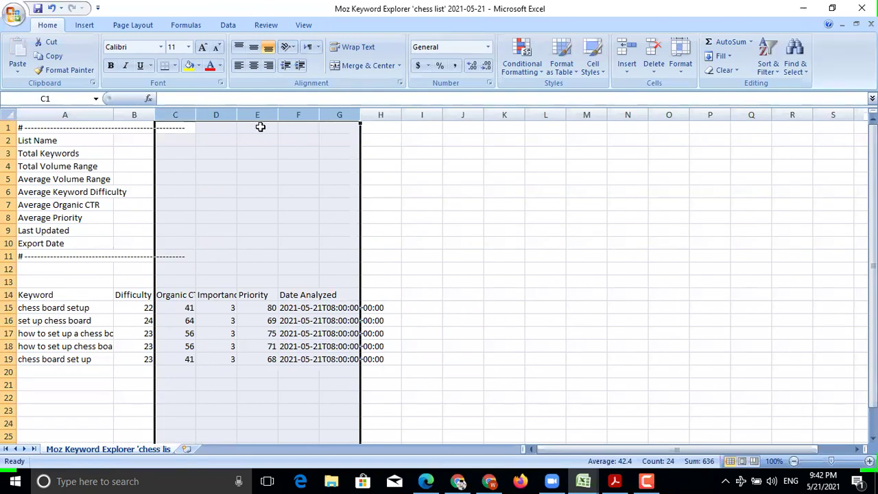
right_click(220, 118)
click(269, 194)
click(414, 287)
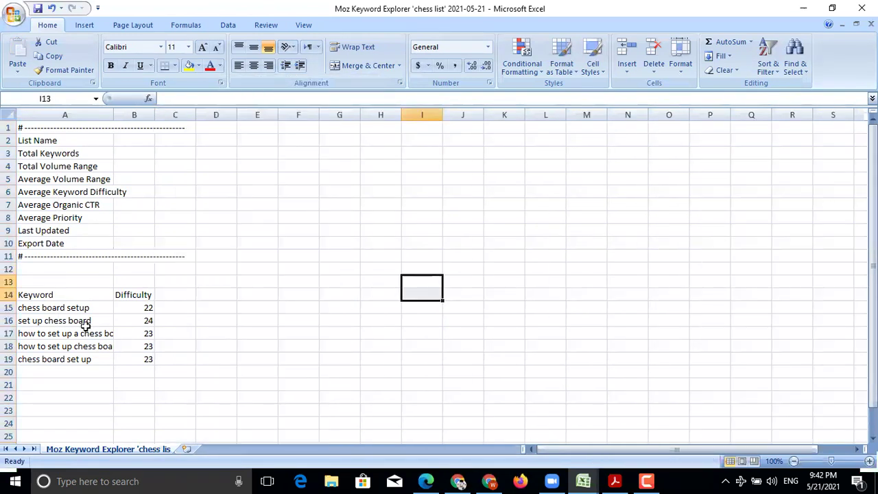
Copy the chess keywords with their difficulty values, including the header row, in A14:B19.
drag(43, 308, 145, 357)
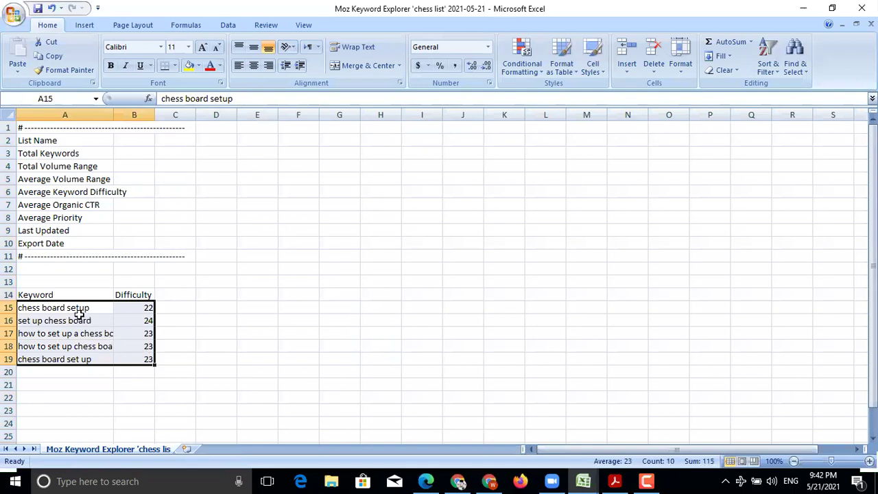
right_click(93, 317)
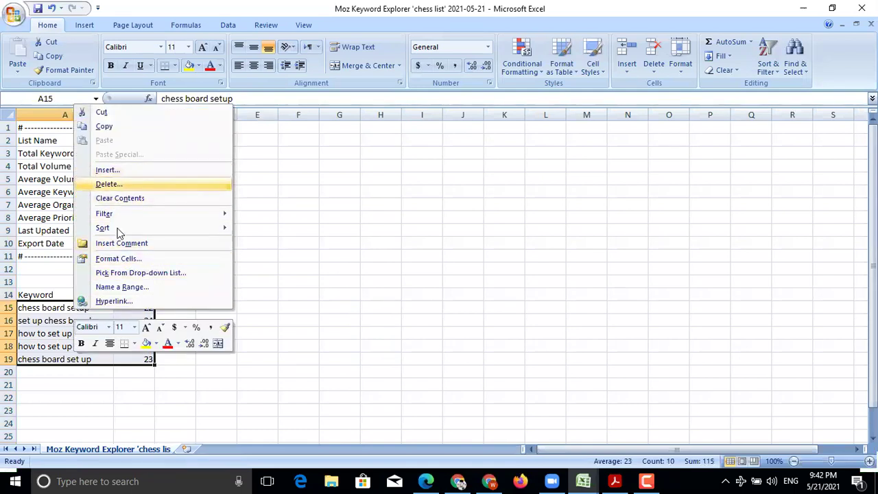
click(114, 126)
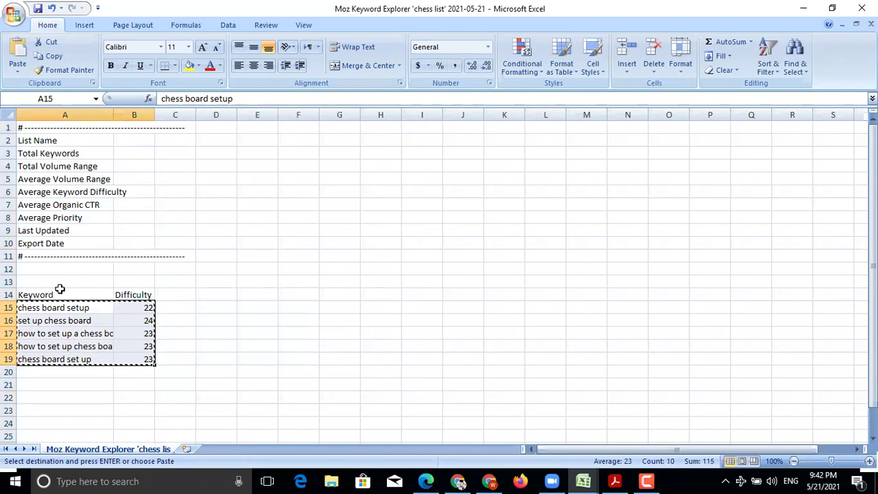
drag(41, 291, 151, 361)
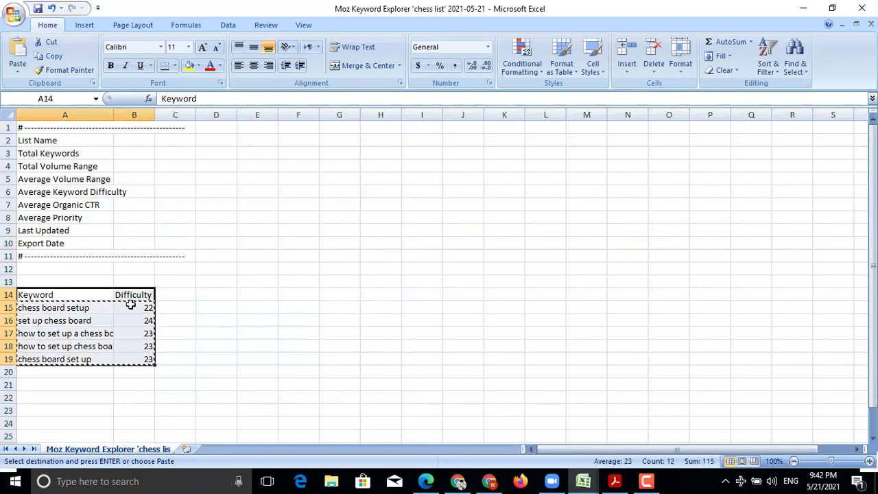
right_click(133, 291)
click(170, 111)
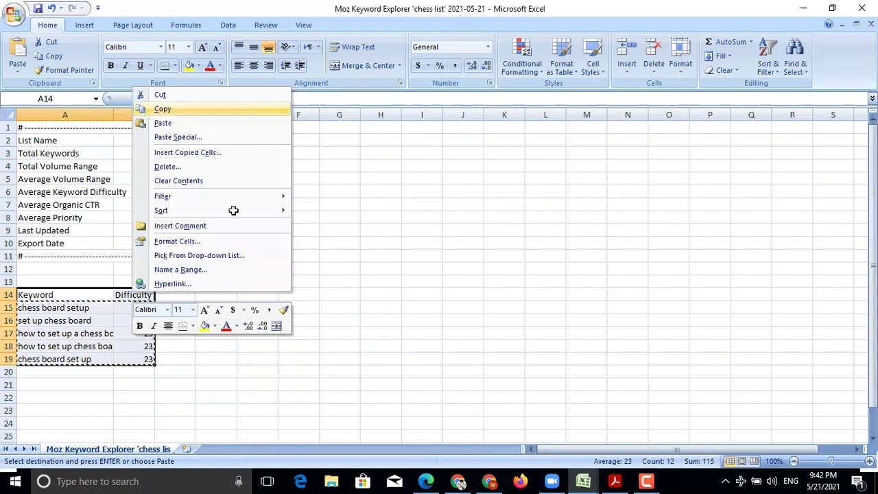
click(381, 295)
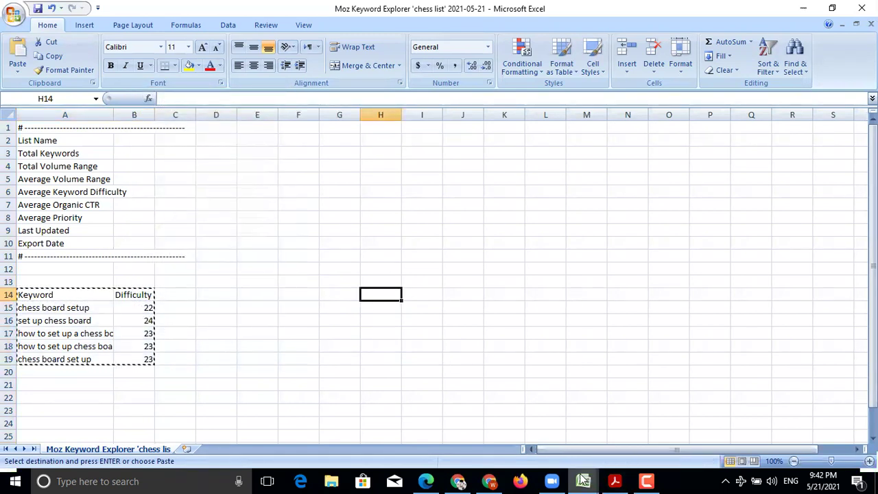
mouse_move(582, 480)
click(249, 306)
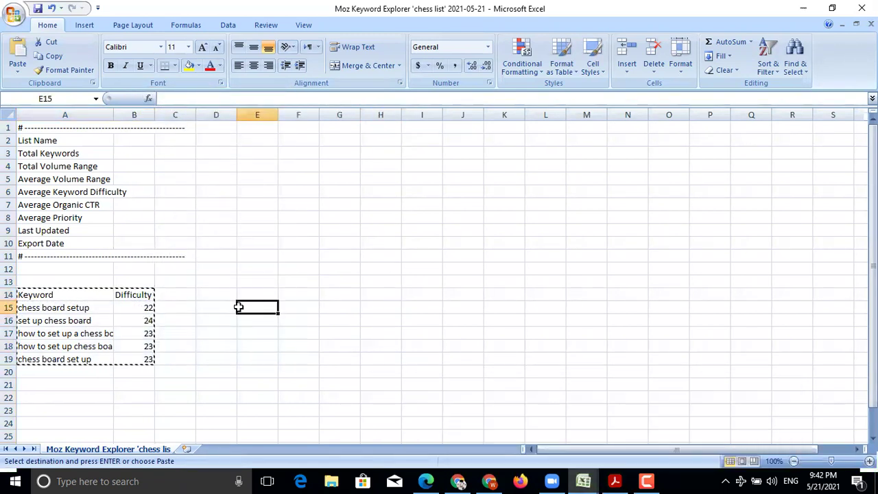
Sort the Keyword and Difficulty table in A14:B19 by Keyword values from A to Z.
click(34, 308)
click(35, 294)
drag(125, 294, 152, 356)
key(ctrl+c)
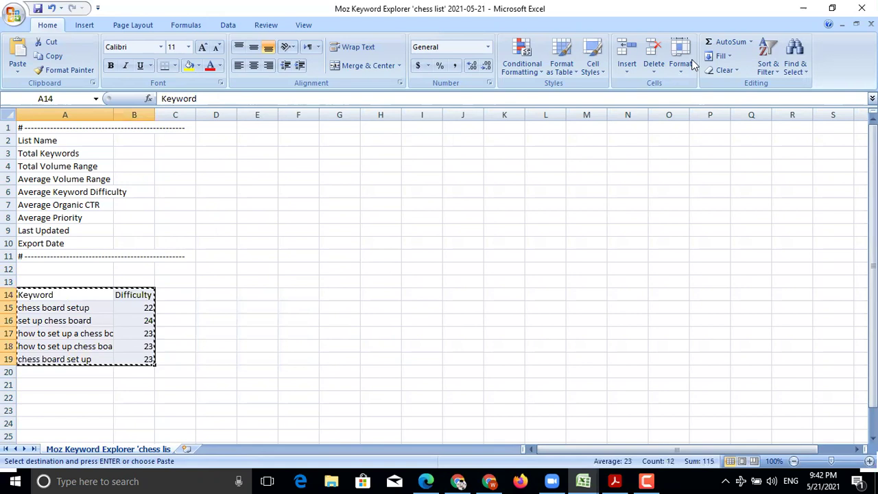
click(769, 61)
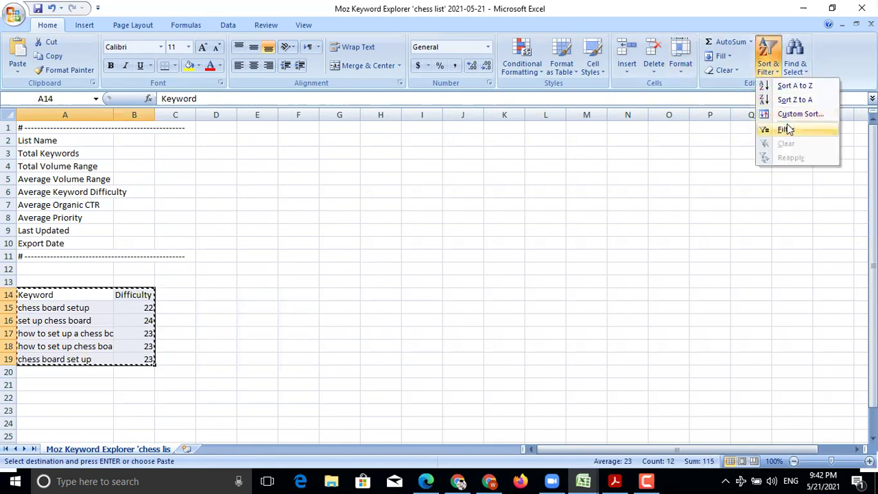
click(800, 113)
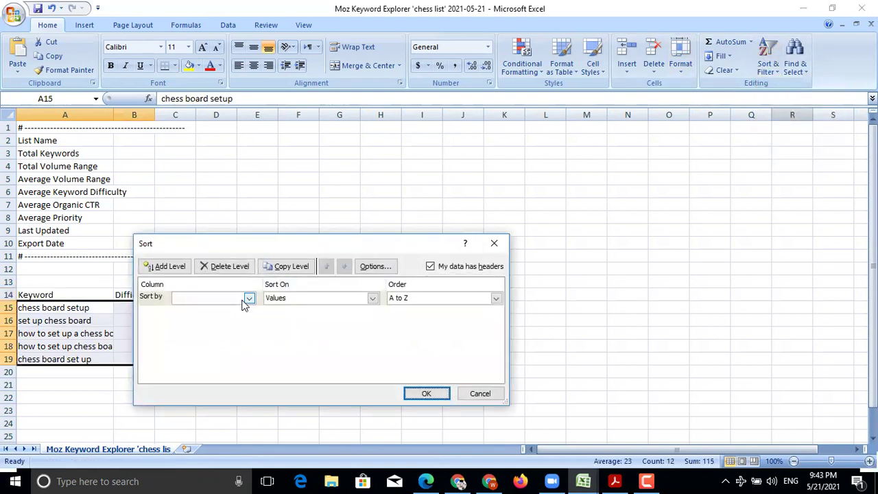
click(248, 298)
click(242, 309)
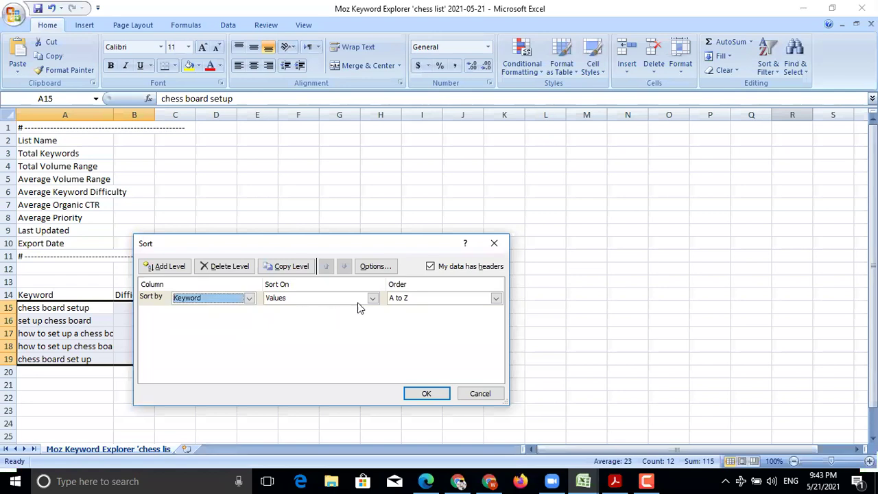
click(416, 392)
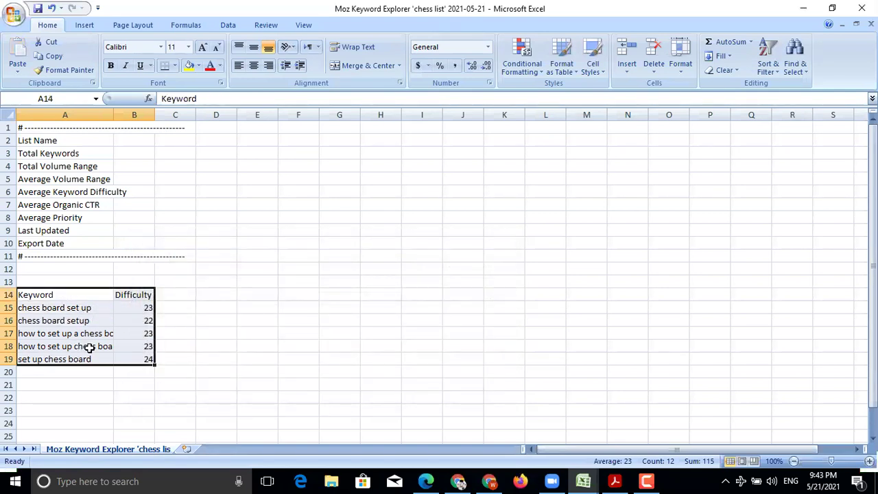
click(244, 354)
Switch to the chesscoachonline keywords workbook and sort its Keyword and Search Volume table in H5:I10 by Keyword, A to Z.
mouse_move(585, 480)
click(582, 431)
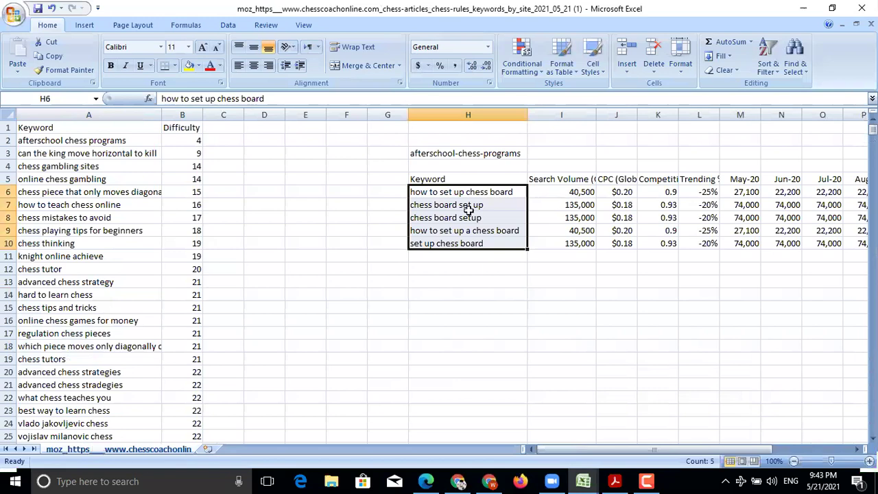
click(492, 279)
drag(440, 179, 552, 180)
click(549, 304)
drag(434, 180, 567, 241)
click(769, 60)
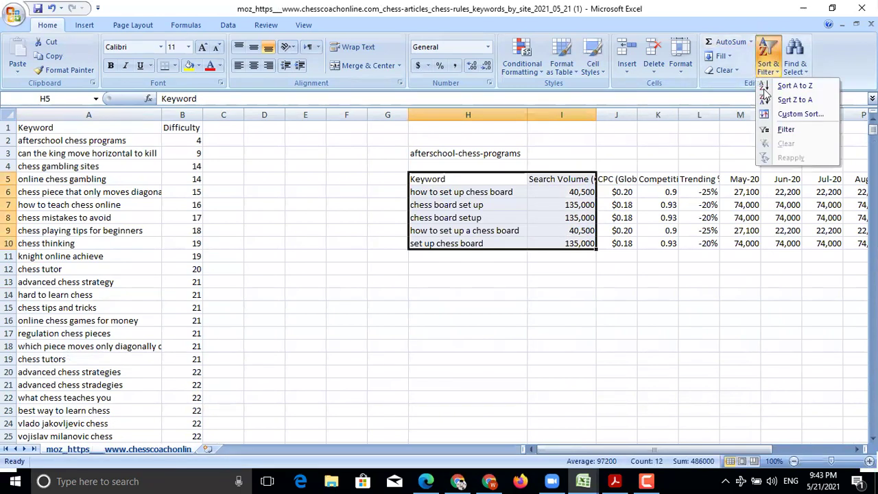
click(799, 114)
click(194, 299)
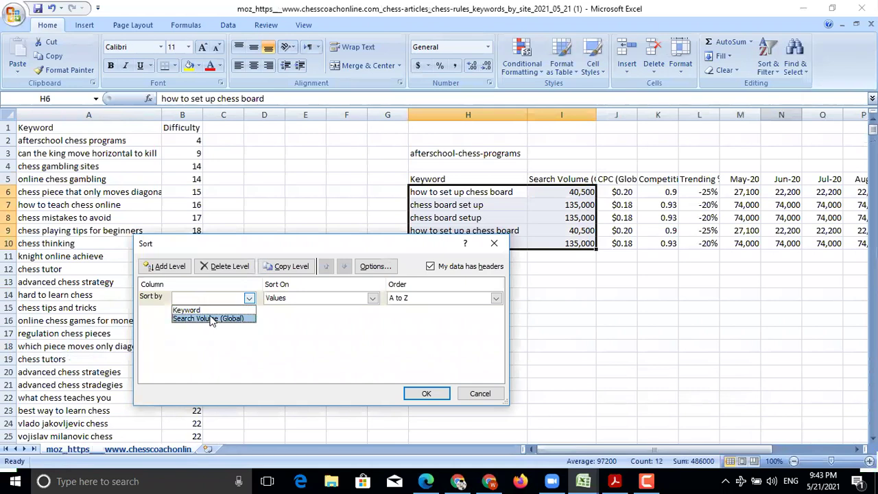
click(213, 311)
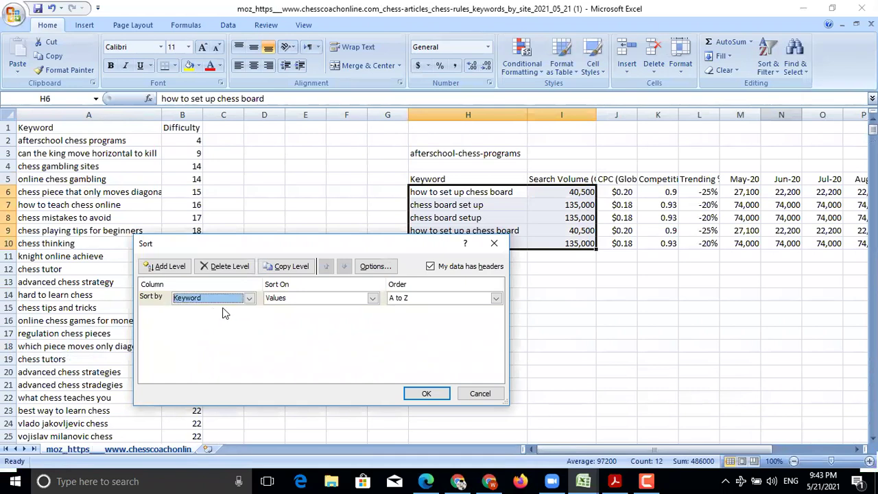
click(427, 394)
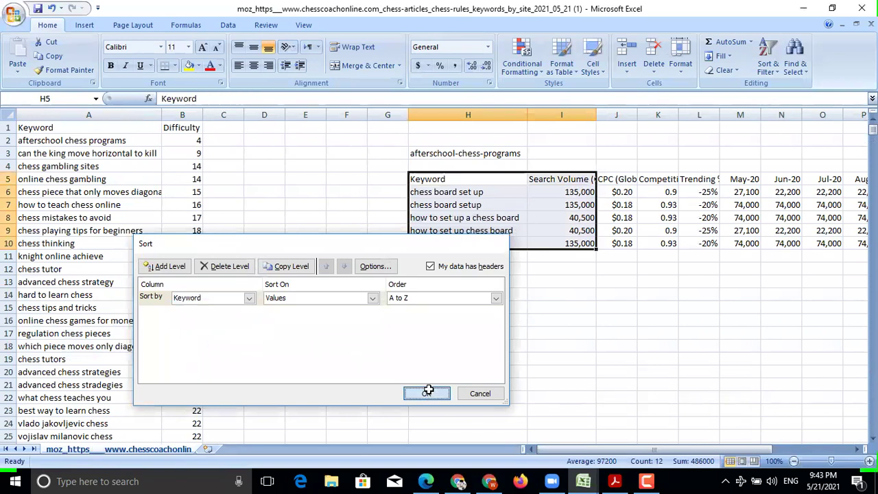
click(570, 362)
Copy the sorted Keyword and Search Volume table with headers into the chess list workbook at E14, and widen column E.
drag(429, 192, 562, 242)
drag(446, 179, 567, 241)
right_click(479, 177)
click(511, 196)
mouse_move(587, 480)
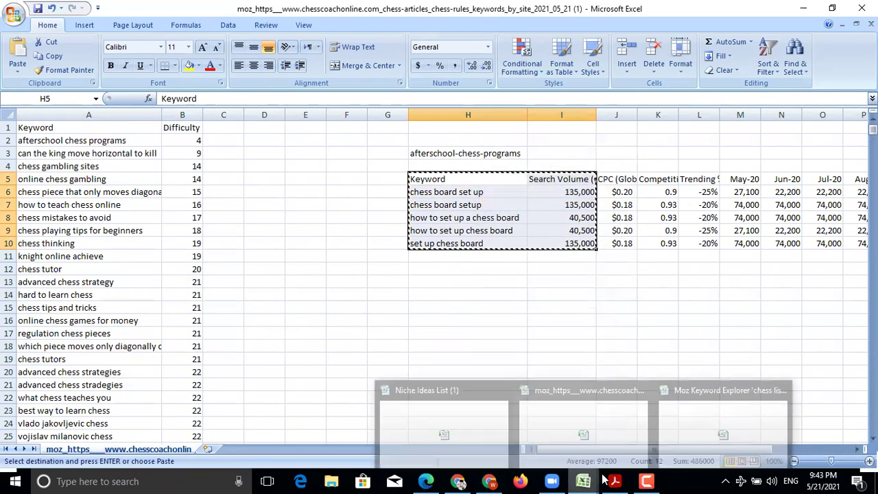
click(728, 443)
click(253, 293)
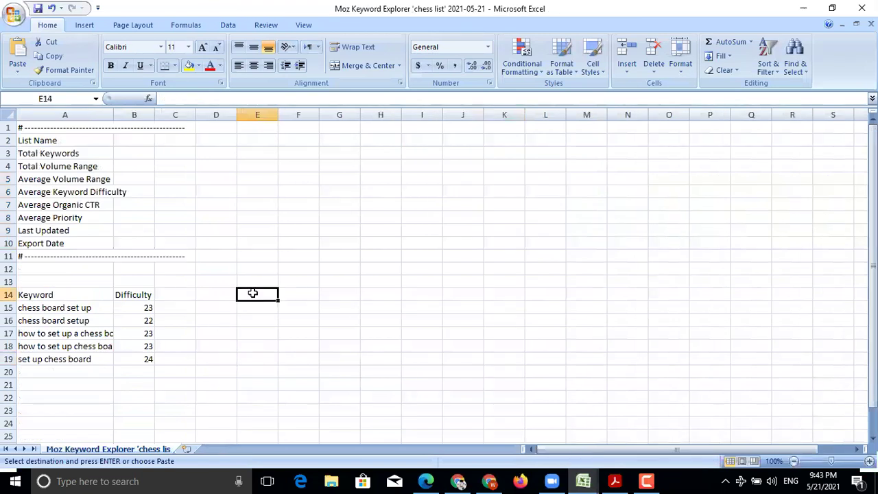
right_click(253, 293)
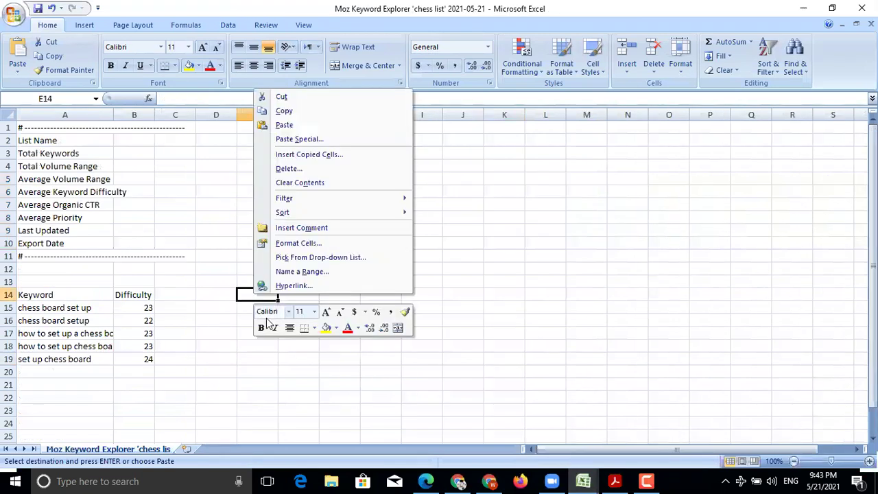
click(288, 125)
click(457, 398)
drag(276, 115, 350, 115)
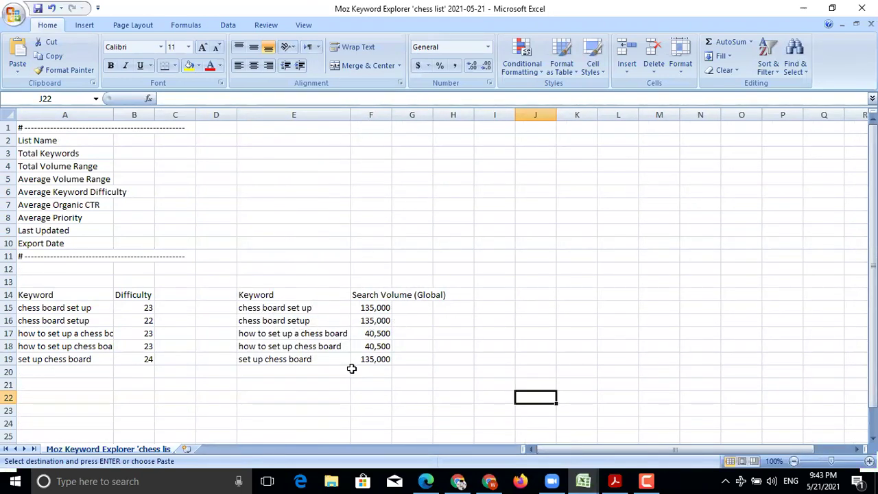
Move the Search Volume (Global) column from F14:F19 to C14, directly beside the Difficulty values.
drag(377, 294, 378, 357)
right_click(375, 294)
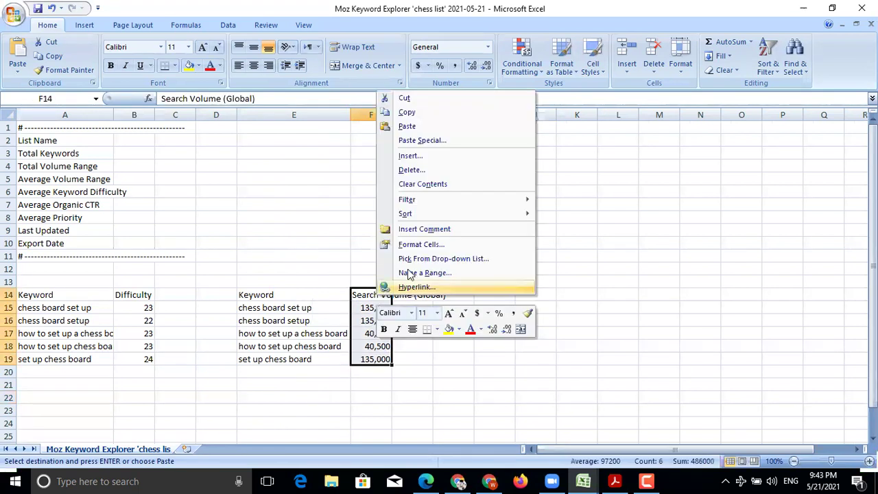
click(411, 94)
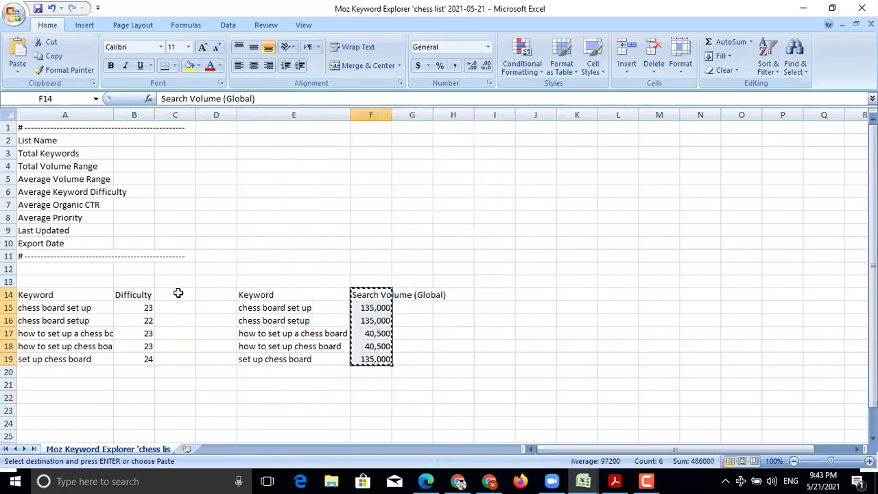
click(177, 294)
right_click(178, 294)
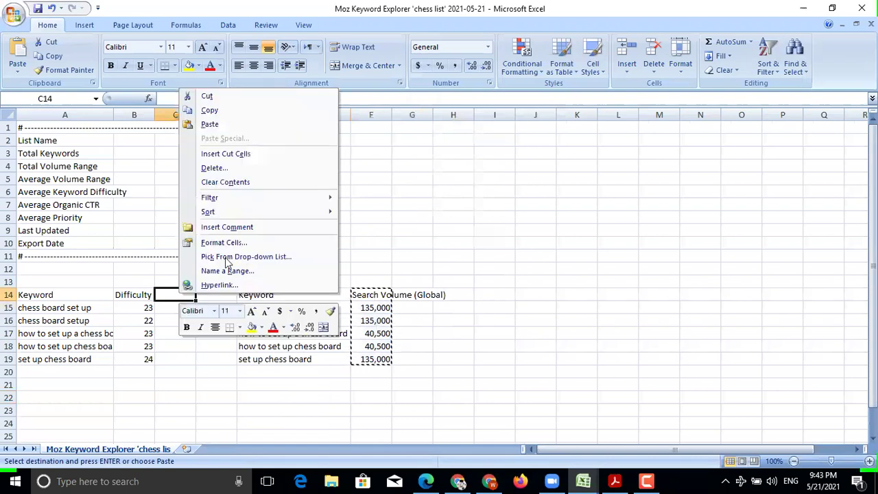
click(210, 124)
click(494, 371)
Clear the duplicate keyword column in E14:E19.
drag(267, 294, 284, 356)
key(Delete)
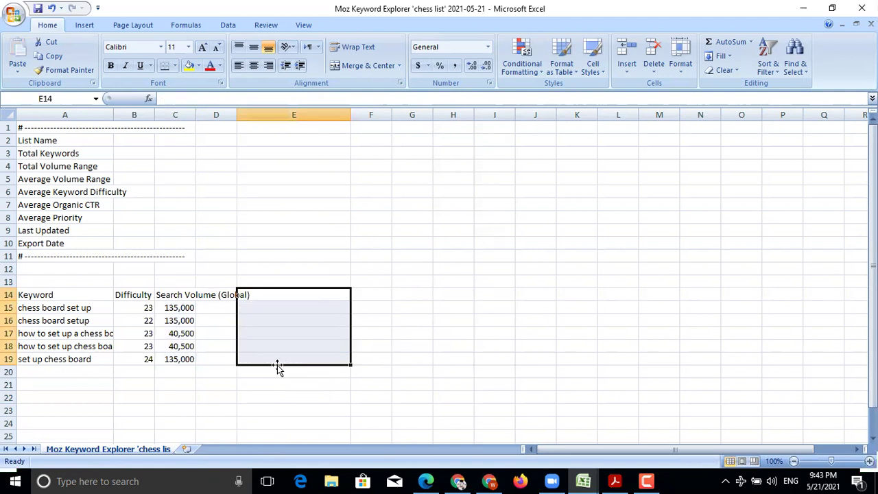
click(298, 418)
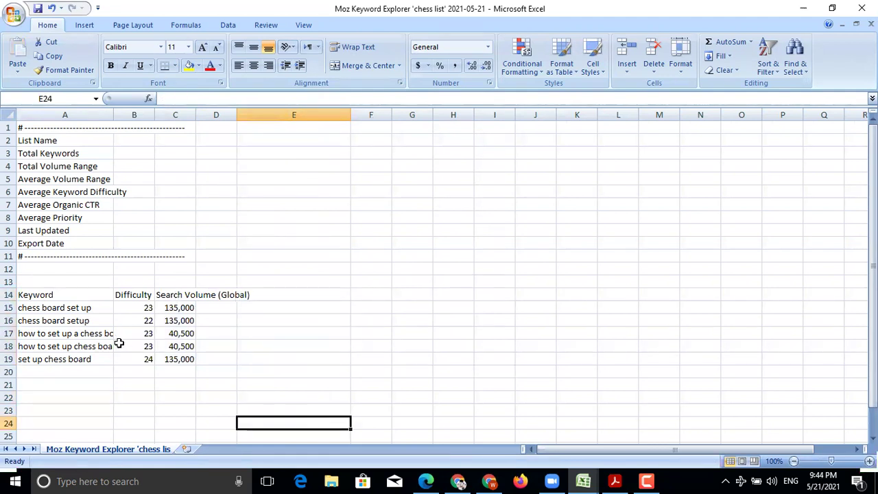
click(158, 409)
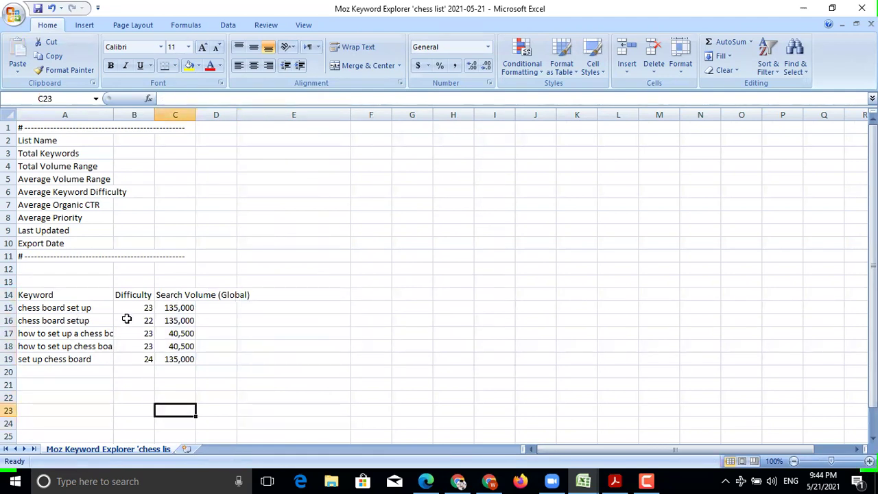
Review the Difficulty and Search Volume (Global) values of the chess keywords in B14:C19.
click(132, 295)
click(182, 295)
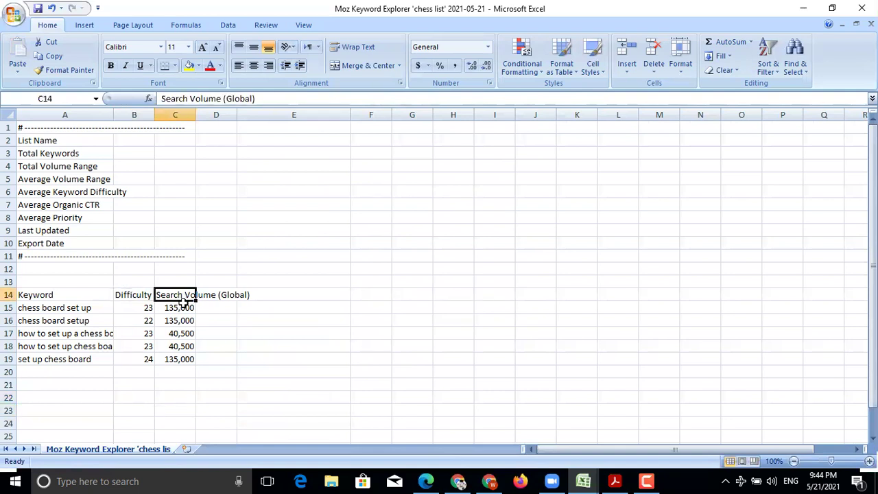
click(147, 309)
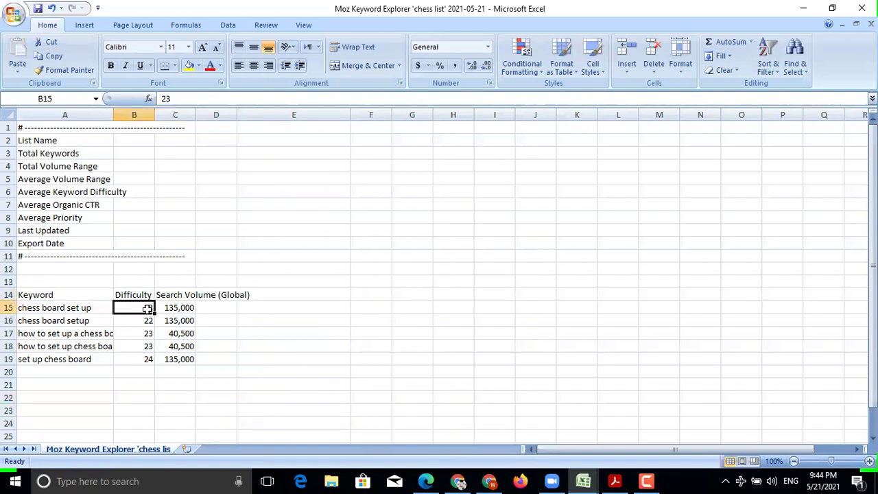
click(154, 362)
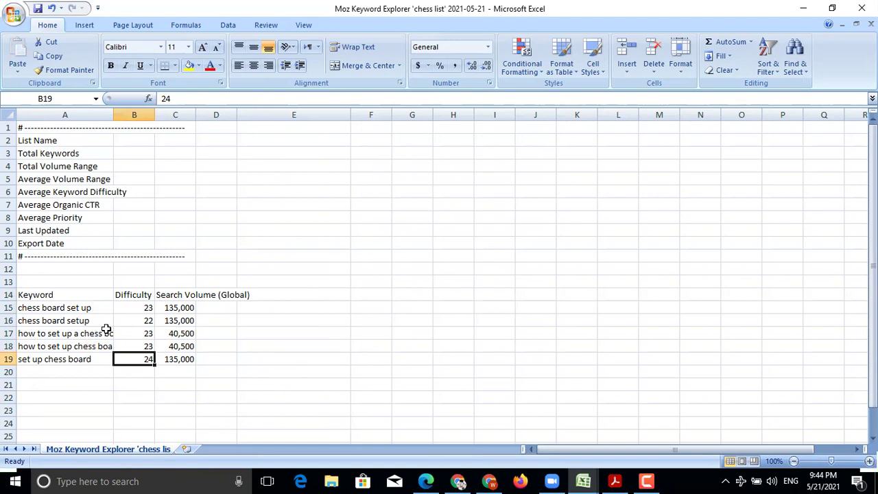
click(189, 391)
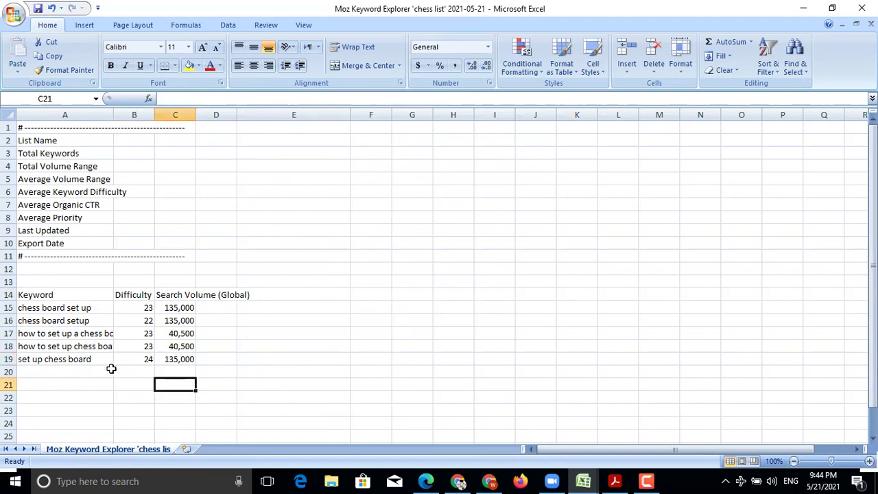
Copy the keyword "set up chess board" from A19.
click(57, 362)
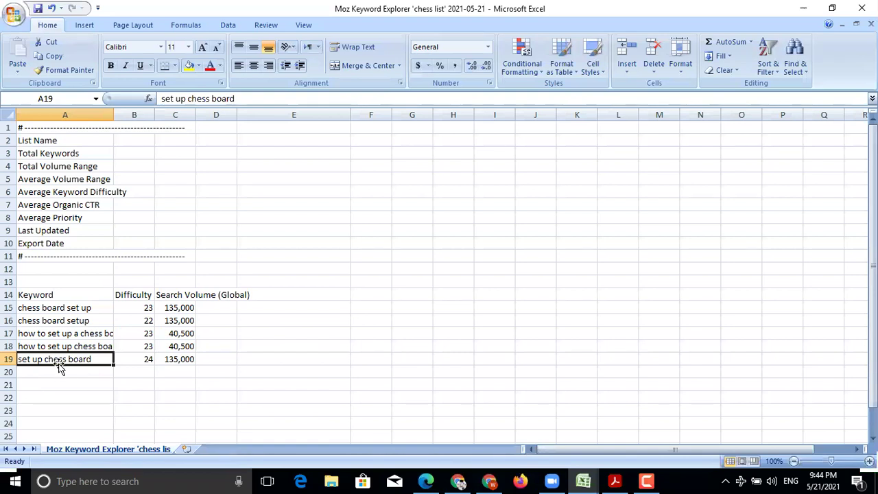
right_click(59, 359)
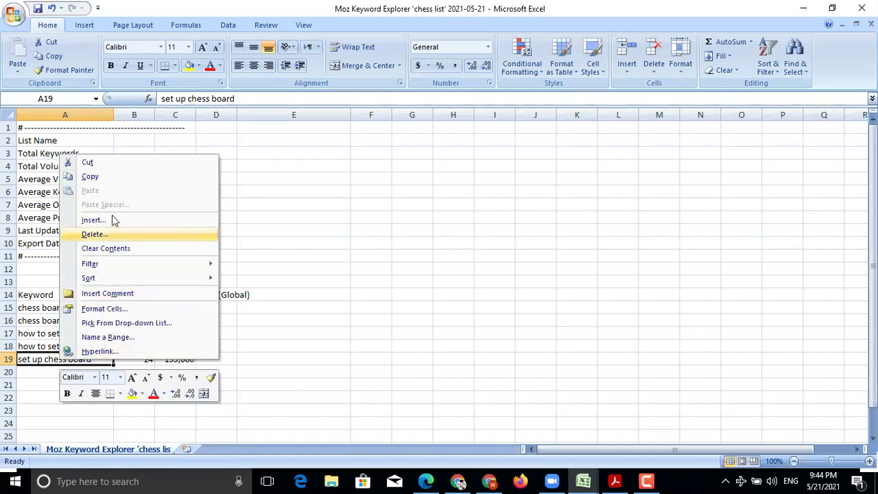
click(109, 177)
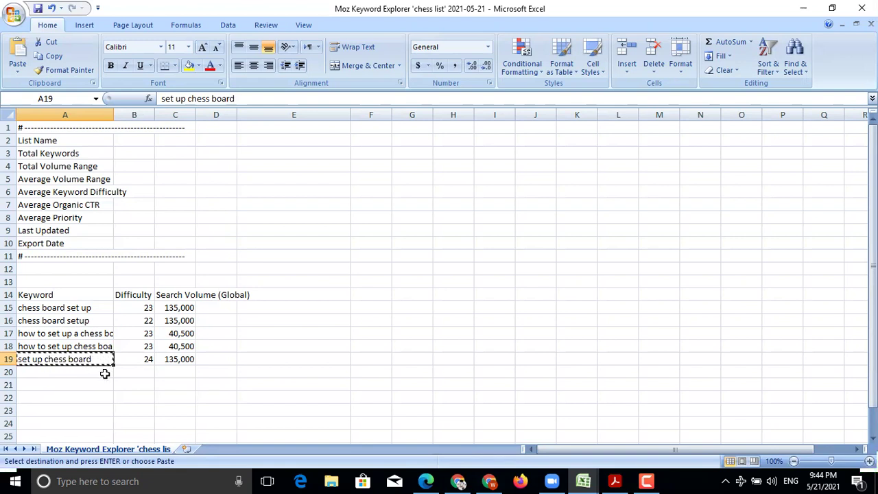
click(205, 385)
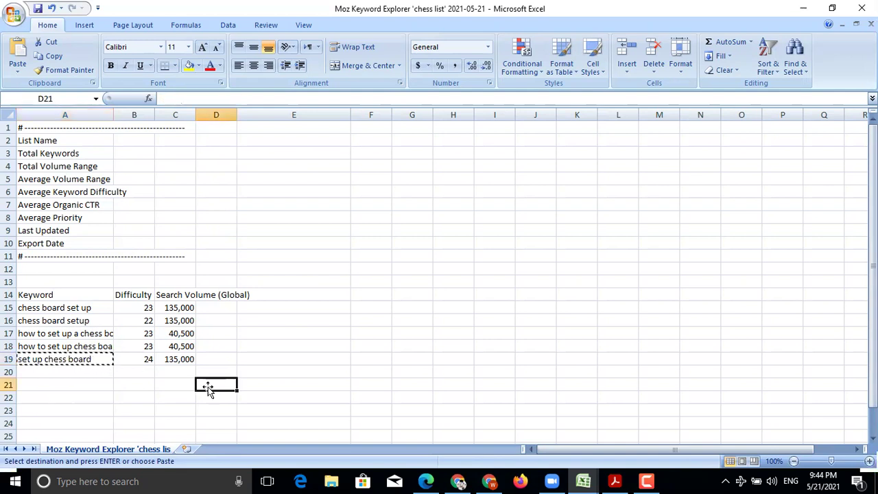
click(263, 335)
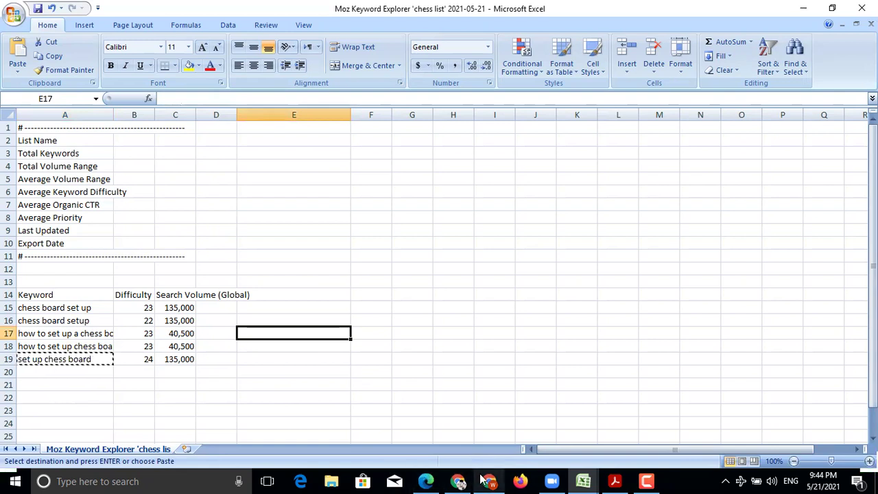
mouse_move(484, 481)
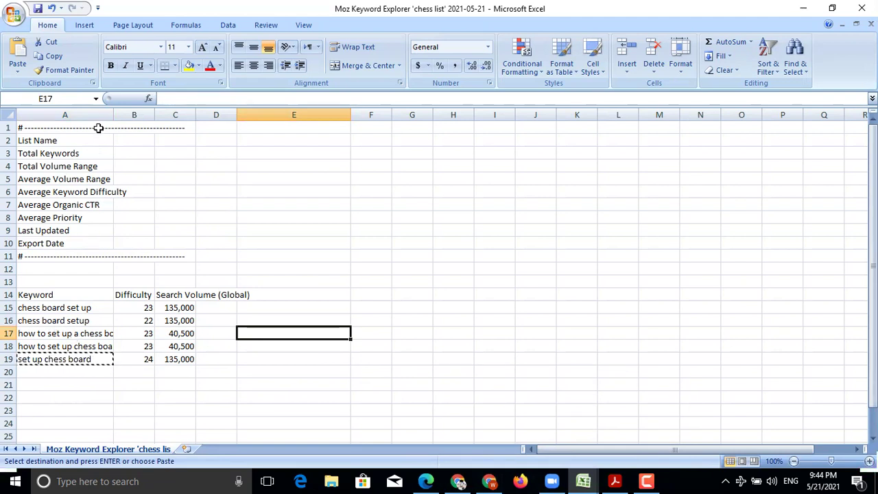
Widen column A so the full text of every keyword in A15:A19 fits.
drag(113, 116, 157, 115)
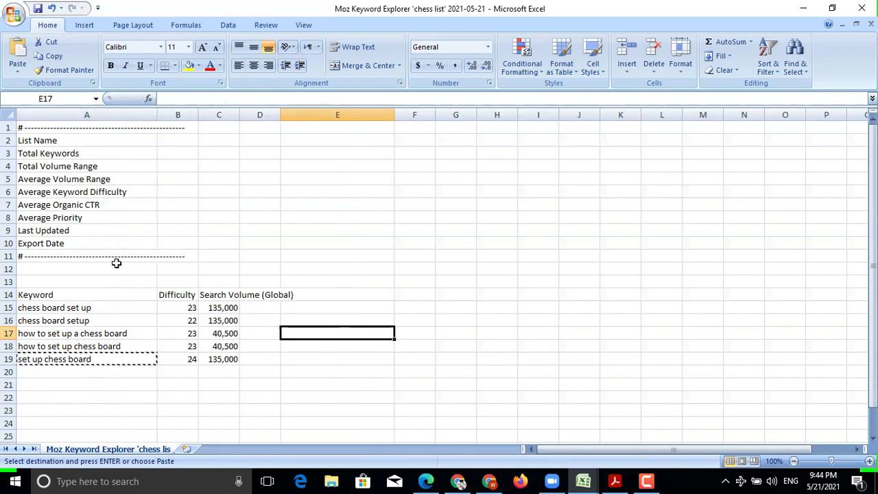
click(64, 308)
click(69, 364)
click(73, 322)
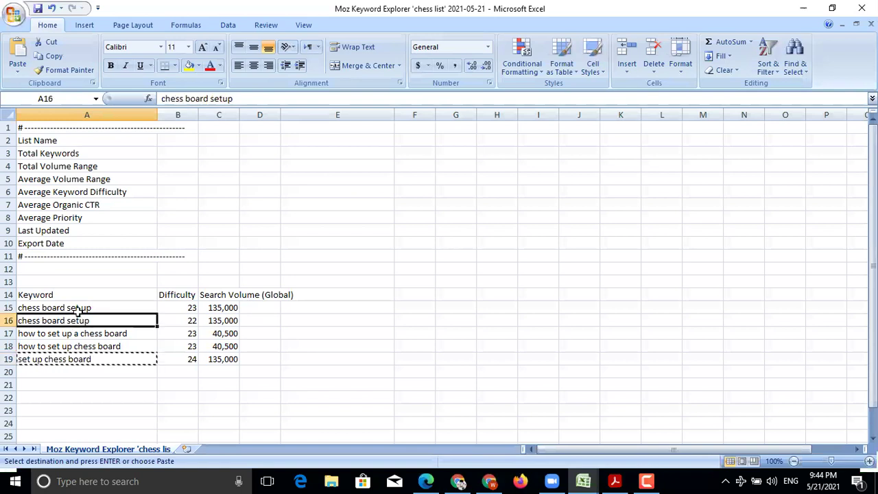
click(303, 307)
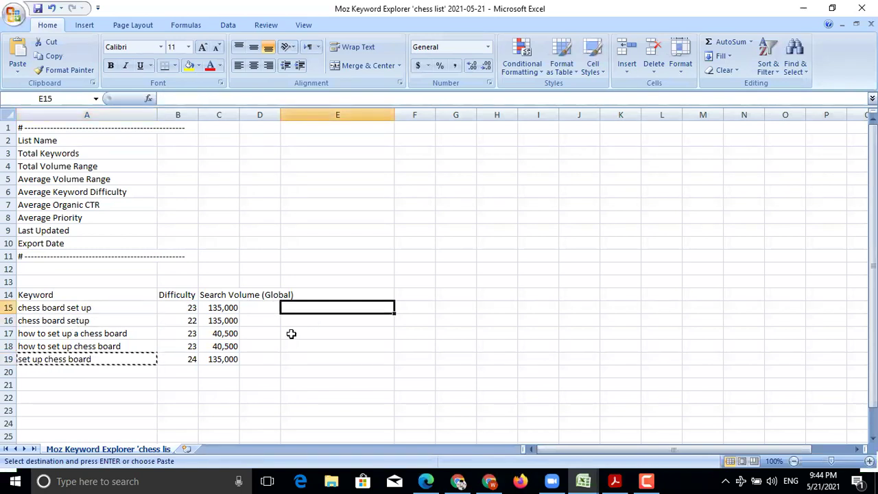
Fill the keyword cells "chess board set up", "chess board setup" and "set up chess board" (A15, A16, A19) with yellow.
click(48, 309)
click(189, 65)
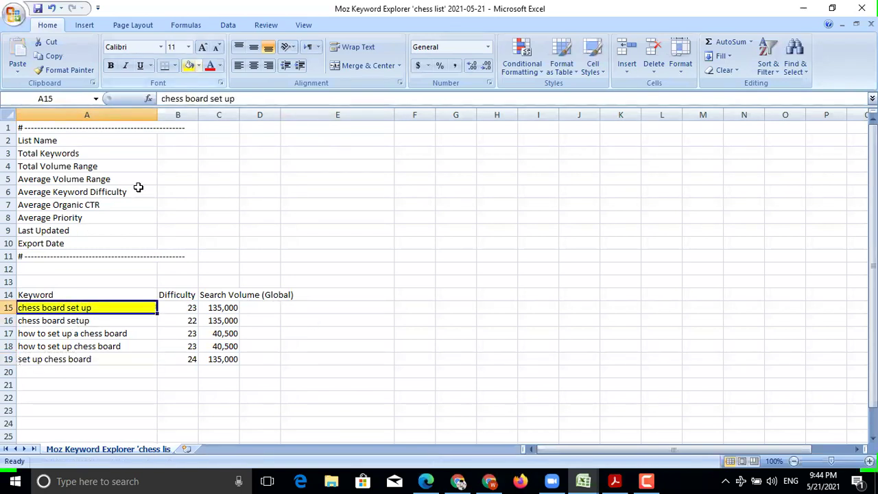
click(112, 320)
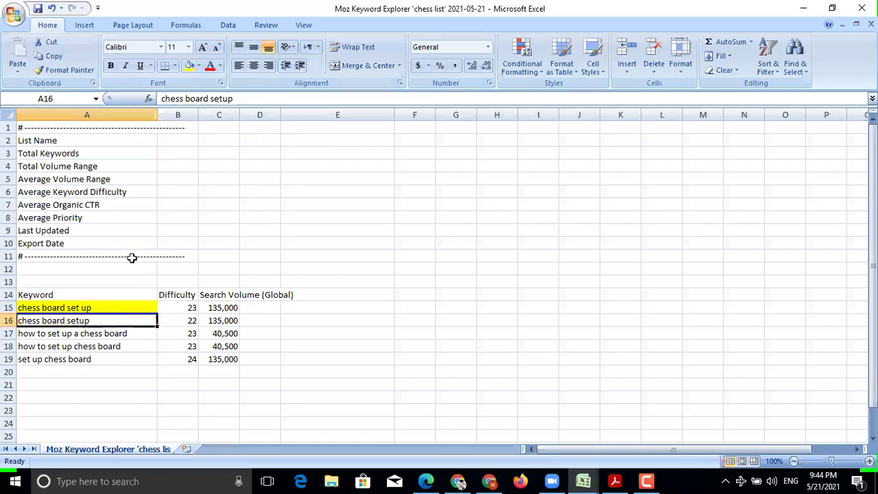
click(191, 65)
click(77, 357)
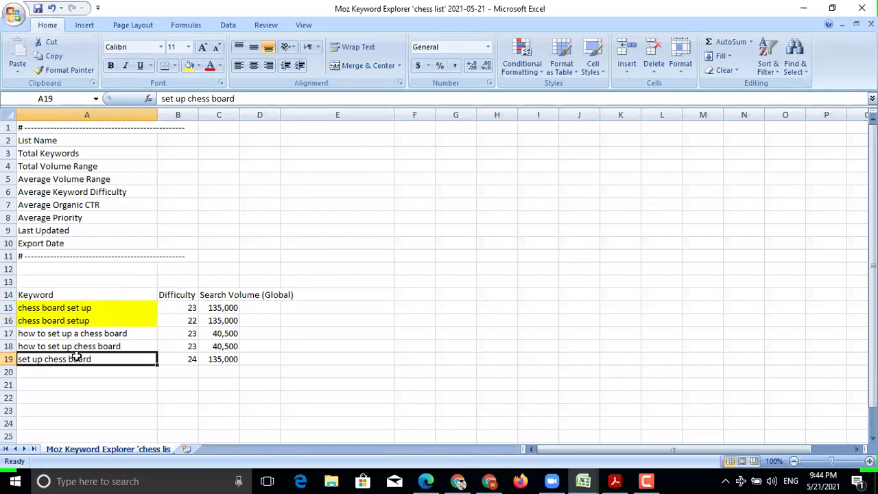
click(189, 65)
click(75, 424)
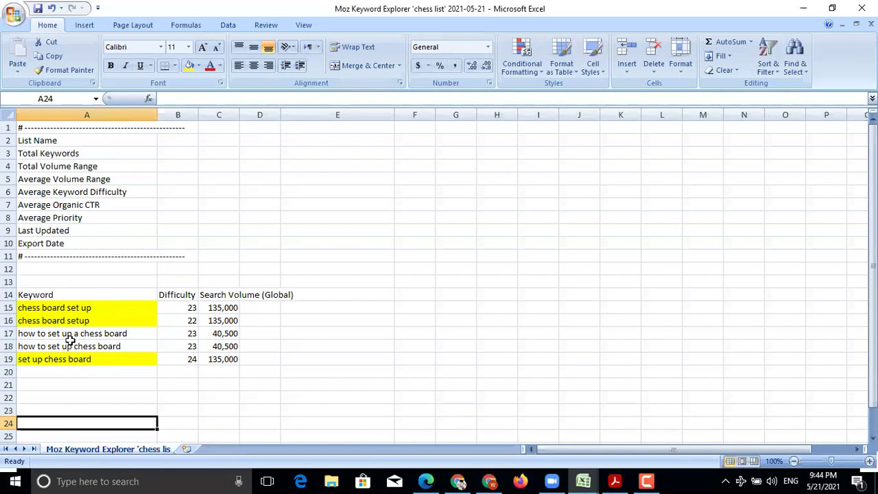
Fill the two "how to set up" chess board keyword cells, A17:A18, with light red.
click(71, 334)
click(80, 346)
drag(80, 336, 81, 346)
click(198, 65)
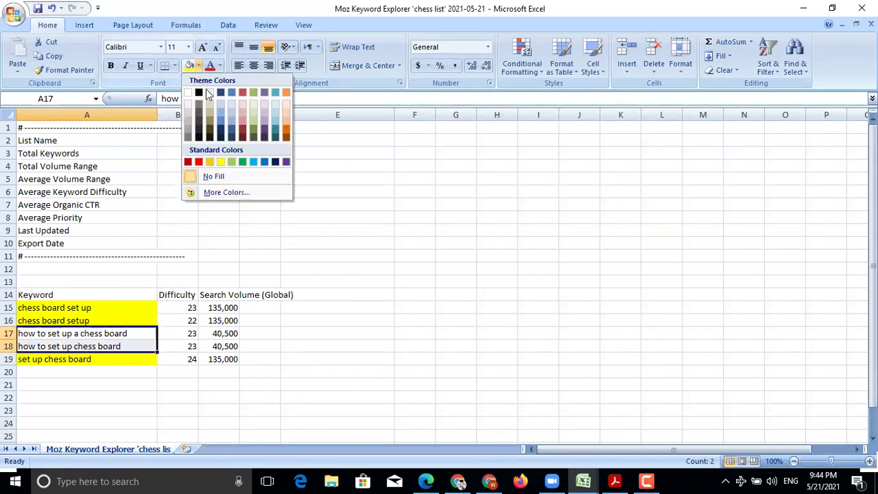
click(244, 110)
click(348, 338)
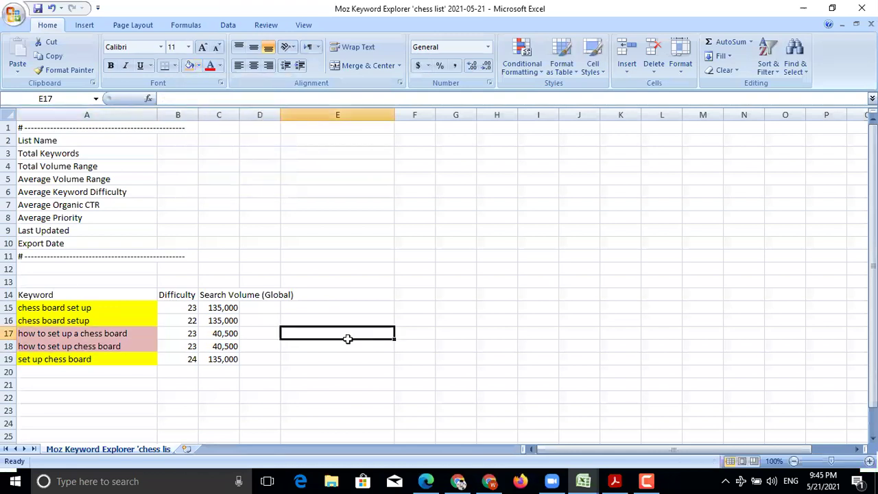
Compare the yellow and light red keyword groups in A15:A19.
click(322, 319)
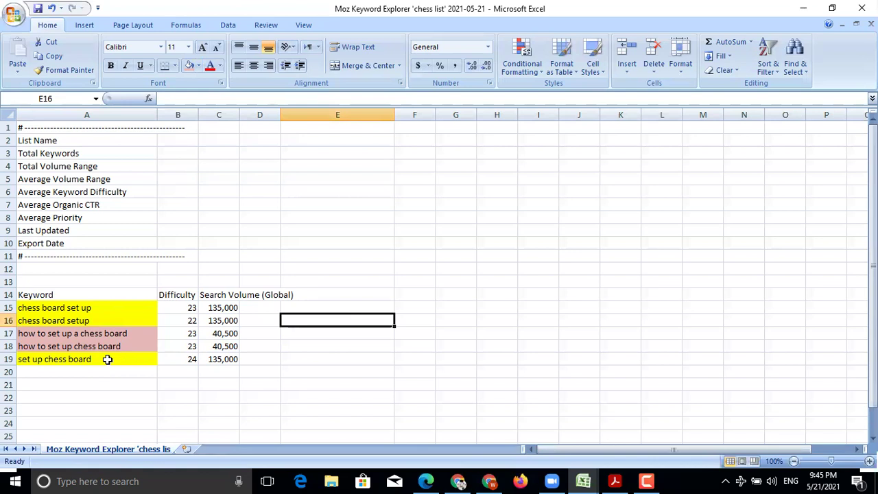
click(67, 363)
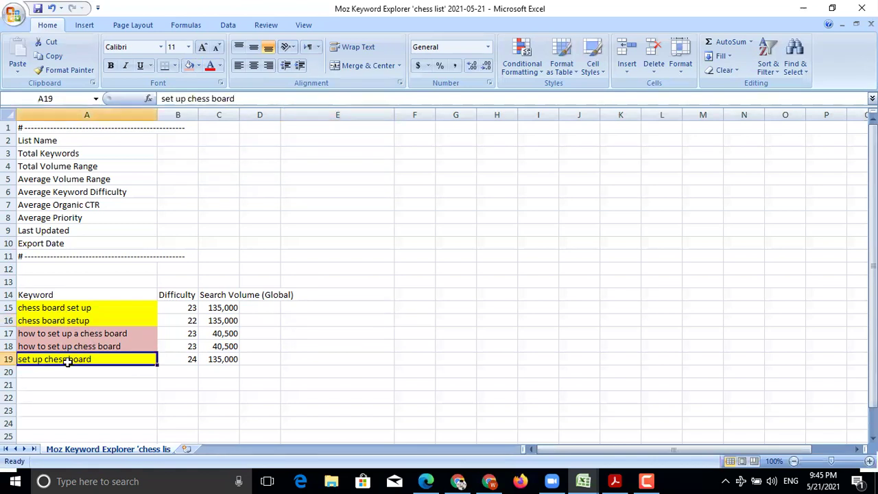
click(56, 319)
click(58, 297)
click(63, 316)
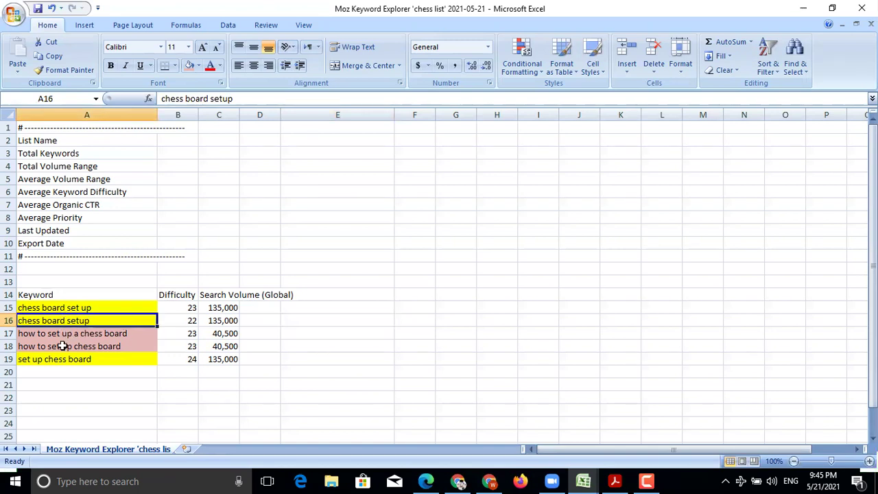
click(73, 345)
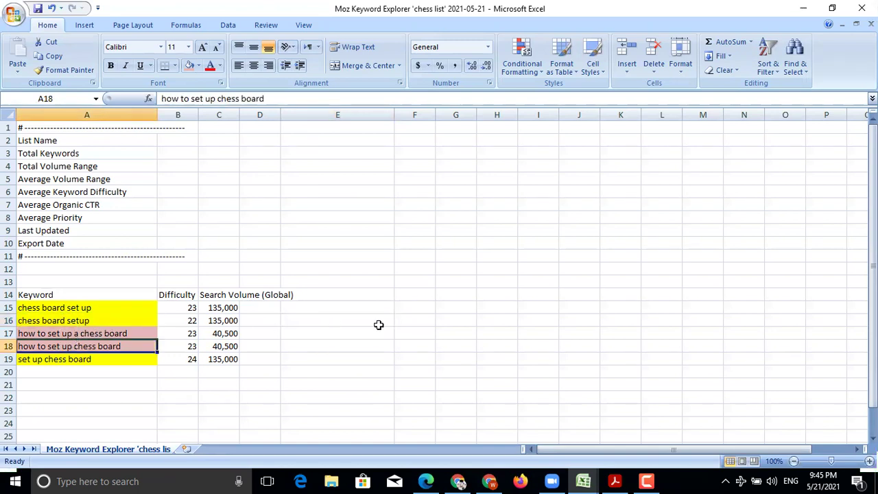
Enter 2 in cell F16, beside the keyword table.
click(411, 326)
text(2)
click(423, 346)
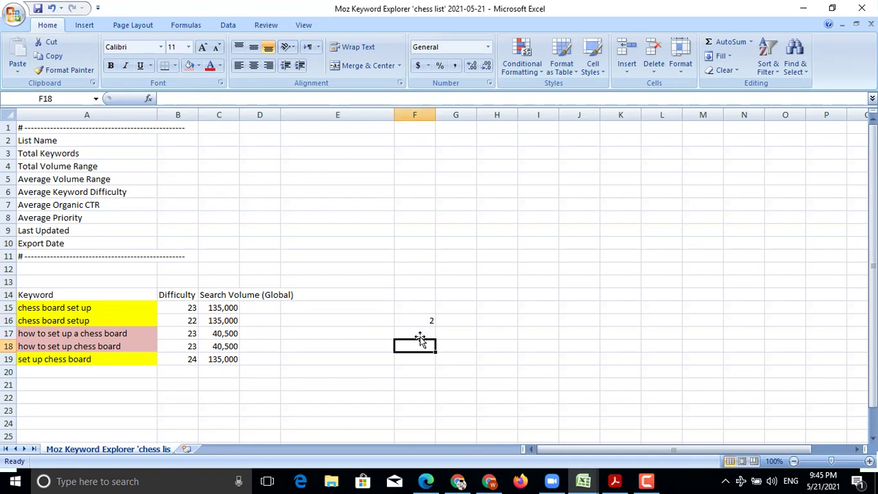
click(152, 382)
Copy the keyword "chess board setup" from A16.
click(43, 322)
right_click(43, 322)
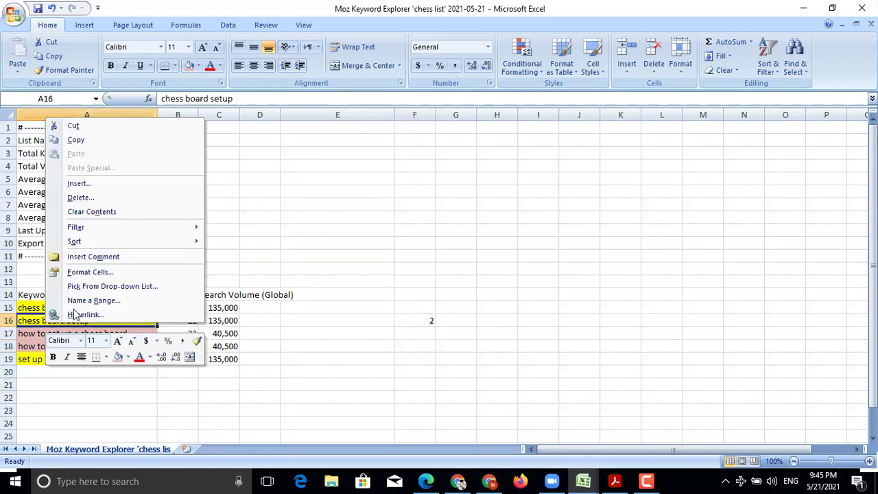
click(84, 141)
click(229, 391)
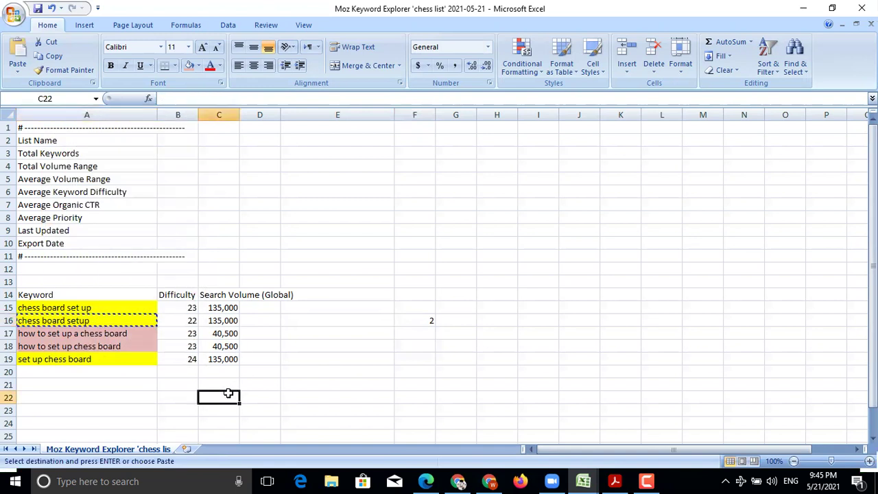
click(345, 298)
click(376, 386)
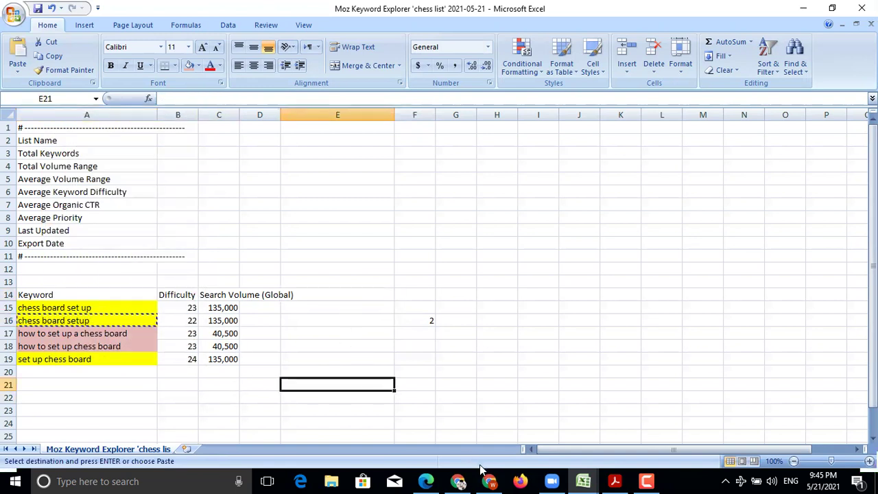
mouse_move(482, 480)
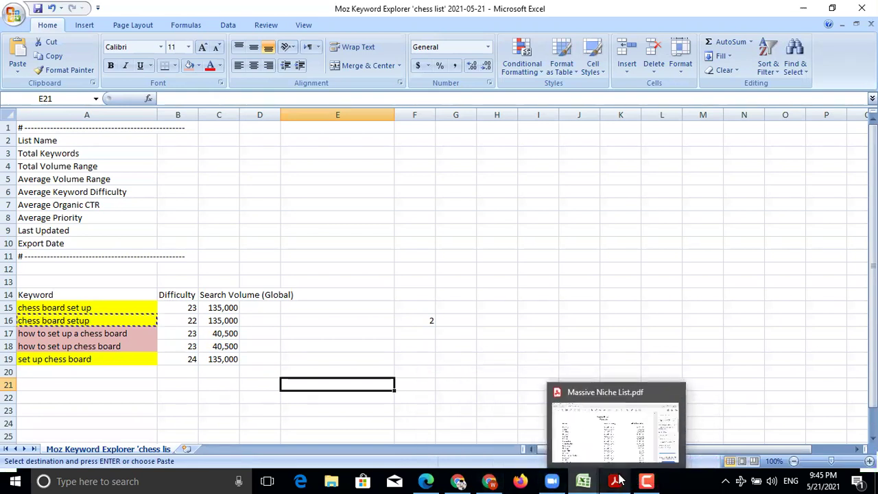
Switch to the Niche Ideas List (1) workbook and fill the Chess cell B389 with light red.
mouse_move(591, 478)
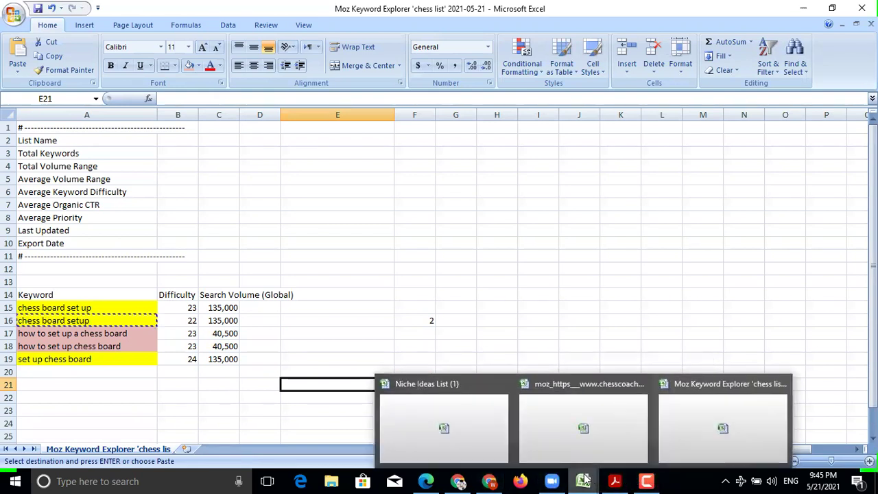
click(471, 437)
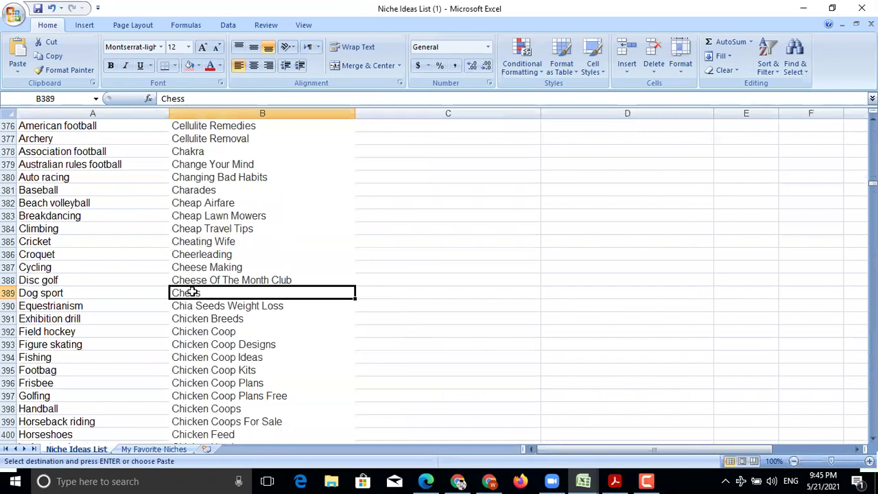
click(189, 66)
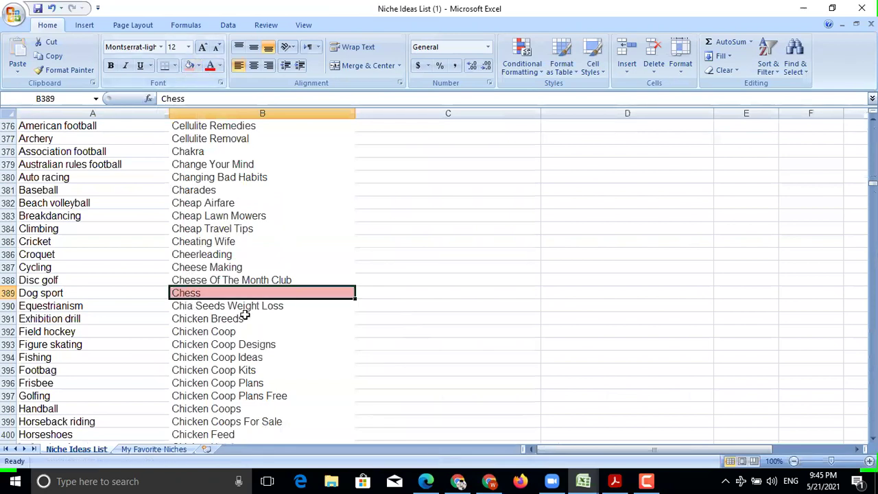
click(198, 308)
click(199, 294)
Find the Coffee niche further down column B and select its cell, B423.
scroll(219, 304, down, 6)
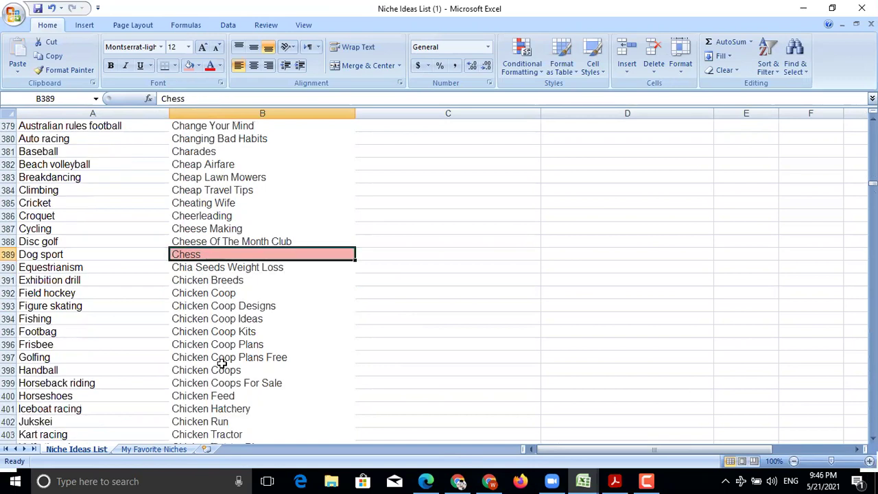
scroll(221, 343, down, 3)
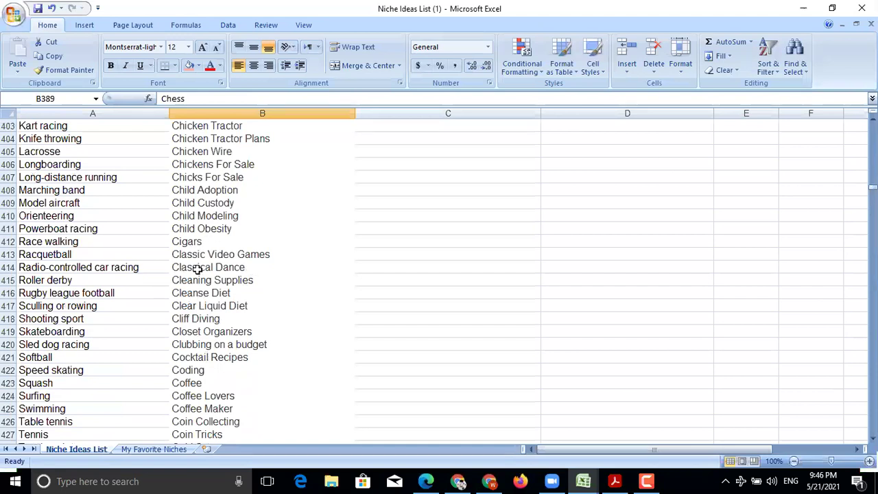
scroll(190, 343, down, 2)
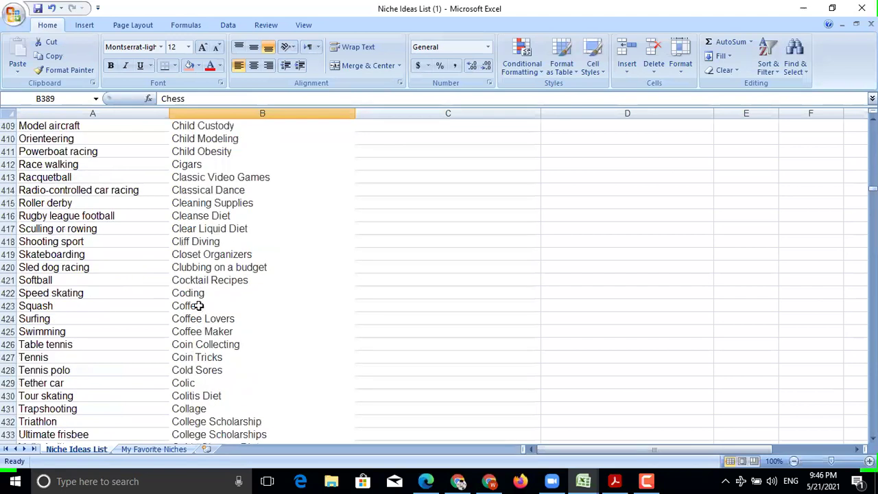
click(197, 306)
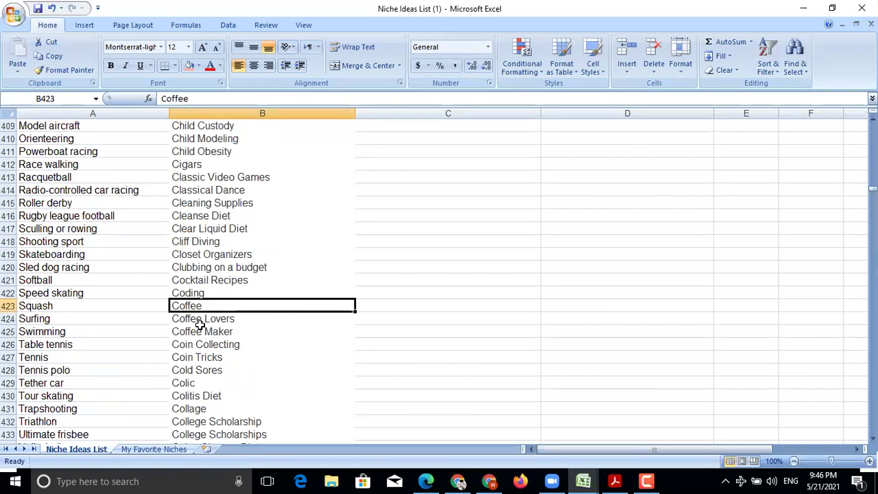
Examine the niches listed in column B below Coffee, past Cross Country Running and down to the Cycling entries.
scroll(197, 329, down, 2)
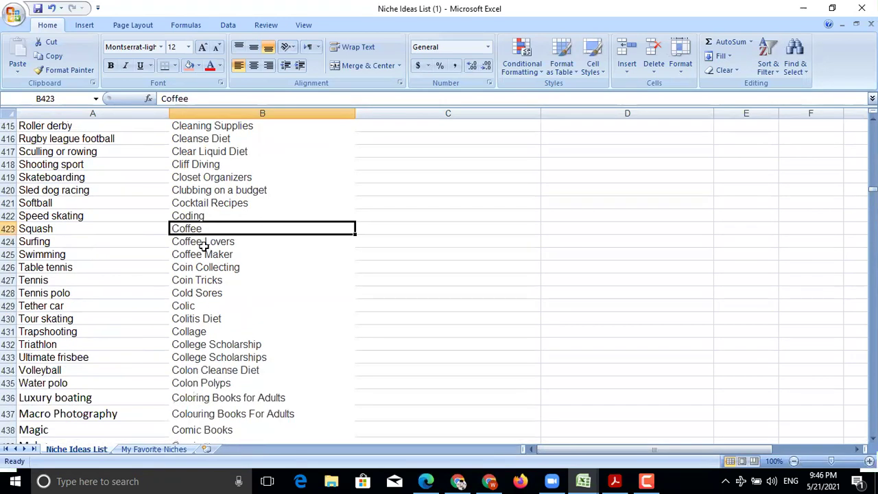
scroll(199, 285, down, 1)
scroll(202, 308, down, 6)
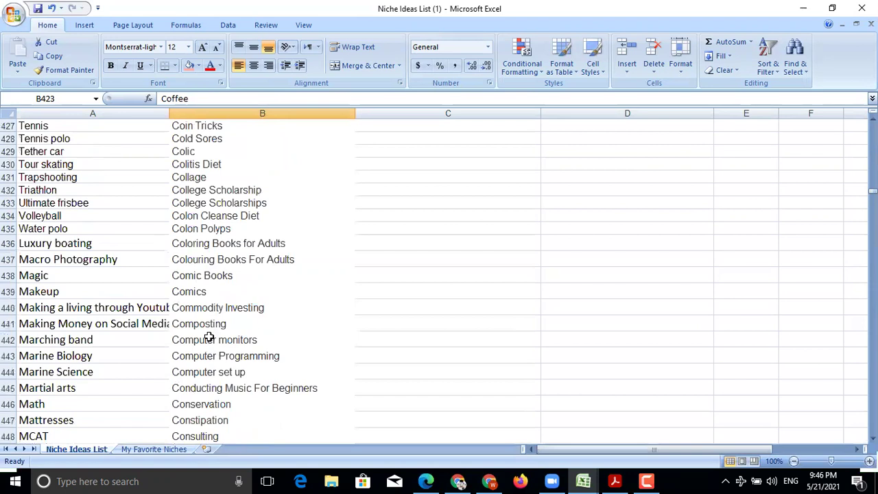
scroll(208, 336, down, 1)
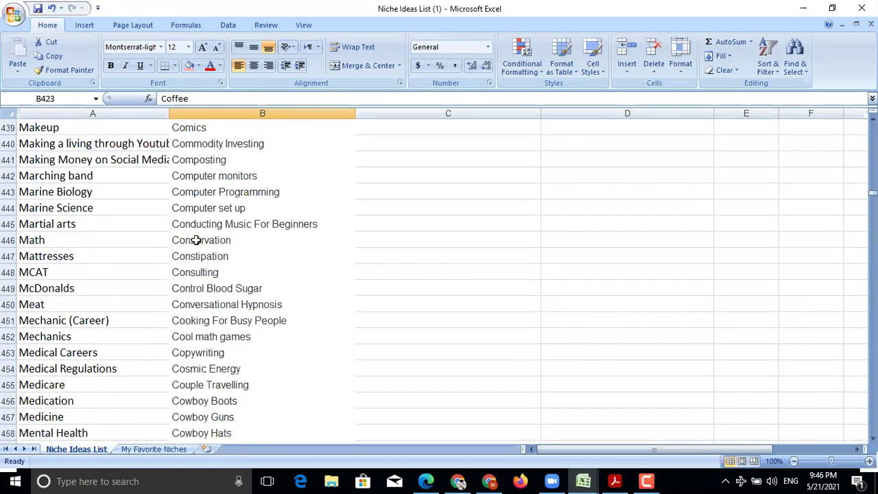
scroll(198, 246, up, 2)
scroll(198, 246, up, 3)
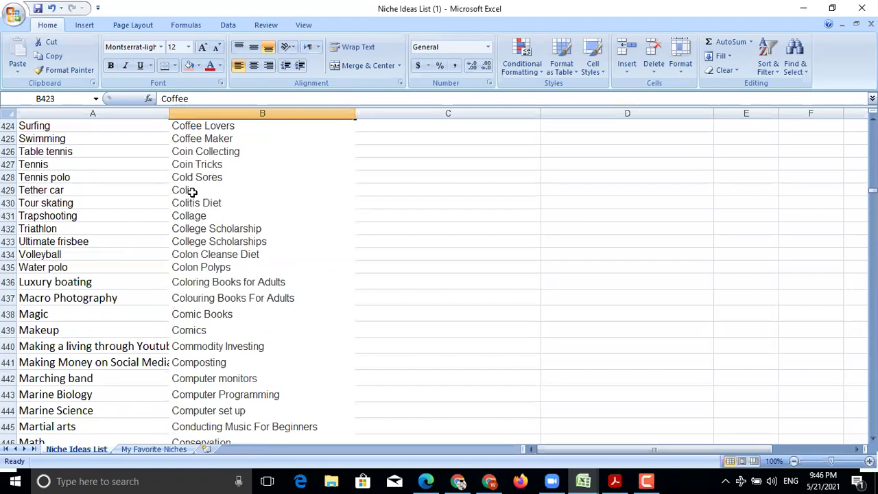
scroll(210, 158, down, 4)
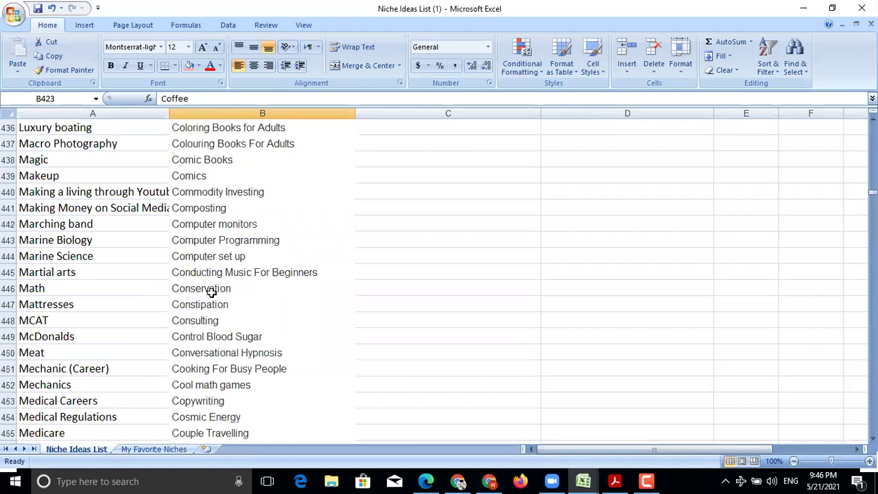
scroll(210, 291, down, 2)
scroll(214, 390, down, 2)
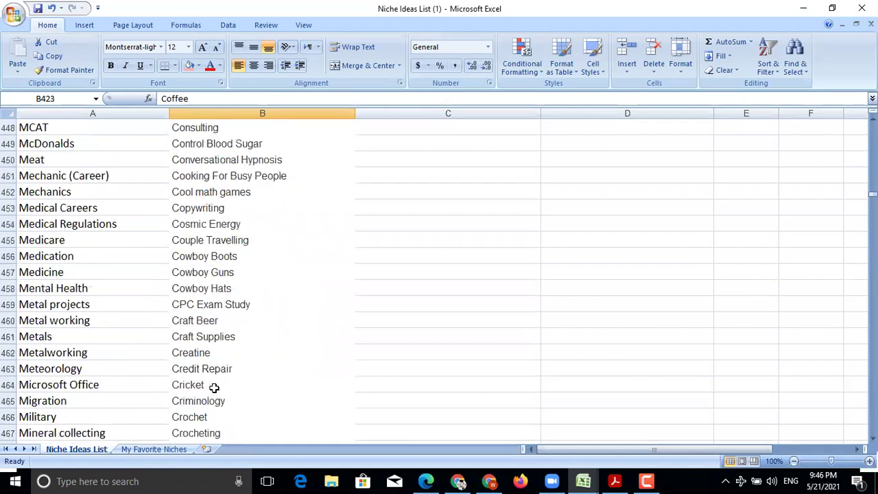
scroll(198, 383, down, 3)
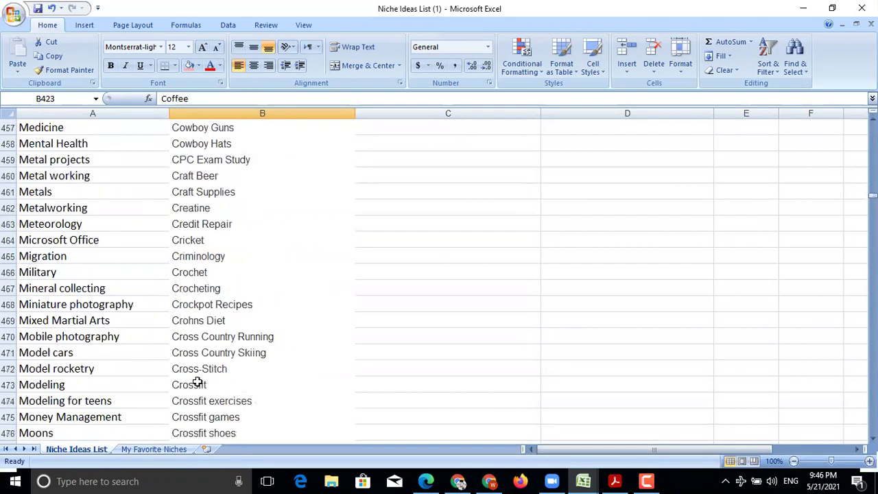
scroll(197, 383, down, 2)
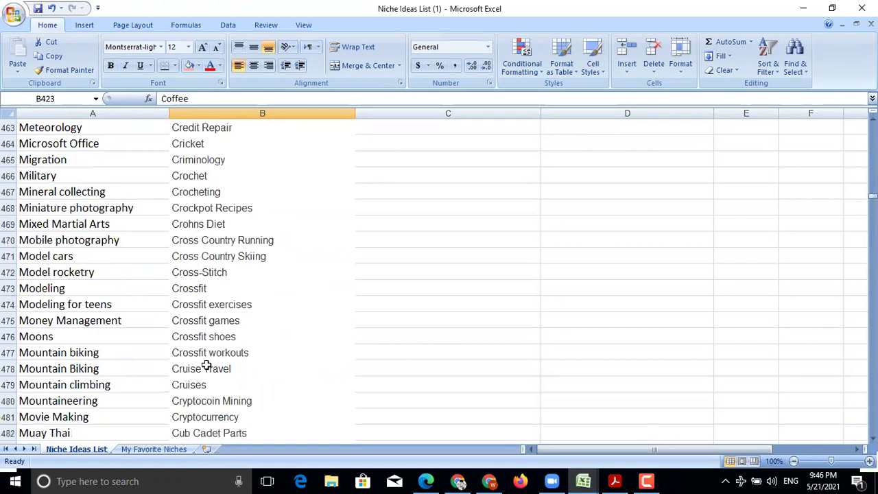
click(224, 240)
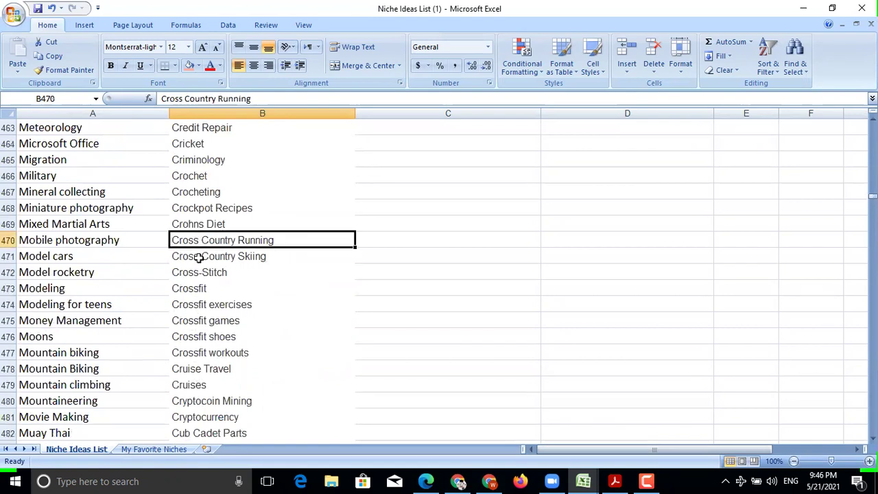
scroll(204, 337, down, 3)
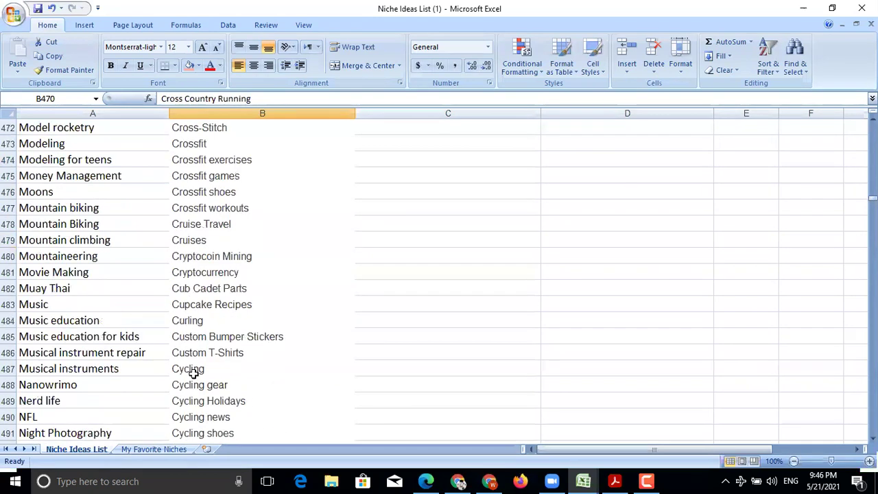
scroll(194, 372, down, 2)
Enter the note "chess high kd, cycling high kd." in cell C487, beside the Cycling niche.
click(195, 272)
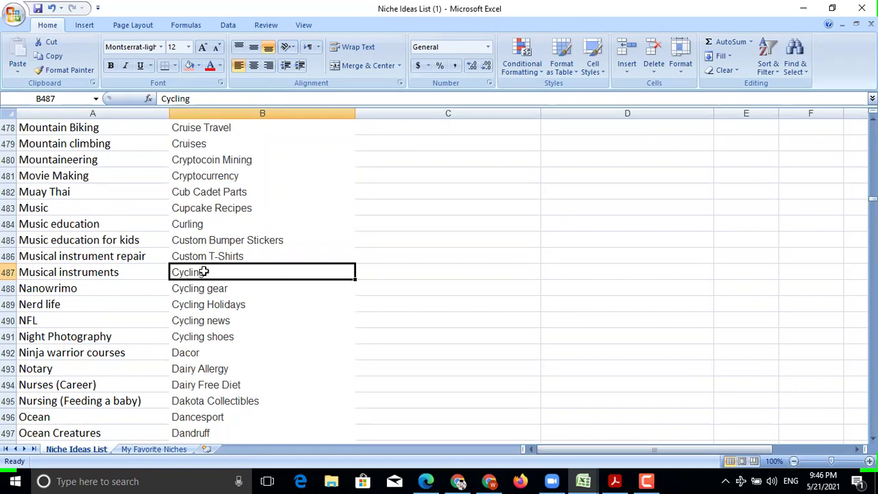
click(449, 280)
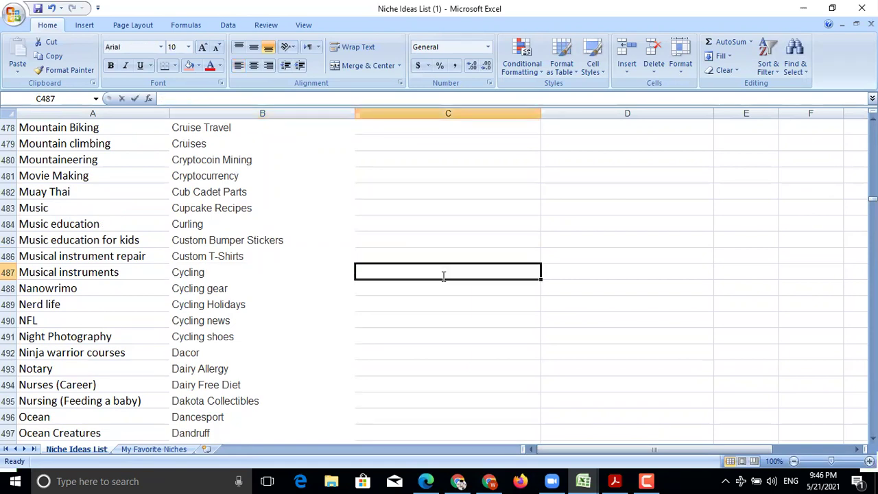
text(chess high kd)
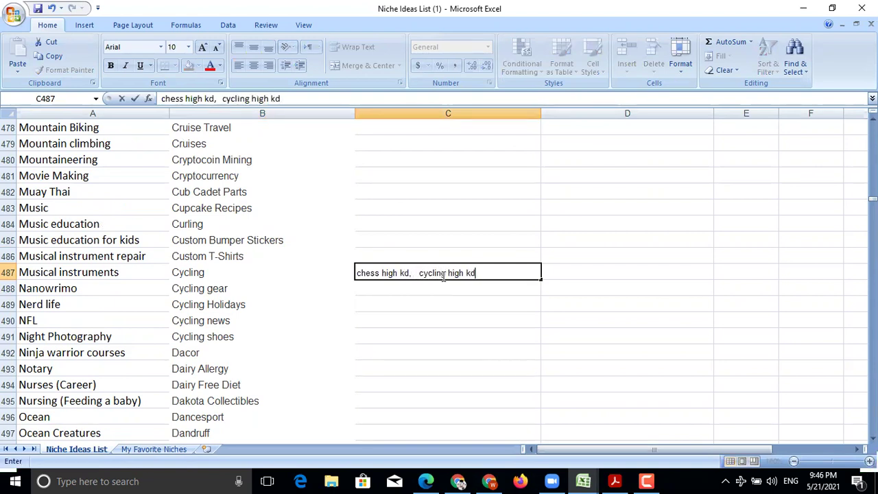
text(, cycying high kd.)
key(Return)
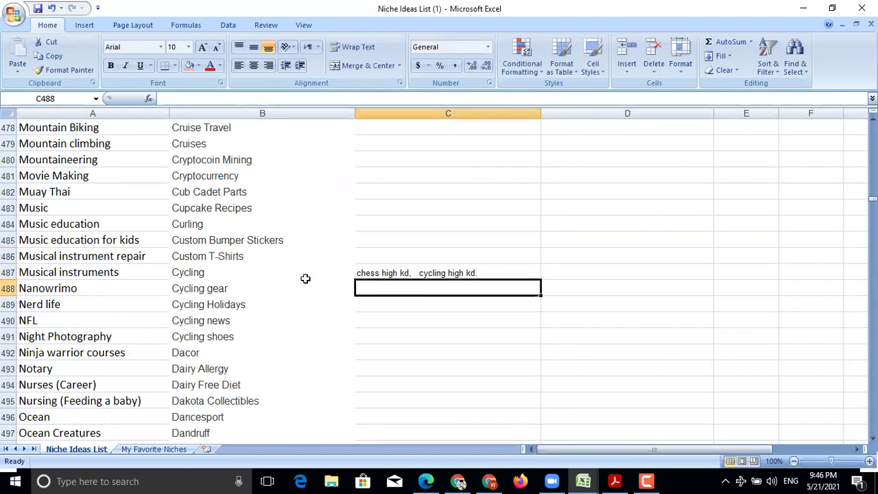
click(388, 273)
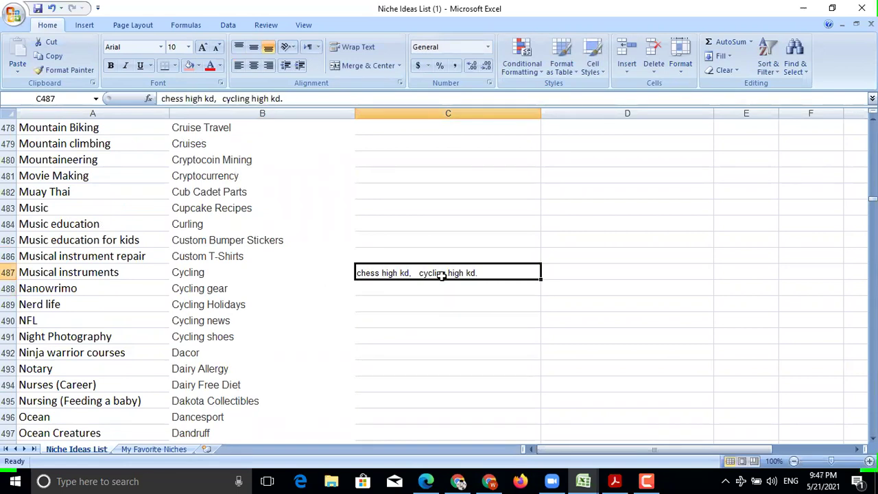
click(190, 273)
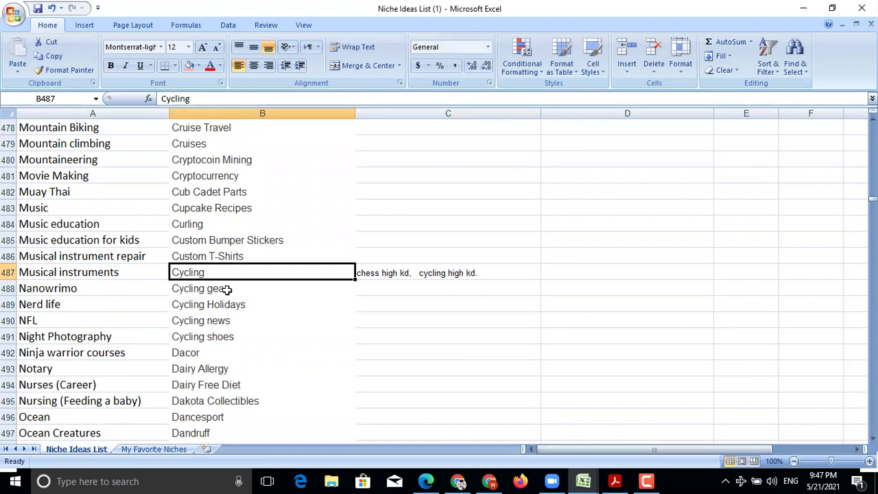
Find the Diabetes niche further down column B and enter "Medical Terms , avoid. Health related Niches/Topics, Money Related." beside it in C532.
scroll(215, 352, down, 5)
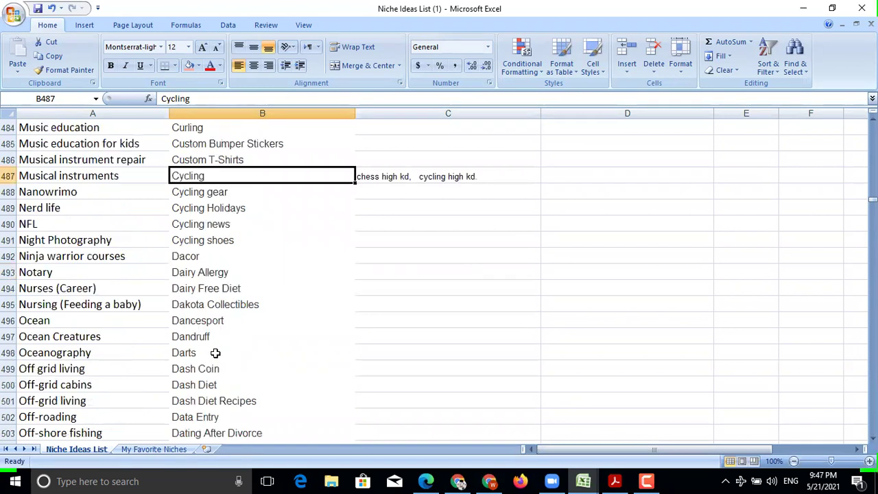
click(199, 192)
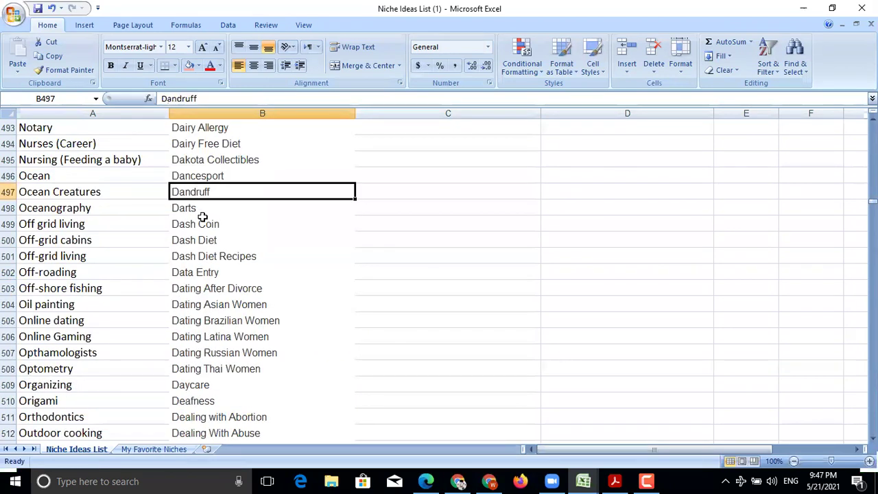
scroll(214, 289, down, 3)
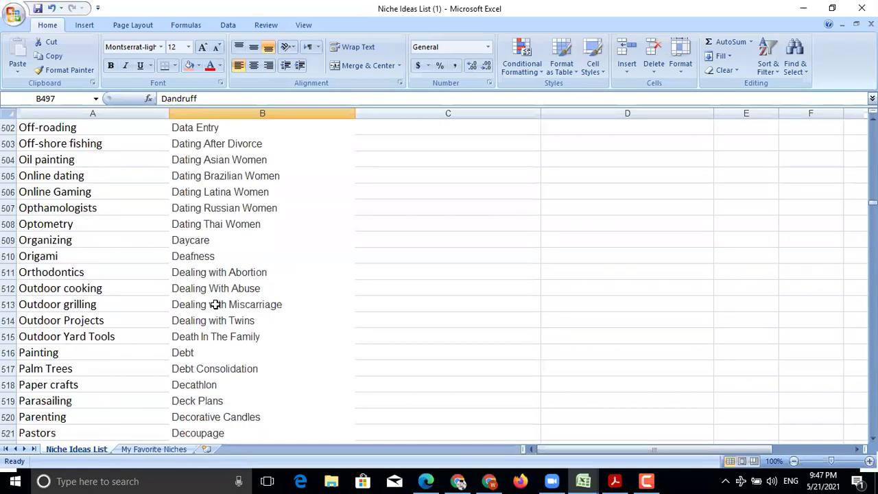
click(207, 337)
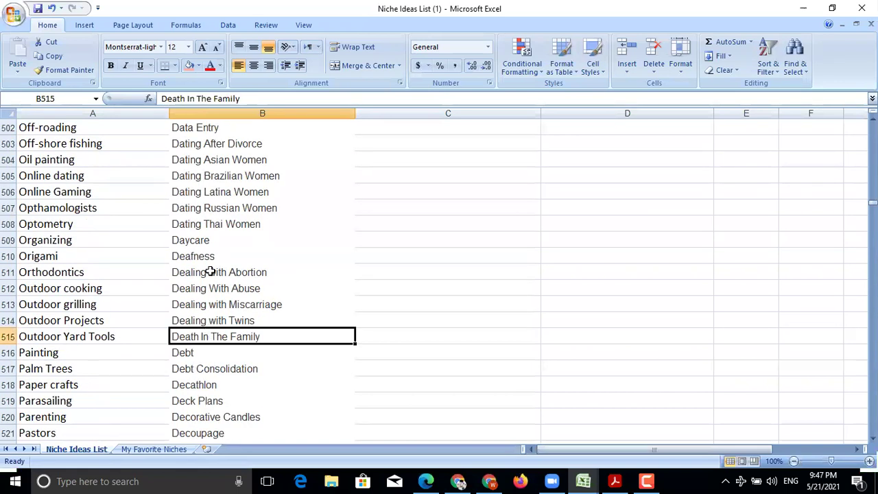
scroll(208, 371, down, 6)
click(199, 321)
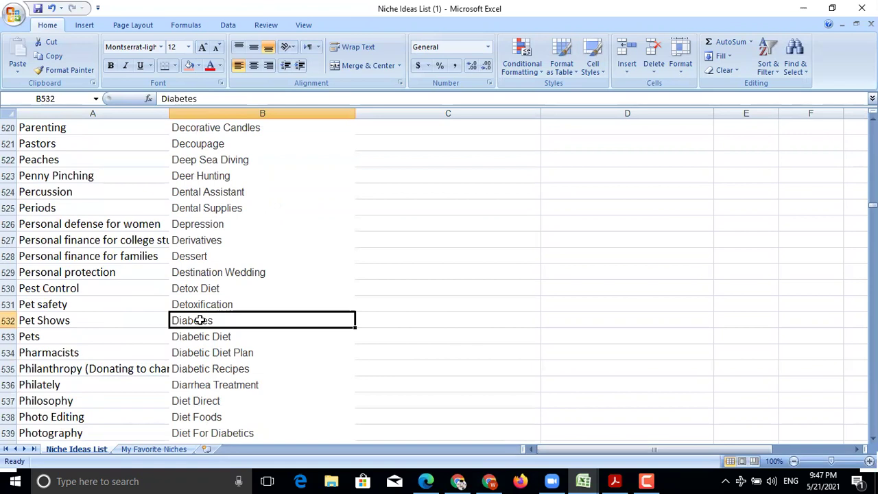
click(442, 322)
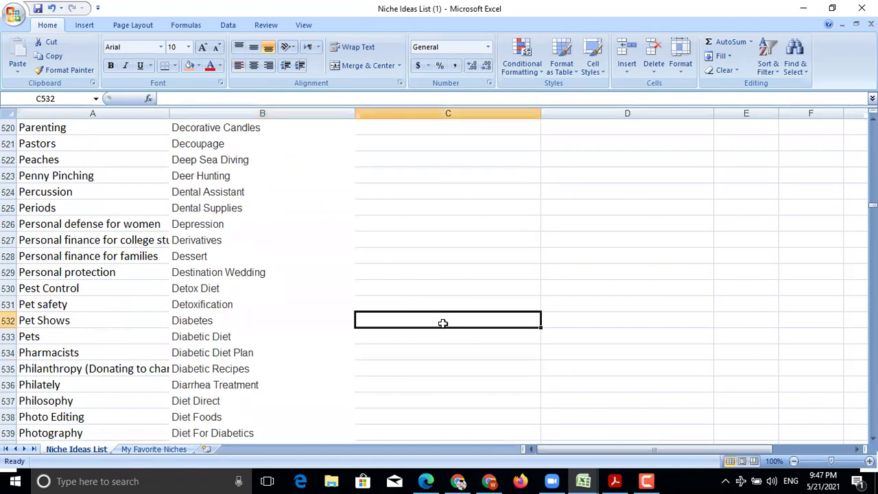
text(Medical Terms , avoid.)
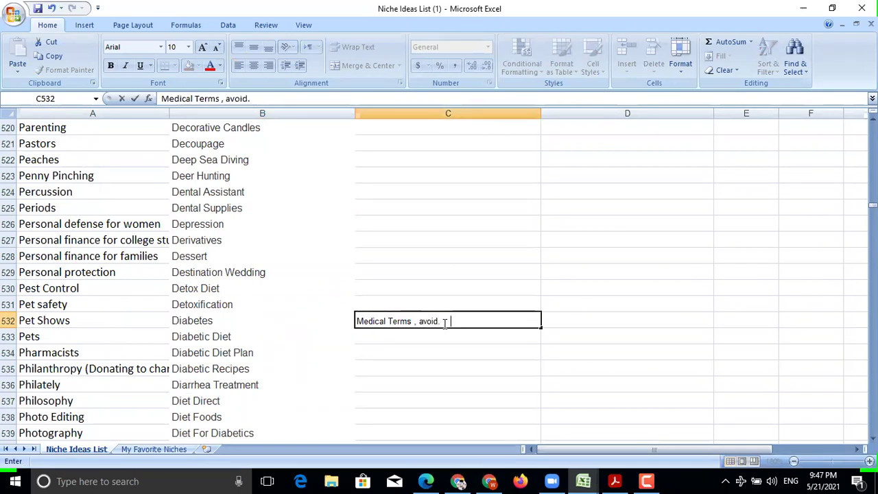
text(Health related)
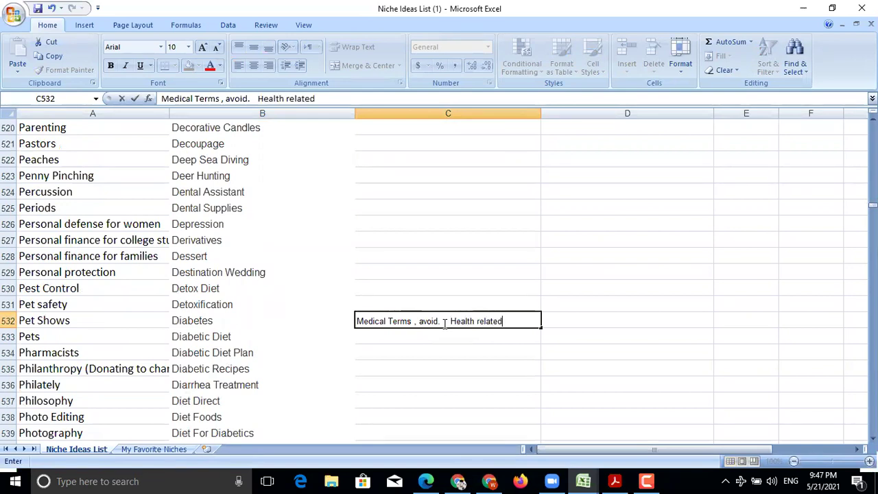
text( Niches/Tpic)
key(BackSpace)
text(opics,  Money Related.)
key(Return)
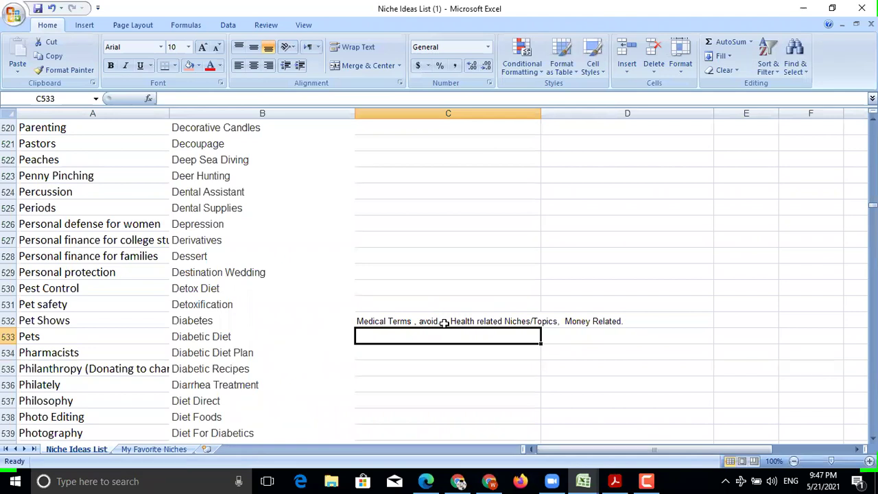
click(405, 319)
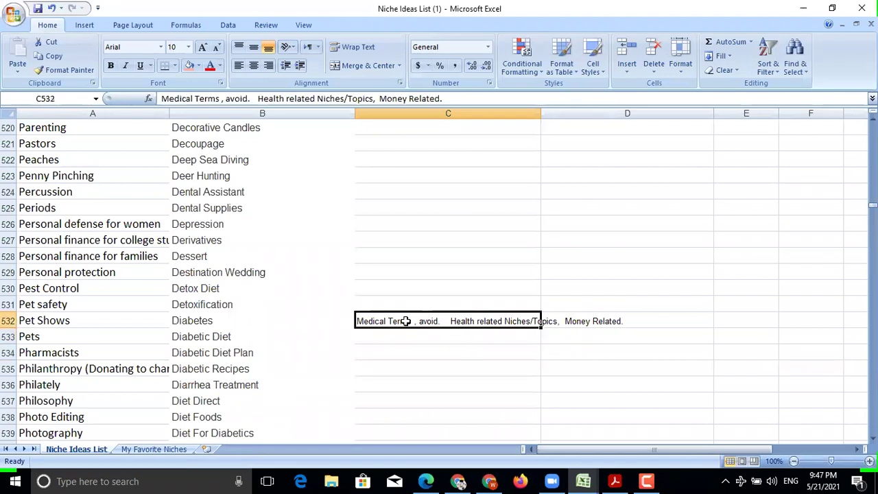
click(381, 333)
click(385, 319)
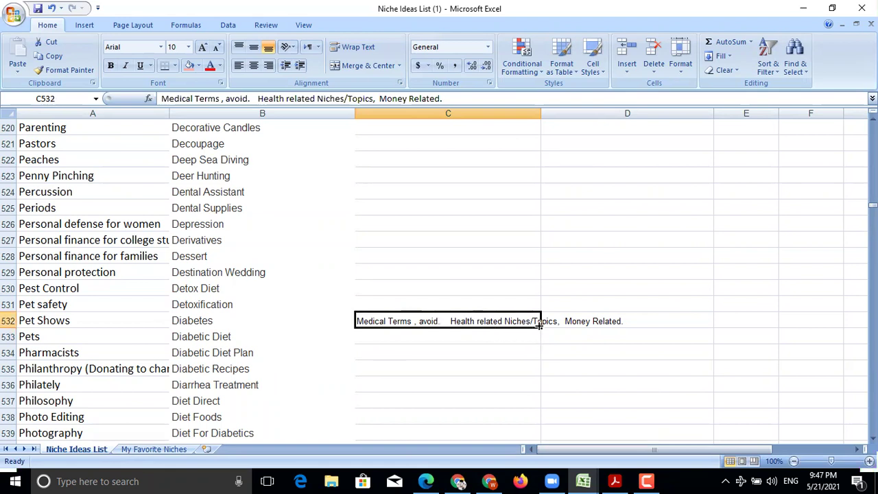
click(591, 323)
click(422, 317)
Examine the niches in column B below Diabetes, checking candidates such as Diving, Do It Yourself, Embroidery, Elk Hunting and Excavation.
scroll(260, 354, down, 12)
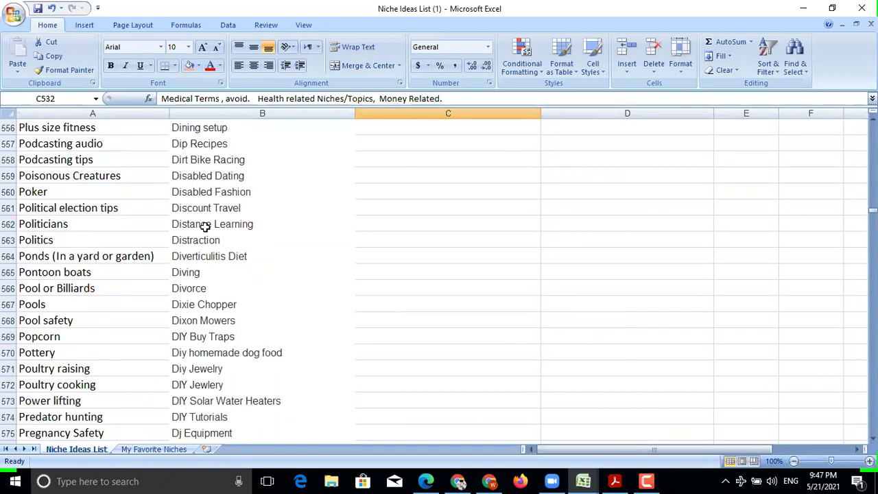
scroll(199, 320, down, 1)
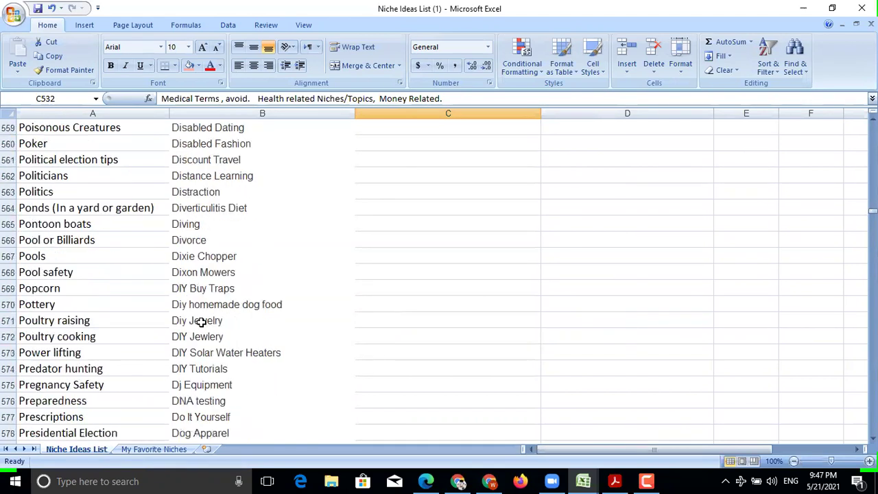
click(190, 224)
scroll(192, 280, down, 3)
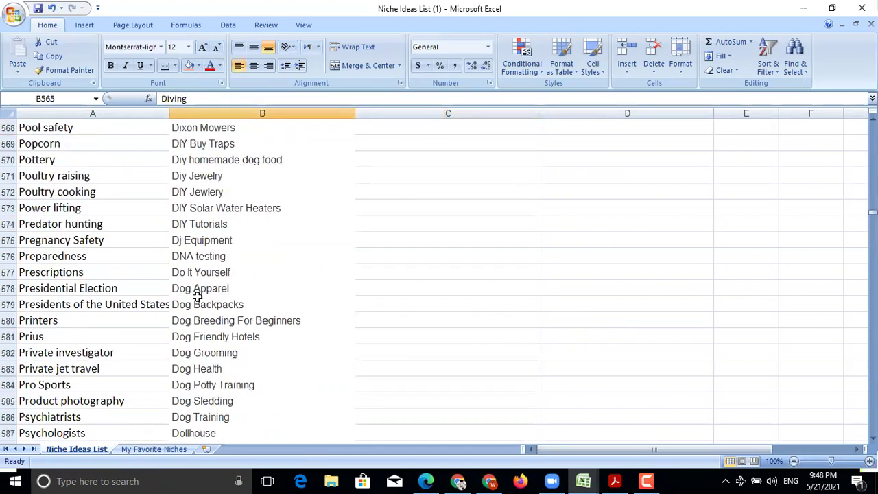
click(198, 277)
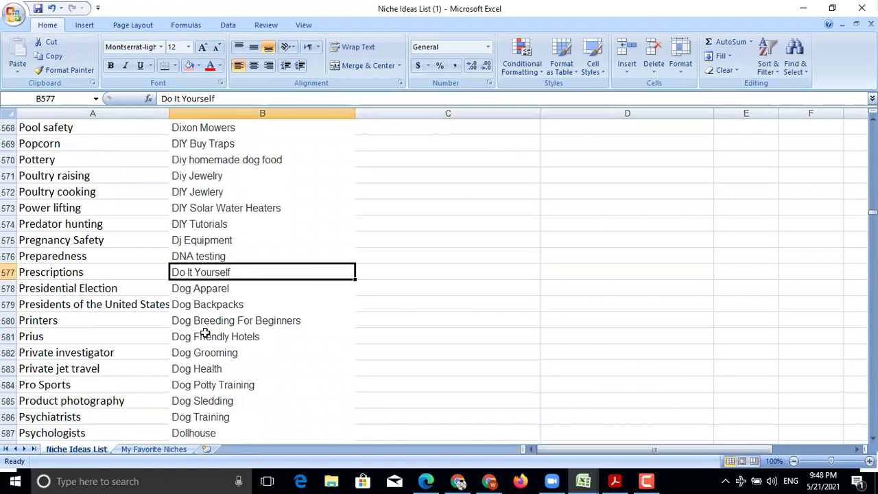
scroll(198, 335, down, 2)
scroll(199, 336, down, 4)
scroll(199, 336, down, 10)
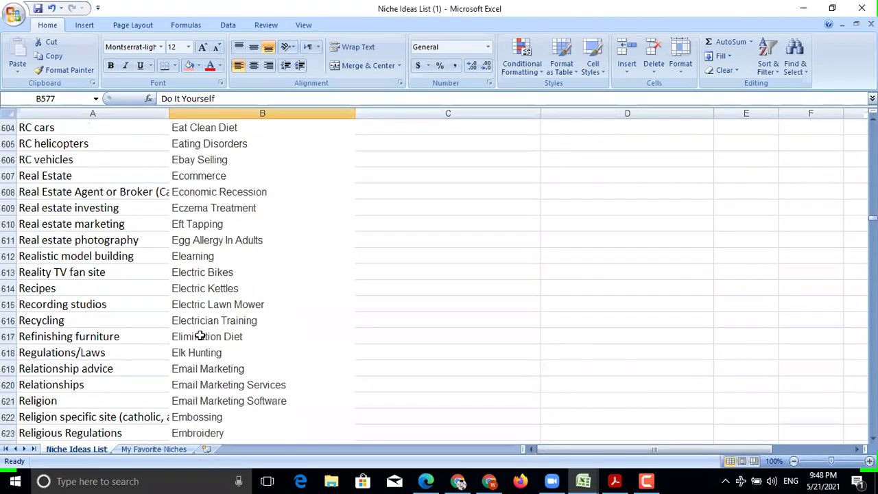
click(188, 272)
click(196, 239)
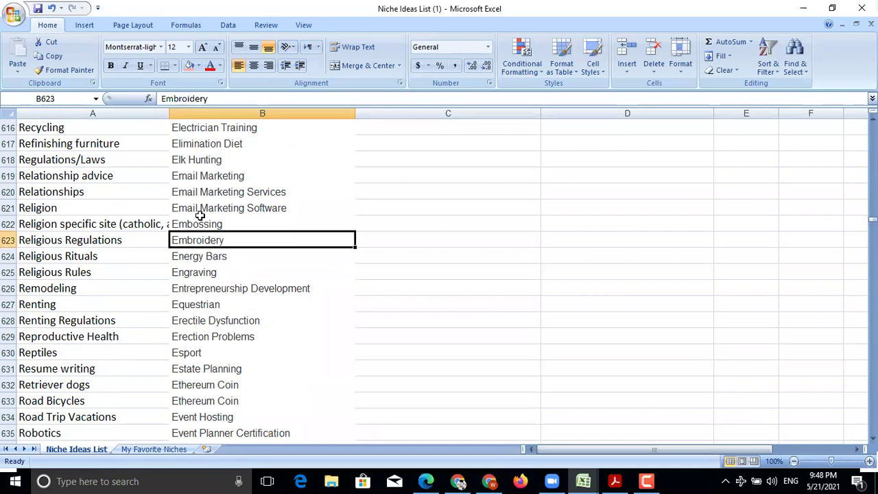
click(195, 160)
scroll(245, 352, down, 3)
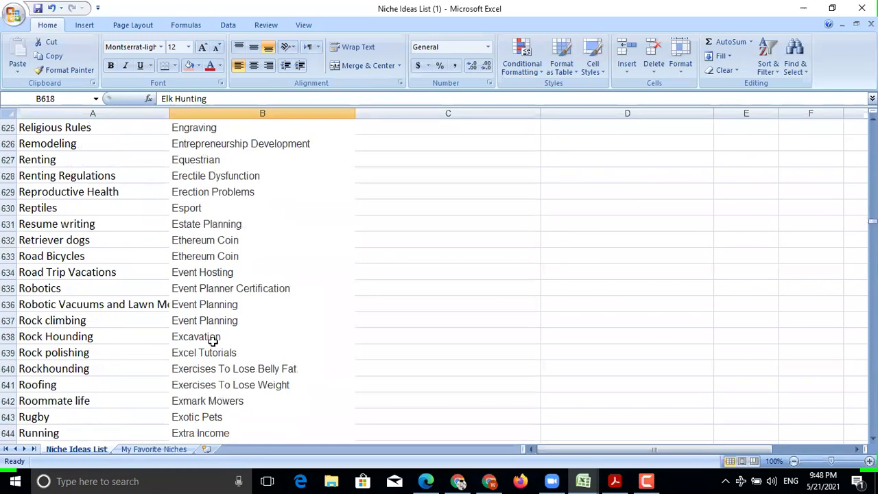
click(206, 336)
scroll(205, 339, down, 3)
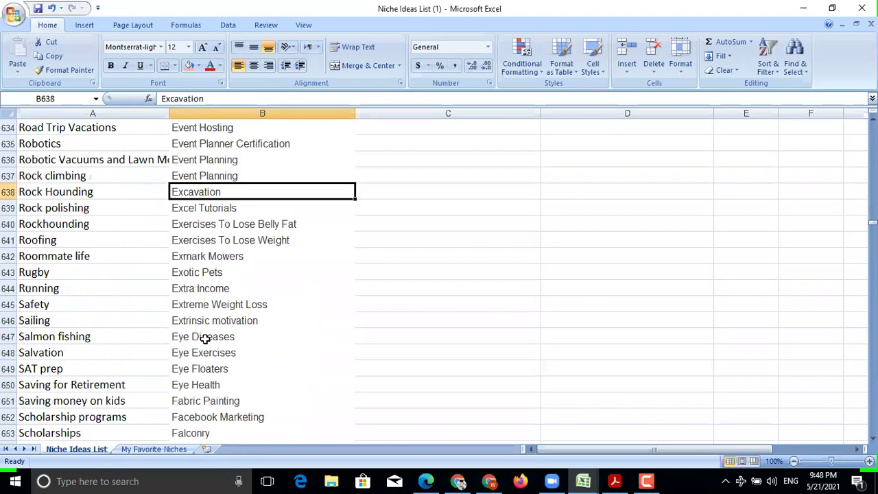
Examine the niches in column B below Excavation, past Falconry and the weight-loss entries down to Fibromyalgia.
scroll(205, 339, down, 1)
scroll(237, 354, down, 4)
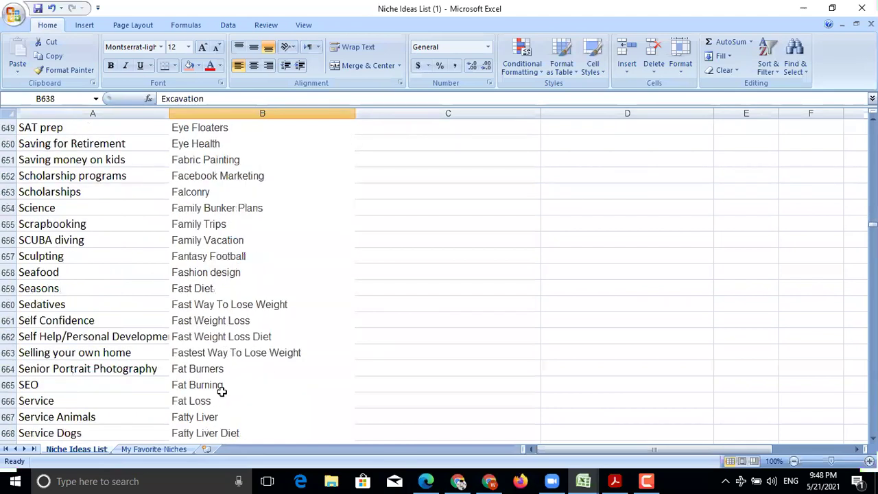
scroll(226, 385, down, 4)
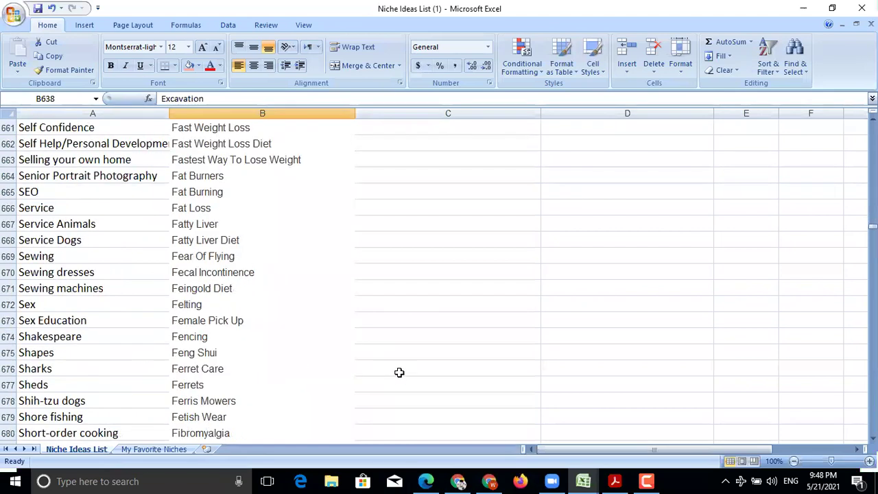
Switch to Chrome and view the Ahrefs site overview for the familyminded.com baby girl names URL.
click(487, 481)
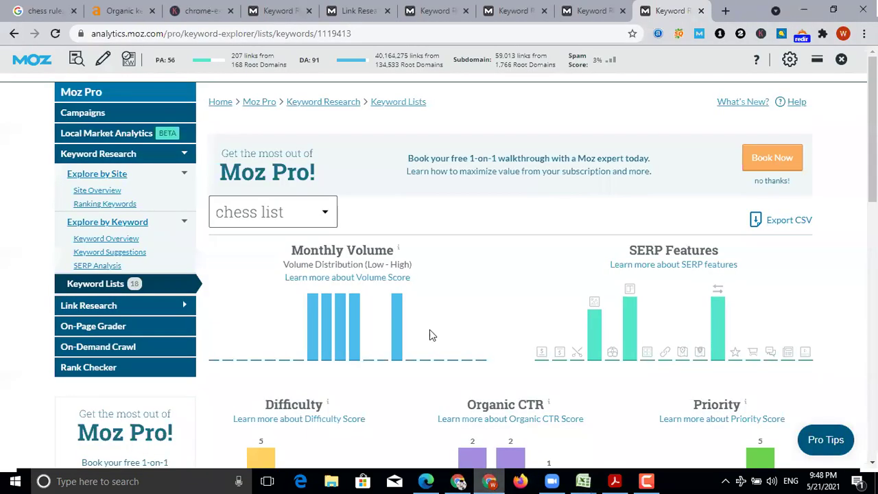
click(67, 13)
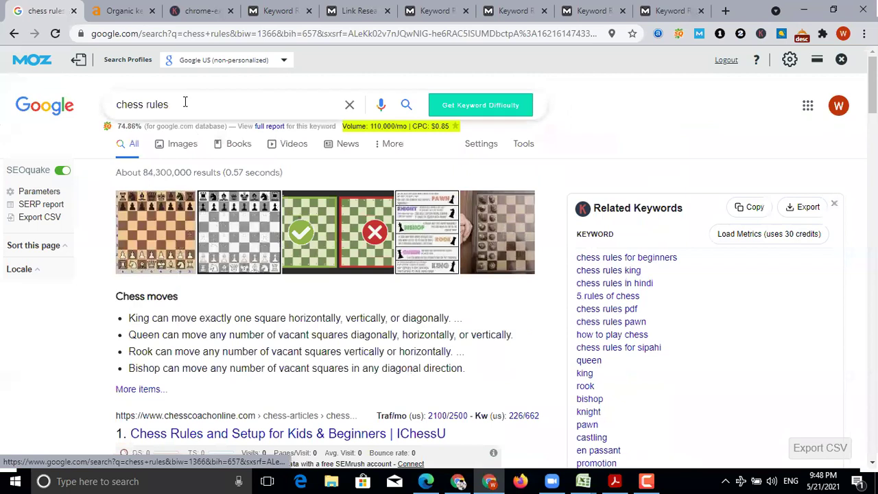
drag(184, 103, 110, 104)
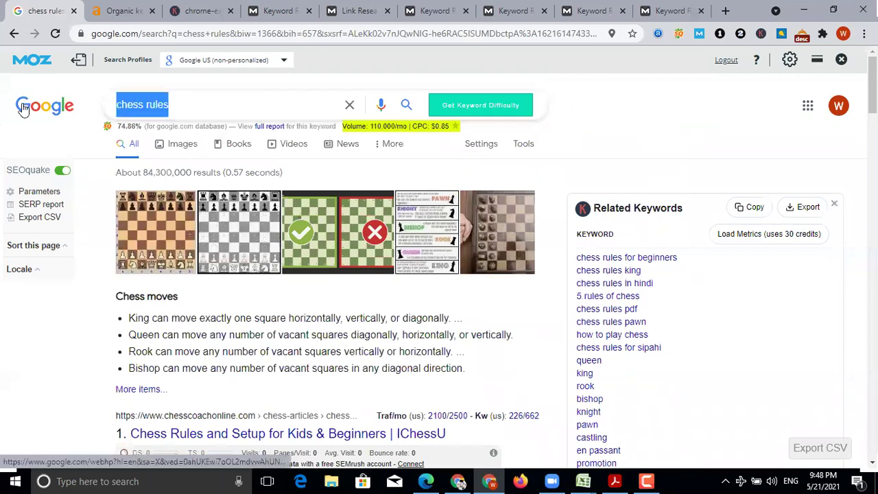
click(121, 12)
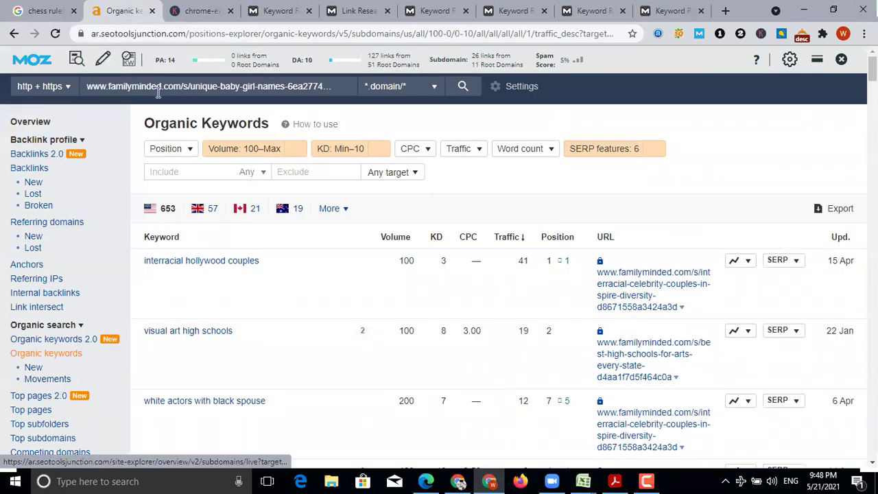
click(42, 122)
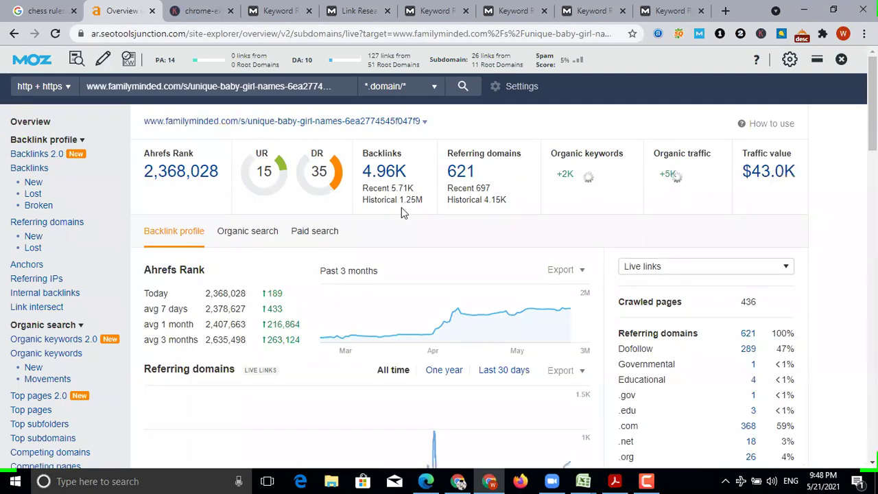
scroll(309, 330, down, 5)
scroll(308, 330, up, 5)
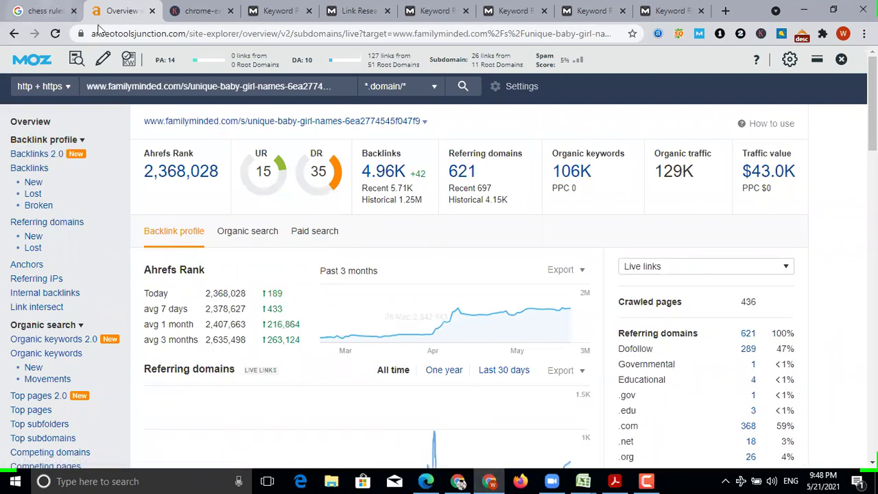
Search Google for "naukri" in place of the chess rules query.
key(ctrl+shift+Tab)
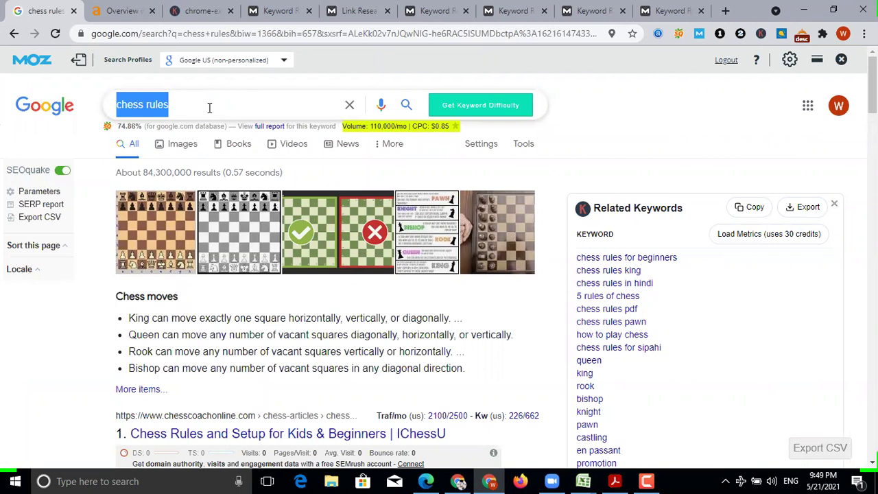
text(naukri)
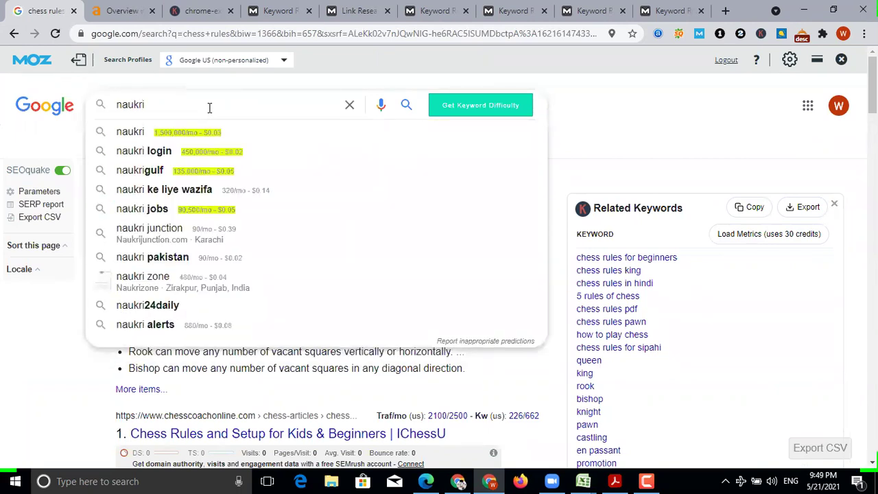
key(Return)
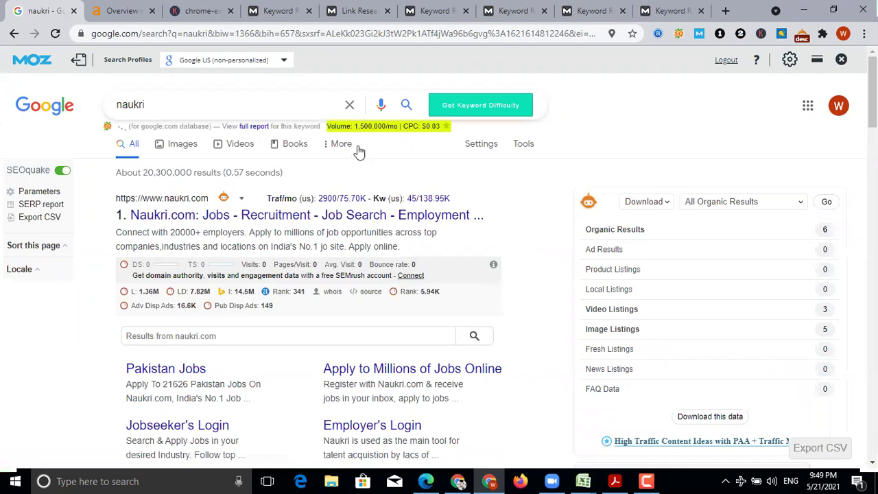
Examine the monthly search volume and CPC shown for the naukri keyword.
key(ctrl+plus)
key(ctrl+plus)
key(ctrl+plus)
key(ctrl+plus)
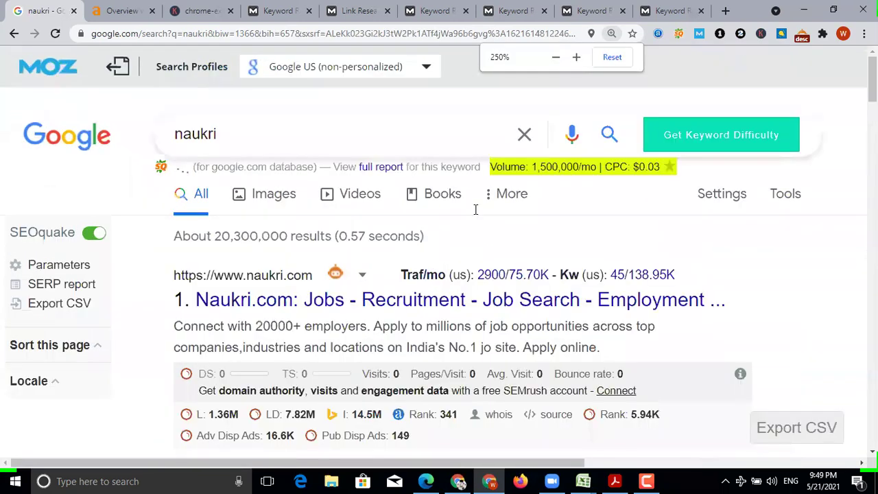
scroll(442, 465, down, 1)
scroll(435, 466, right, 4)
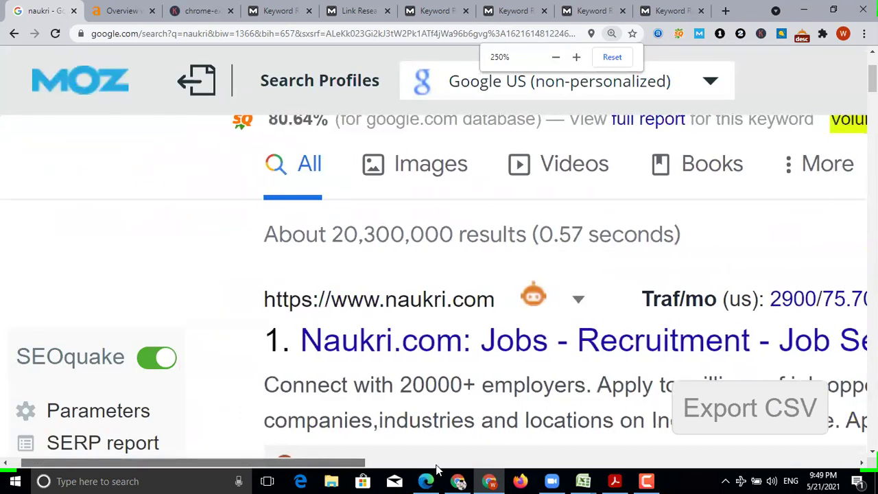
scroll(508, 296, right, 3)
scroll(487, 269, up, 2)
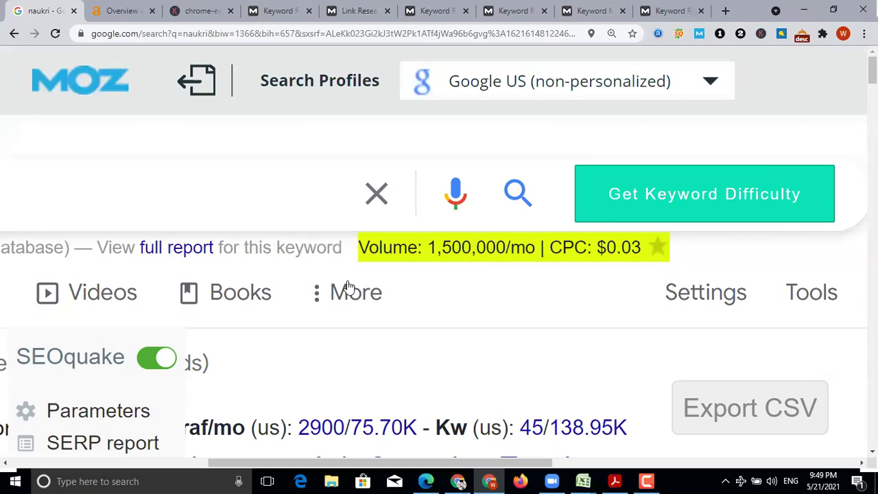
key(ctrl+minus)
key(ctrl+minus)
key(ctrl+minus)
key(ctrl+minus)
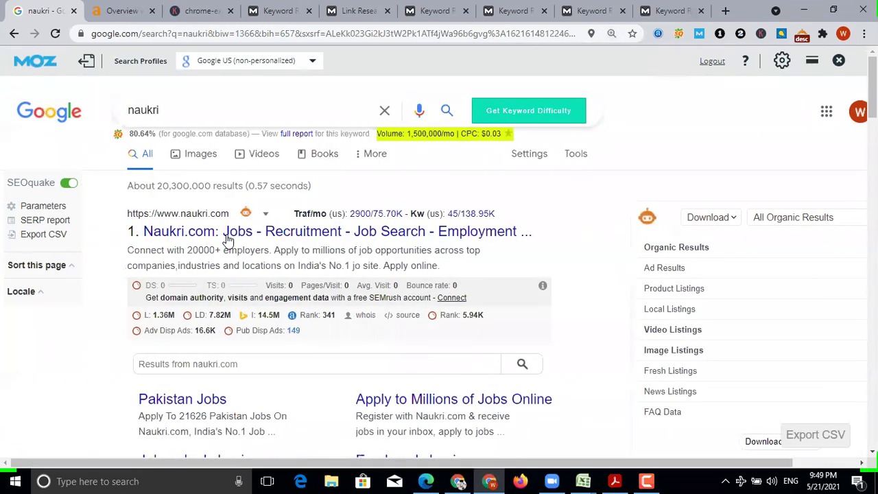
Examine the PA, DA and link metrics of the naukri search results to look for weak competitors.
scroll(229, 236, down, 4)
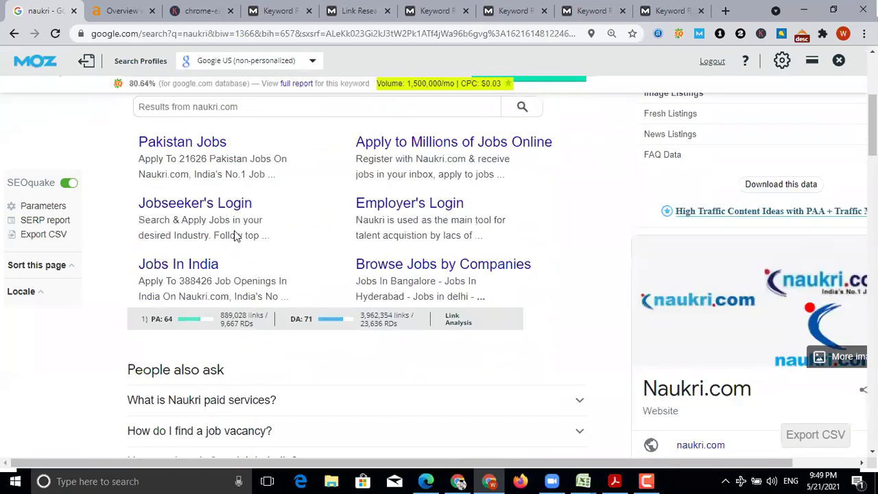
scroll(287, 330, down, 10)
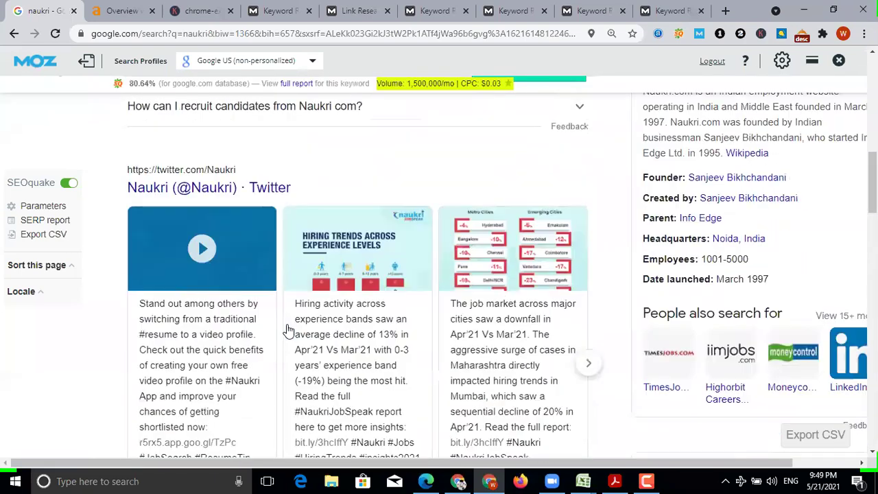
scroll(288, 332, down, 9)
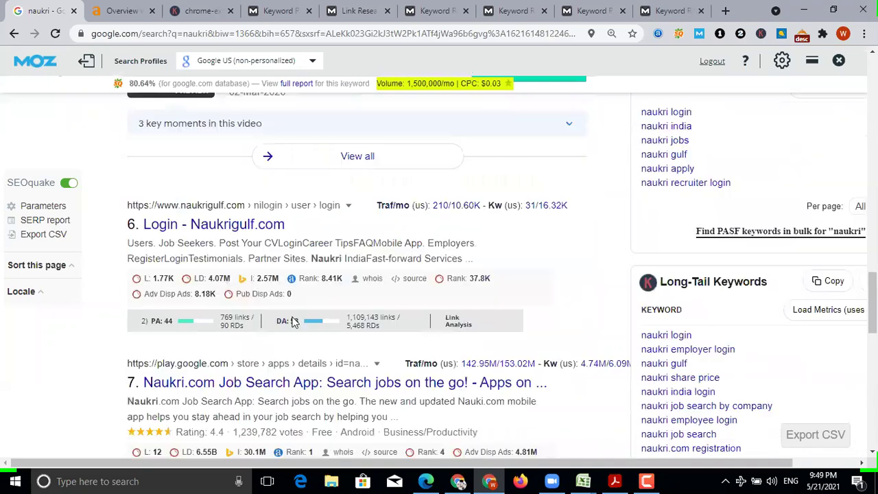
scroll(292, 322, down, 11)
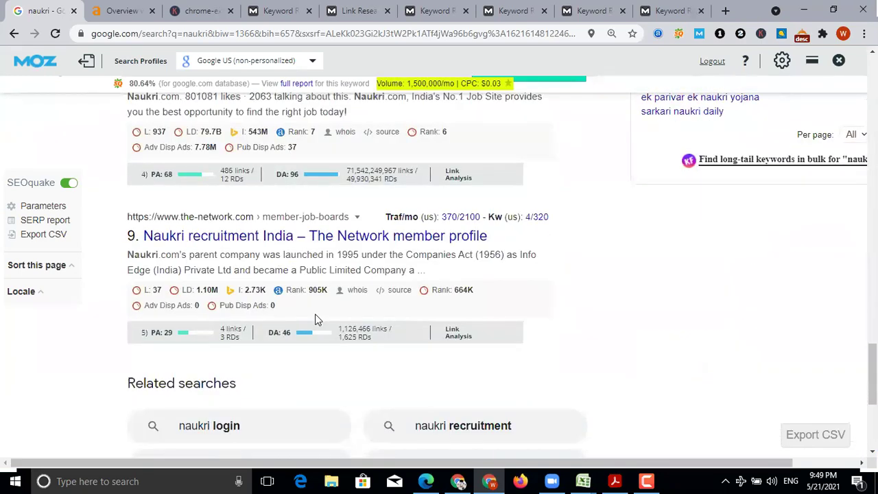
scroll(314, 309, down, 1)
scroll(372, 385, up, 10)
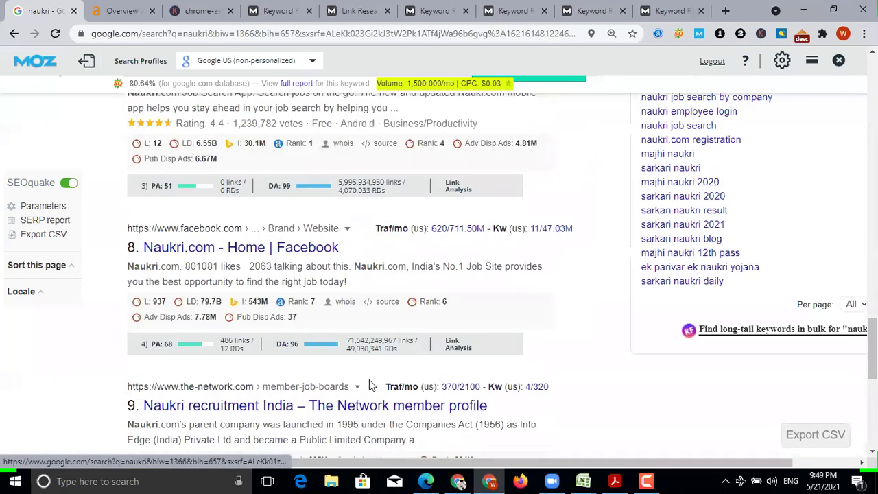
scroll(370, 383, up, 20)
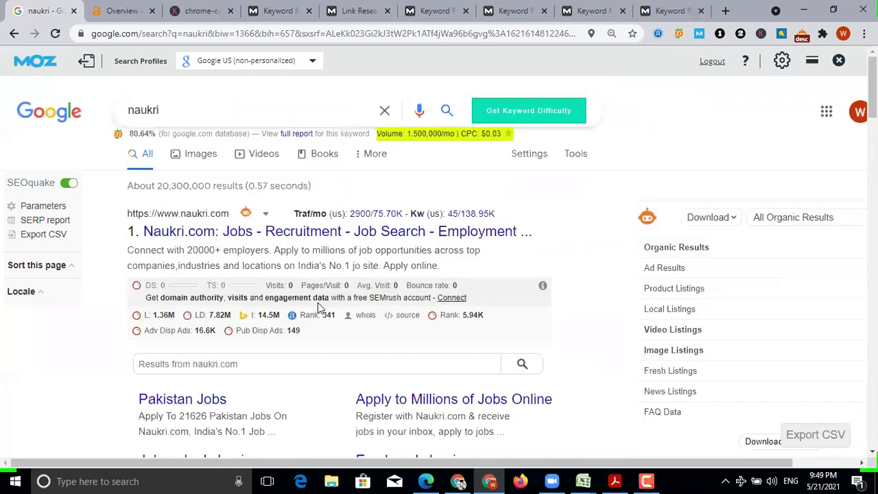
scroll(331, 302, down, 1)
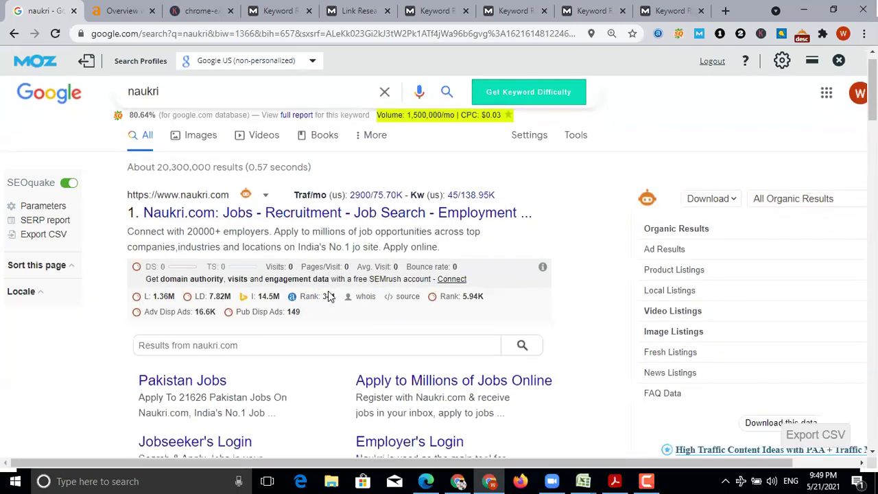
scroll(328, 291, down, 8)
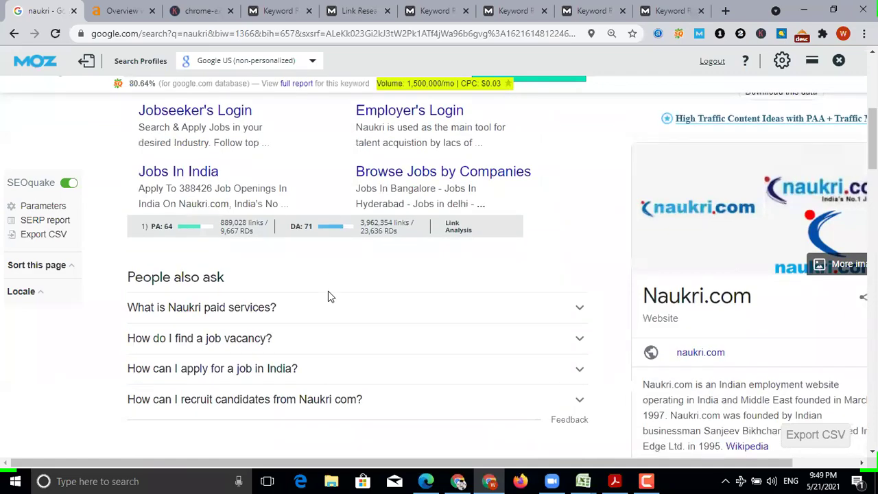
scroll(328, 291, down, 4)
scroll(329, 291, down, 15)
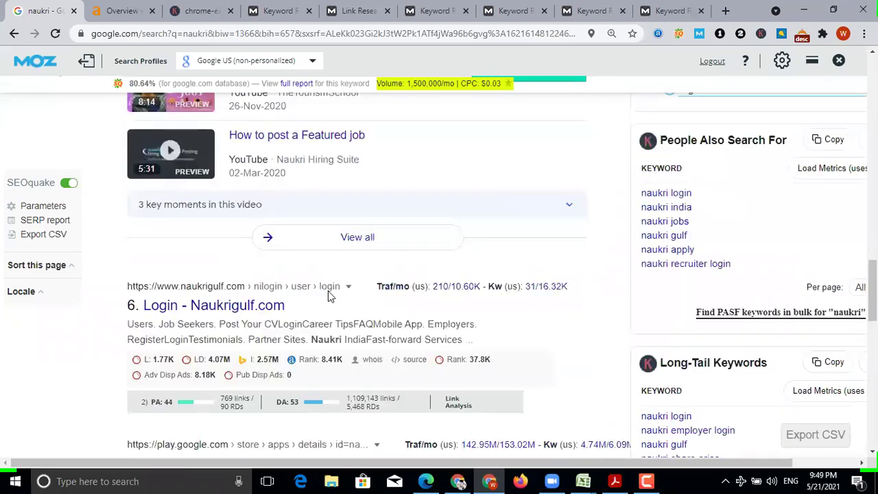
scroll(328, 291, down, 3)
scroll(328, 291, down, 5)
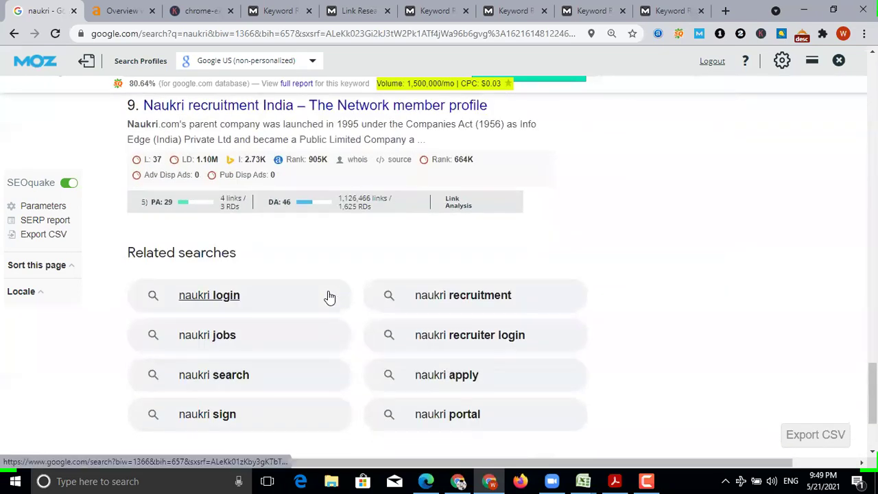
Copy the link address of The Network's "Naukri recruitment India" result and enter it as the site in Moz Link Research Overview.
scroll(327, 298, up, 5)
right_click(266, 283)
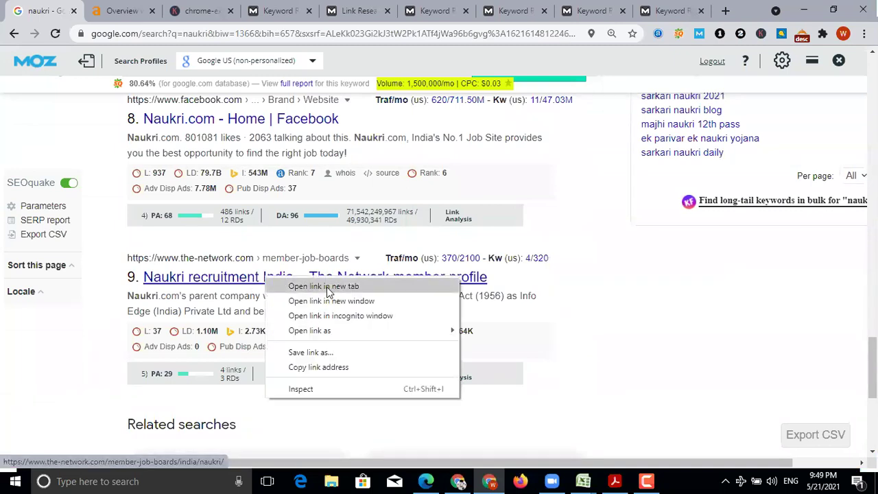
click(323, 364)
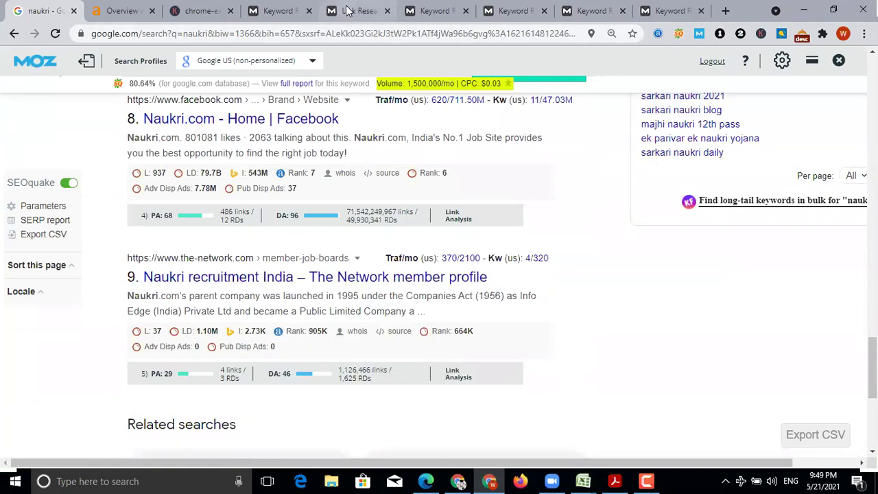
click(352, 11)
triple_click(370, 197)
right_click(374, 199)
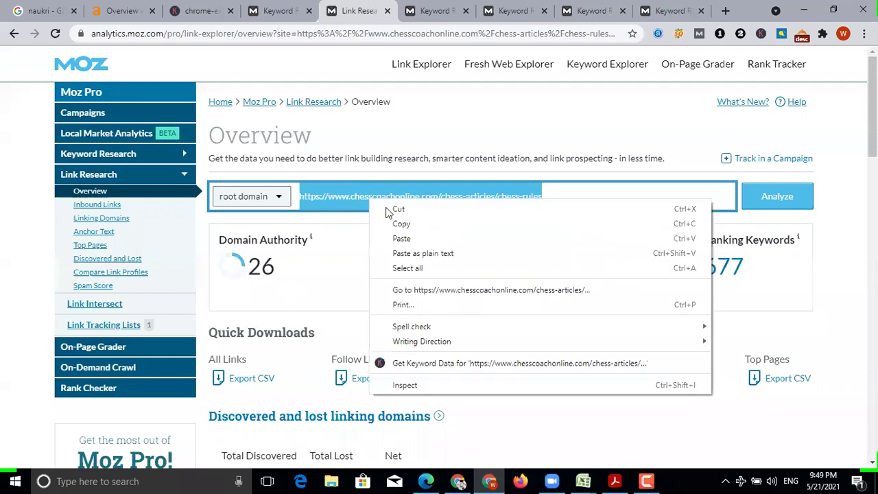
click(400, 236)
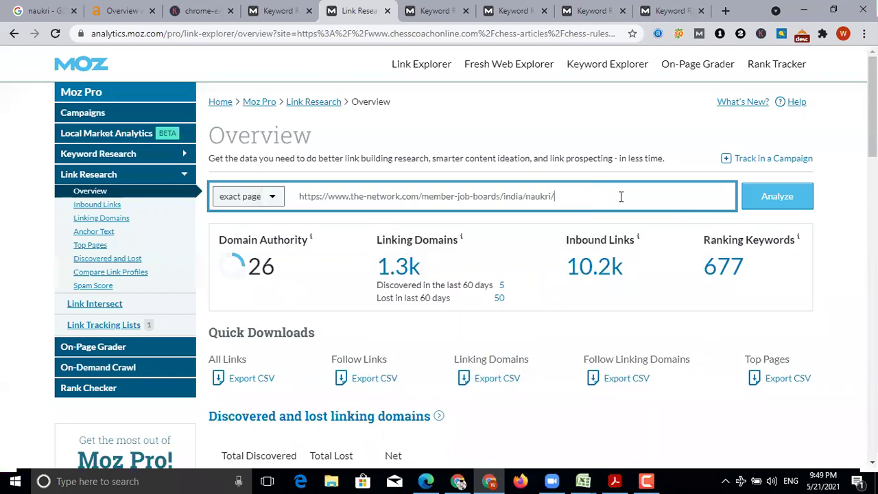
Set the link research scope to root domain and analyze the entered the-network.com URL.
click(272, 197)
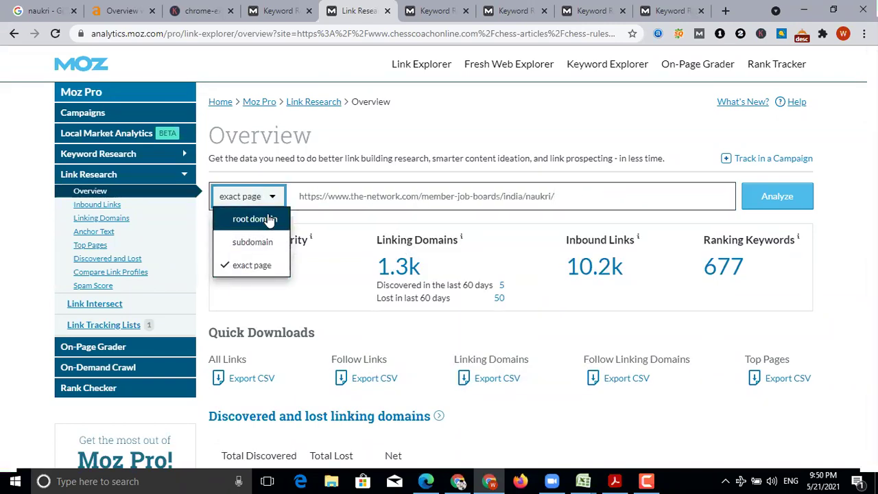
click(263, 219)
click(779, 200)
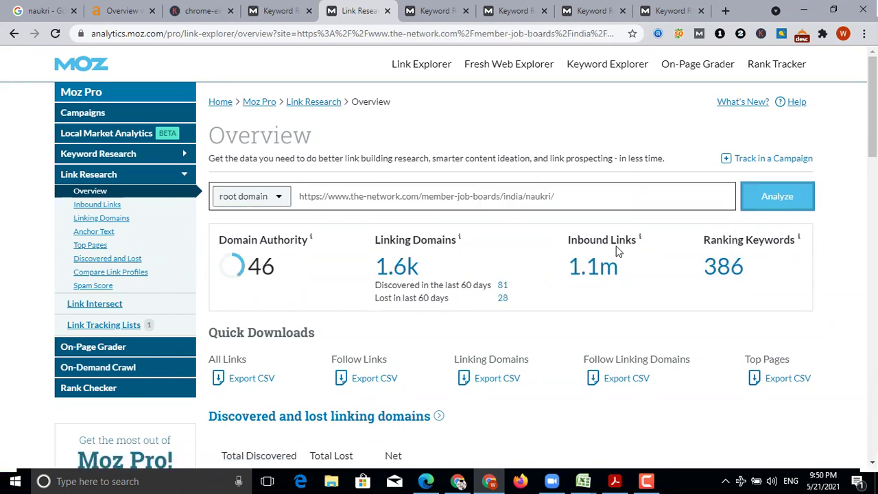
Open the ranking keywords of the-network.com and review the keyword list with its difficulty and monthly volume.
scroll(588, 275, down, 2)
scroll(586, 286, up, 2)
click(724, 268)
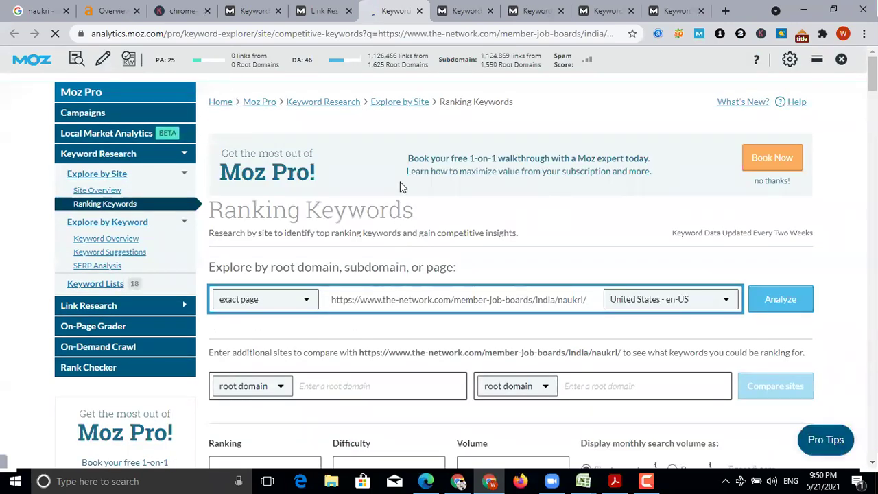
scroll(402, 288, down, 3)
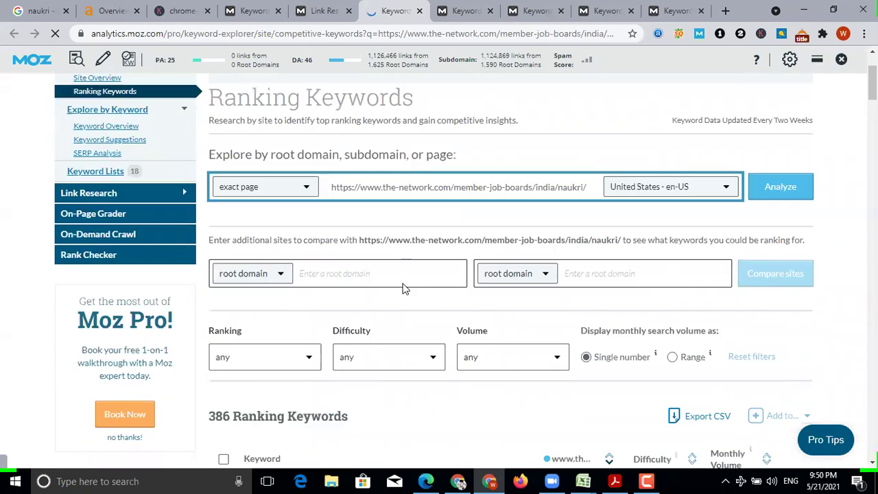
scroll(657, 348, up, 3)
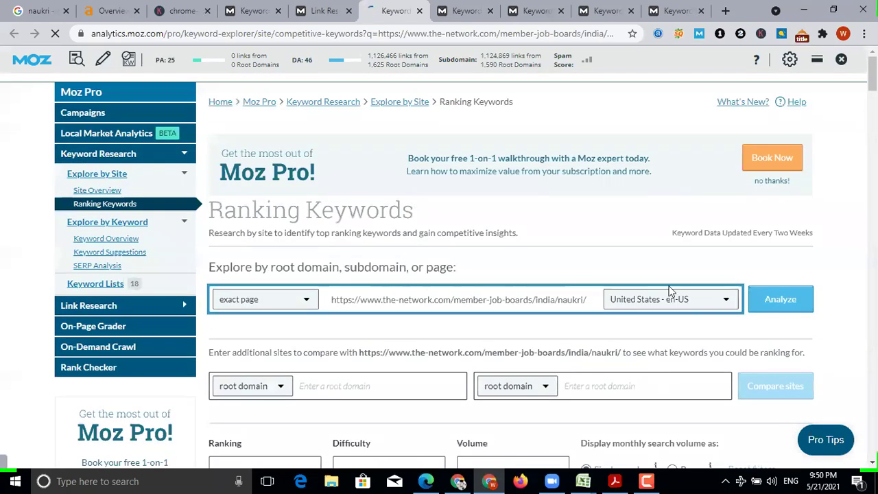
scroll(668, 295, down, 5)
click(676, 216)
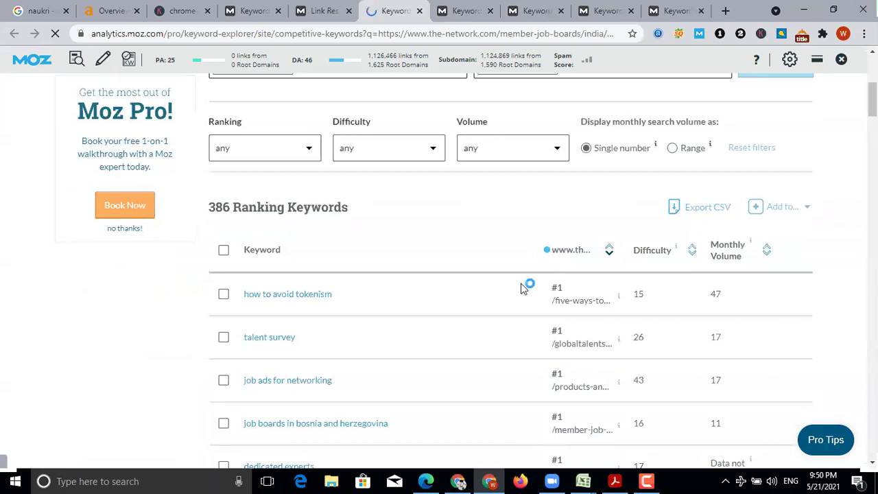
Open the exported the-network.com ranking keywords CSV in Excel and widen the Keyword column to fit its contents.
click(102, 453)
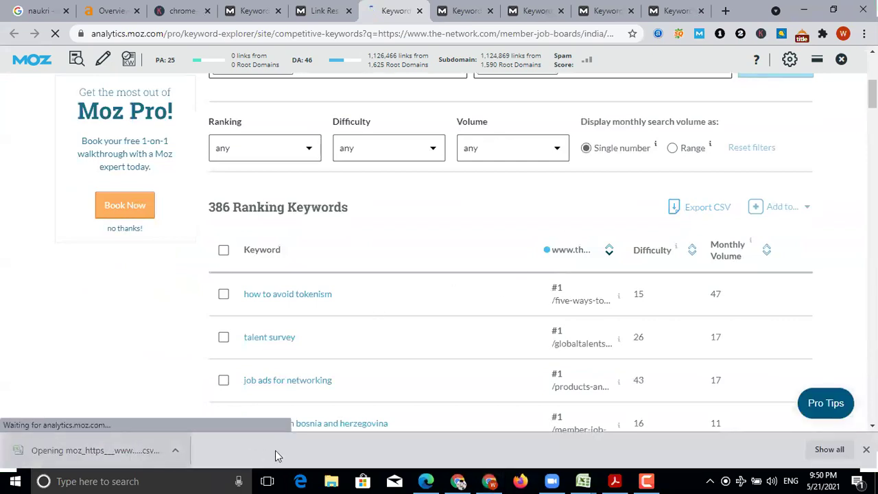
mouse_move(585, 479)
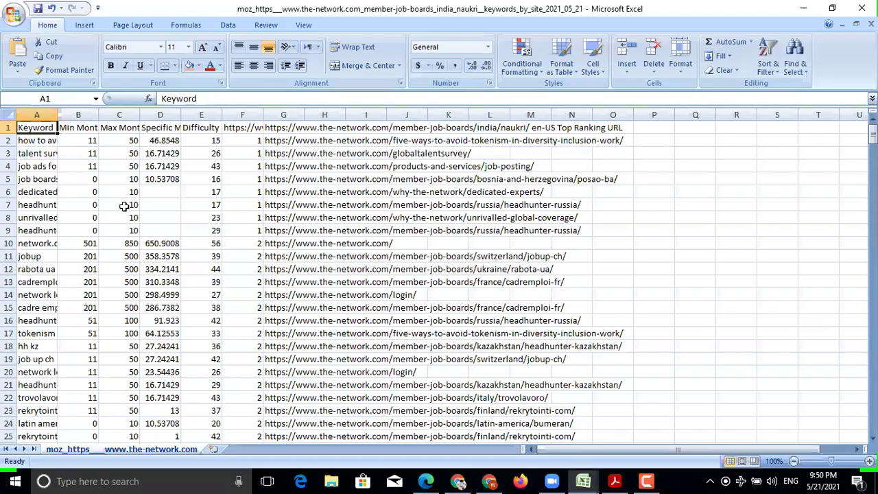
double_click(59, 113)
Delete the monthly volume, ranking position and ranking URL columns, keeping only Keyword and Difficulty.
drag(148, 114, 226, 114)
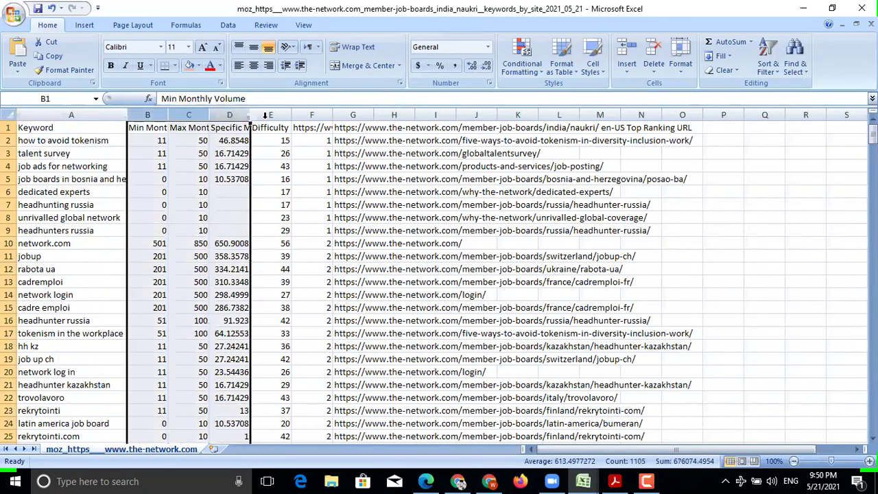
right_click(228, 116)
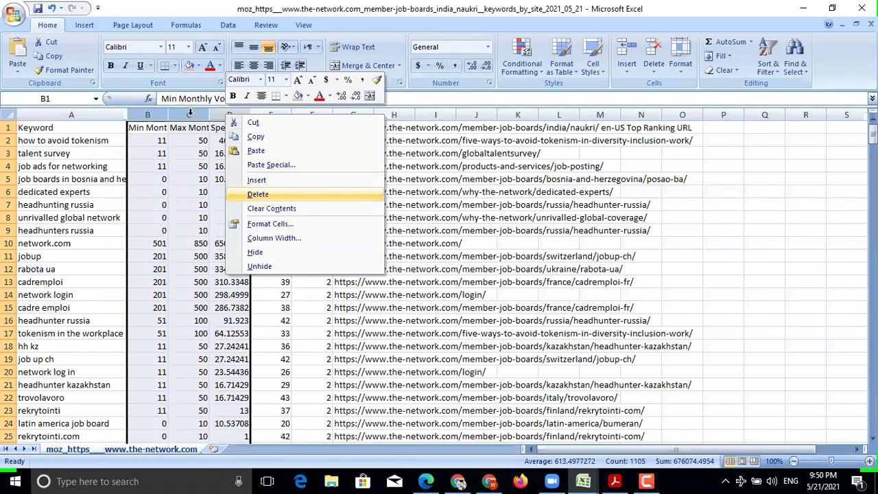
key(d)
drag(189, 115, 352, 115)
right_click(329, 122)
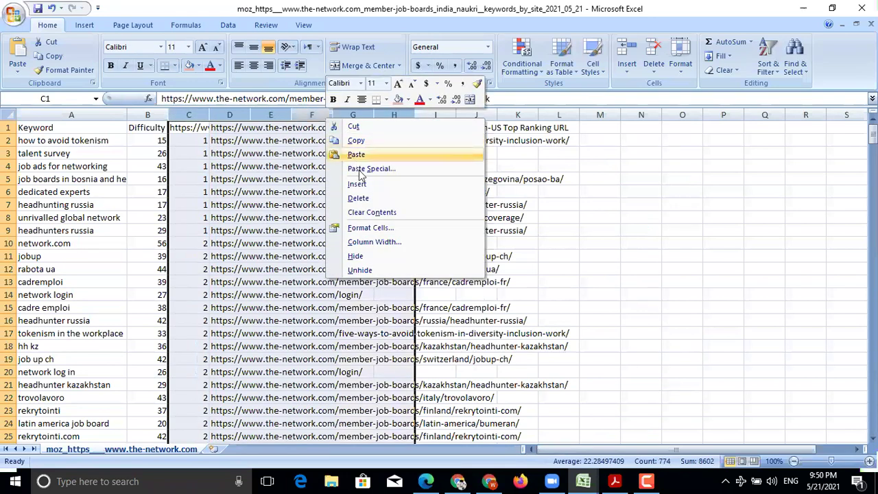
click(373, 205)
Sort the keyword table by Difficulty from smallest to largest, treating the first row as headers.
click(79, 130)
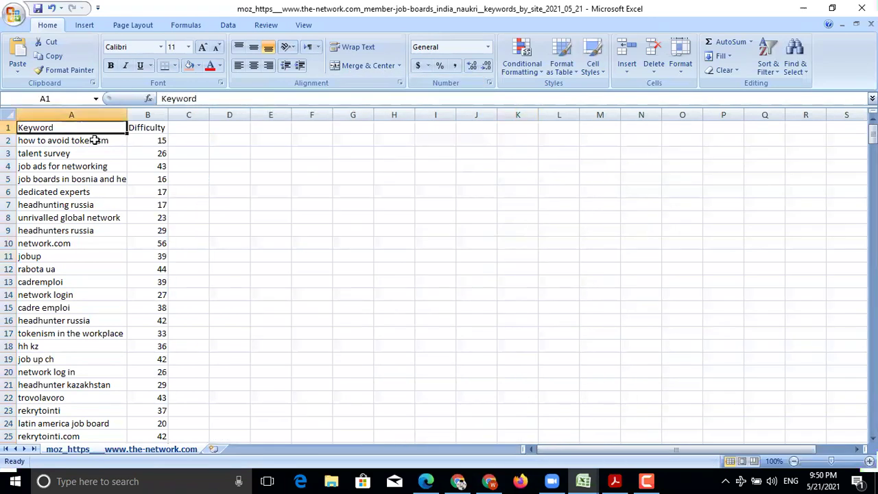
key(ctrl+shift+Right)
key(ctrl+shift+Down)
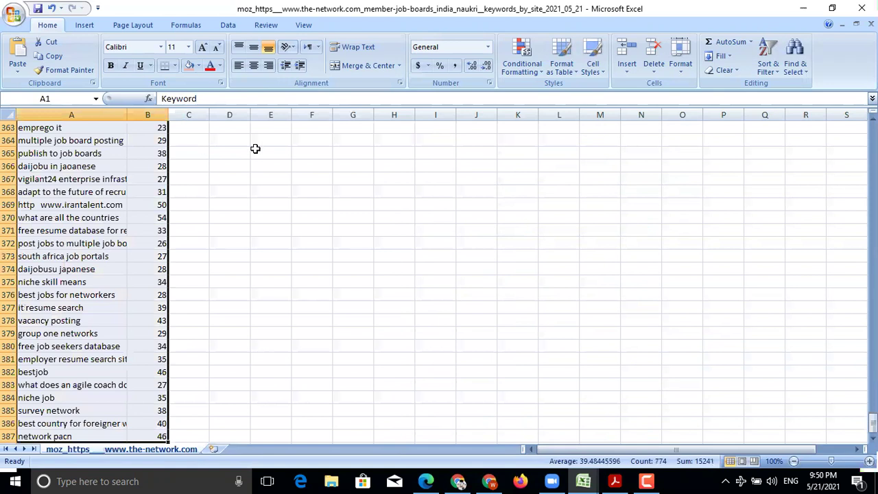
click(769, 63)
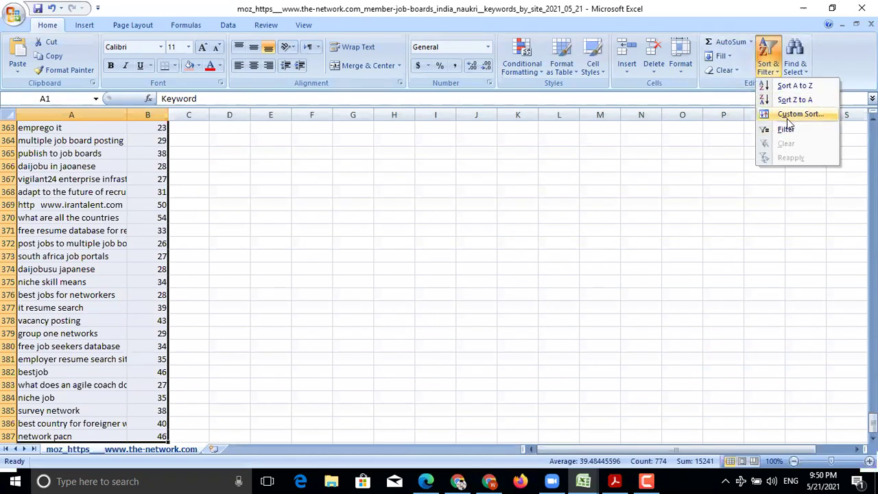
click(789, 114)
click(249, 297)
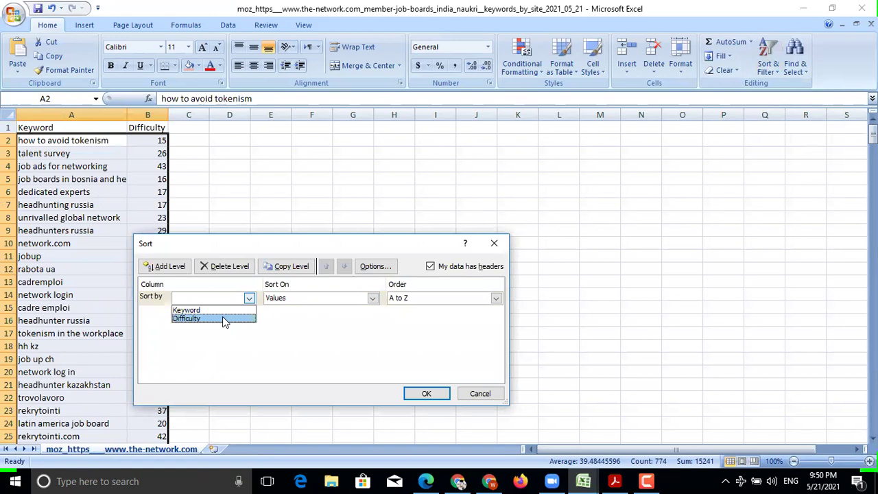
click(222, 317)
click(423, 397)
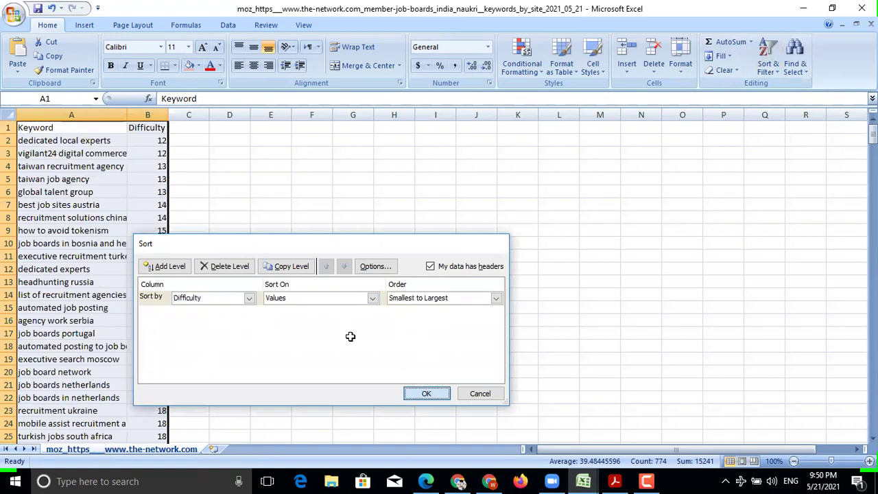
click(353, 281)
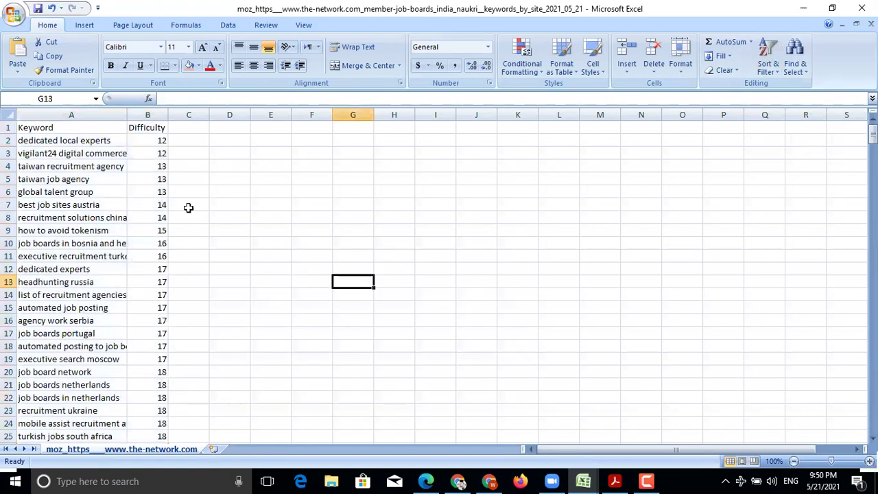
Copy the keywords with a difficulty of up to 25, from "dedicated local experts" to "global talent mobility" (A2:A61).
click(59, 141)
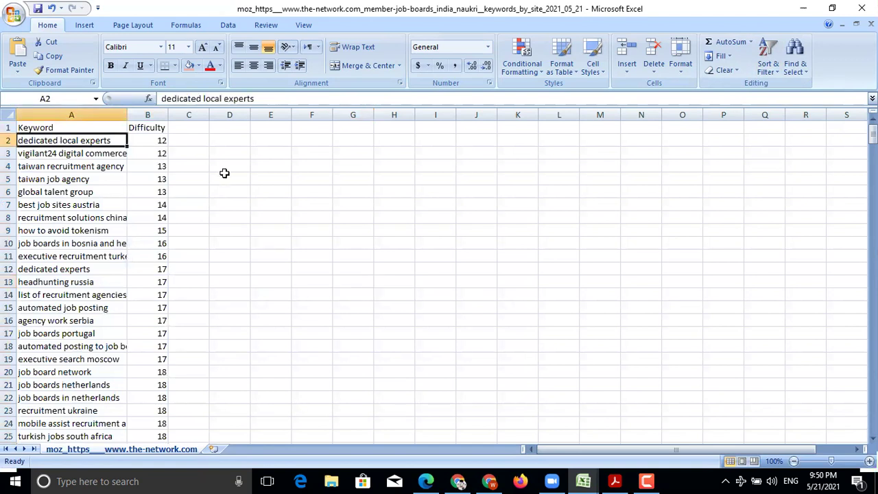
key(shift+Down)
key(shift+Down)
key(shift+Down)
key(shift+Down)
key(shift+Down)
key(shift+Down)
key(shift+Down)
key(shift+Down)
key(shift+Down)
key(shift+Down)
key(shift+Down)
key(shift+Down)
key(shift+Down)
key(shift+Down)
key(shift+Down)
key(shift+Down)
key(shift+Down)
key(shift+Down)
key(shift+Down)
key(shift+Down)
key(shift+Down)
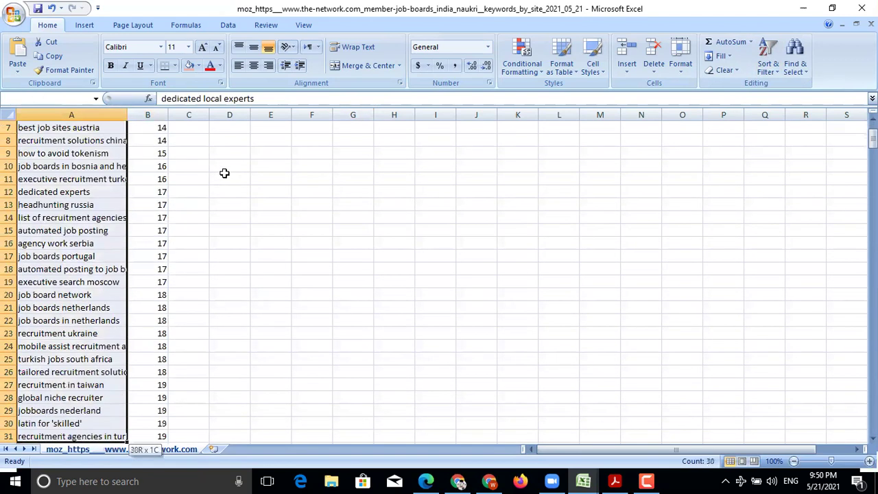
key(shift+Down)
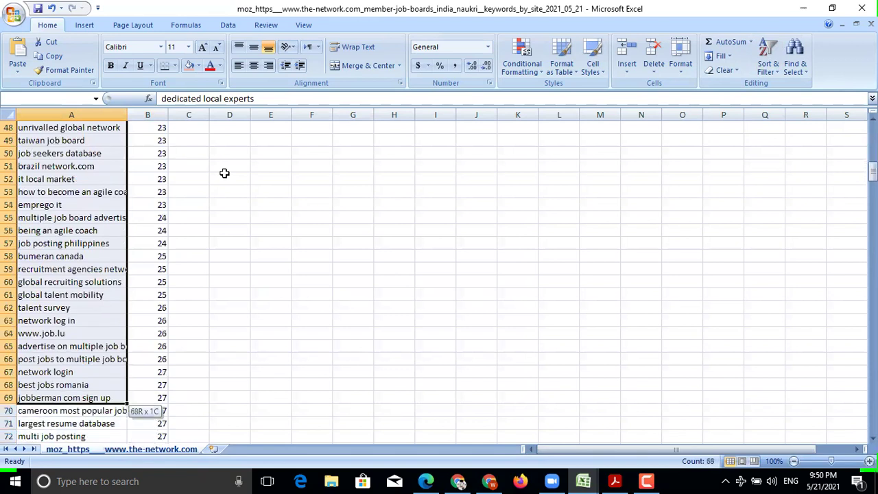
key(shift+Up)
key(shift+Up)
key(shift+Down)
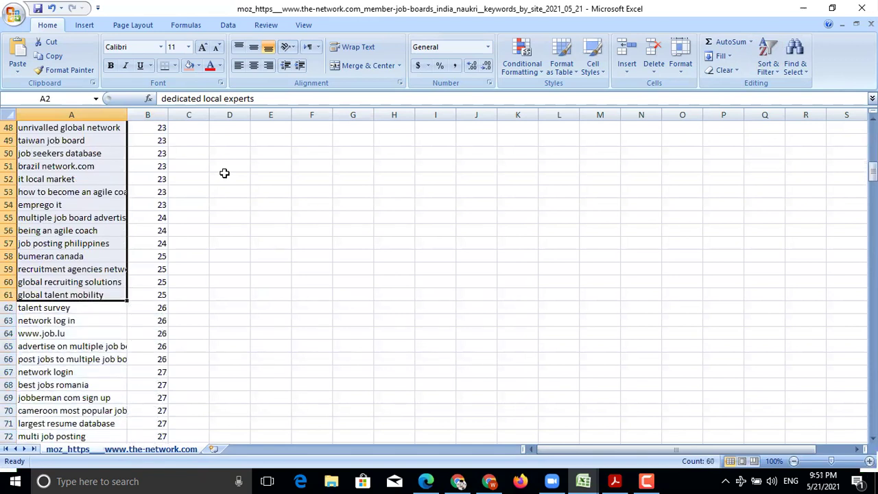
key(ctrl+c)
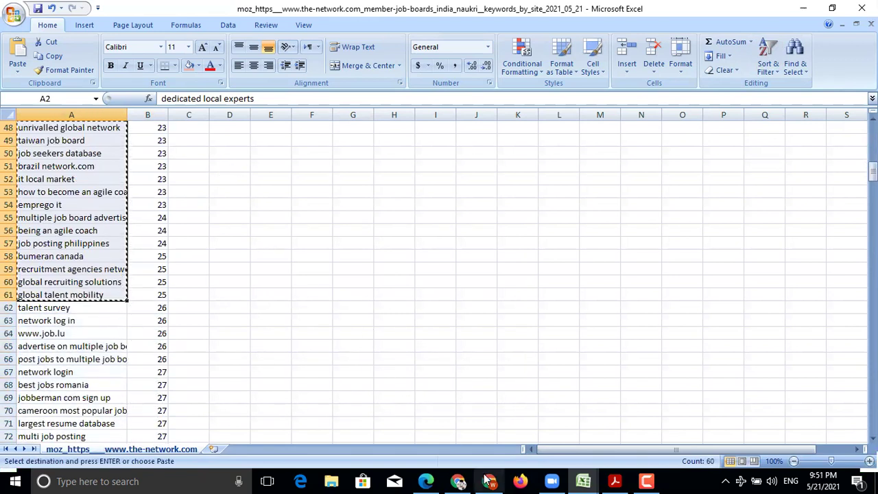
Switch to the Keywords Everywhere bulk tool in Chrome, clear its old results, and get metrics for the copied keywords.
click(489, 422)
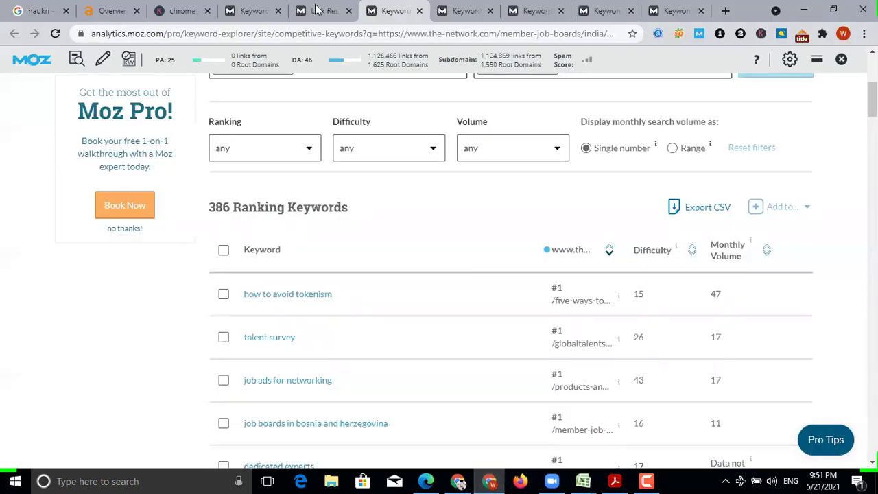
click(180, 10)
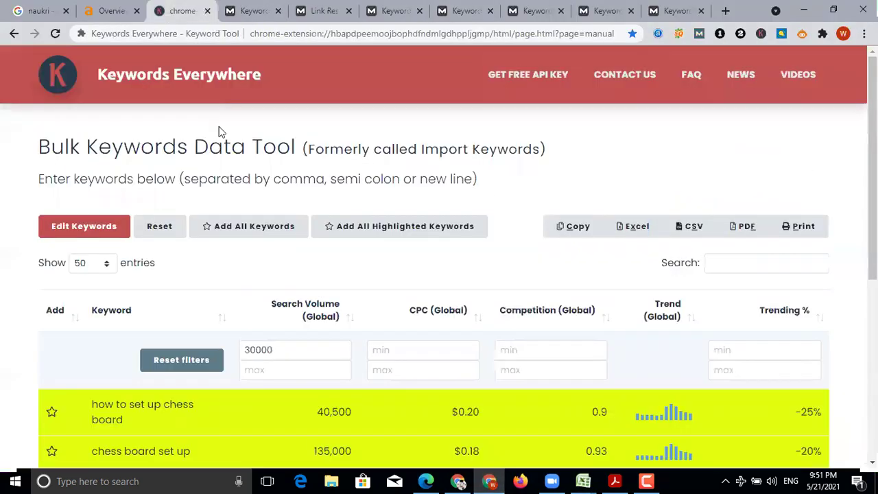
click(56, 33)
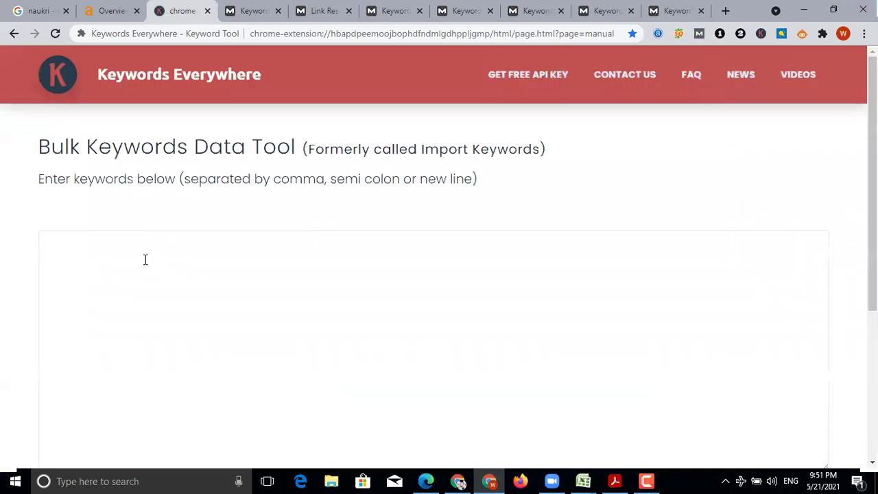
right_click(149, 266)
click(177, 337)
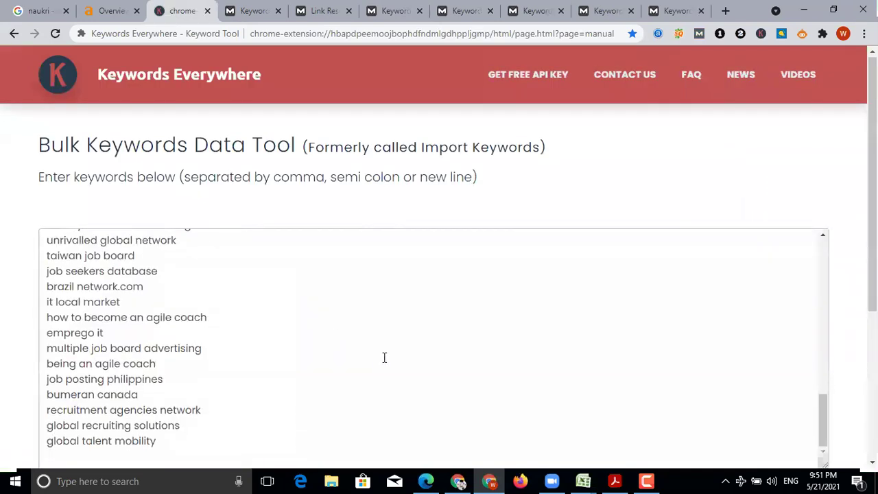
scroll(549, 364, down, 3)
click(783, 300)
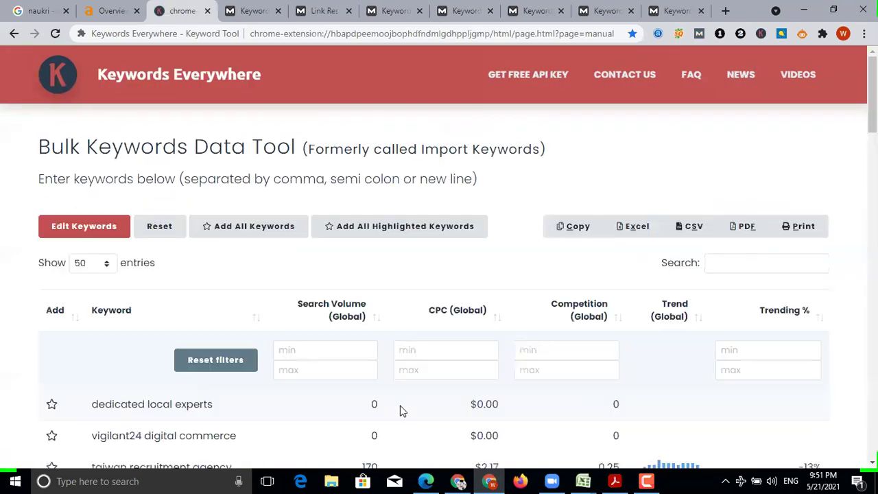
Filter the bulk keyword results to a minimum global search volume of 30000 and check for matches.
click(325, 348)
text(30000)
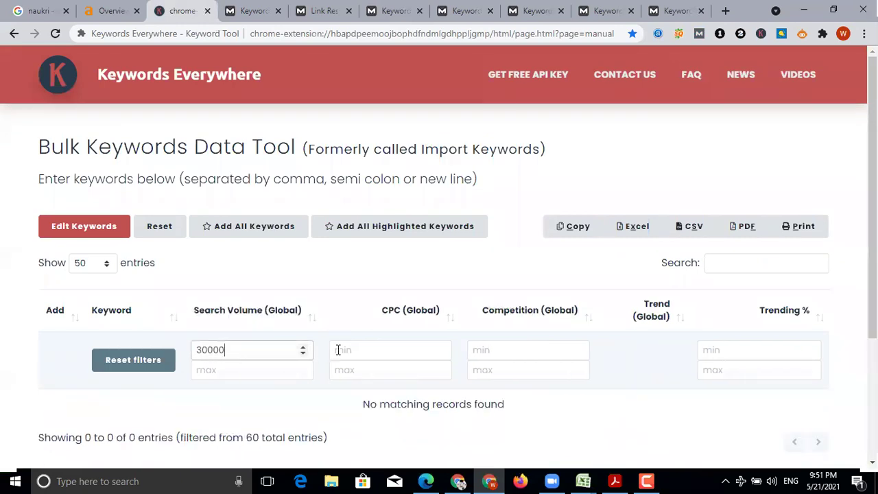
scroll(241, 385, down, 3)
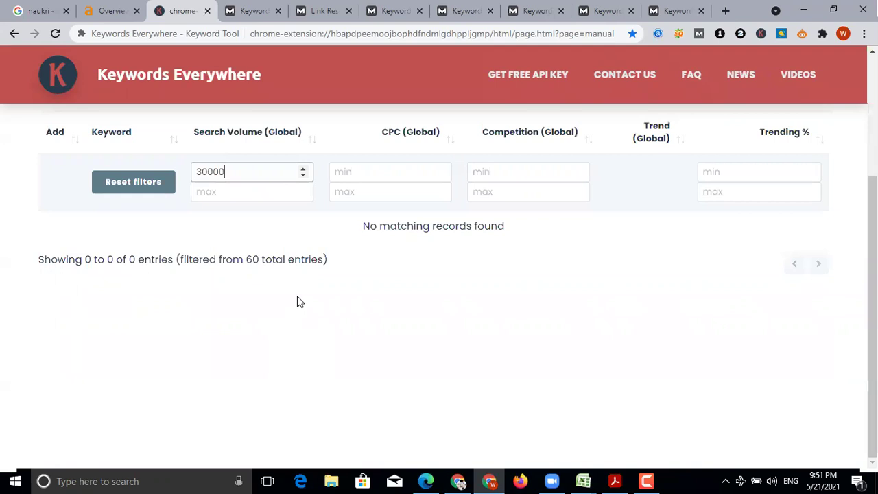
scroll(253, 308, up, 3)
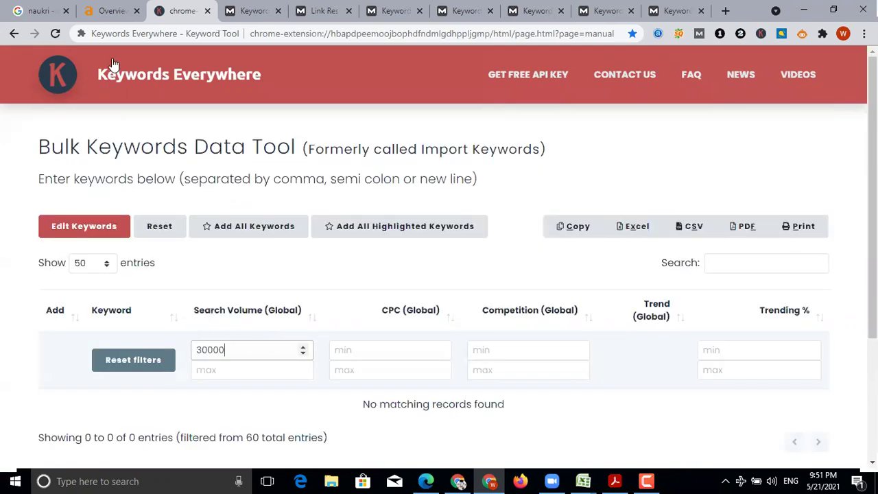
Return to the Google results for naukri, replace the query with "shayari" and review the suggested keywords with their volumes.
key(ctrl+1)
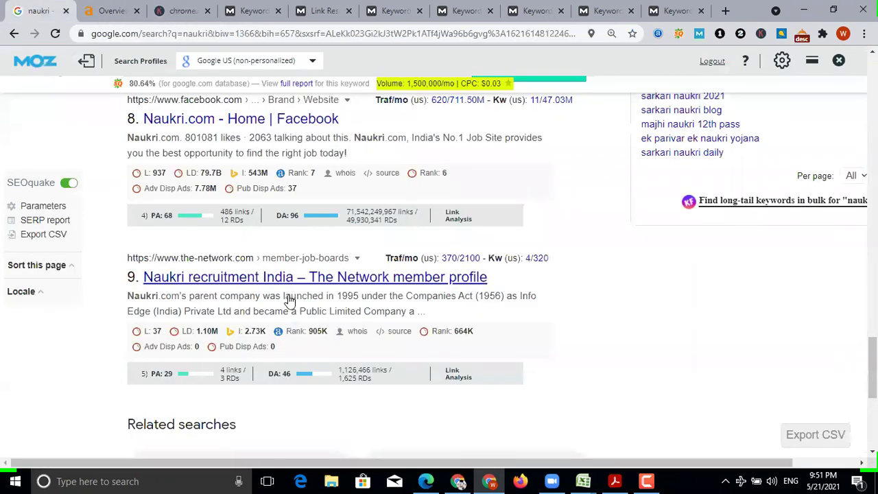
scroll(274, 274, up, 15)
scroll(242, 234, up, 3)
double_click(145, 110)
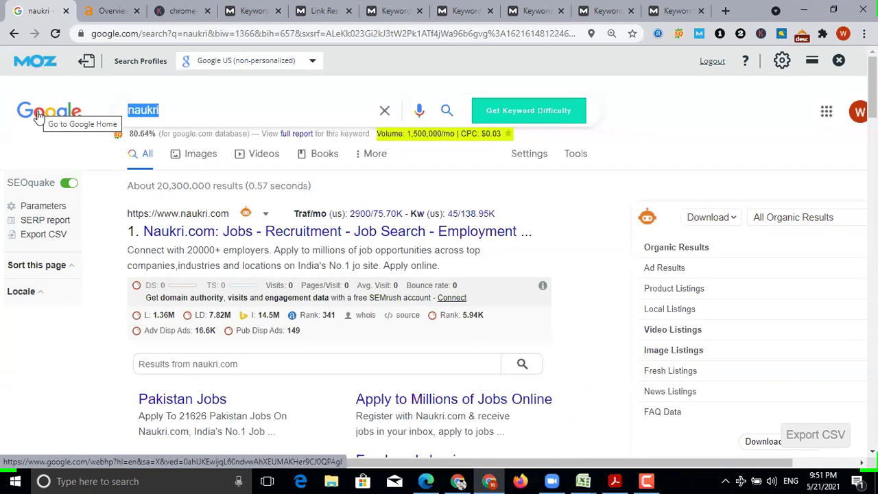
text(sha)
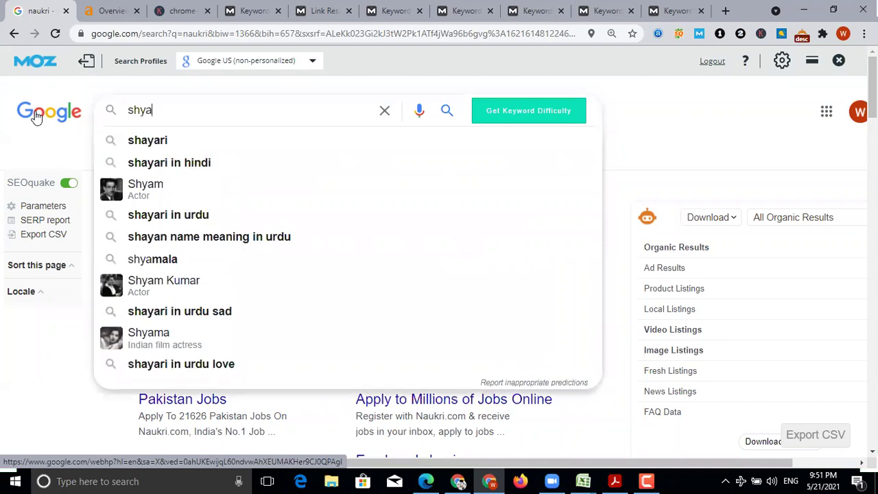
text(ya)
key(BackSpace)
key(BackSpace)
text(ay)
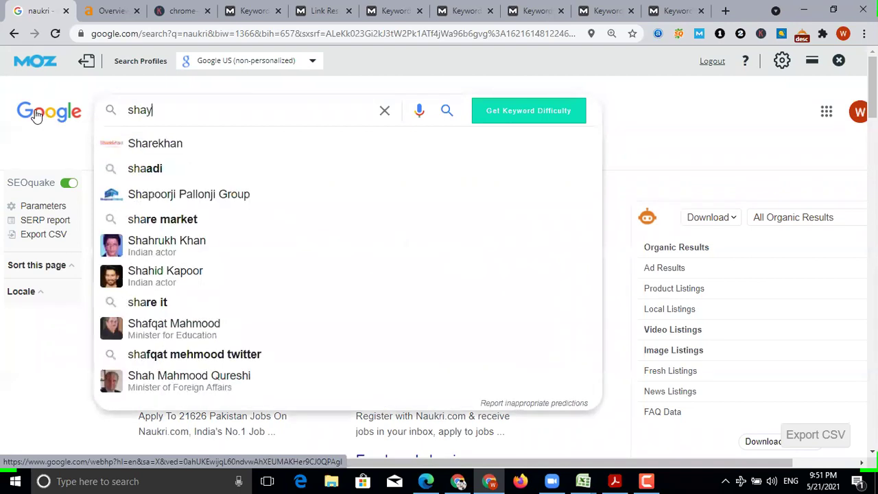
text(ari)
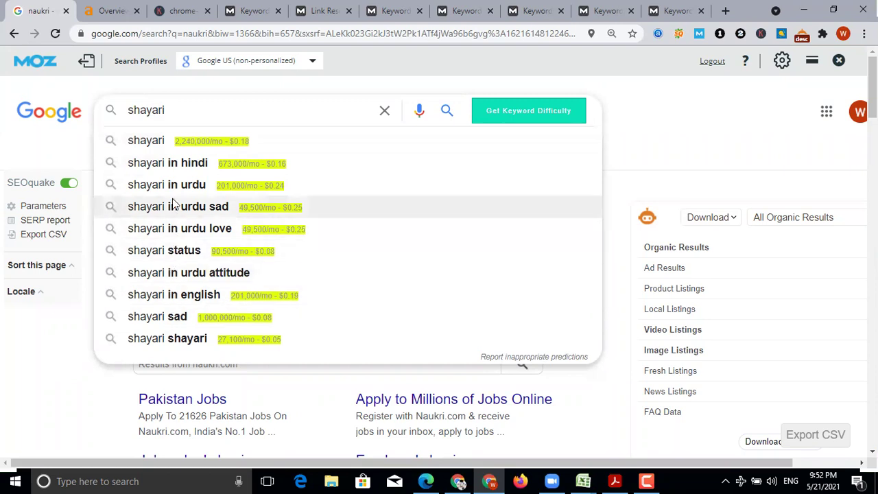
Extend the query to "shayari a" and search Google for the suggested keyword "shayari attitude".
key(BackSpace)
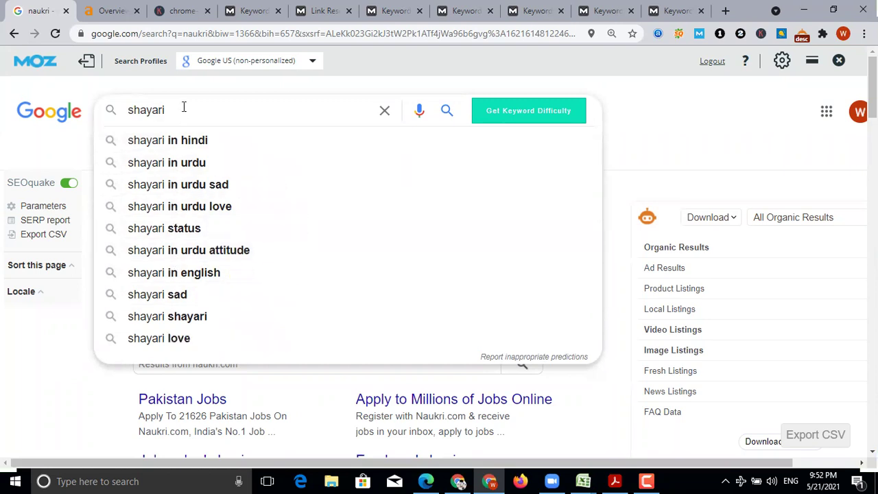
text(a)
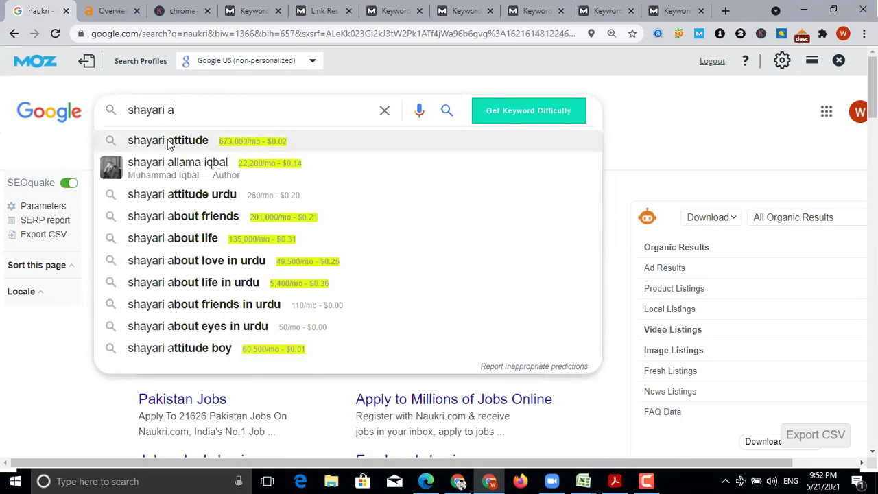
click(192, 143)
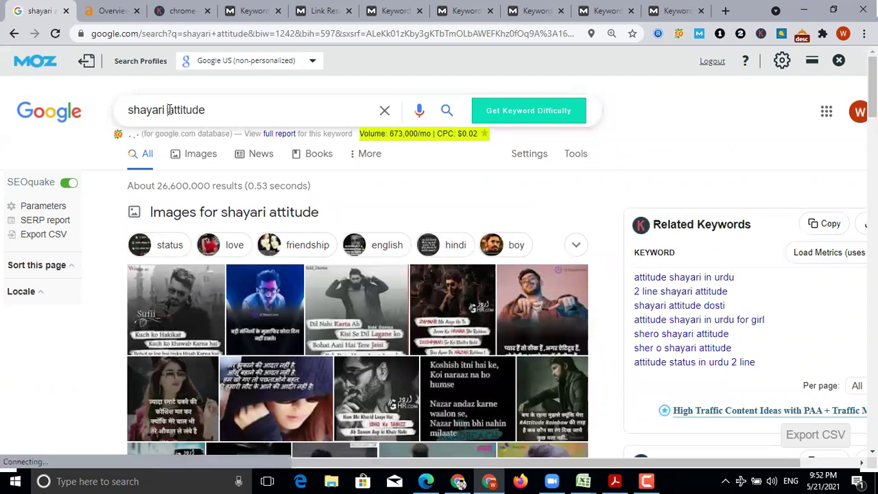
Copy the query "shayari attitude" from the Google search and open Google Trends in a new browser tab.
triple_click(169, 110)
key(ctrl+c)
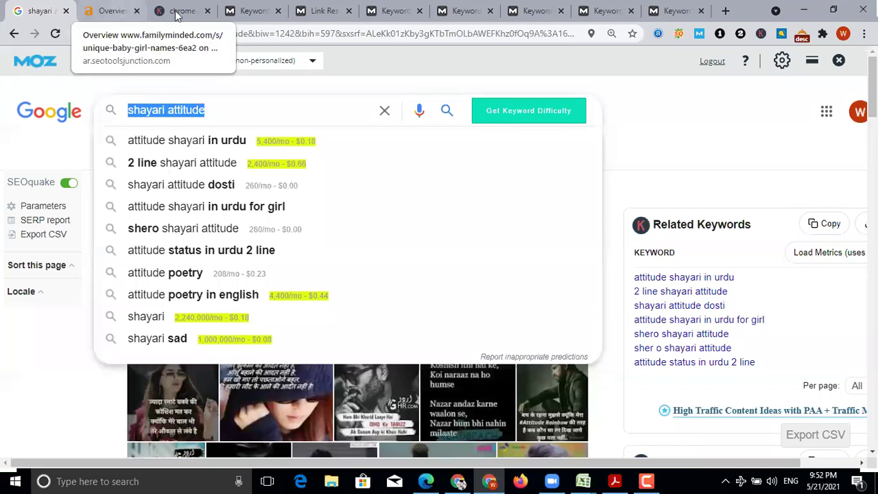
click(725, 11)
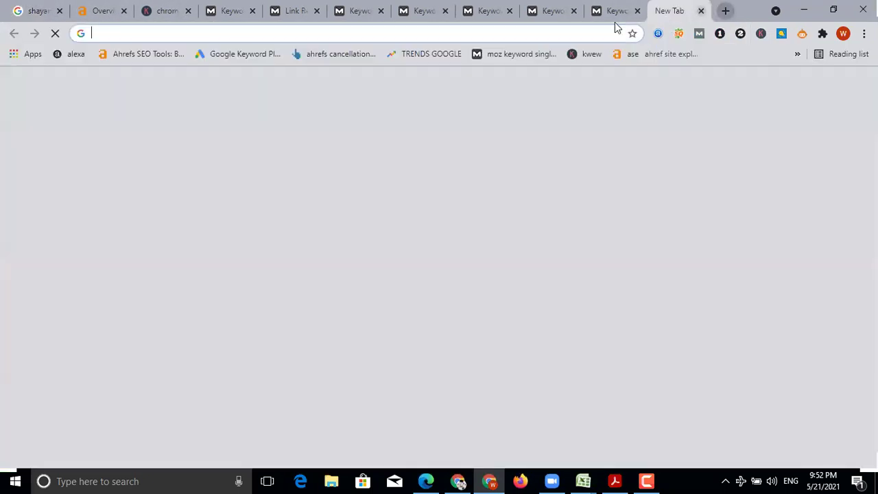
click(561, 29)
text(trends)
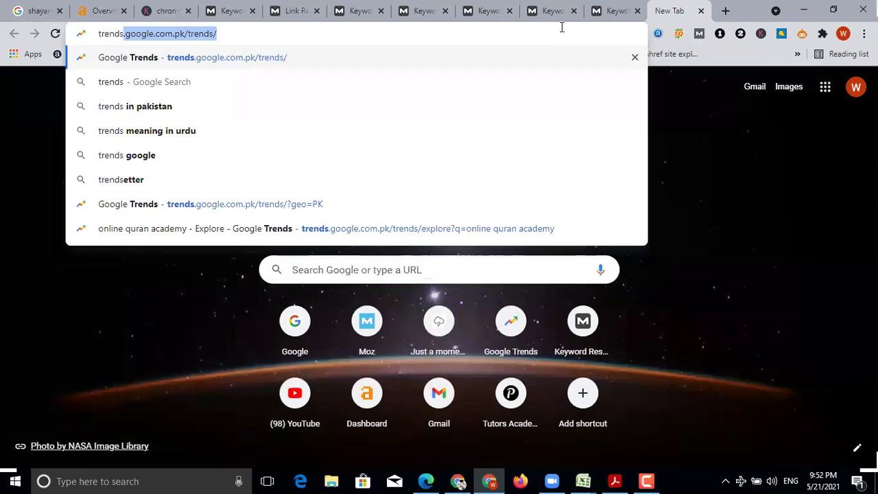
key(Return)
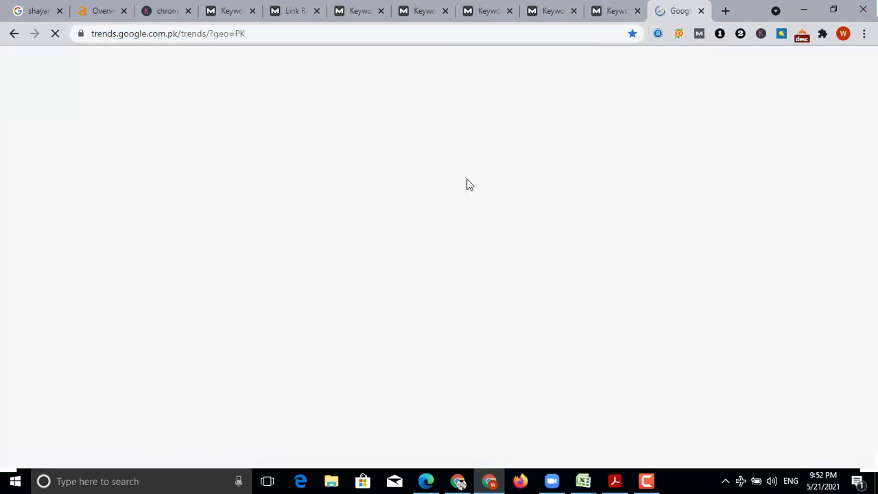
Enter the copied keyword "shayari attitude" as the Google Trends search term and explore its interest.
right_click(319, 277)
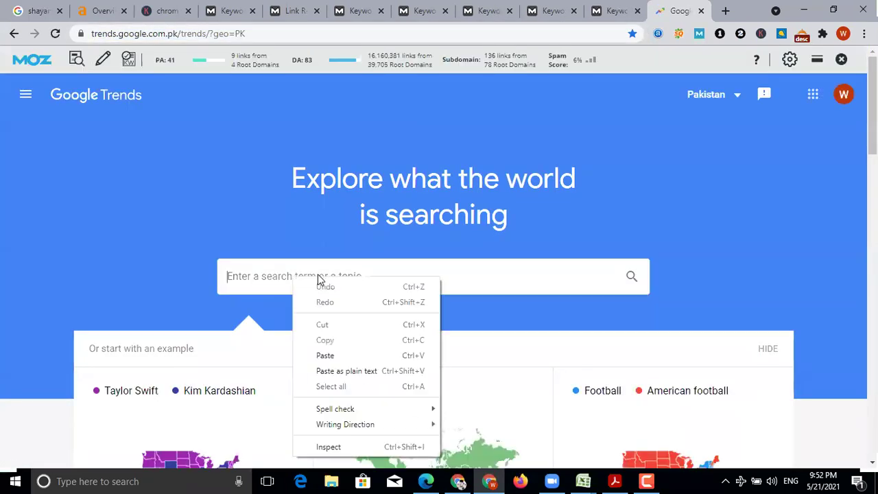
click(325, 352)
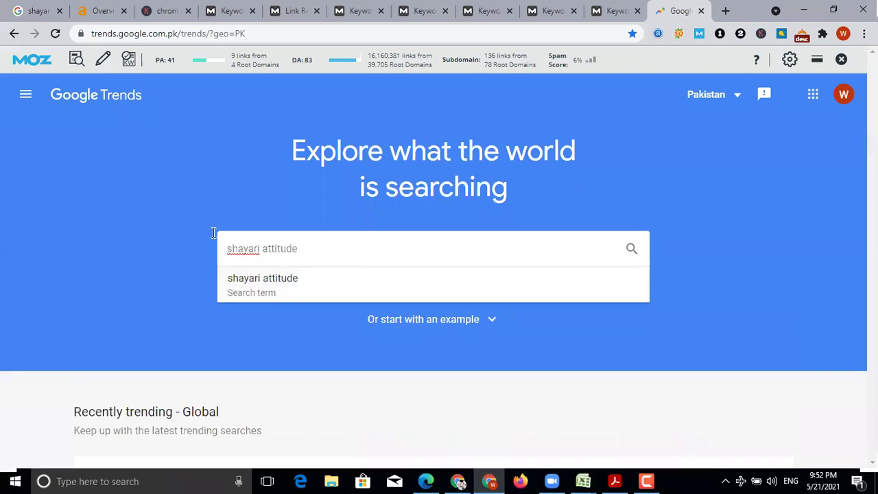
key(Return)
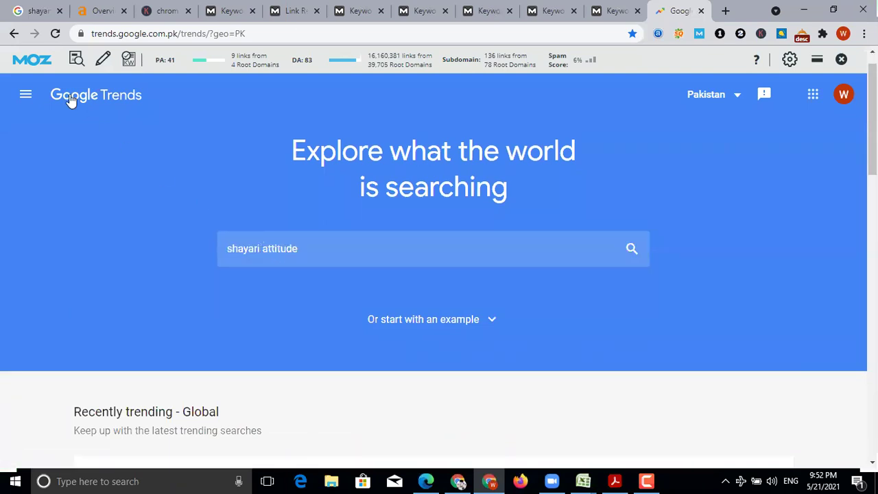
scroll(262, 208, down, 2)
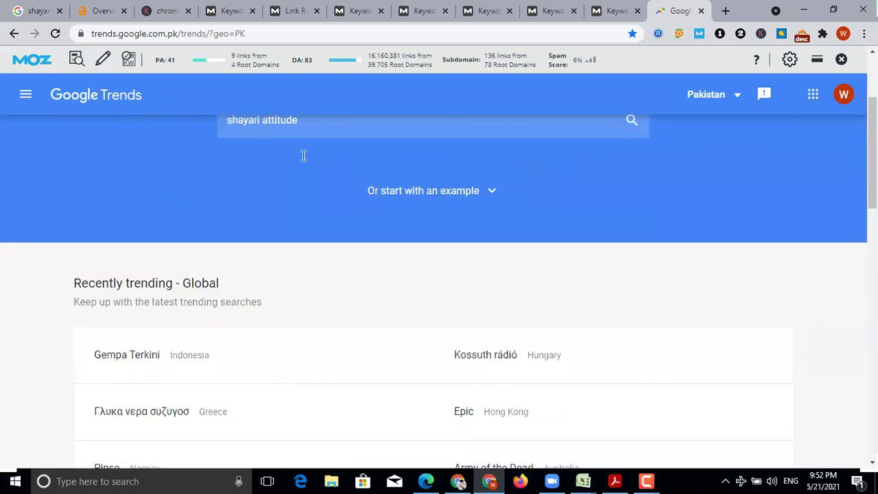
scroll(304, 155, up, 2)
click(318, 247)
double_click(320, 247)
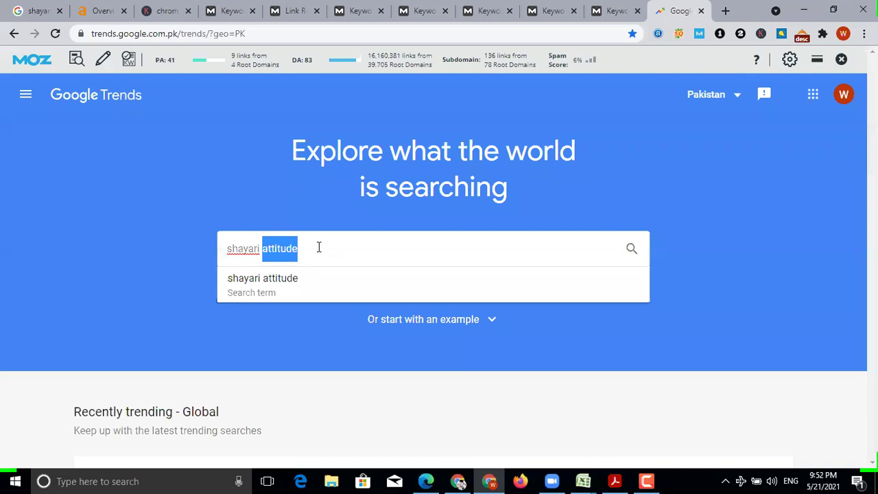
key(Return)
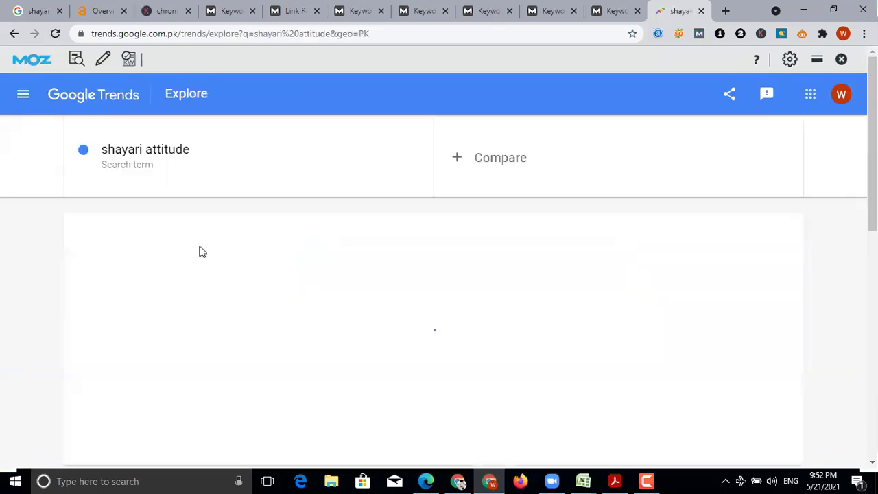
Set the Trends region to Worldwide and review the keyword's interest by region.
click(114, 224)
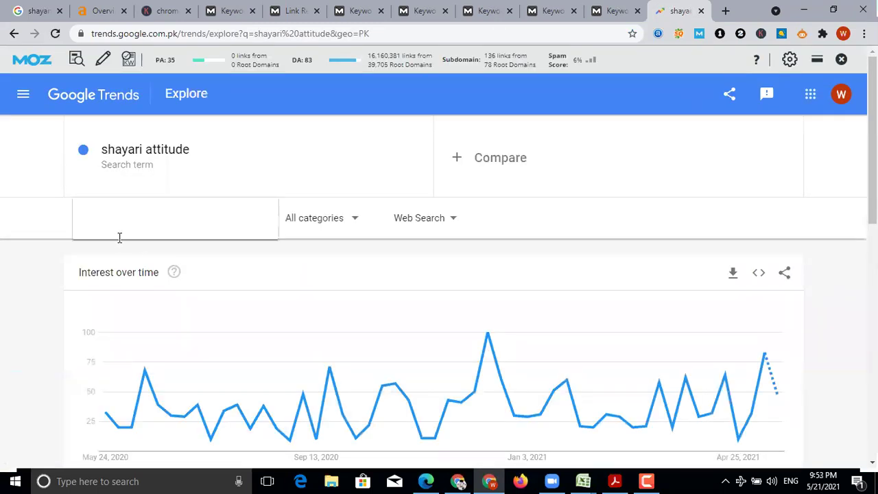
click(119, 231)
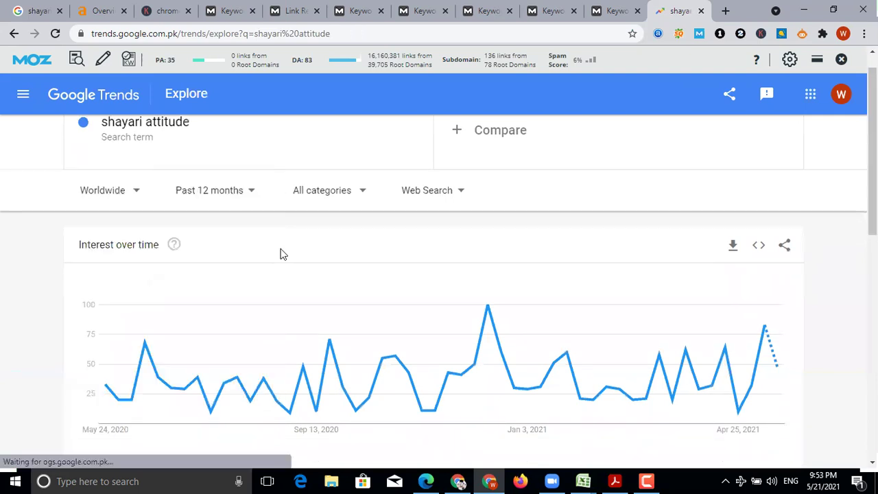
scroll(554, 304, down, 5)
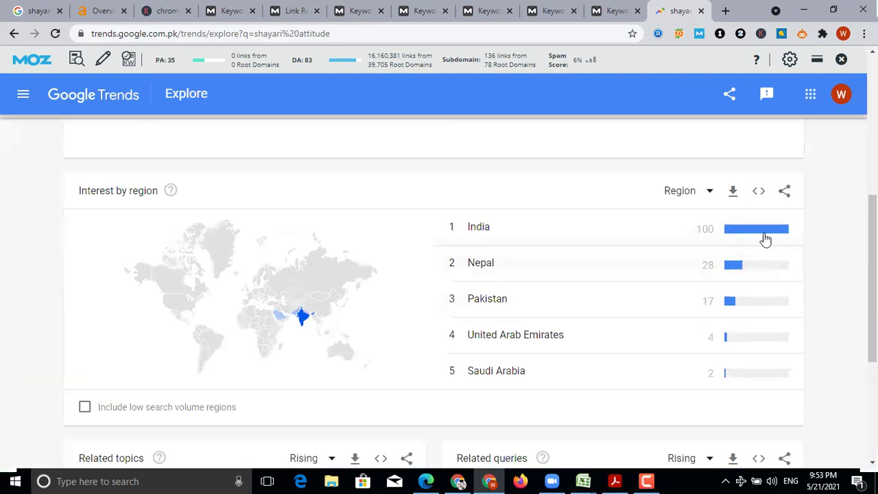
scroll(622, 254, up, 5)
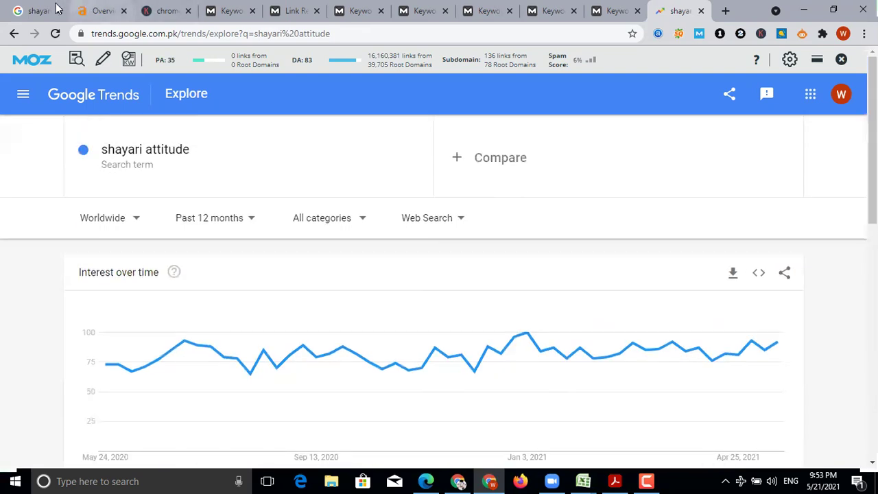
Return to the Google results for "shayari attitude", set the search region to India in the search settings and save.
click(46, 10)
click(241, 117)
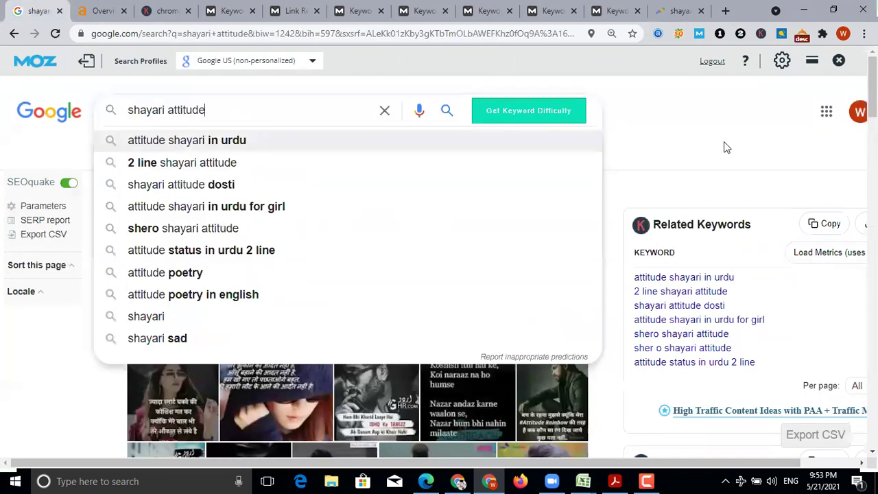
click(601, 149)
click(529, 155)
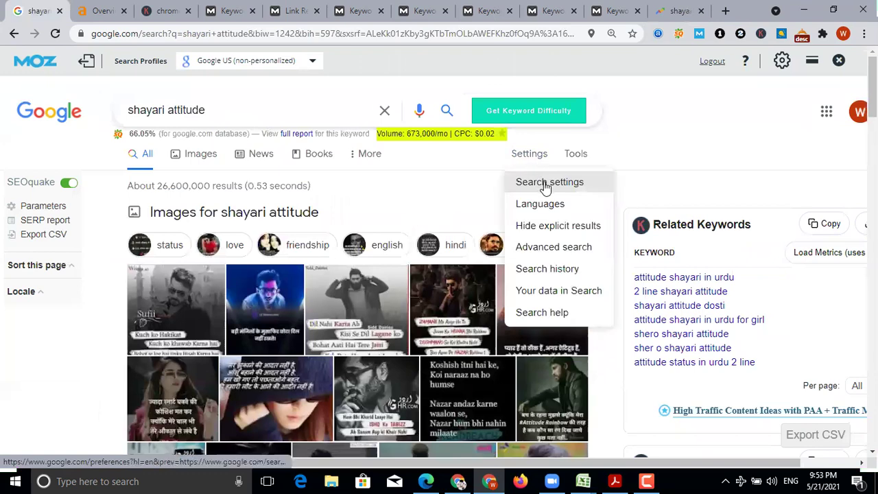
click(523, 184)
scroll(310, 292, down, 10)
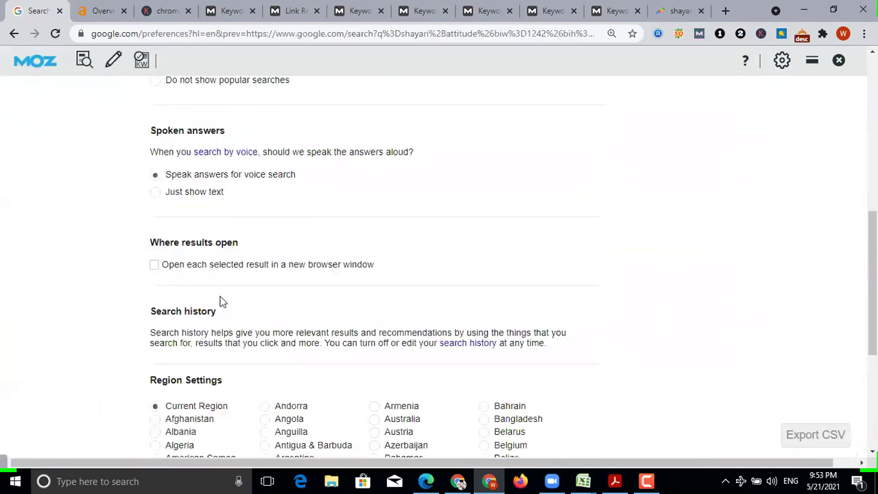
click(183, 342)
scroll(275, 329, down, 4)
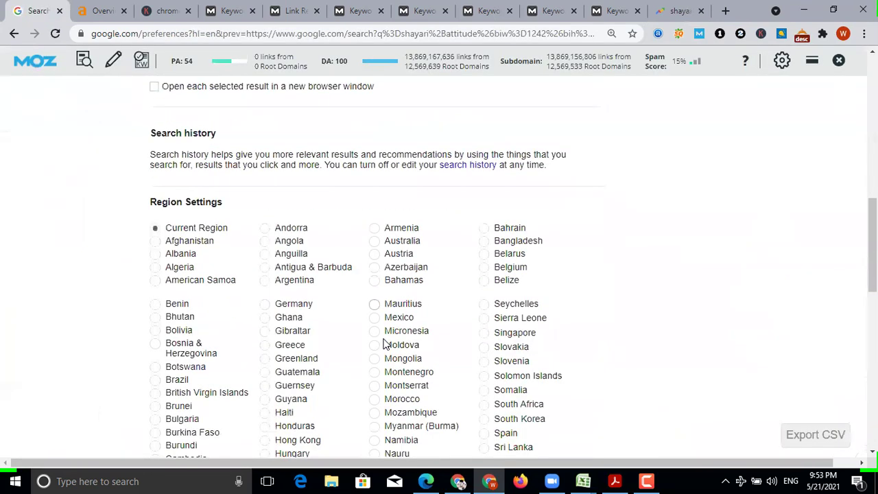
scroll(269, 328, up, 2)
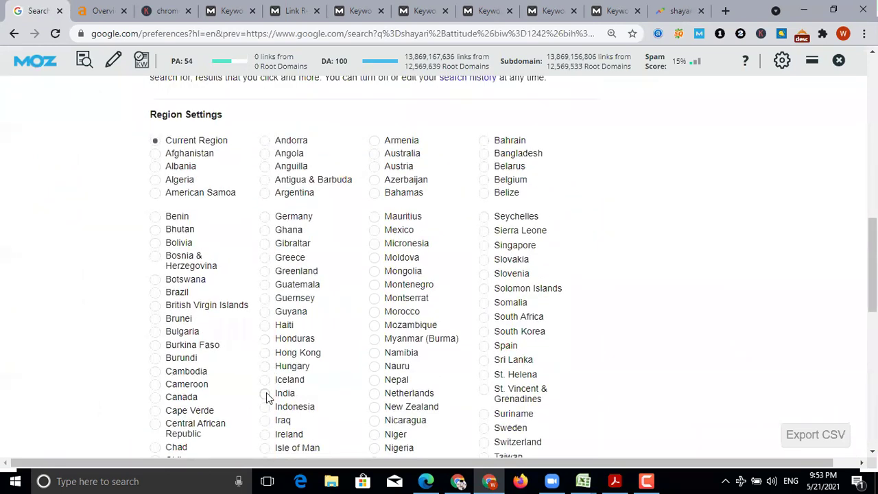
scroll(584, 353, down, 9)
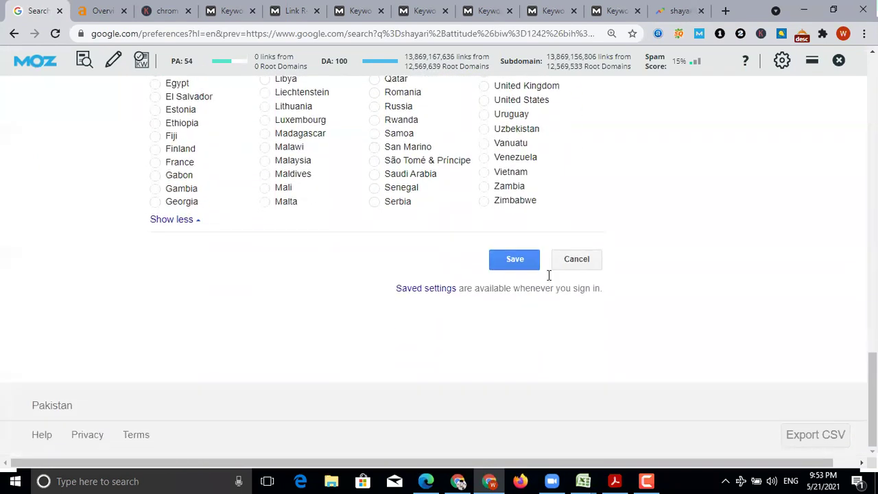
click(510, 258)
click(551, 108)
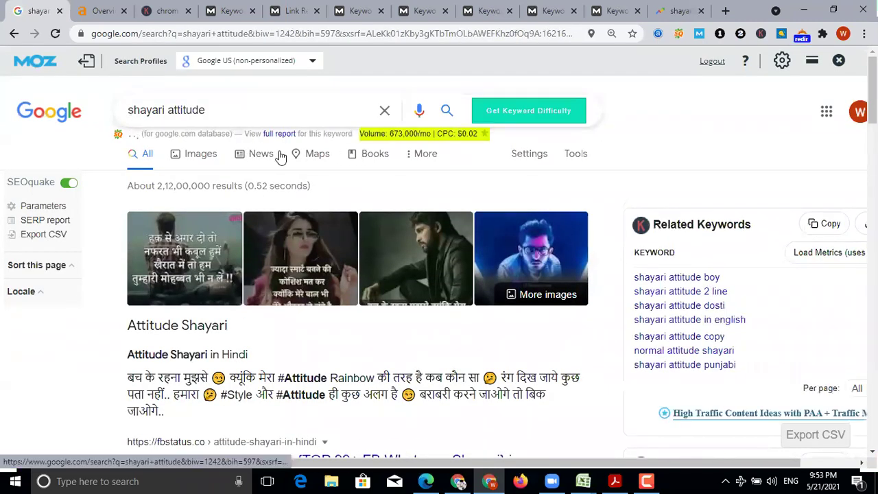
Examine the page authority and domain authority of the organic results ranking for "shayari attitude".
scroll(284, 162, down, 5)
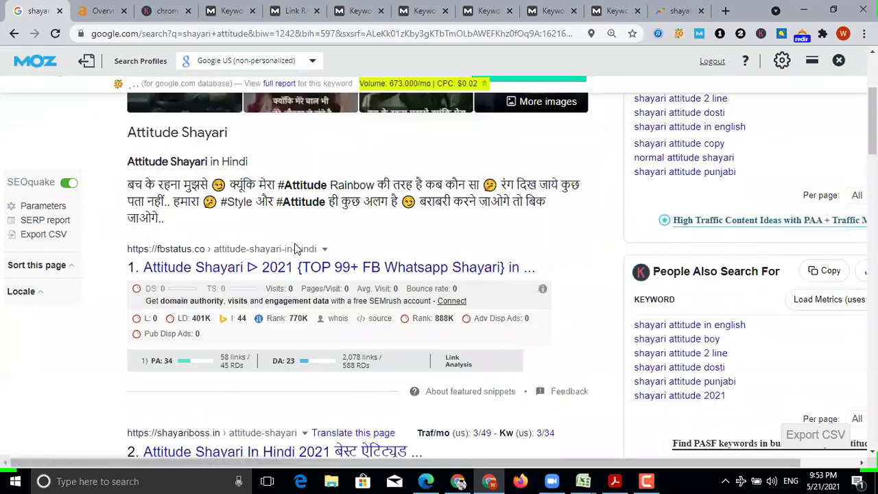
scroll(289, 304, down, 10)
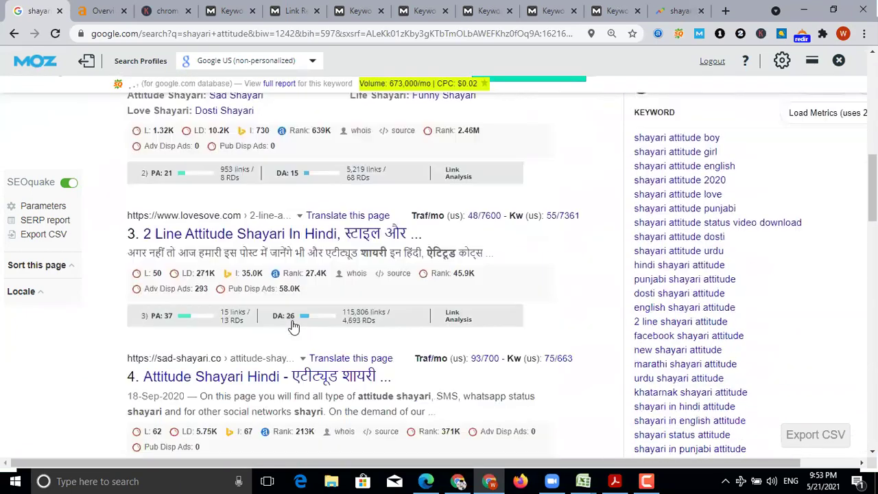
scroll(295, 292, down, 5)
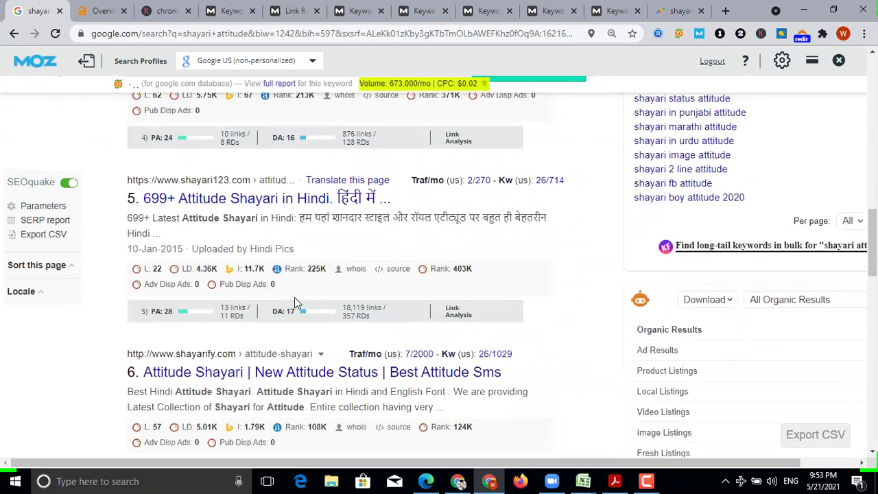
scroll(295, 307, down, 5)
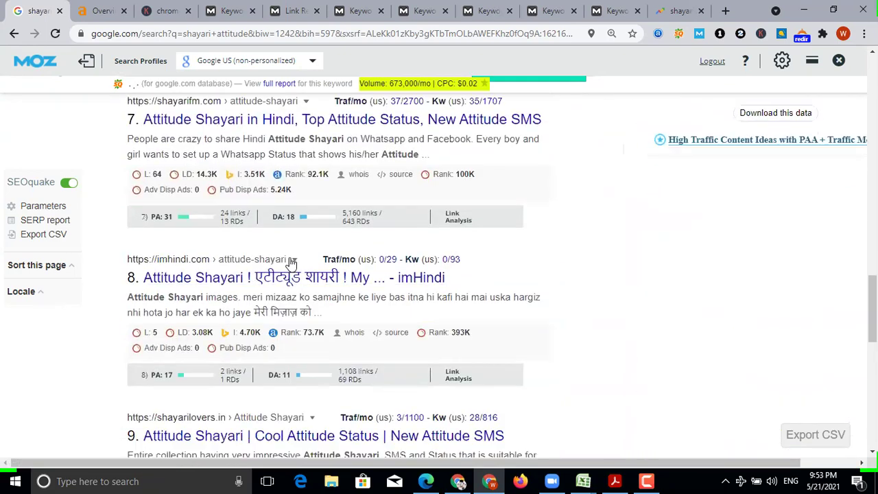
scroll(291, 252, down, 7)
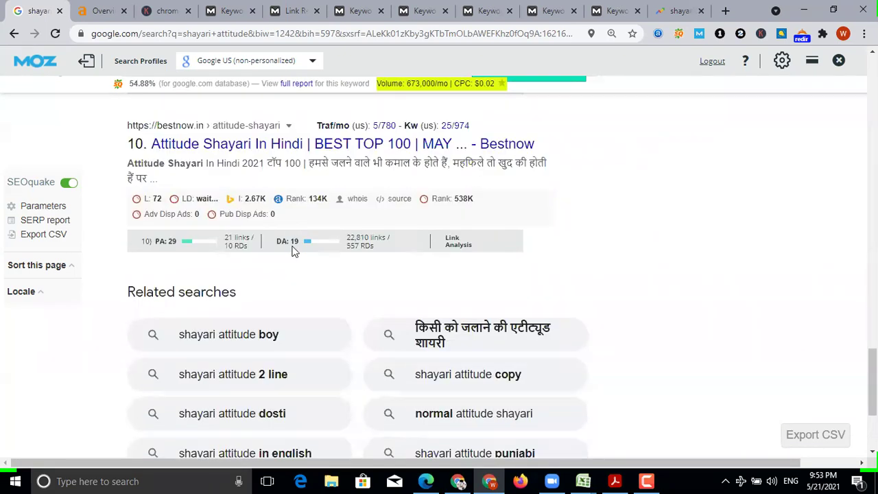
scroll(294, 248, up, 12)
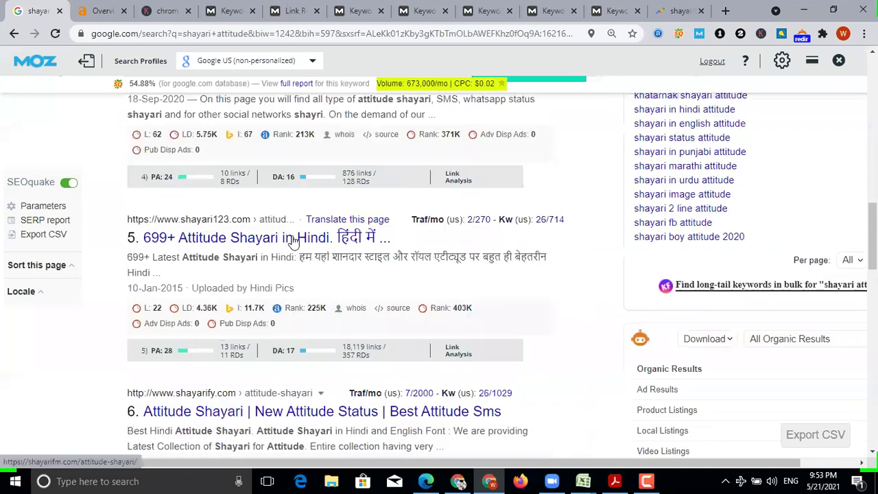
scroll(294, 244, up, 8)
Copy "shayari attitude" from the Google search, replace "chess rules" with it in Moz Keyword Overview and analyze it for United States - en-US.
triple_click(168, 112)
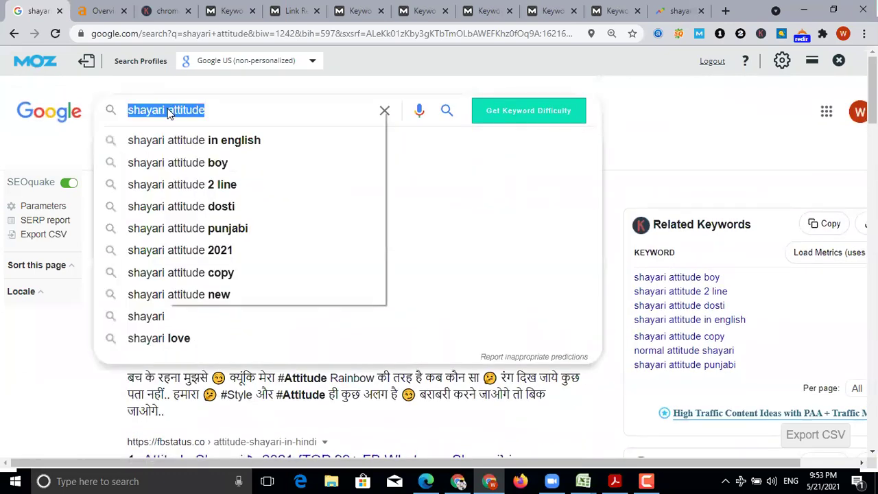
right_click(168, 111)
click(217, 134)
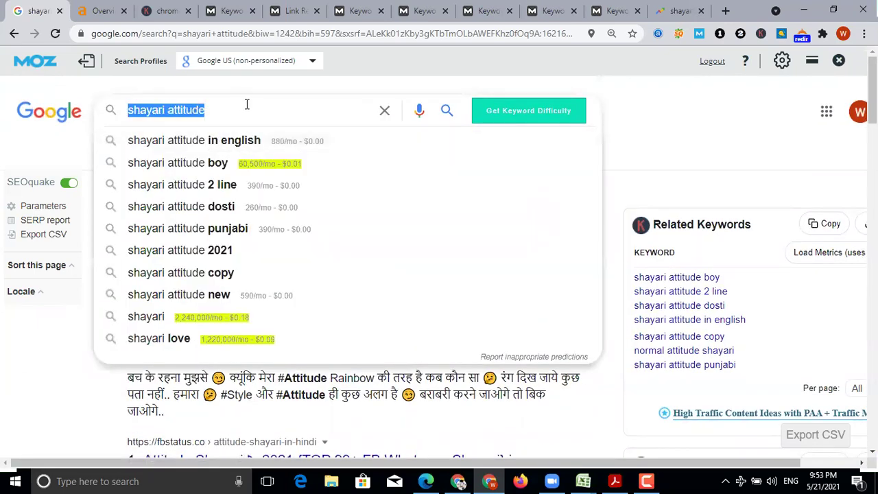
click(359, 10)
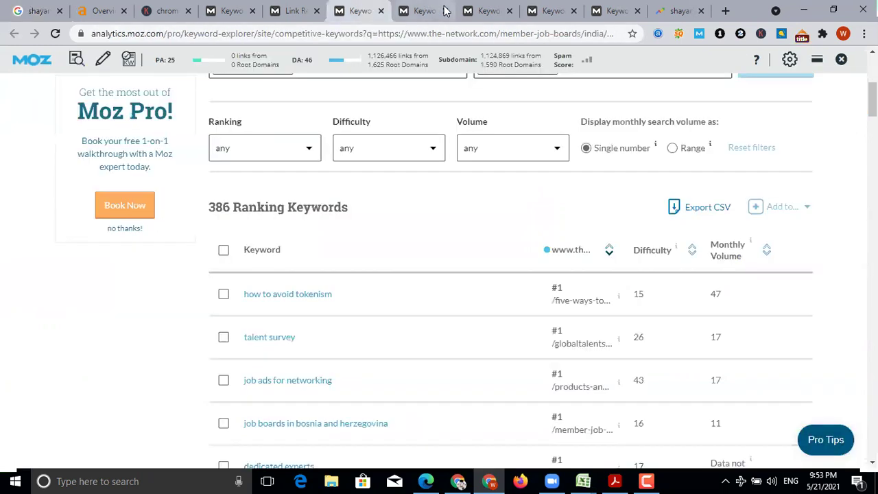
click(424, 10)
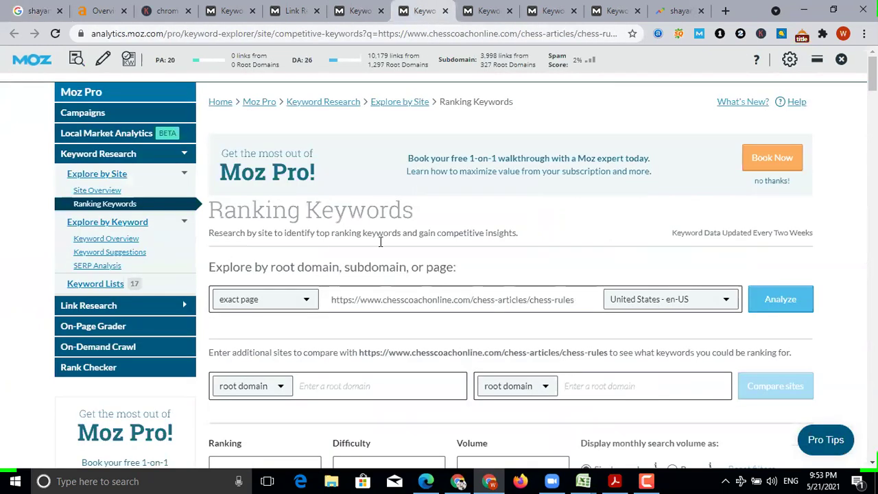
click(489, 11)
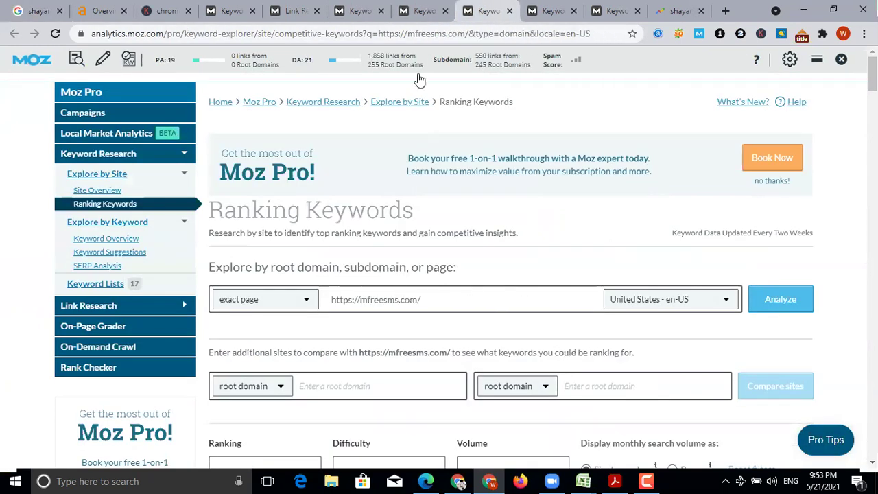
click(237, 12)
triple_click(267, 300)
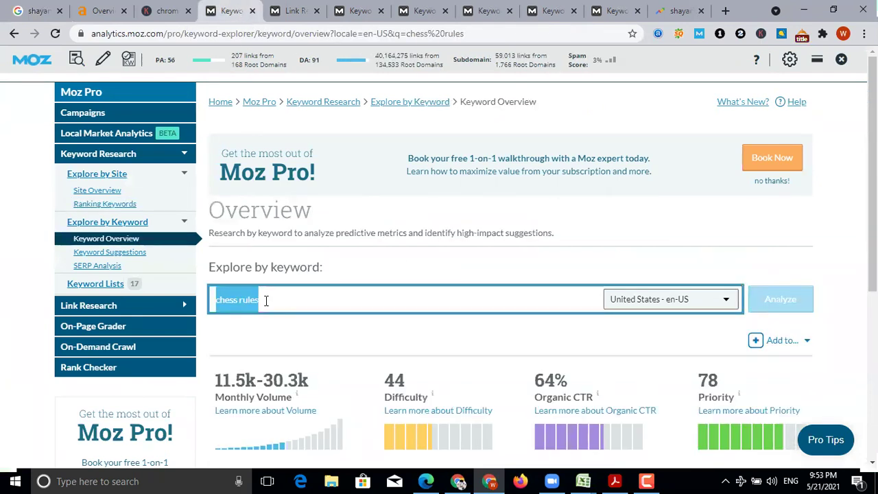
right_click(267, 300)
click(312, 152)
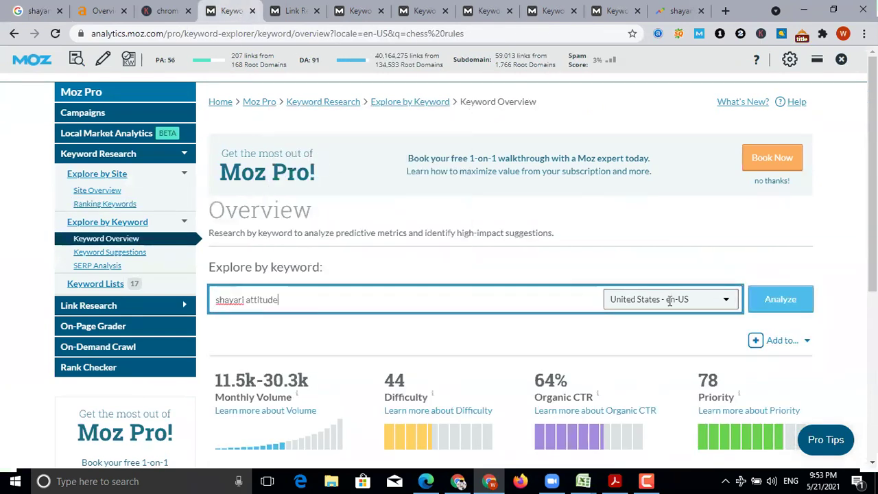
click(779, 300)
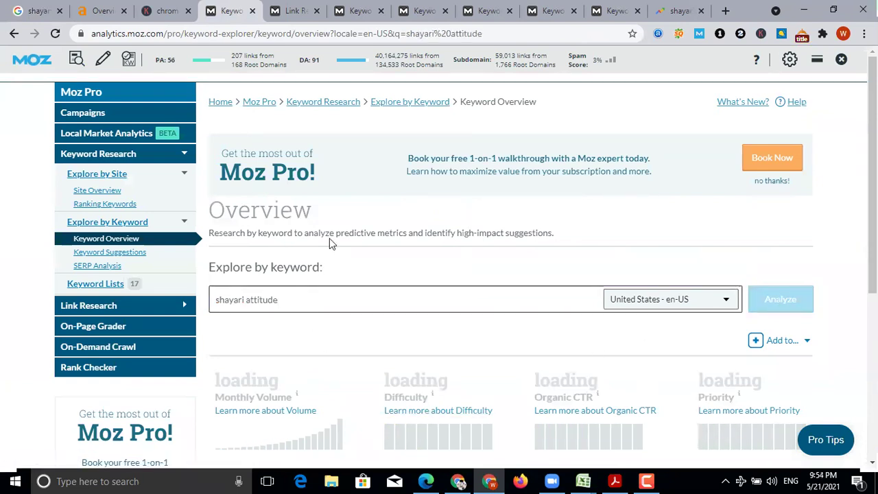
Check the Moz difficulty score for "shayari attitude" and close the Google results tab.
scroll(330, 238, down, 1)
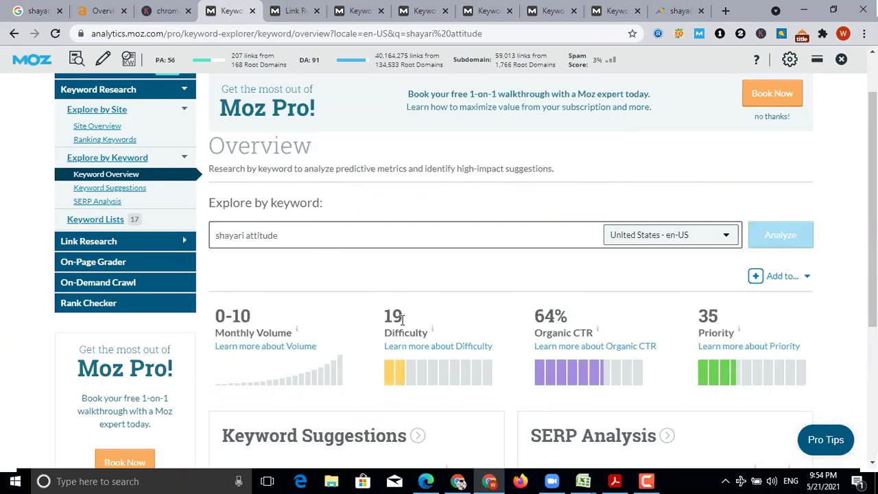
mouse_move(386, 315)
mouse_down()
mouse_move(408, 314)
mouse_move(388, 316)
mouse_up()
click(58, 11)
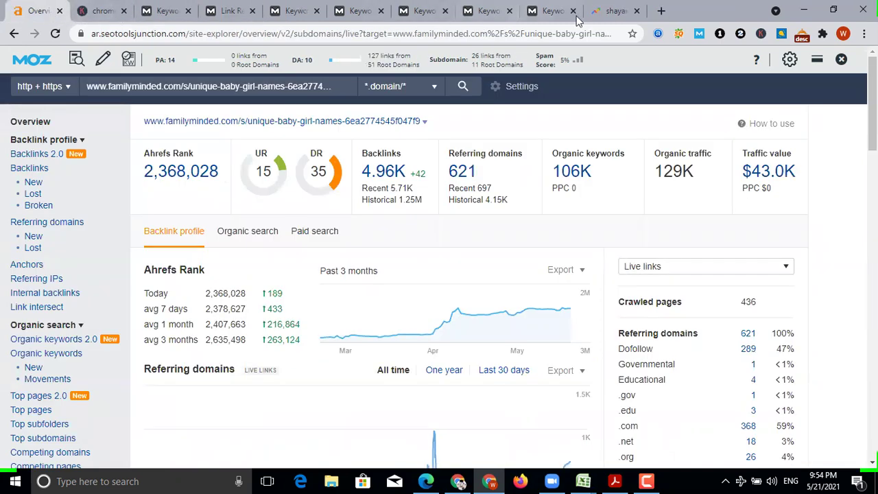
Open a new tab and search Google for "shayari attitude".
click(661, 11)
click(589, 33)
text(a)
key(BackSpace)
key(BackSpace)
text(a)
key(BackSpace)
key(BackSpace)
text(shay)
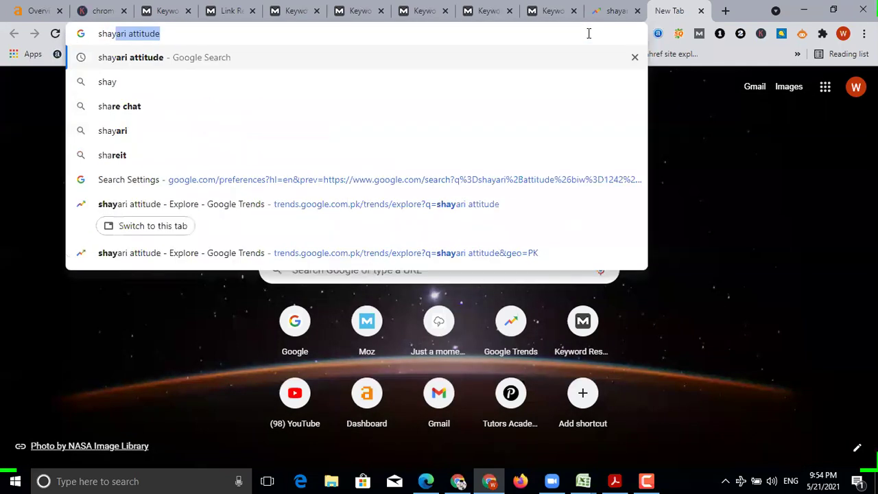
click(146, 59)
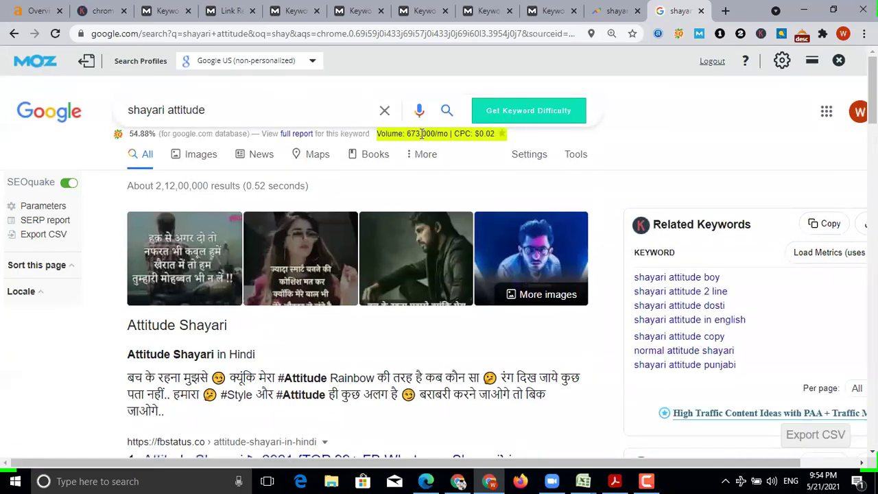
Review the ten ranking sites in the reopened "shayari attitude" results, comparing their authority and link metrics.
scroll(309, 256, down, 8)
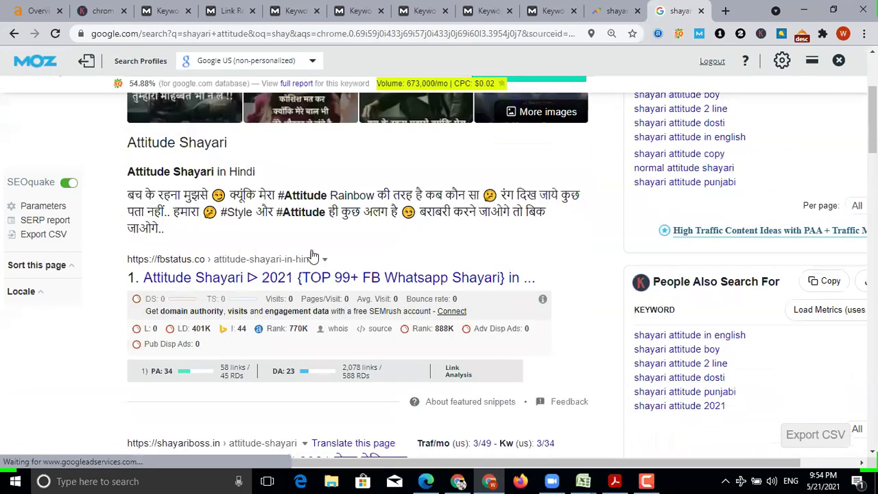
scroll(309, 329, down, 15)
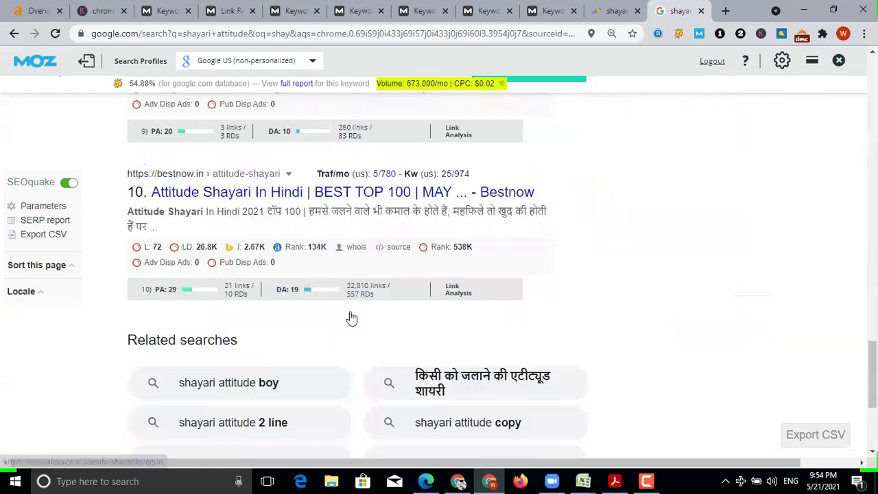
scroll(522, 137, up, 8)
scroll(553, 107, up, 4)
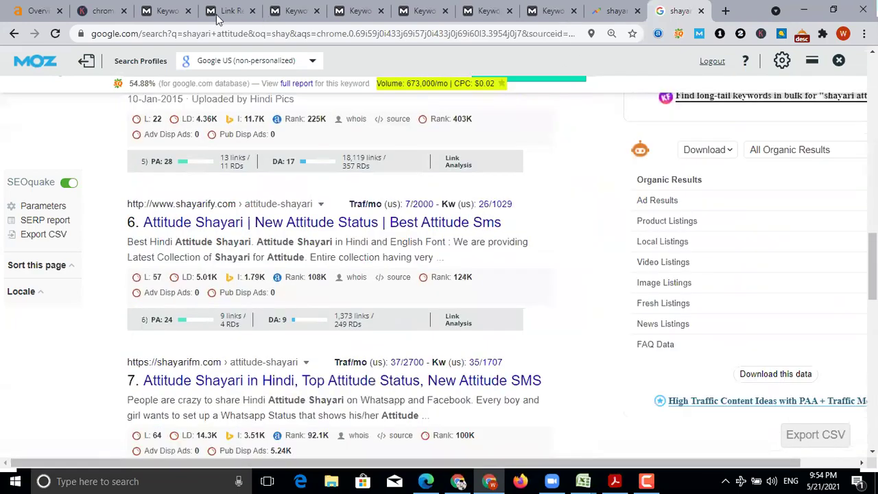
Return to Moz Keyword Overview and recheck the metrics for "shayari attitude".
click(103, 11)
click(168, 12)
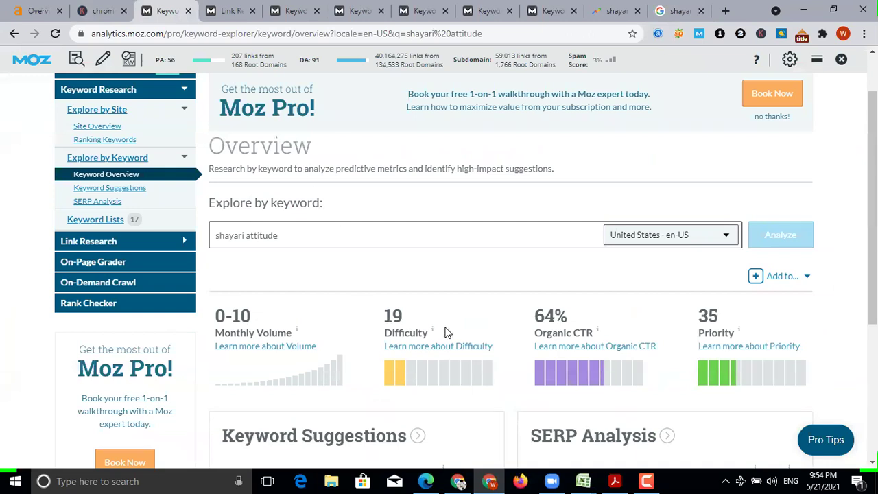
click(345, 232)
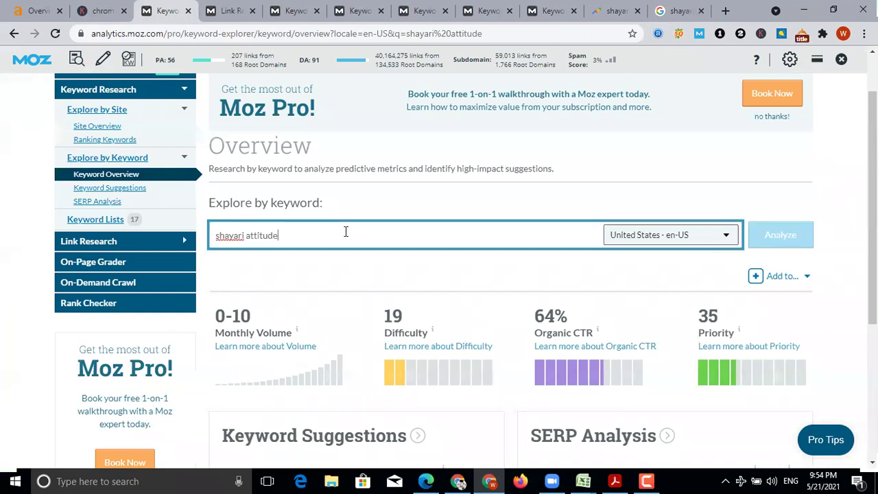
double_click(345, 231)
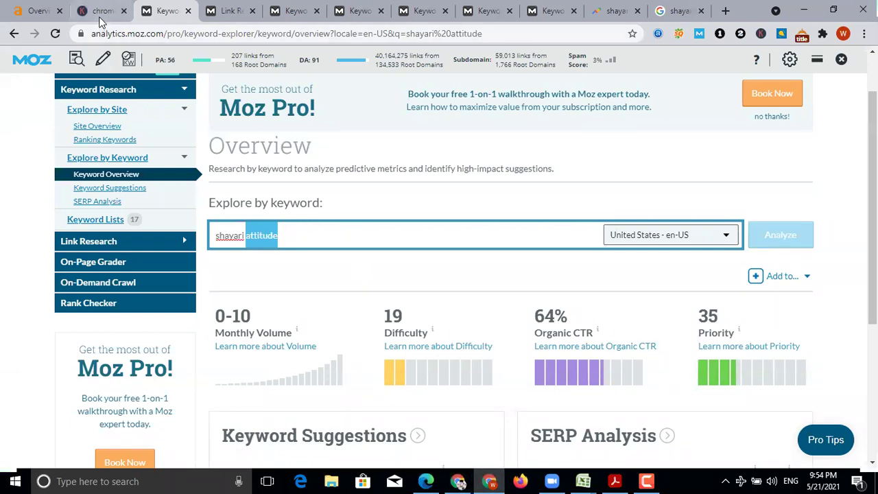
Switch to the Ahrefs Site Explorer page, clear its target URL and select the page's web address.
click(41, 11)
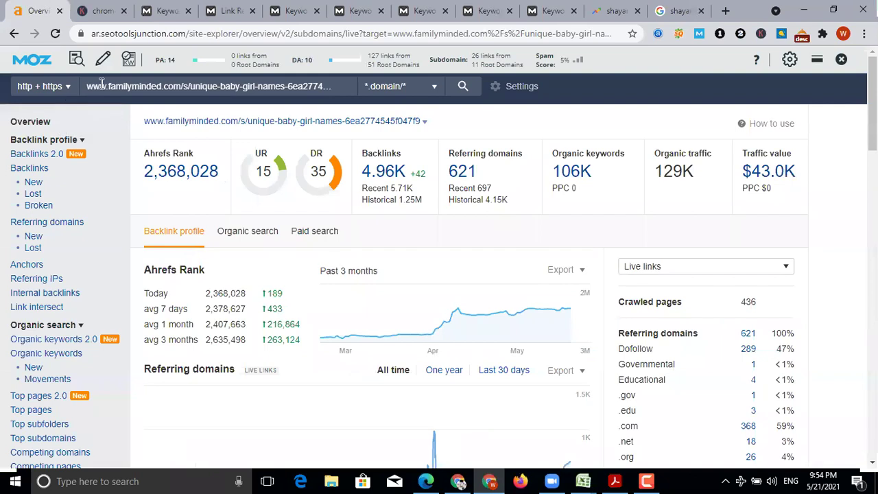
click(349, 87)
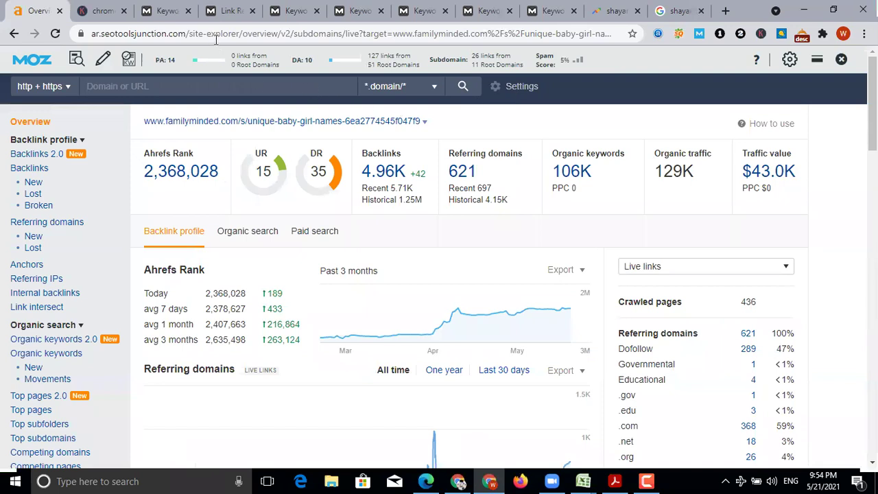
click(300, 36)
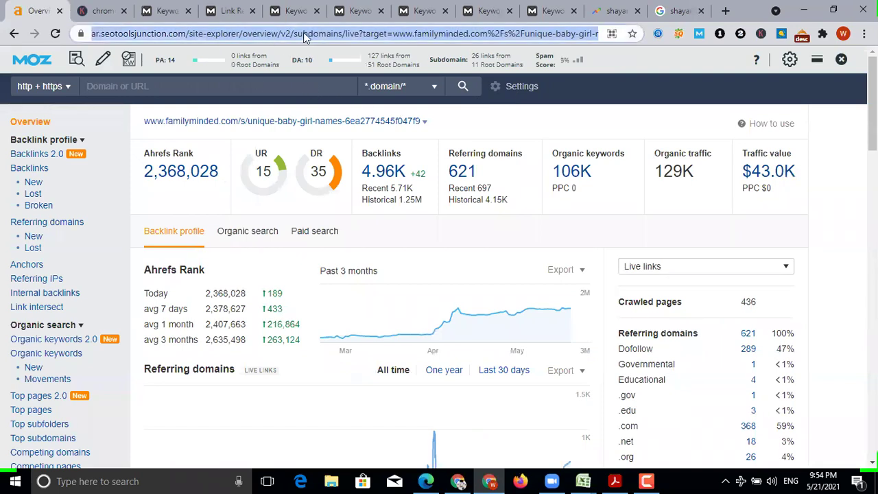
Go to seotoolsjunction.com and open Ahrefs through the Ahrefs Access resource in the membership area.
scroll(44, 412, down, 8)
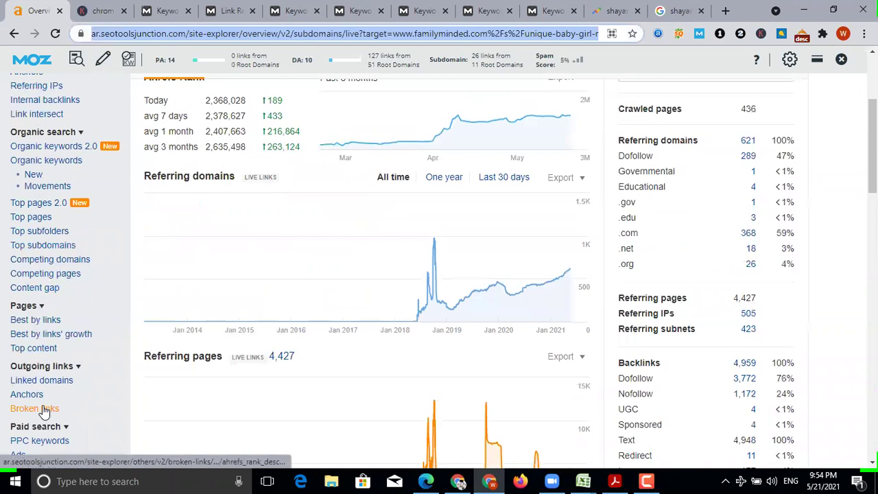
scroll(44, 411, up, 10)
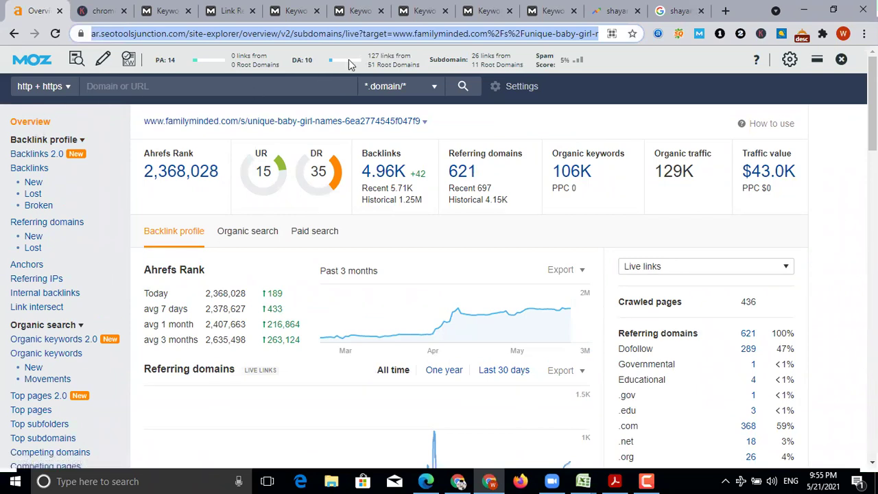
text(seotoolsjunction.com)
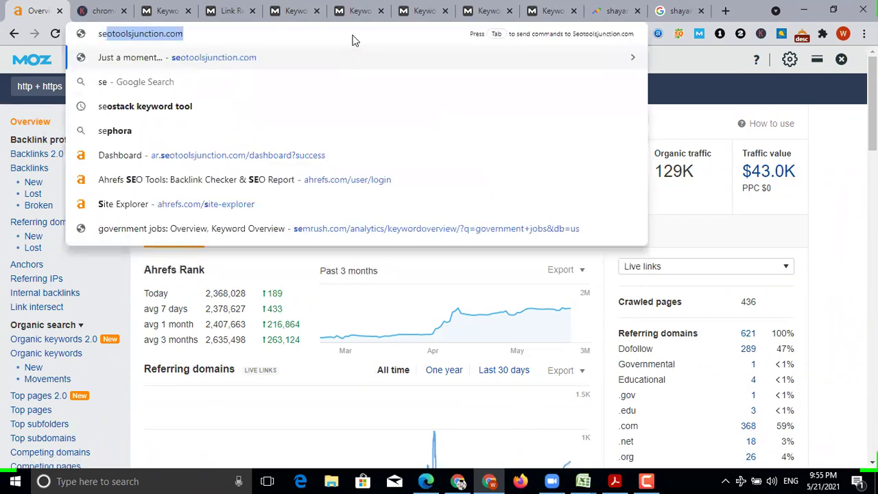
key(Return)
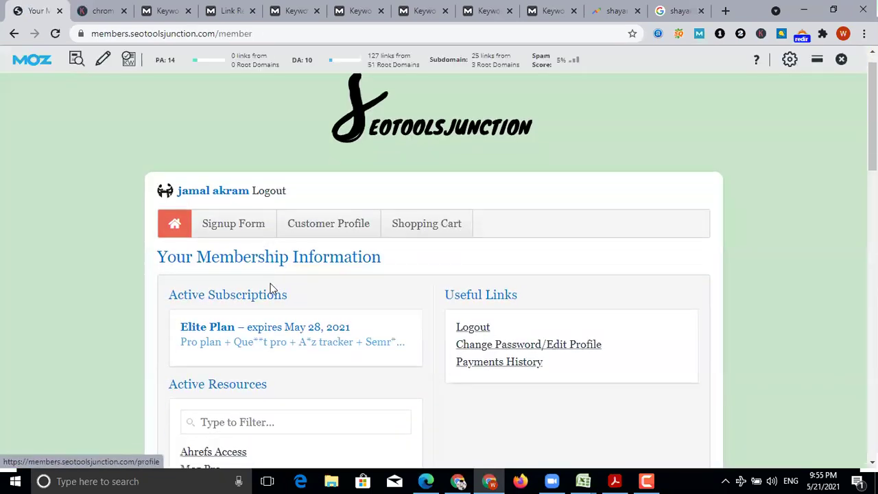
scroll(263, 288, down, 3)
click(213, 289)
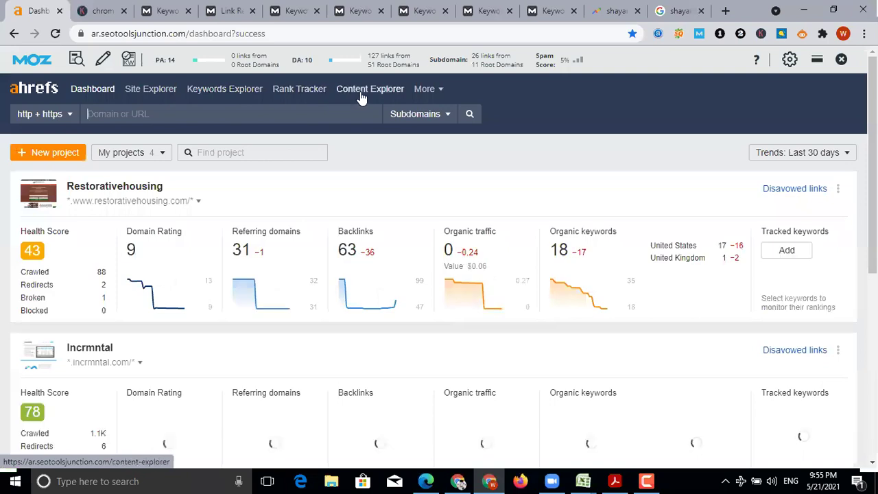
Open Keywords Explorer and run a Google search for India without entering any keyword.
click(229, 98)
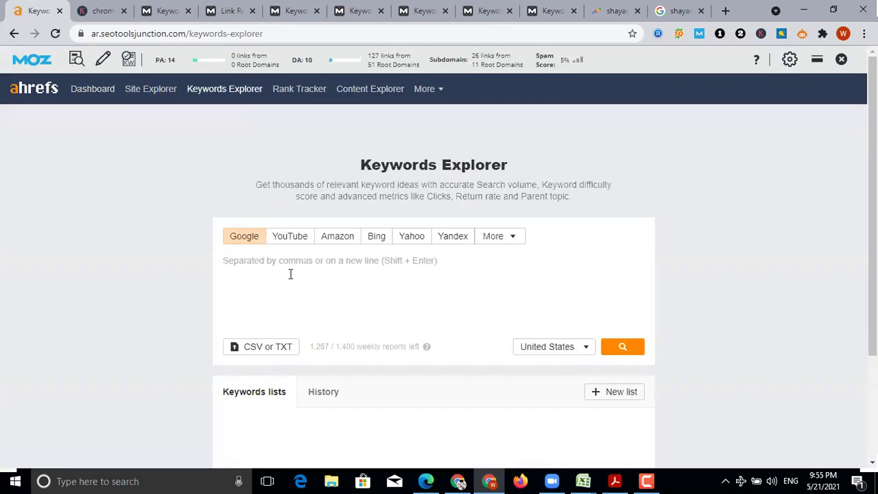
click(566, 350)
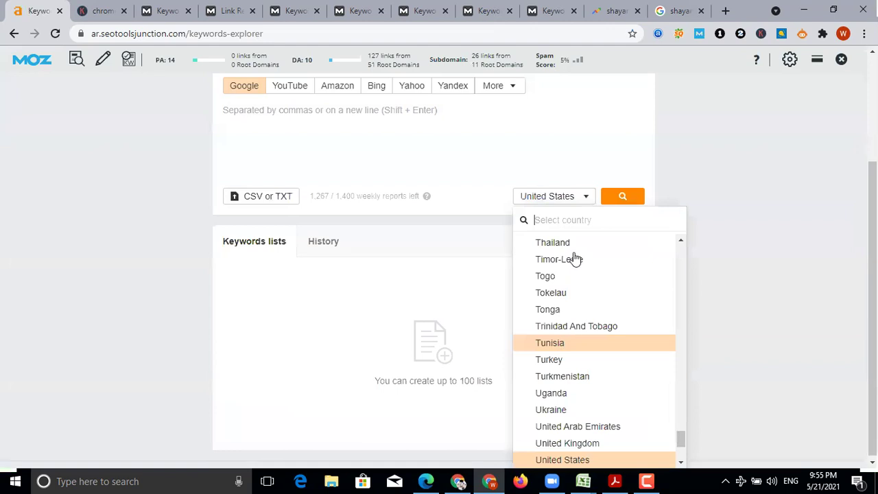
scroll(571, 344, up, 20)
scroll(573, 343, up, 18)
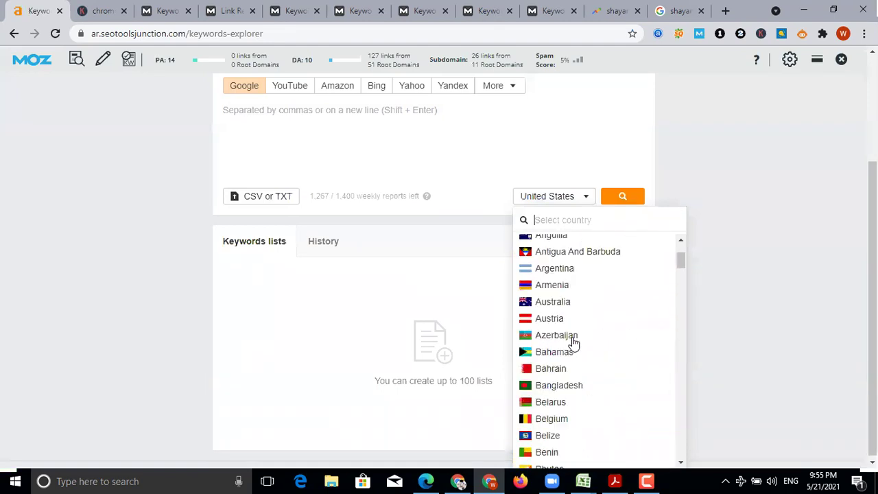
scroll(574, 343, down, 16)
scroll(573, 343, down, 5)
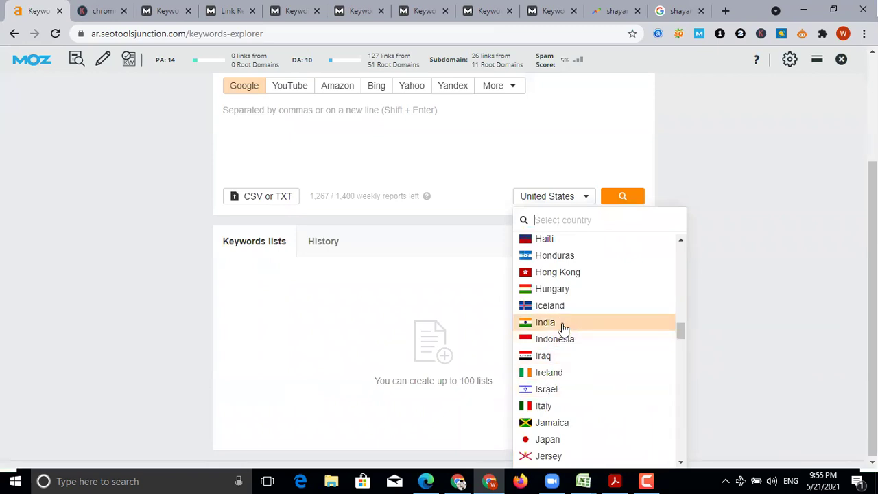
click(565, 323)
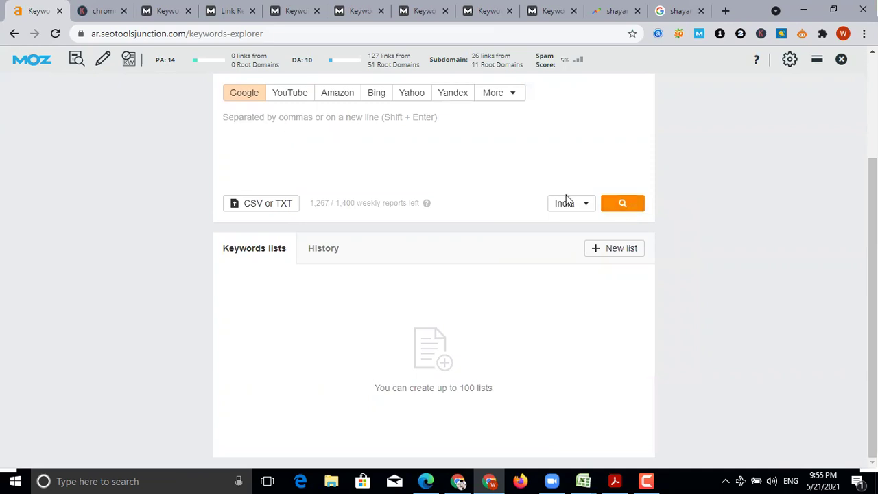
click(621, 205)
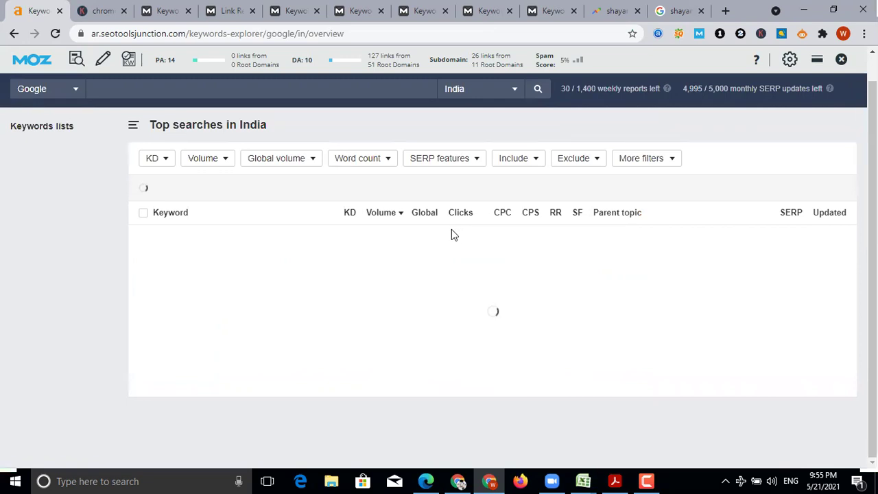
Filter the keyword list to a maximum KD of 10 and a minimum volume of 100.
scroll(201, 177, down, 2)
scroll(201, 177, up, 2)
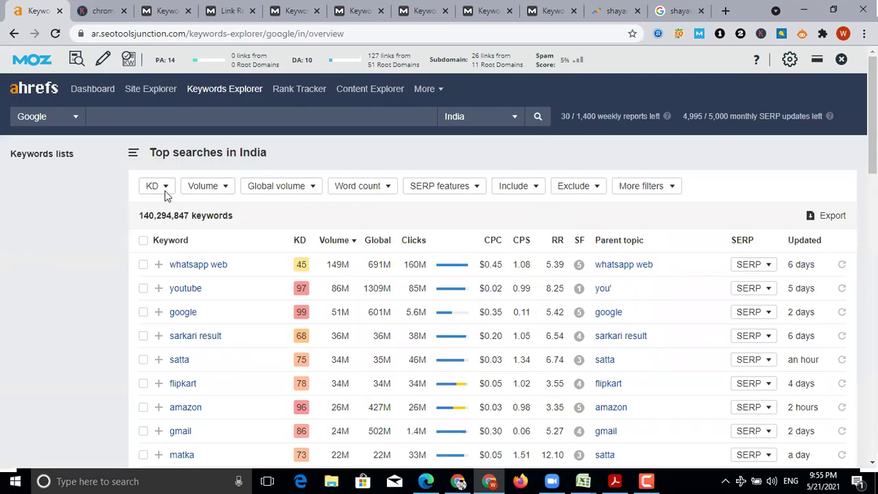
click(165, 188)
click(229, 210)
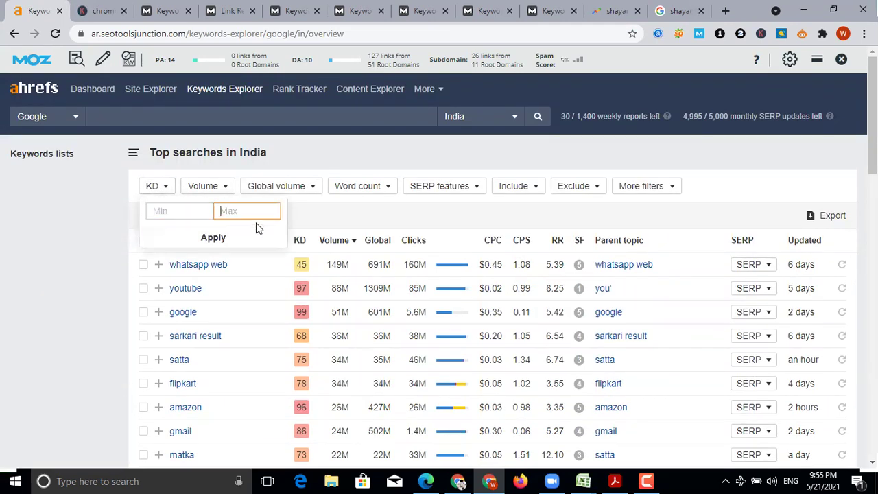
text(10)
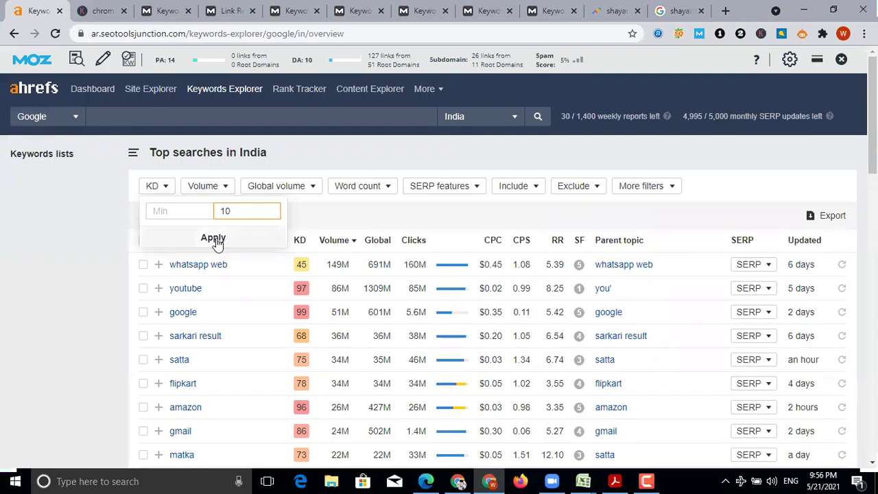
click(215, 239)
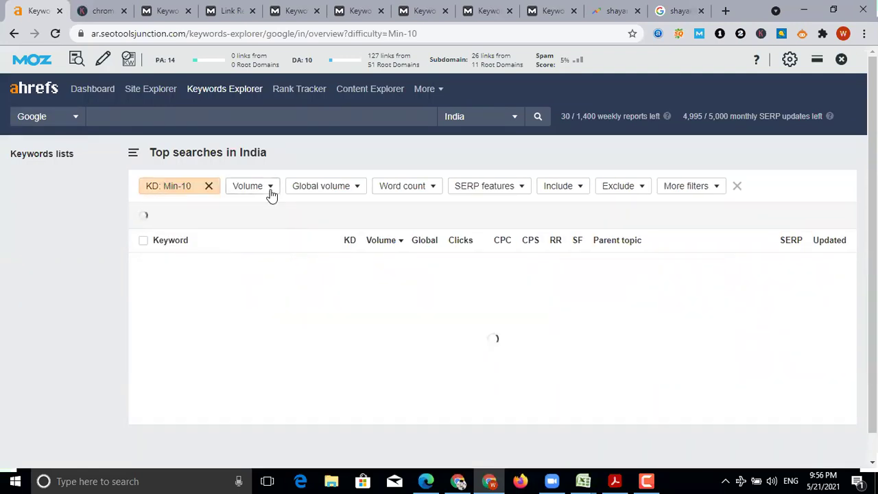
click(271, 192)
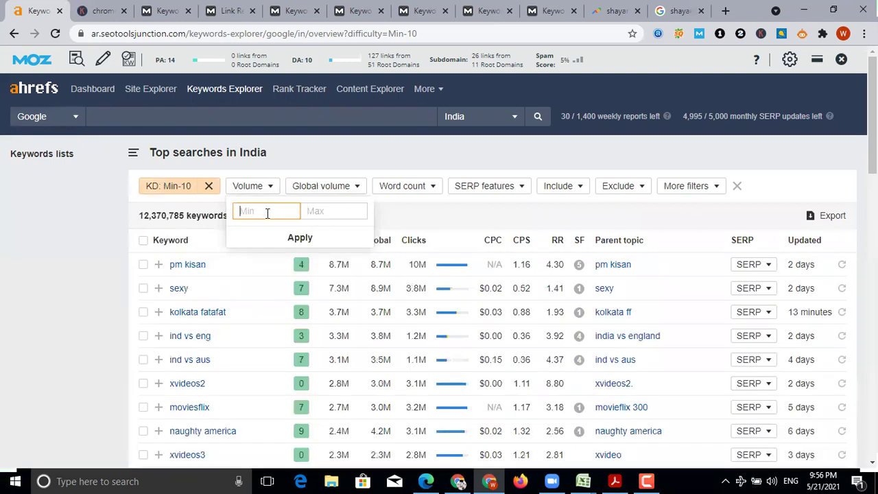
text(100)
click(299, 239)
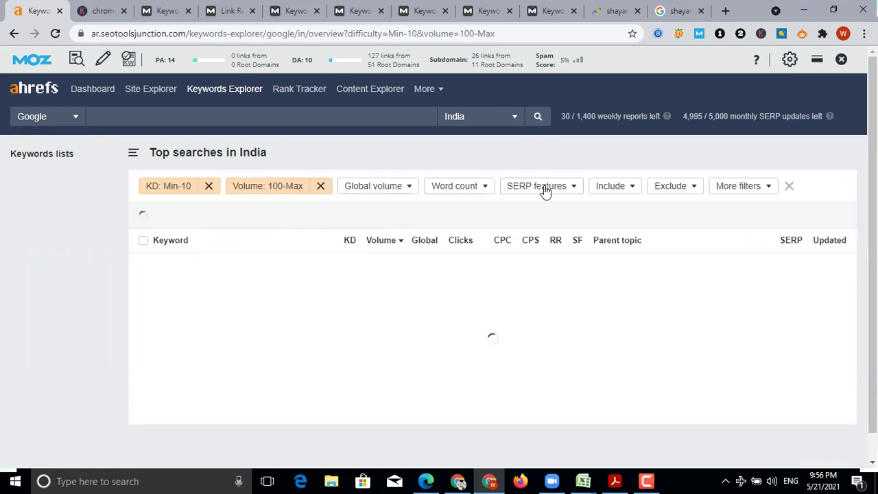
Exclude keywords with the SERP features Videos, Thumbnails, Tweet box, Shopping results, Featured snippet and Image pack.
click(575, 190)
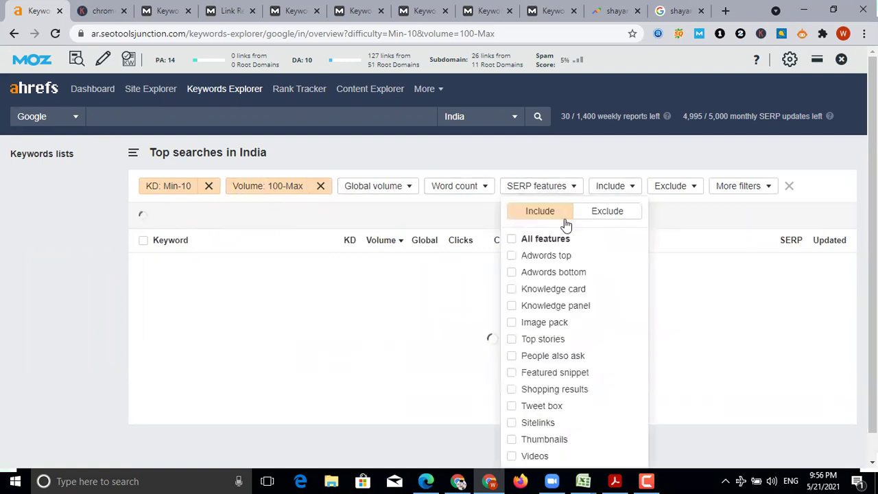
click(590, 216)
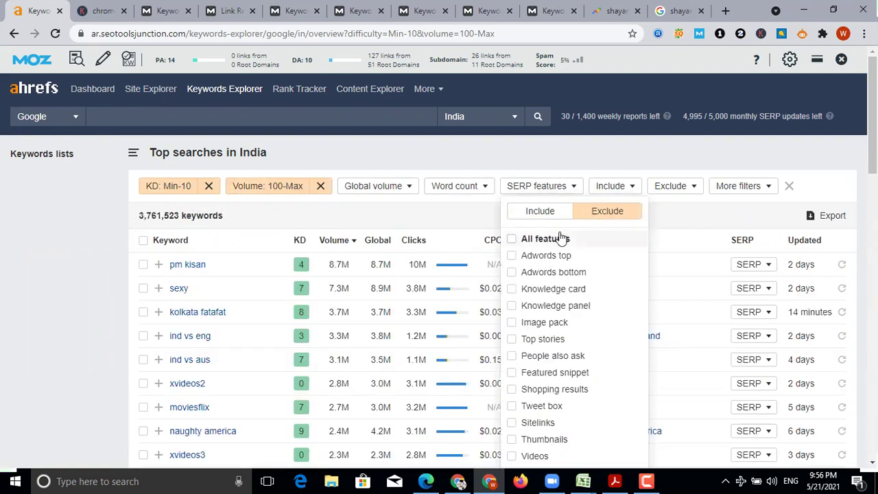
scroll(519, 267, down, 2)
click(512, 327)
click(512, 311)
click(512, 278)
click(512, 261)
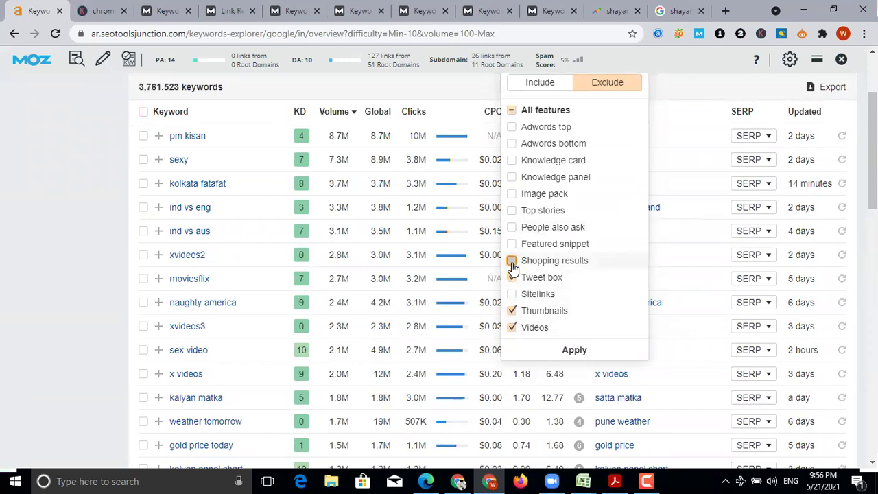
click(512, 245)
click(512, 193)
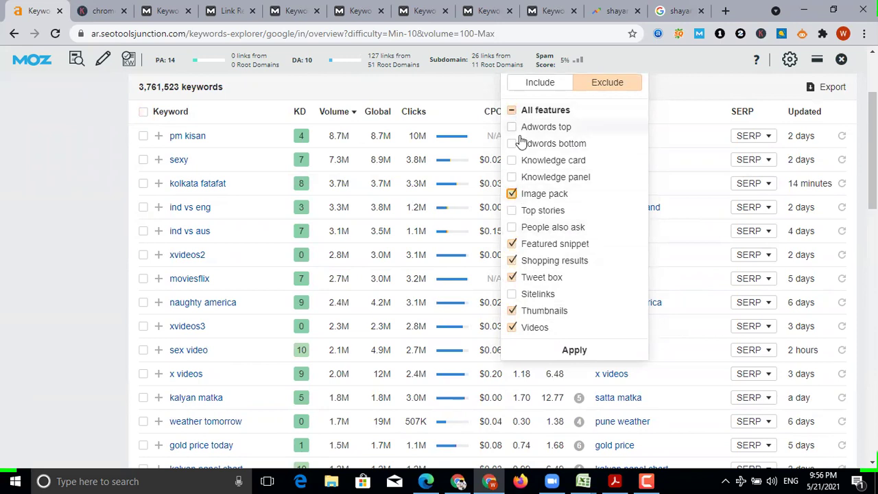
click(571, 350)
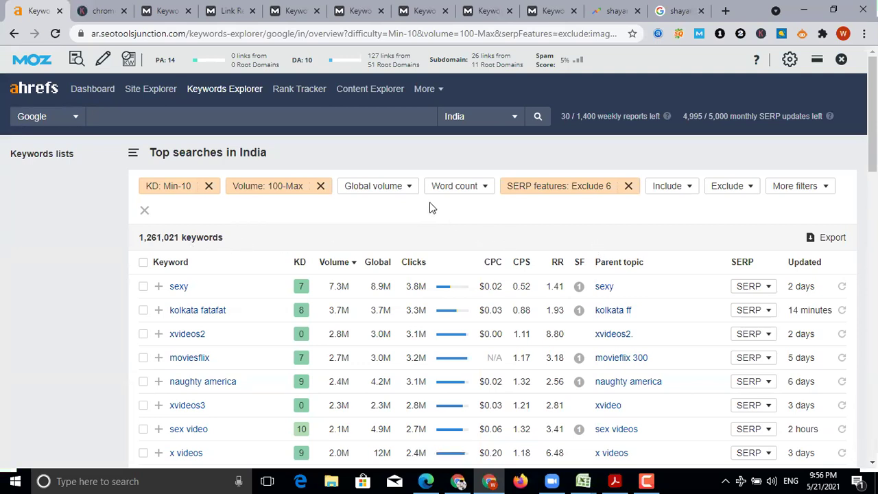
Set the minimum word count to 2 and exclude keywords containing video, x, xx, xxx or porn.
click(477, 189)
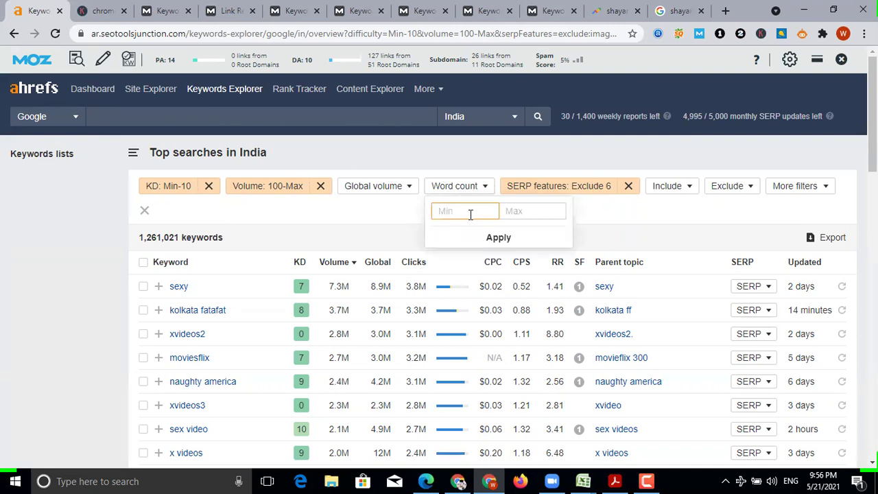
click(498, 237)
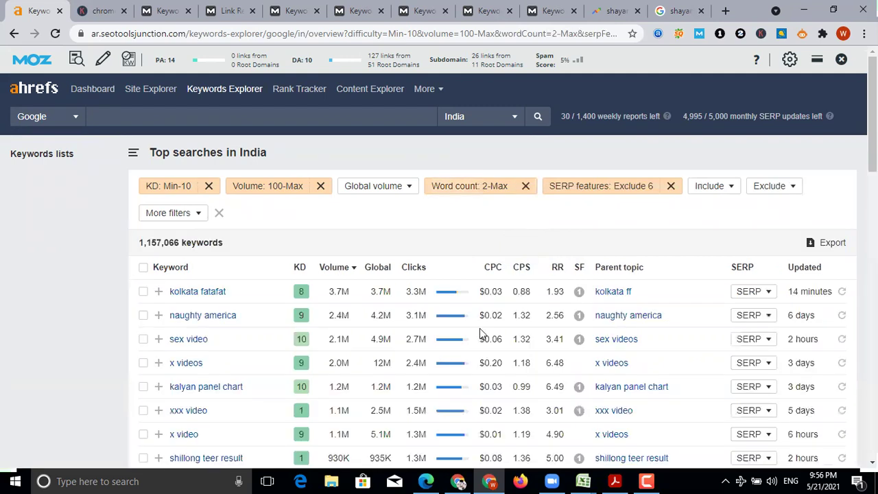
click(773, 190)
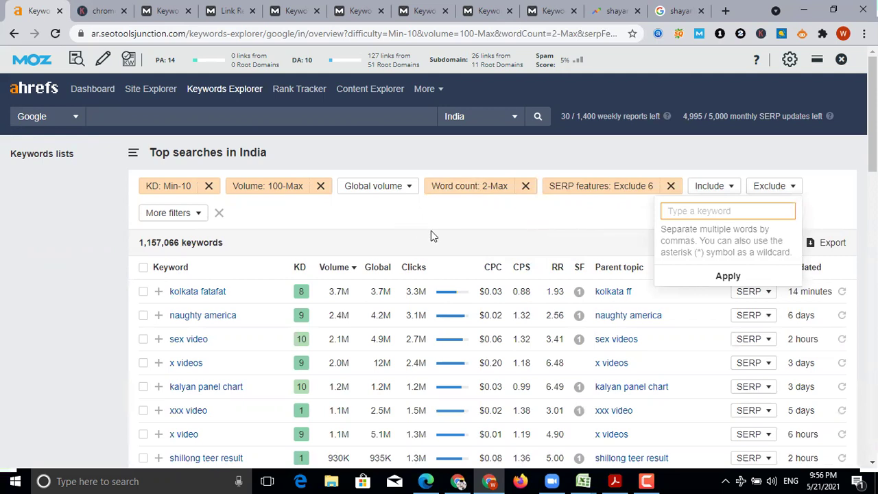
text(video, )
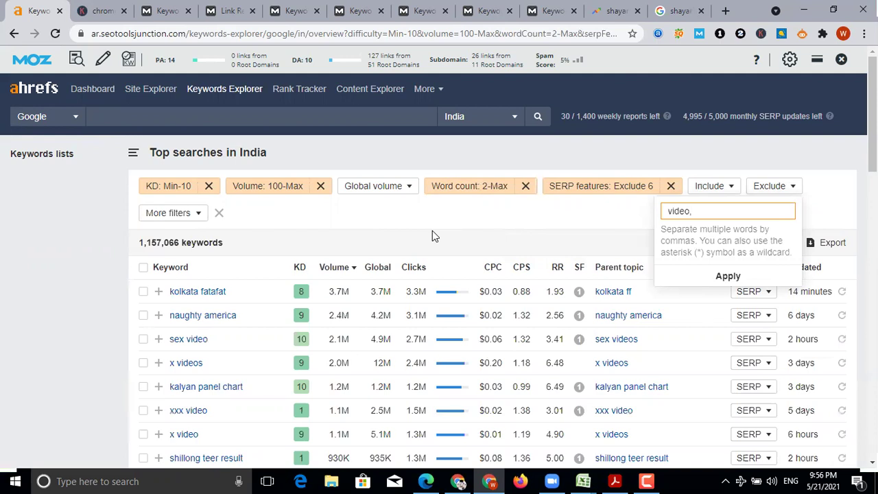
text(x, xx, xxx, porn, )
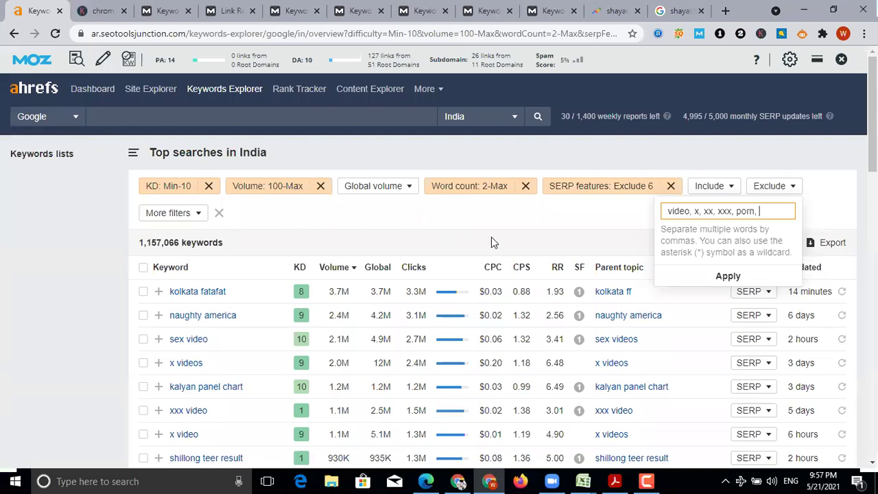
text(se)
click(728, 277)
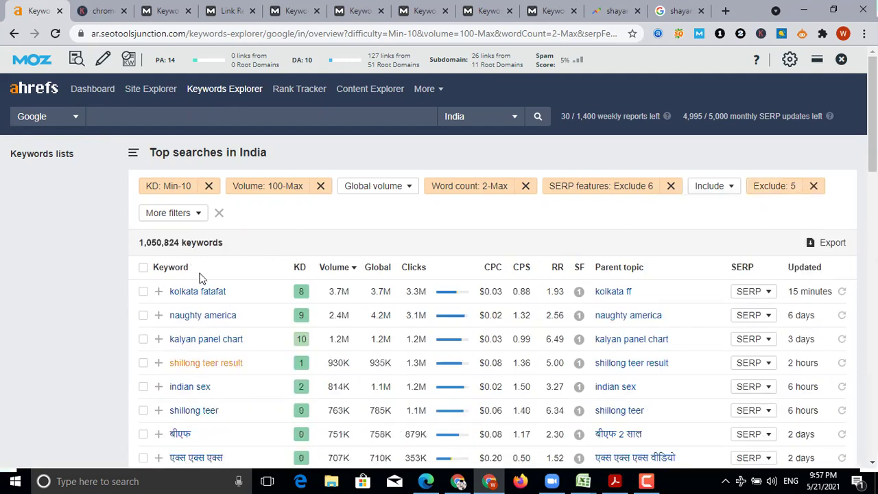
Set the KD filter's maximum to 5 and apply it to the keyword list.
click(183, 193)
click(233, 211)
drag(233, 211, 212, 209)
text(5)
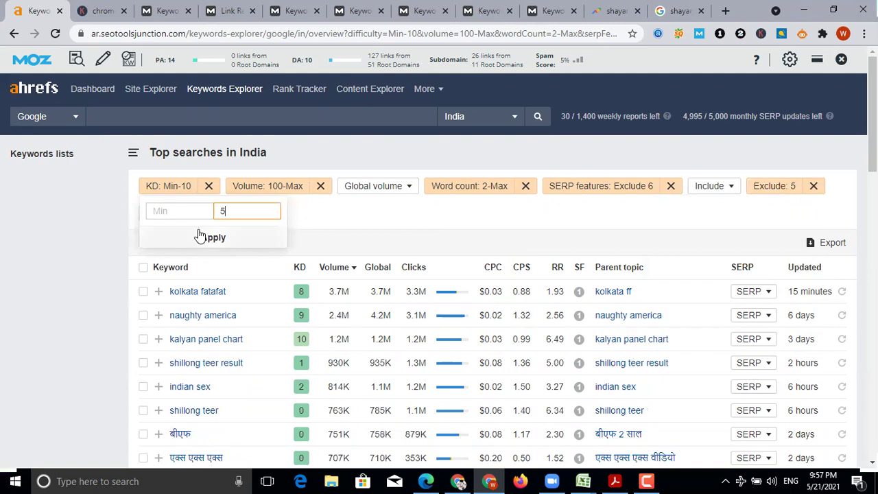
click(345, 240)
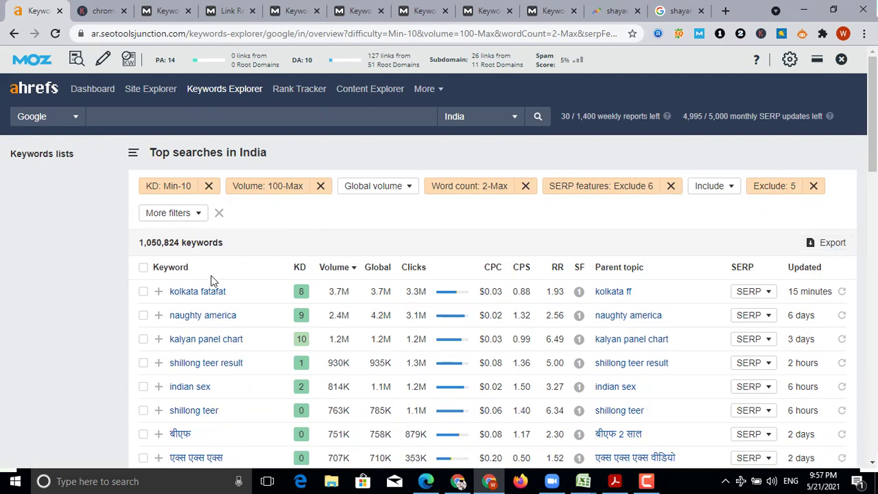
click(188, 197)
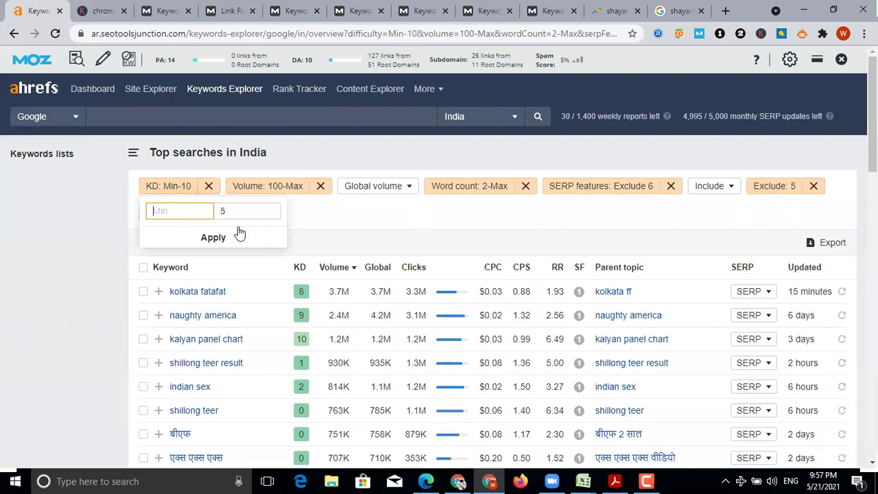
click(216, 237)
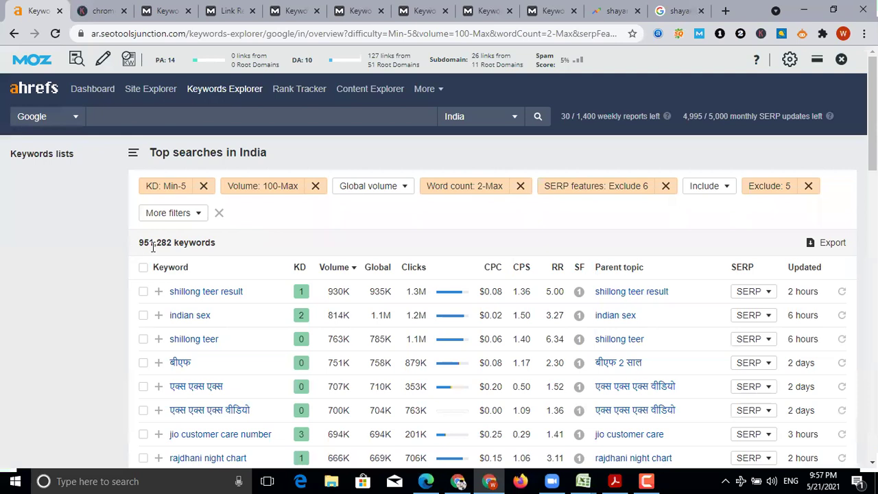
Set the volume filter's minimum to 1000 and apply it to the keyword list.
click(280, 195)
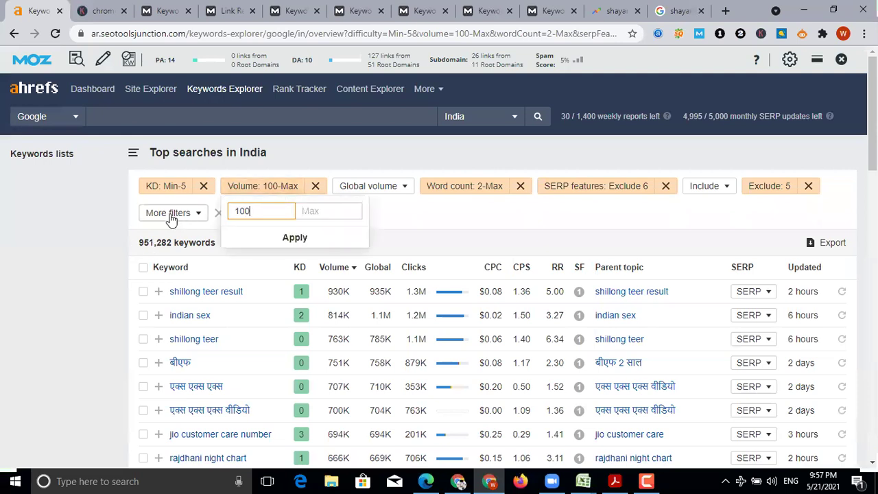
text(0)
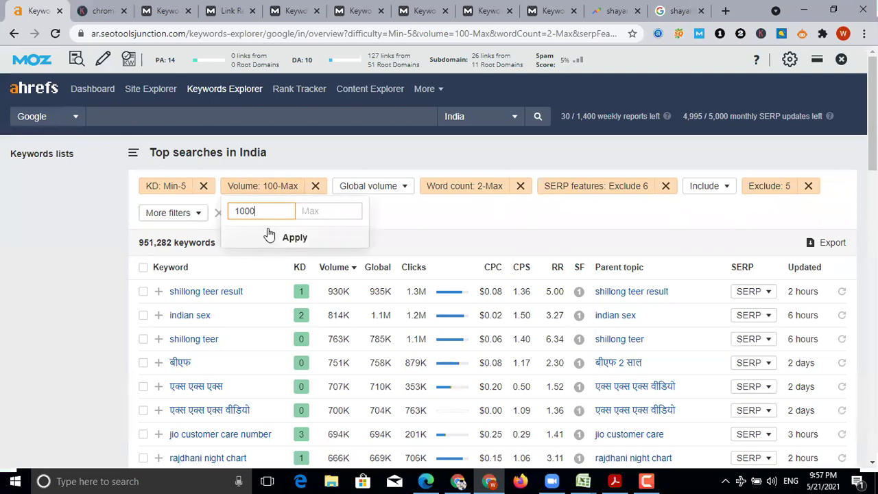
click(288, 238)
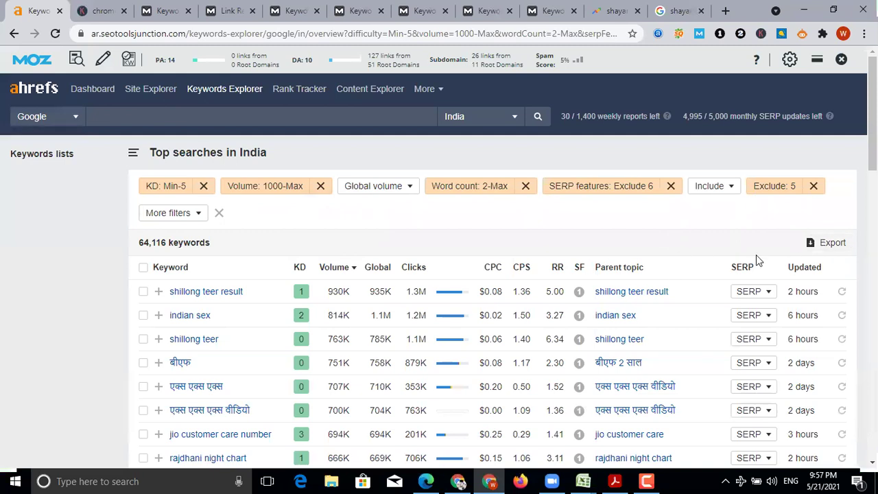
Look over the filtered keyword list along with the additional filters and the include-words filter.
scroll(246, 338, down, 1)
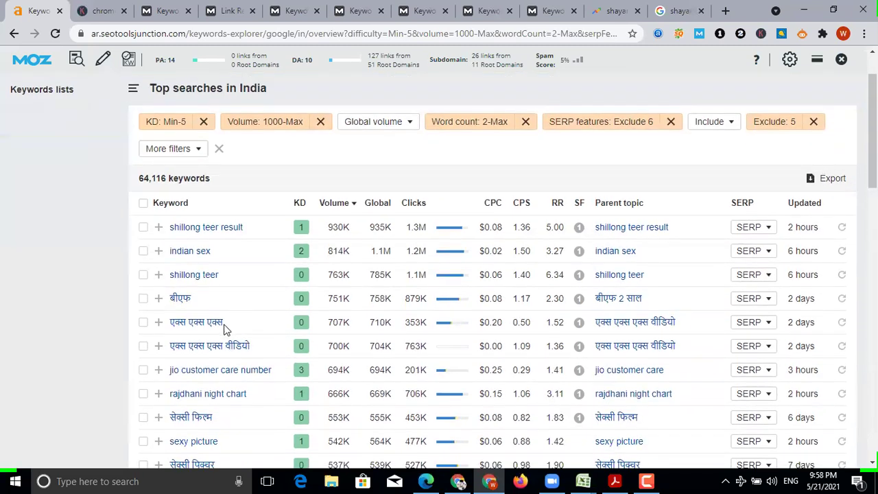
scroll(223, 329, down, 2)
scroll(206, 347, down, 3)
scroll(206, 340, up, 6)
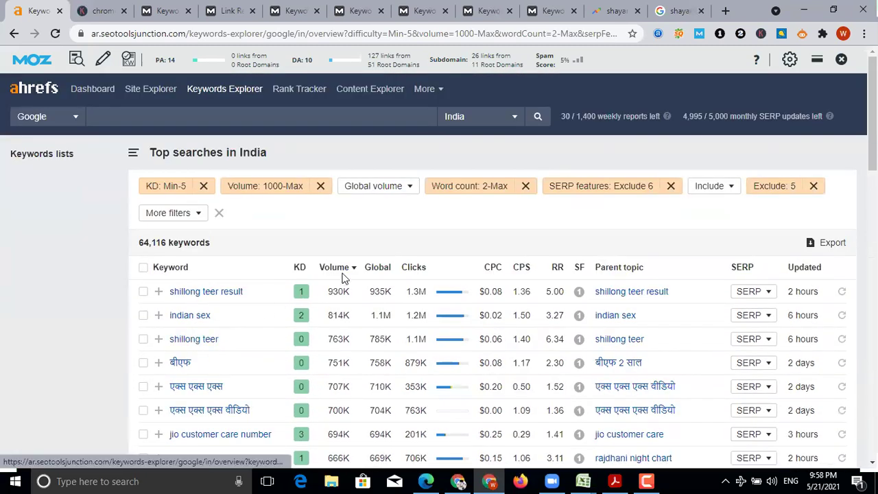
click(194, 215)
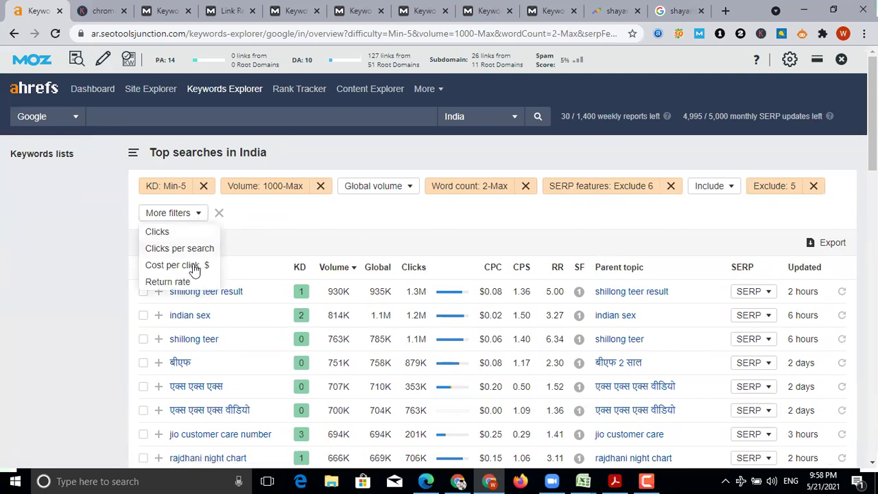
click(430, 214)
click(731, 188)
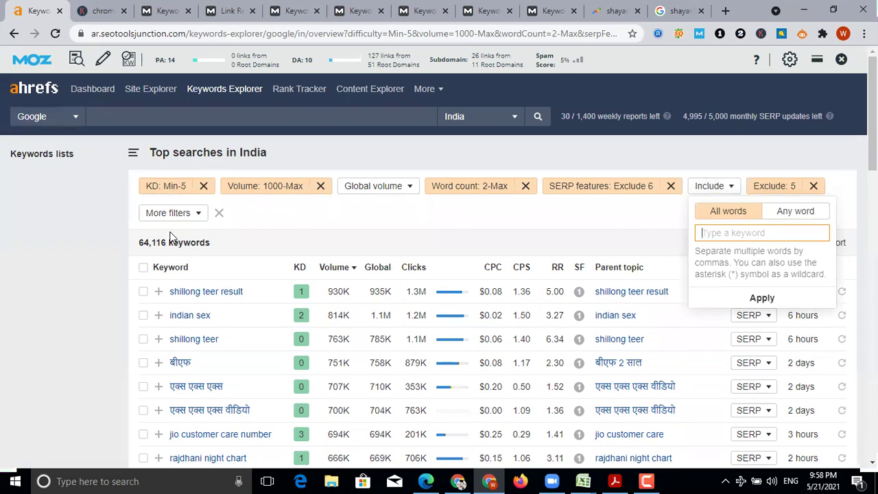
click(244, 231)
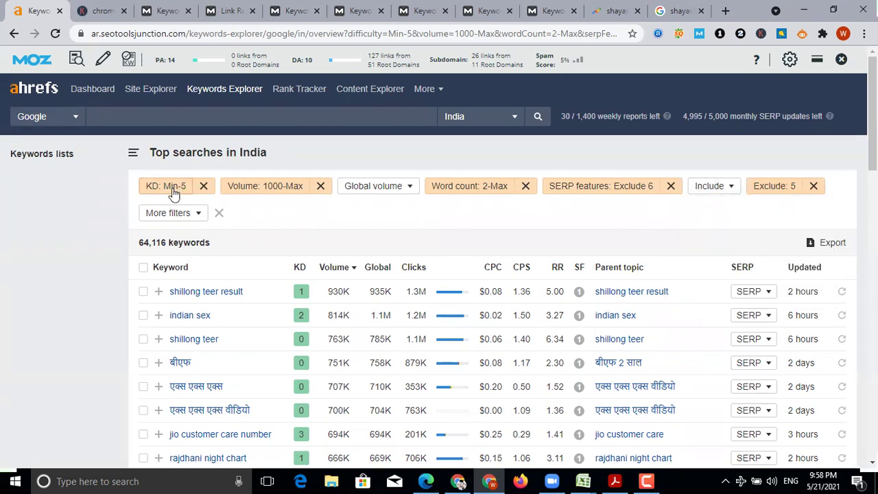
Set the KD filter's maximum to 3, apply it, and check the CSV export options without exporting.
click(174, 194)
double_click(221, 210)
text(3)
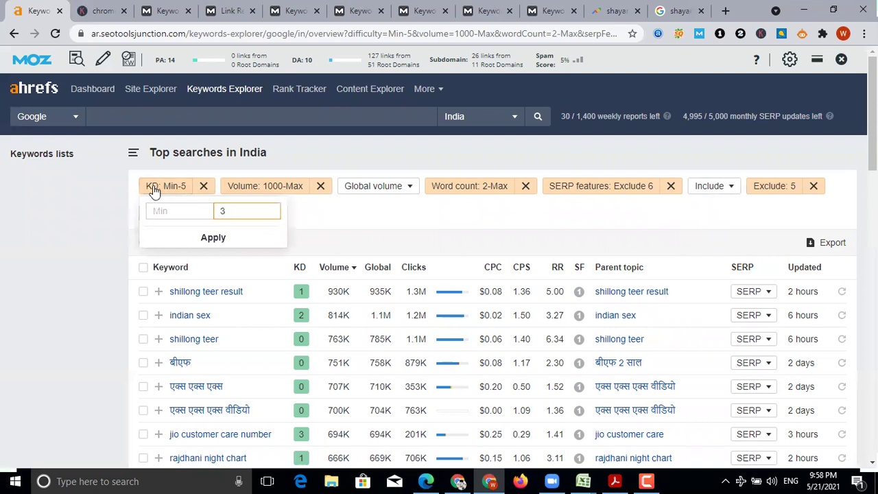
click(213, 237)
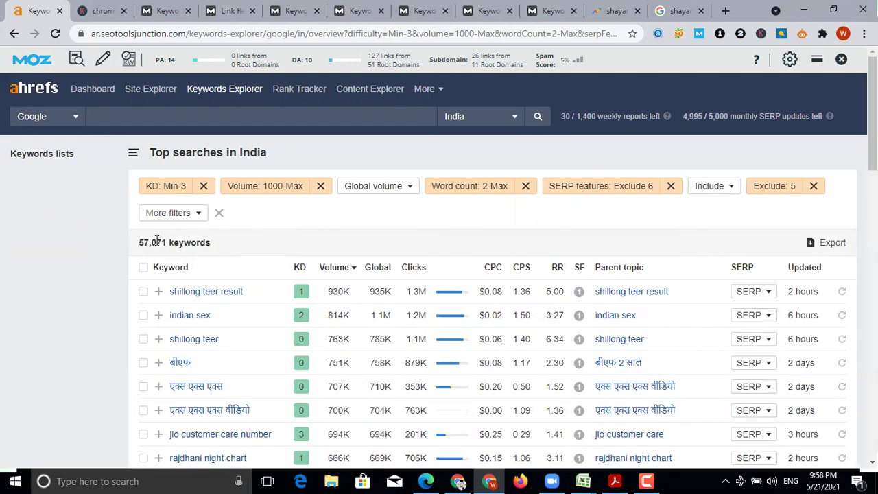
click(824, 246)
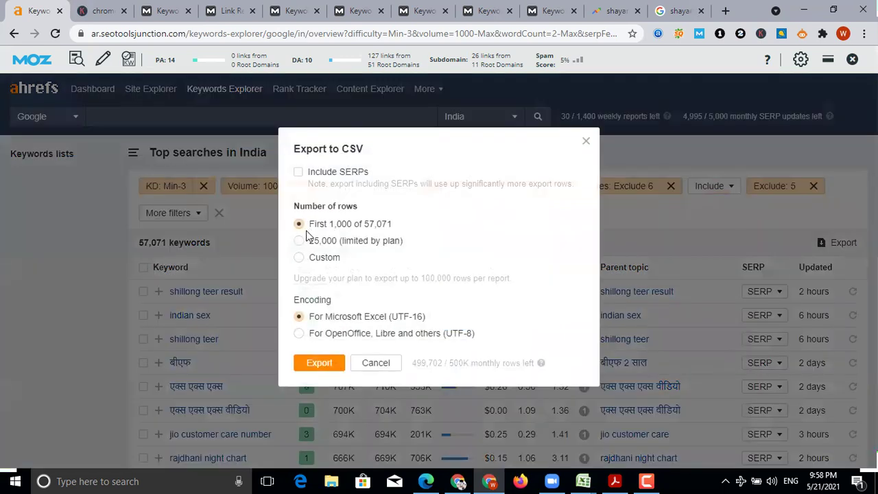
click(586, 141)
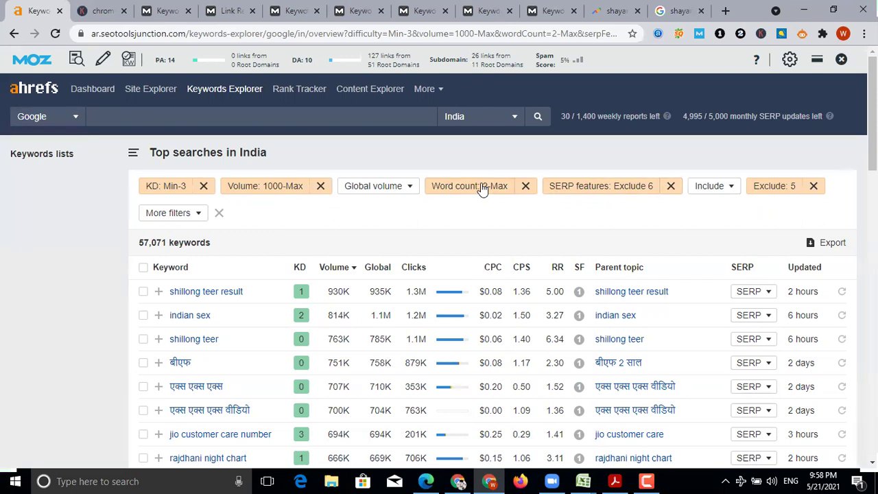
Set the volume filter's minimum to 5000 and apply it to the keyword list.
click(285, 186)
drag(284, 210, 182, 218)
click(231, 216)
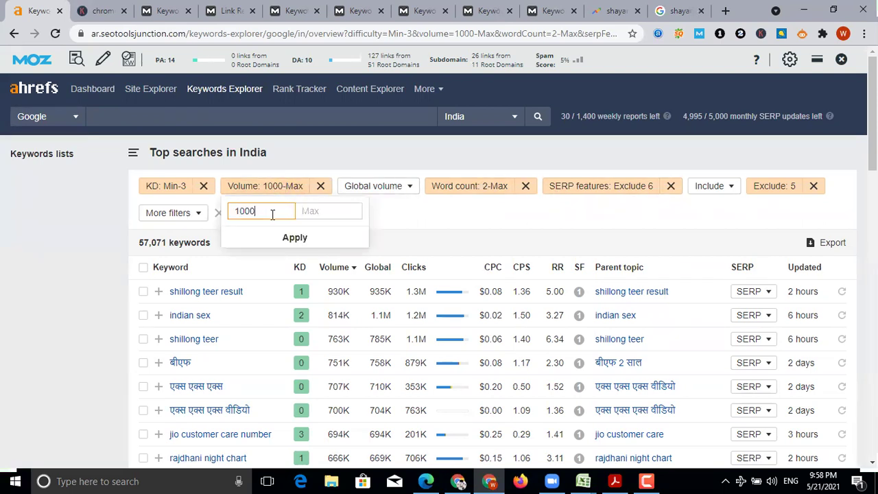
key(BackSpace)
key(BackSpace)
text(5000)
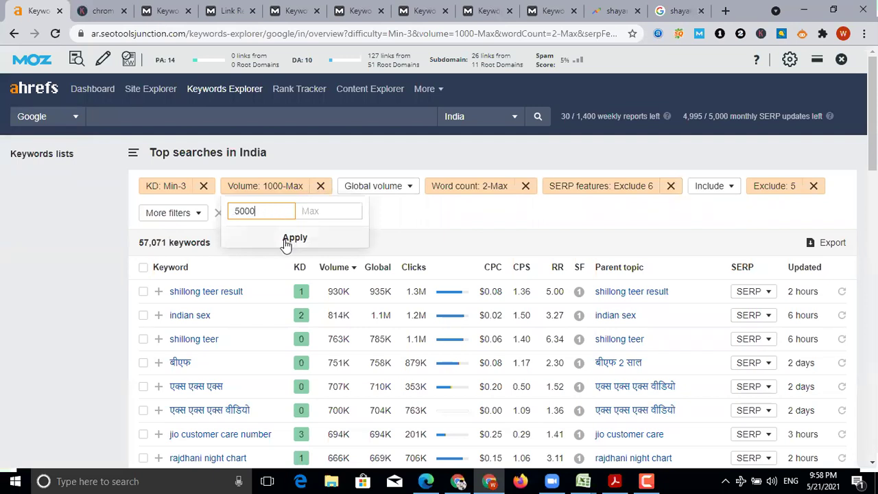
click(295, 240)
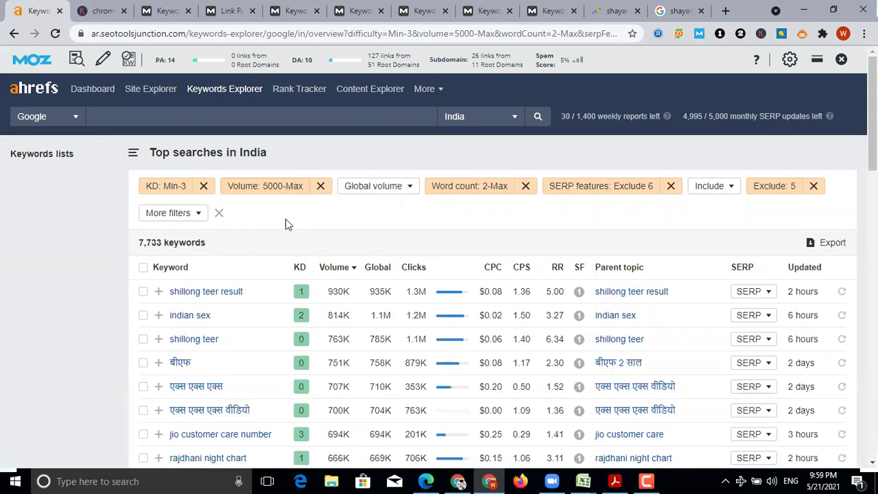
Look through the filtered keywords and export all rows to CSV with the Microsoft Excel (UTF-16) encoding.
scroll(268, 314, down, 1)
scroll(266, 310, down, 3)
scroll(245, 290, up, 2)
scroll(243, 275, down, 9)
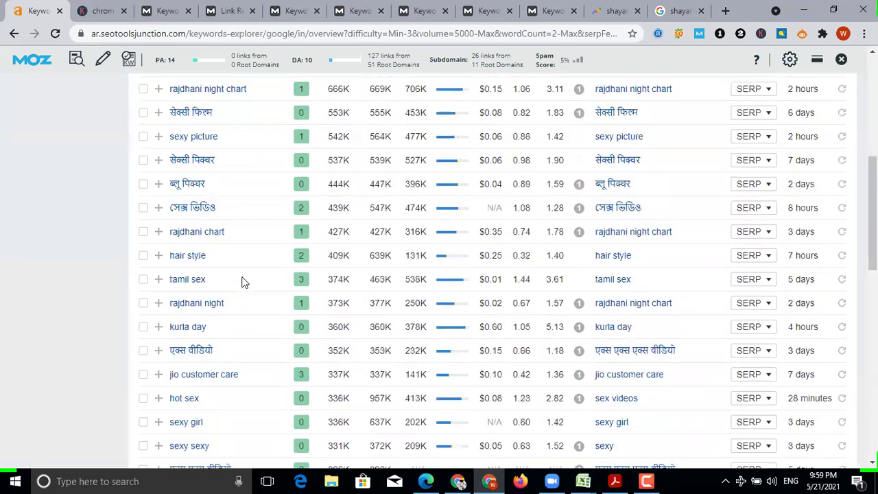
scroll(247, 302, up, 12)
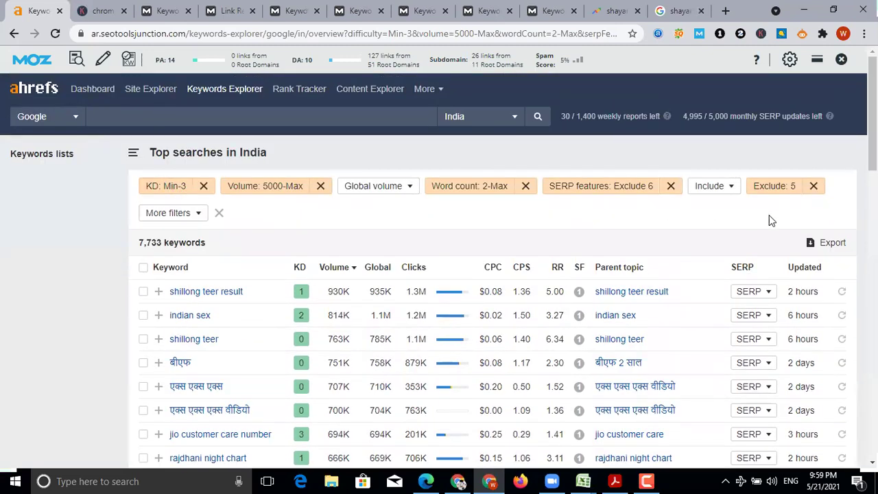
click(832, 247)
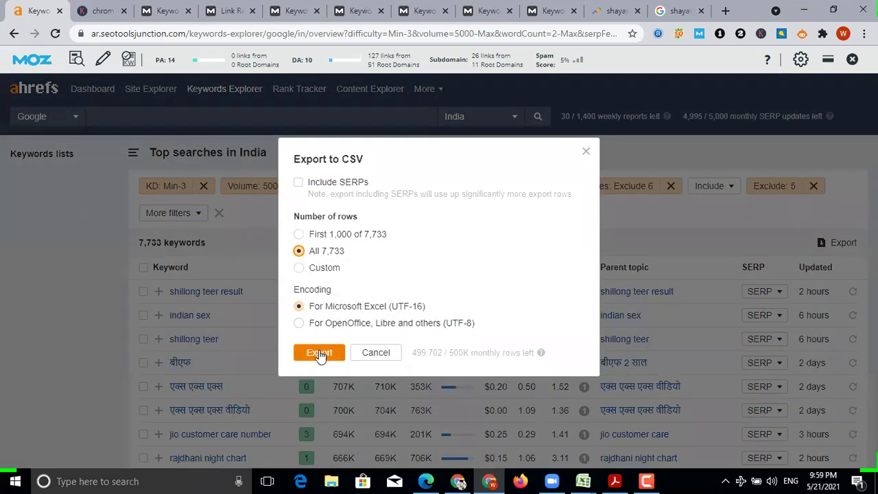
click(319, 353)
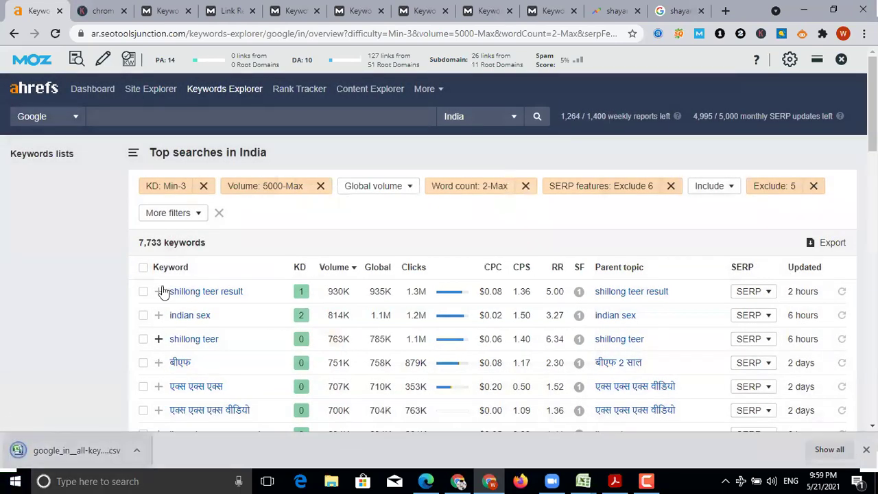
Set the KD filter's range to 4–6 and apply it to the keyword list.
click(182, 190)
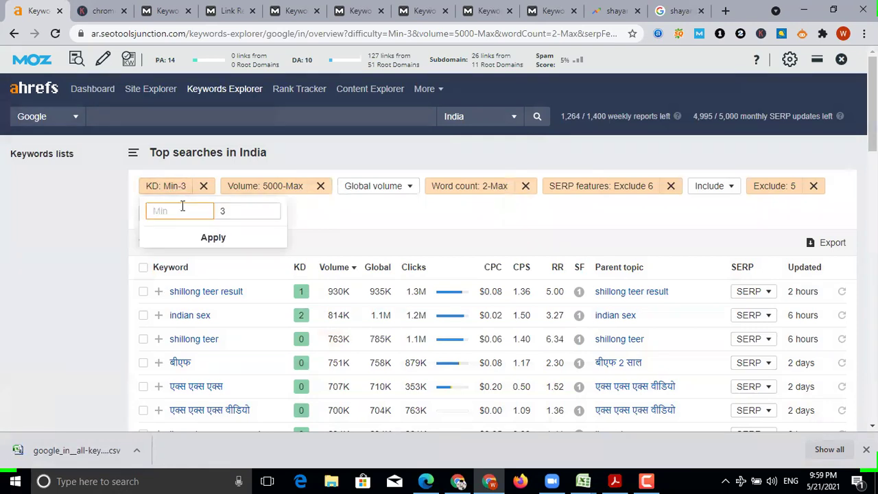
text(4)
key(Tab)
text(6)
click(215, 240)
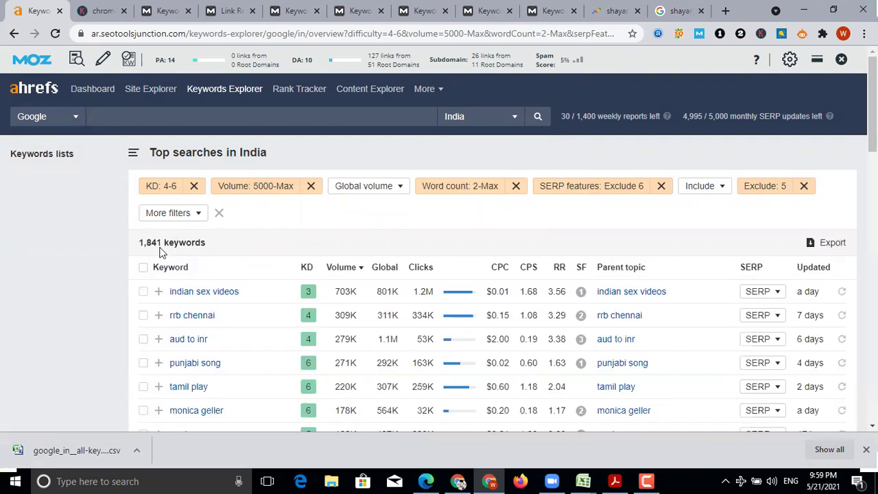
Export all rows of the KD 4–6 keyword list to CSV for Microsoft Excel (UTF-16).
click(823, 245)
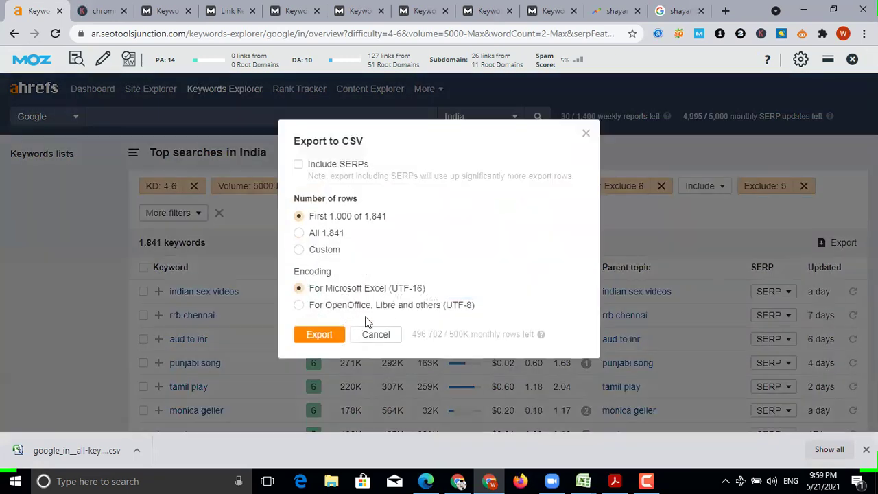
click(300, 233)
click(326, 334)
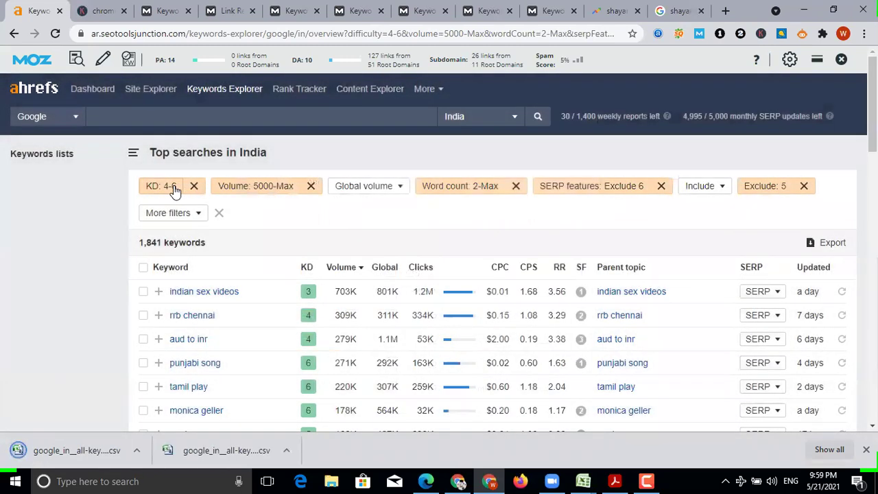
Change the KD filter's range to 7–10 and apply it to the keyword list.
click(175, 188)
click(178, 211)
key(BackSpace)
text(7)
click(239, 210)
key(BackSpace)
text(10)
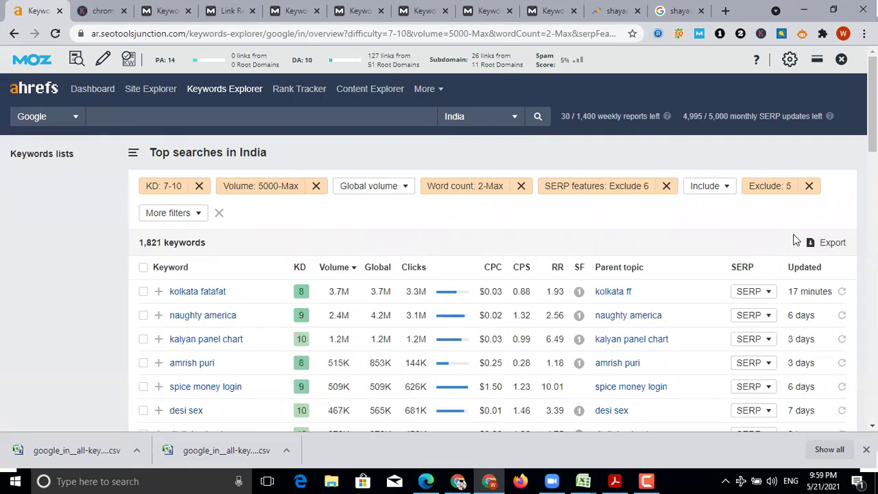
Export all rows of the KD 7–10 keyword list to CSV for Microsoft Excel (UTF-16).
click(832, 243)
click(325, 234)
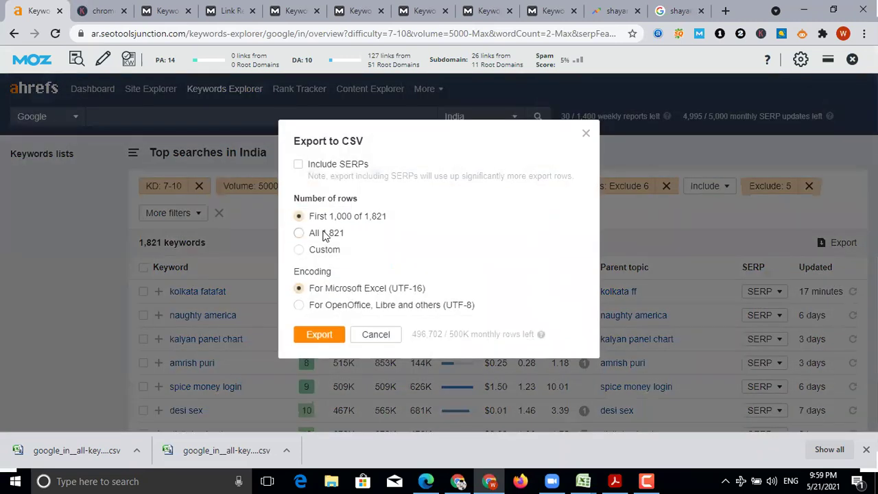
click(319, 334)
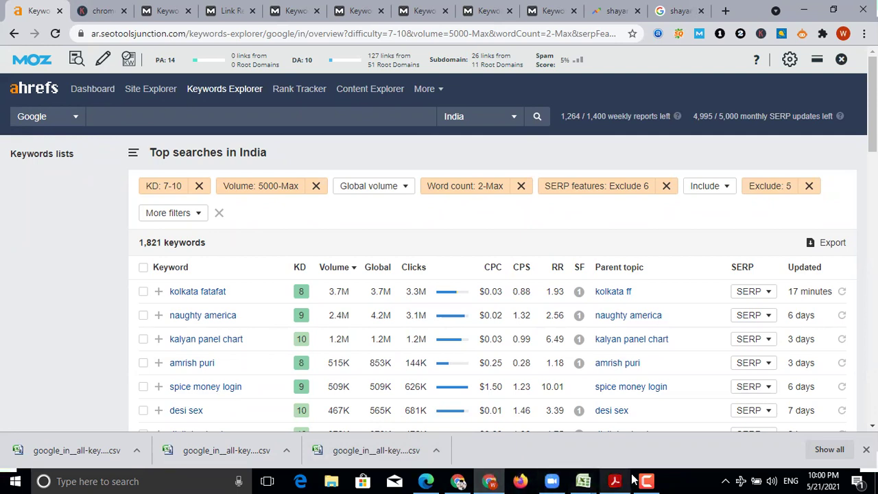
Open google.com in a new browser tab.
click(486, 473)
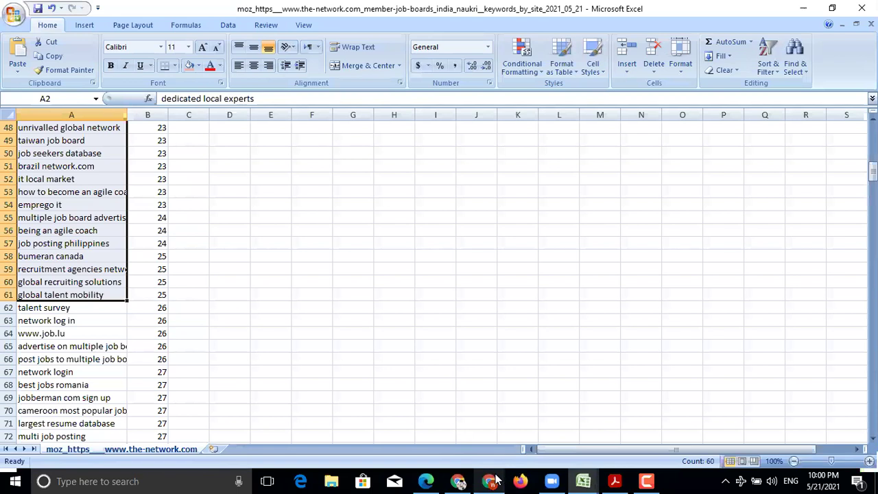
click(487, 477)
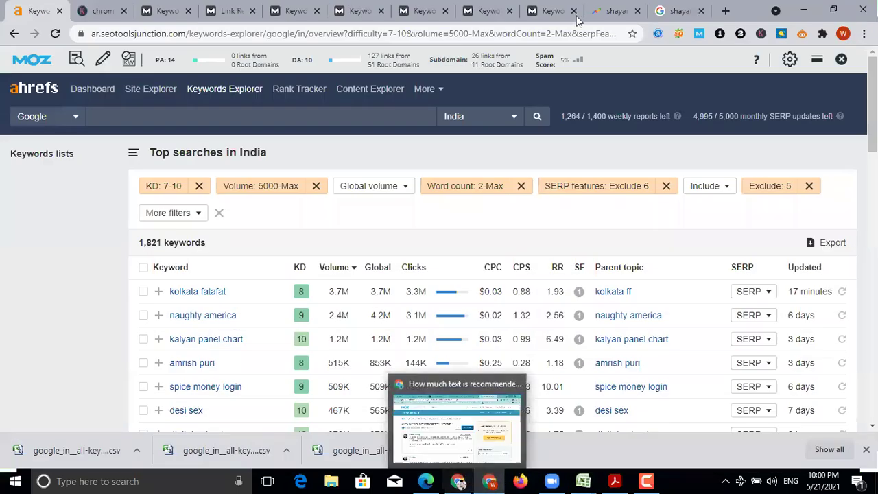
click(719, 10)
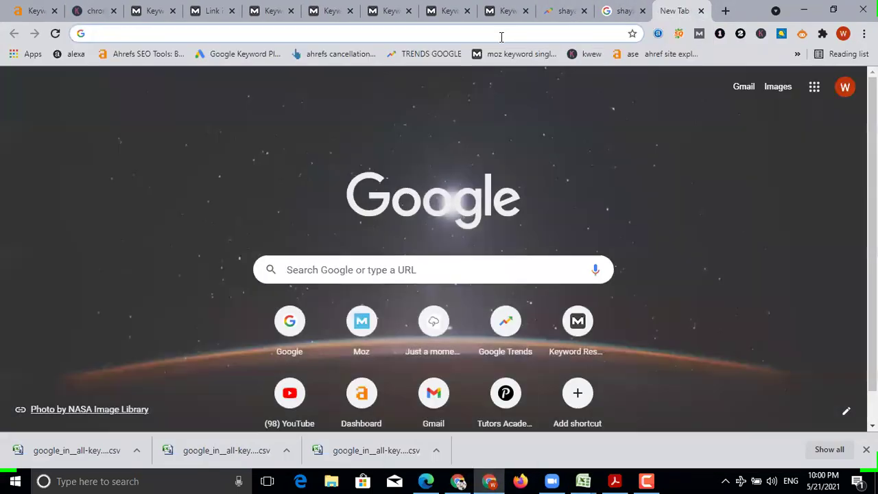
click(500, 34)
text(goog)
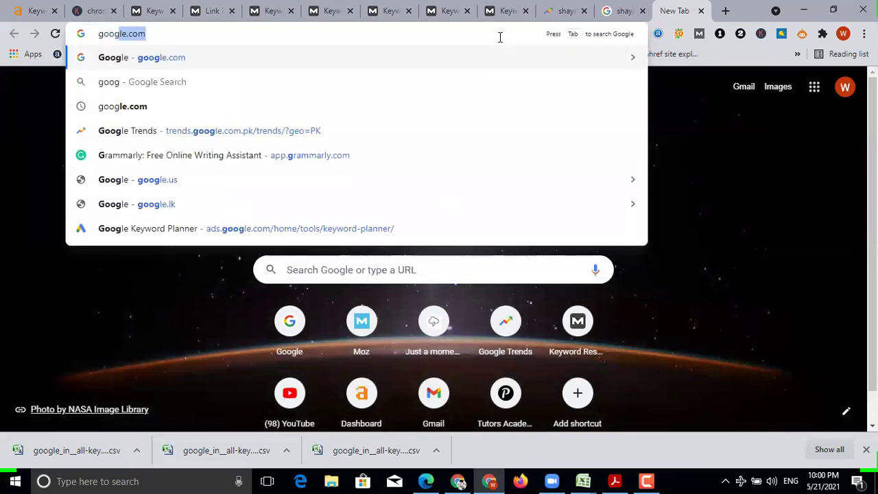
key(Return)
Enter networth as the Google query with a leading space and look through the autocomplete suggestions and their search volumes.
text(ne)
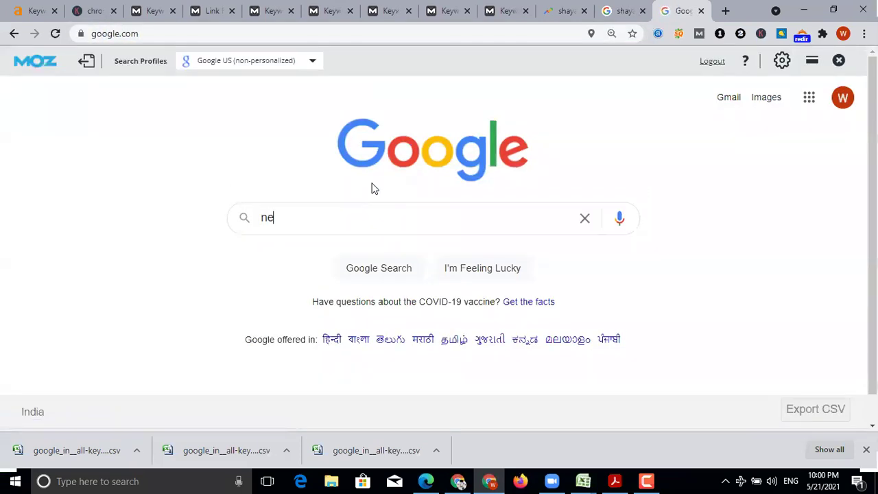
text(tworth)
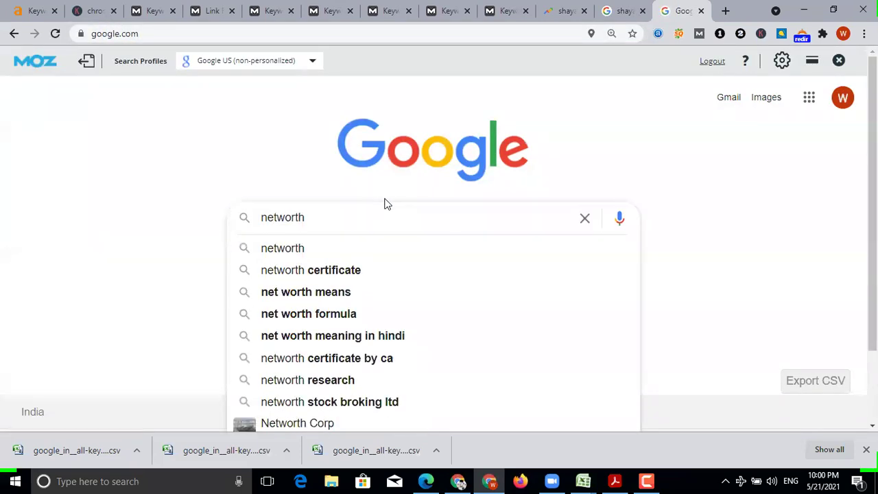
click(260, 180)
click(318, 215)
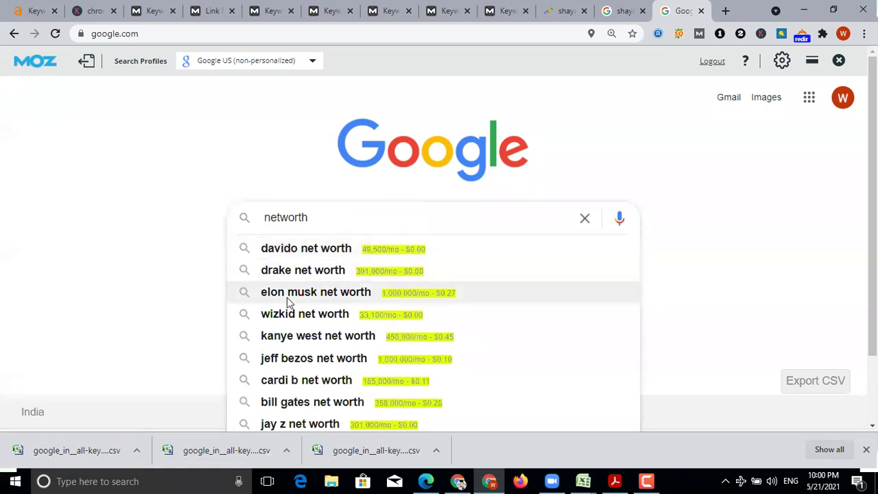
scroll(302, 316, down, 1)
scroll(312, 319, up, 1)
scroll(310, 323, down, 1)
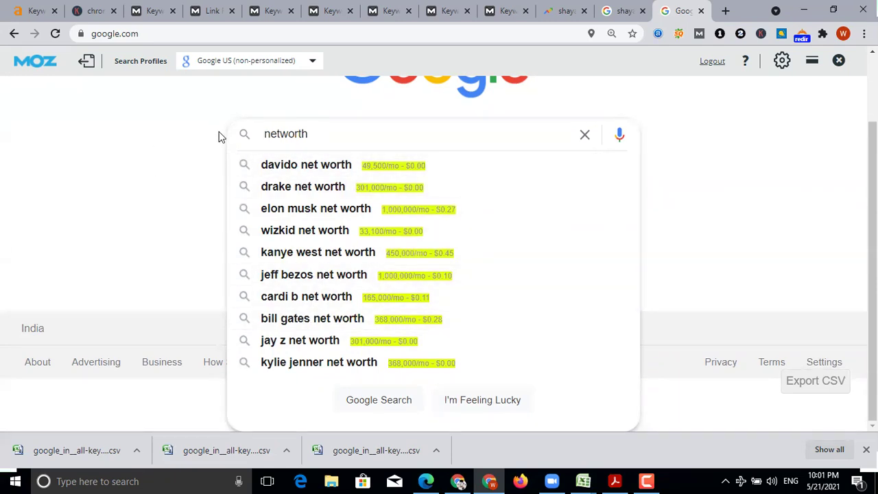
Search for the suggestion bill gates net worth and examine the direct answer and first results on the page.
click(306, 319)
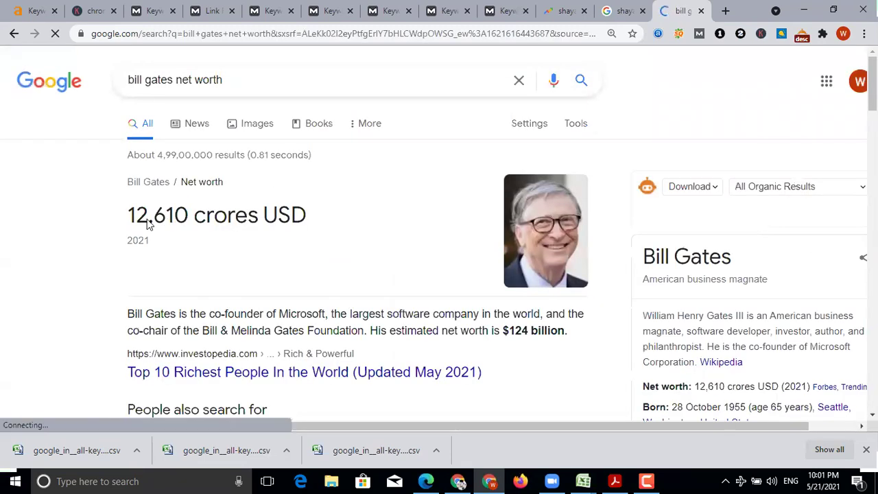
drag(130, 241, 251, 247)
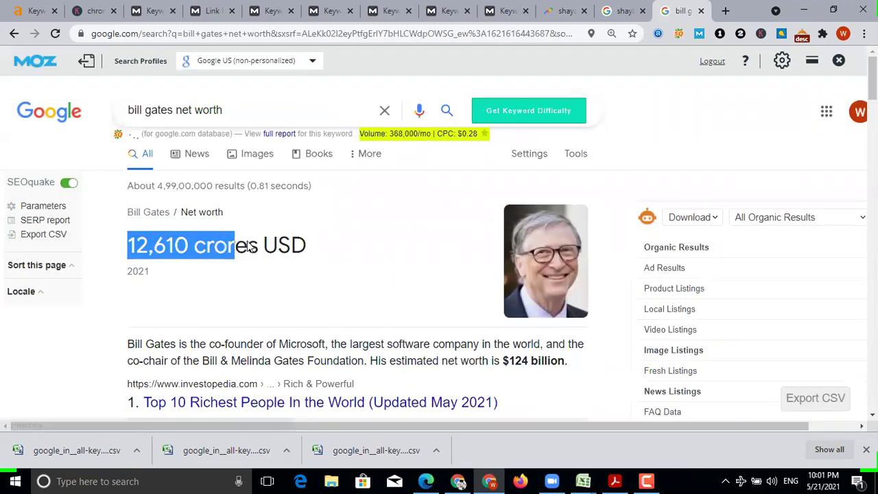
click(309, 246)
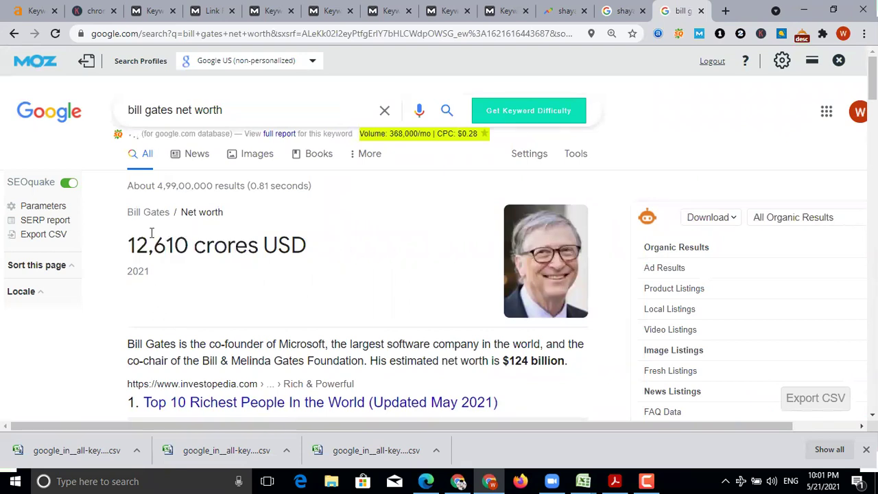
scroll(205, 214, down, 1)
scroll(220, 189, down, 1)
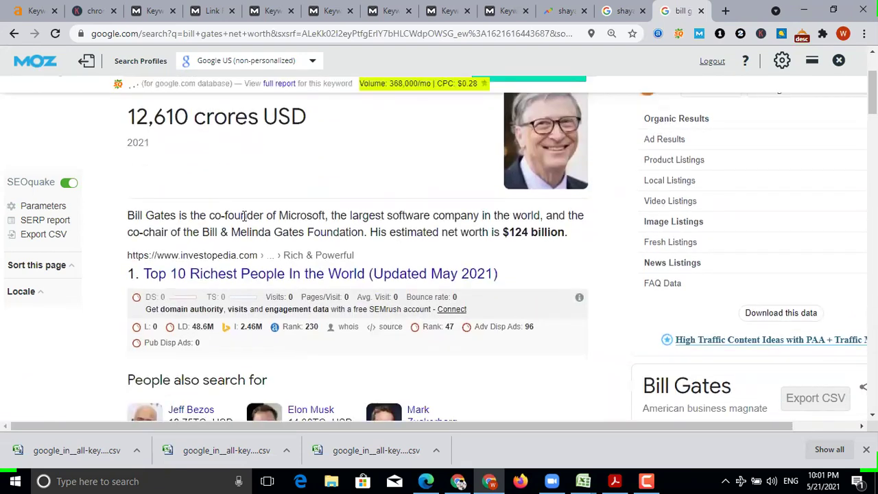
Look through the related people, People also ask questions and organic results for bill gates net worth.
scroll(247, 218, down, 3)
scroll(288, 221, up, 1)
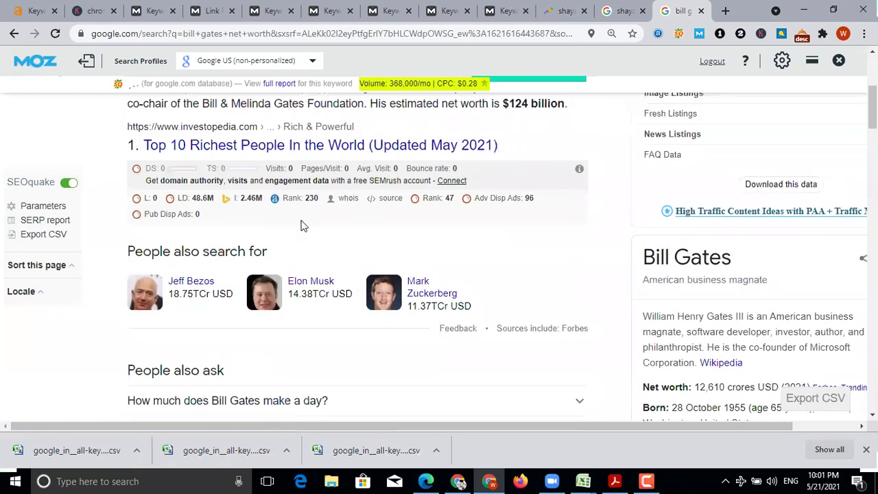
scroll(231, 171, down, 3)
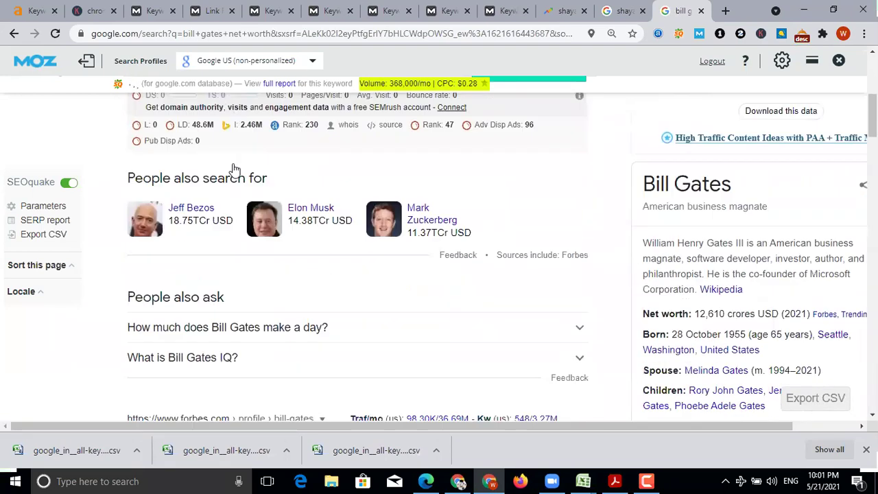
scroll(260, 220, down, 2)
scroll(312, 384, down, 4)
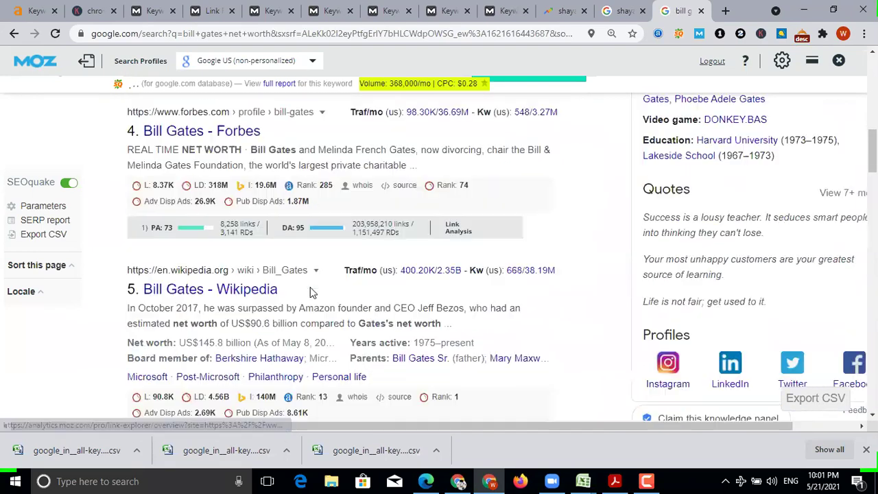
scroll(310, 293, down, 2)
scroll(288, 297, up, 10)
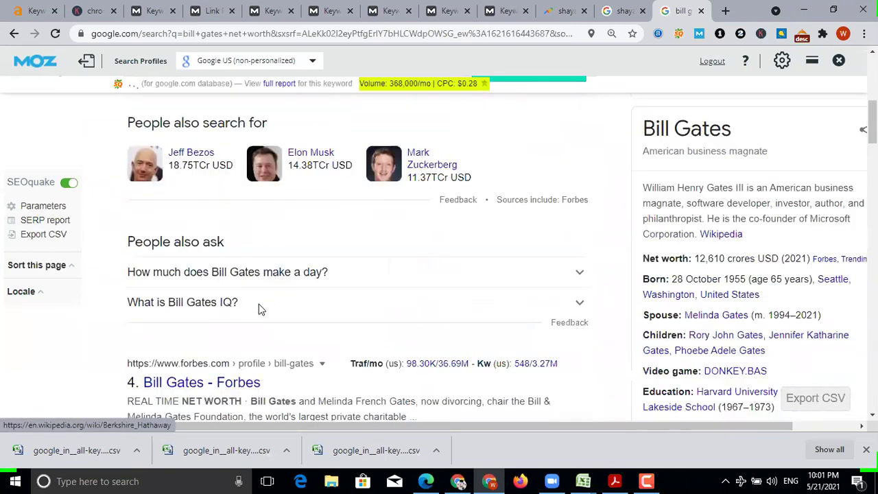
scroll(261, 304, up, 1)
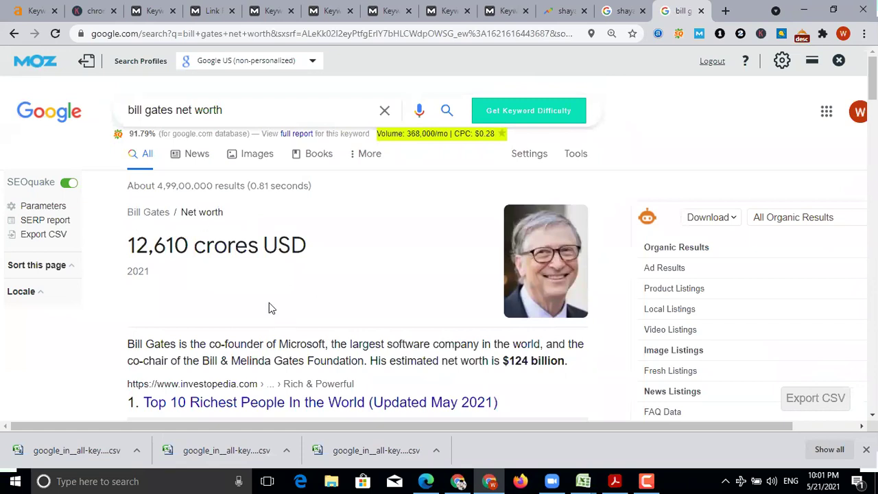
triple_click(228, 108)
Open Content Explorer in Ahrefs, enter networth as the topic and restrict the search to In title.
click(36, 6)
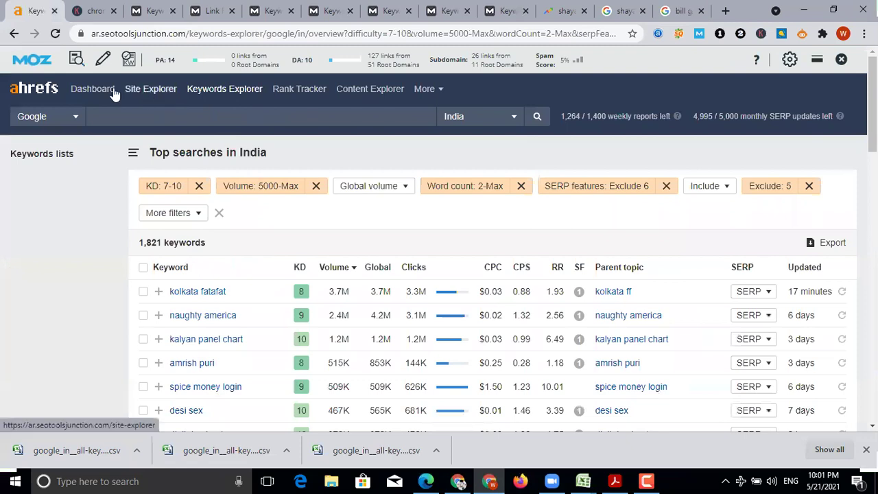
click(369, 90)
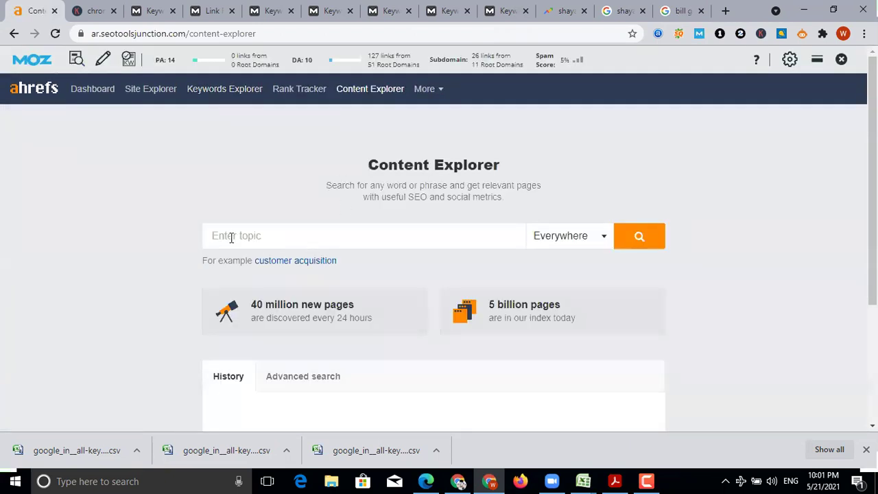
text(networth)
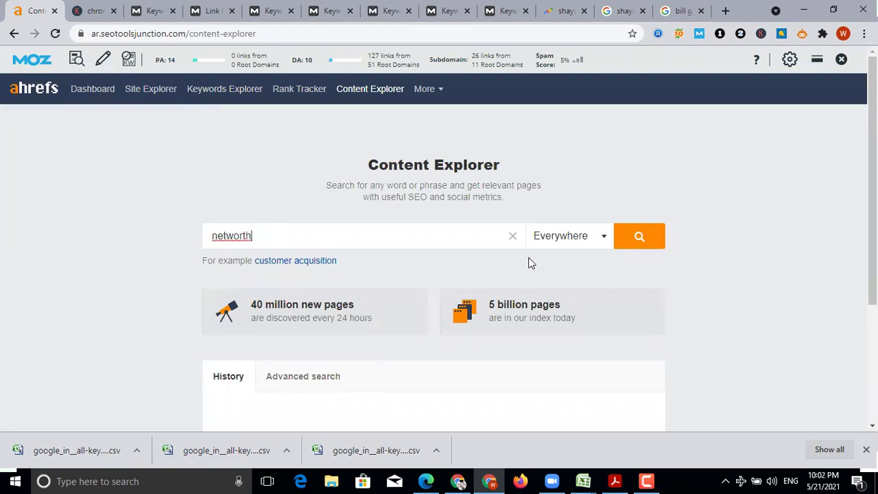
click(601, 236)
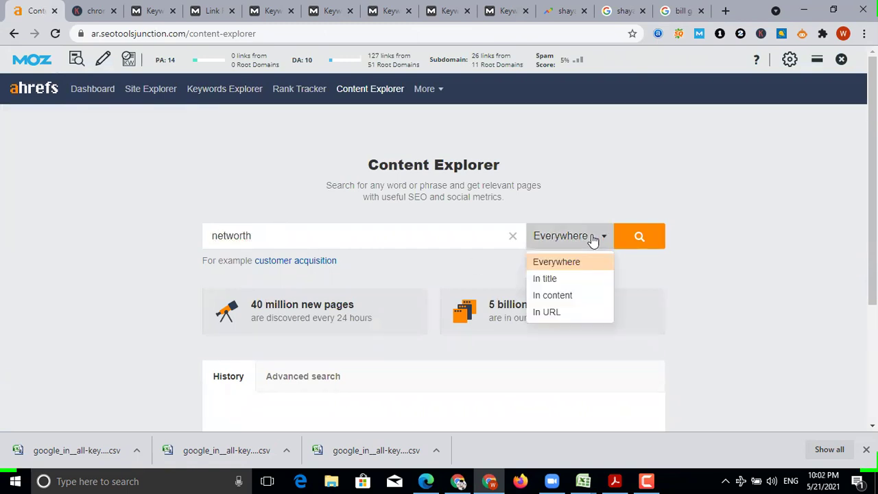
click(570, 282)
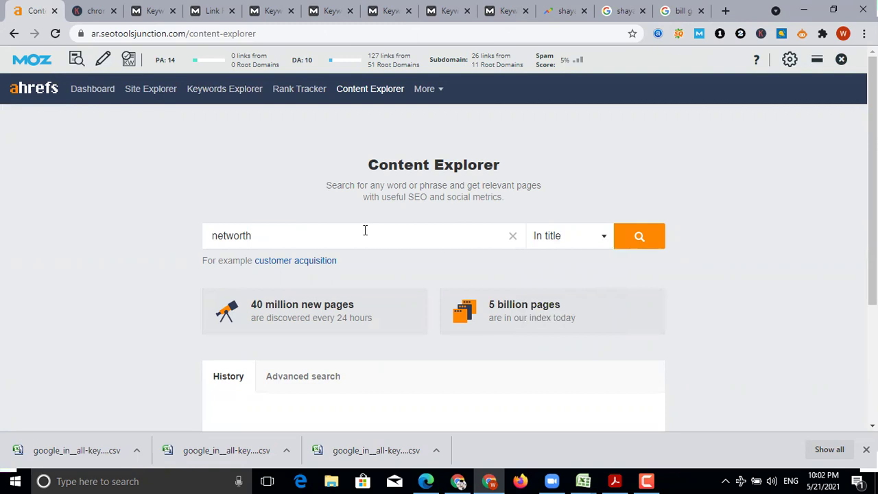
Try convertor as the Content Explorer topic and replace it with best.
double_click(324, 231)
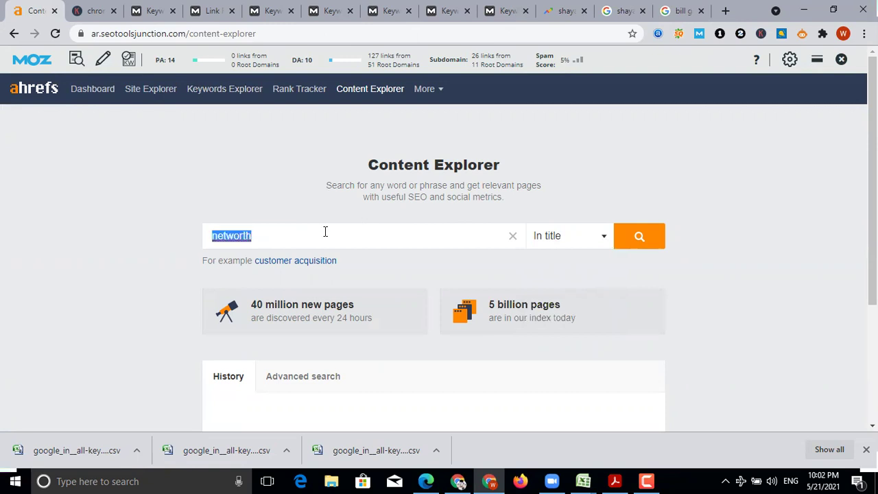
text(convertor)
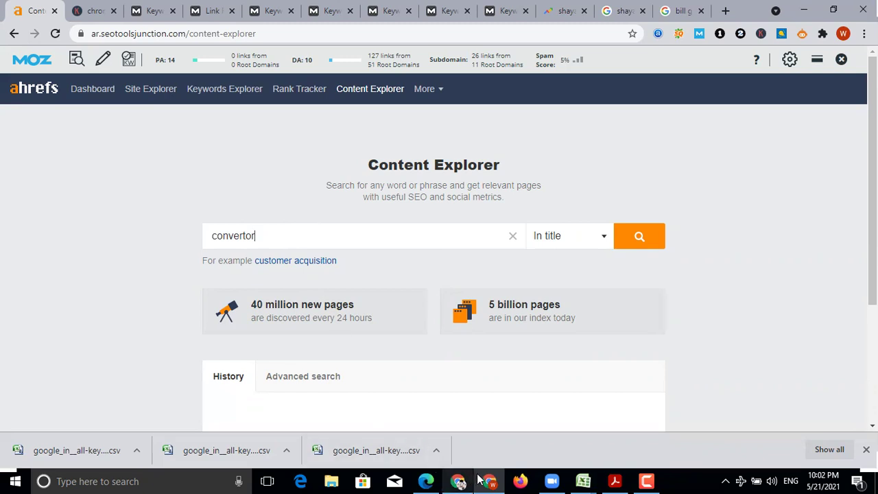
drag(277, 234, 137, 235)
text(best)
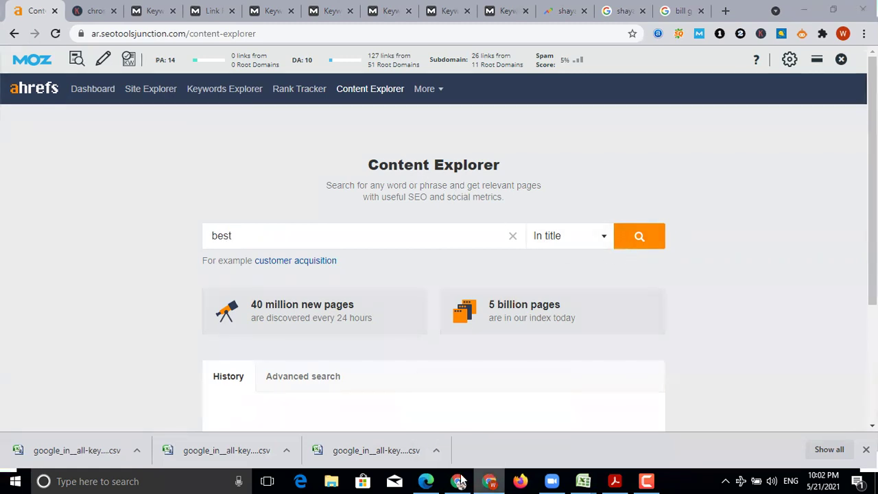
click(490, 480)
click(490, 480)
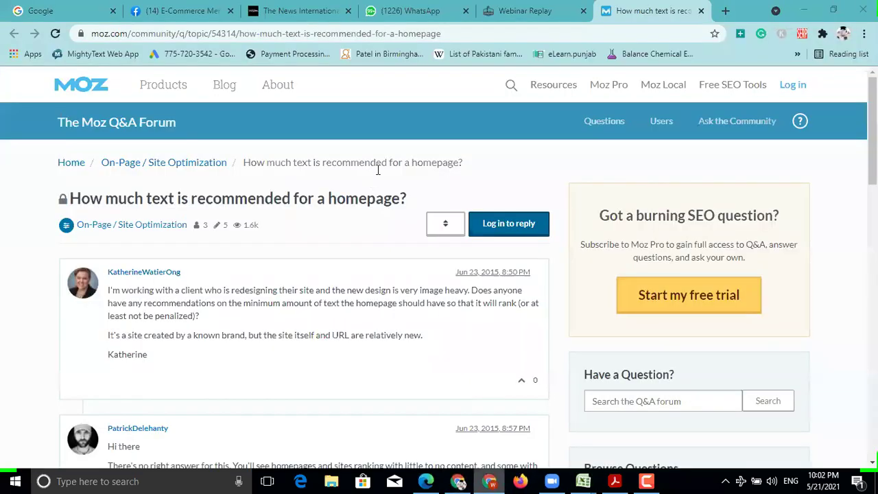
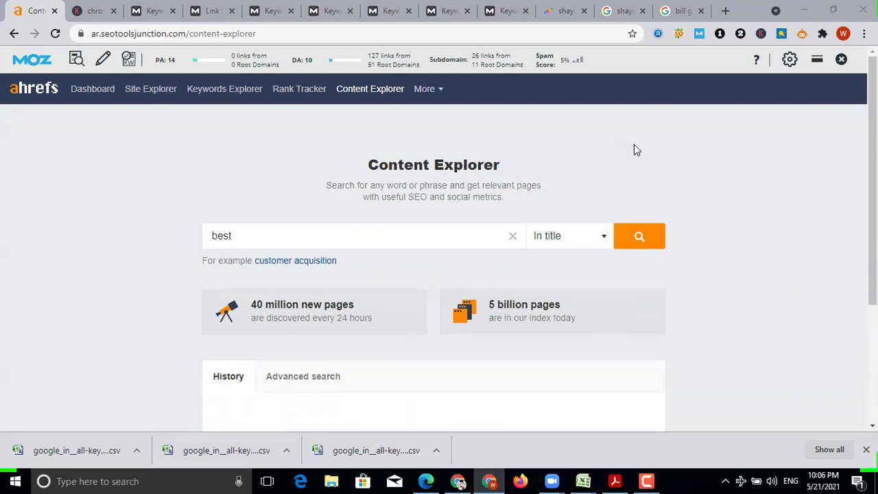
Return to the open Google Trends page and replace the search term shayari attitude with ptcl bill.
click(557, 11)
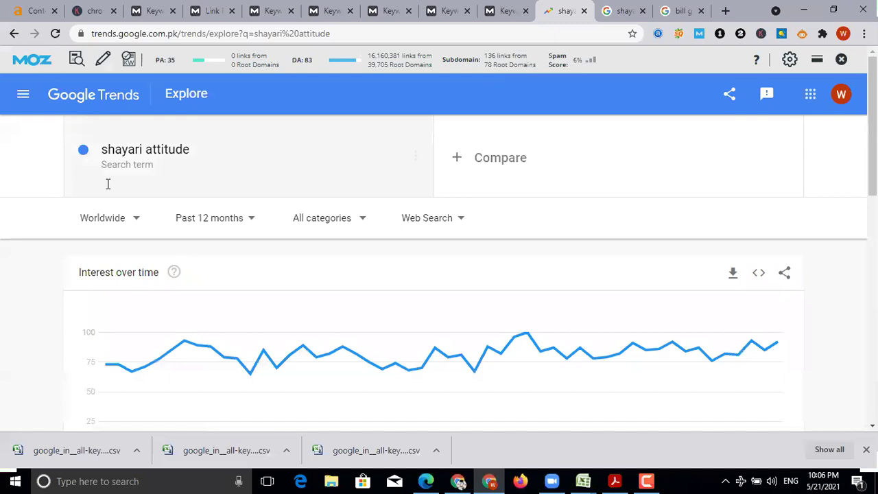
click(158, 149)
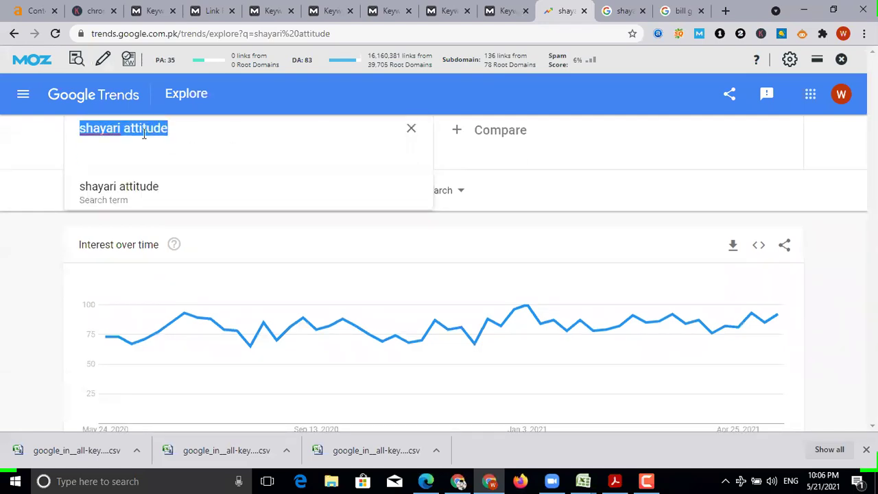
key(Return)
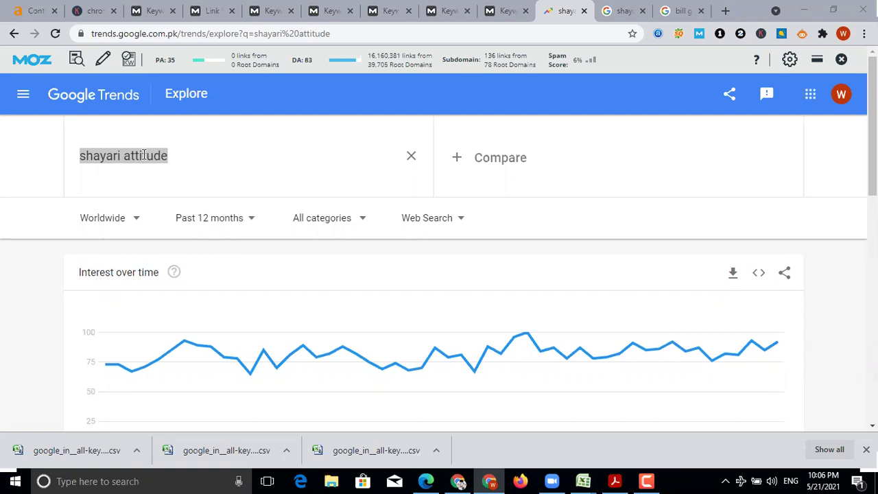
click(145, 155)
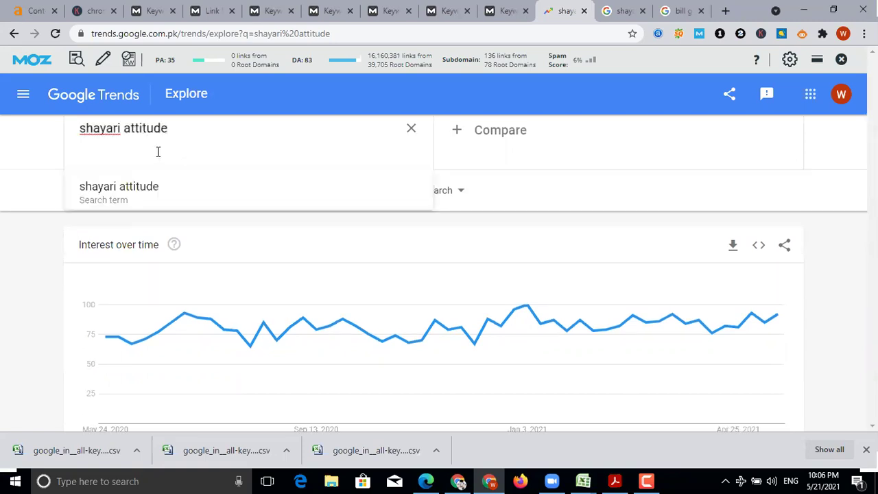
triple_click(123, 129)
text(pt)
key(BackSpace)
text(tcl bill)
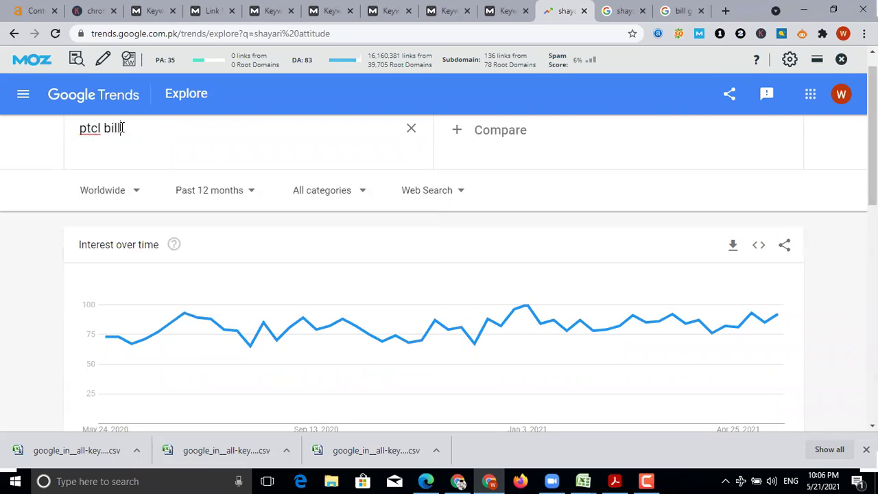
key(Return)
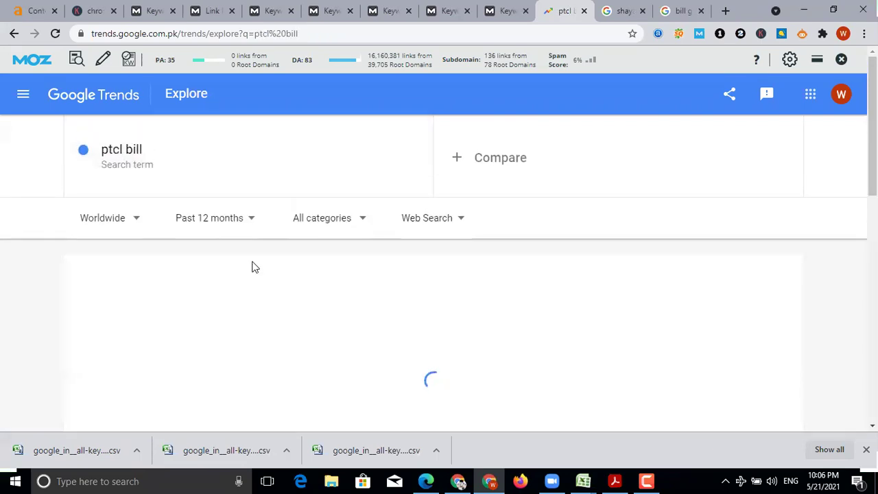
Check the ptcl bill interest data for Albania and return the region filter to Worldwide.
click(130, 219)
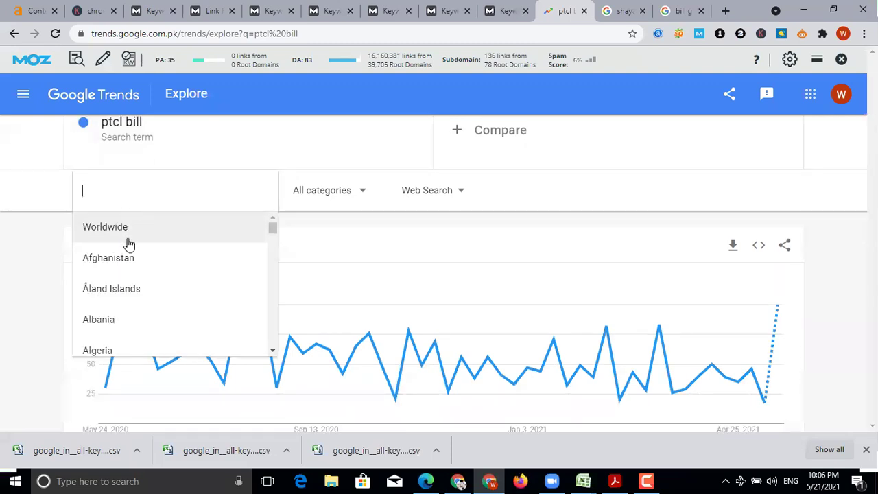
click(103, 320)
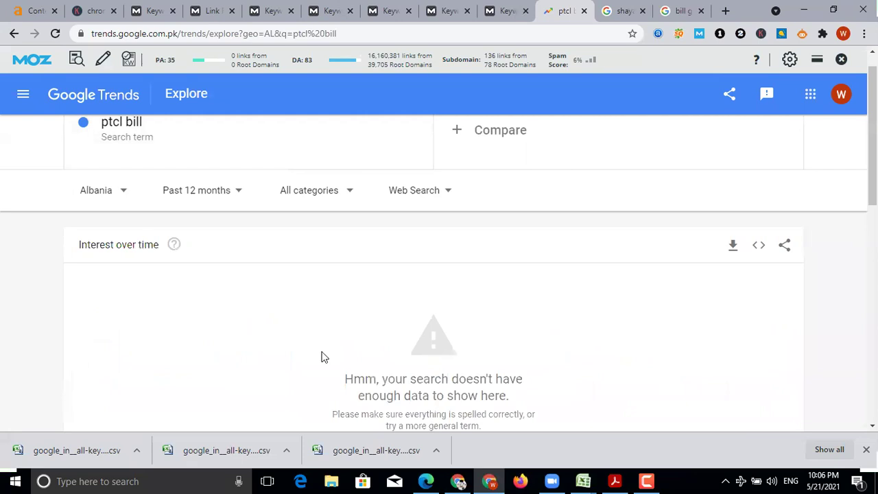
scroll(398, 310, down, 2)
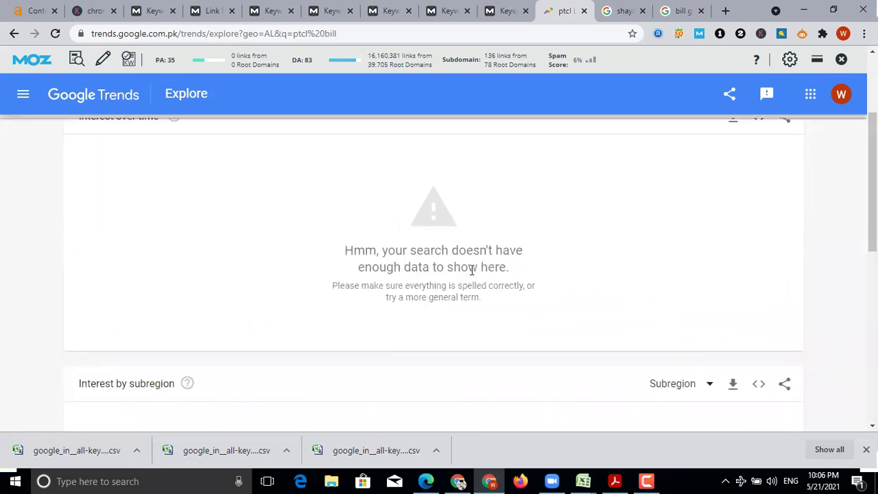
scroll(491, 296, down, 2)
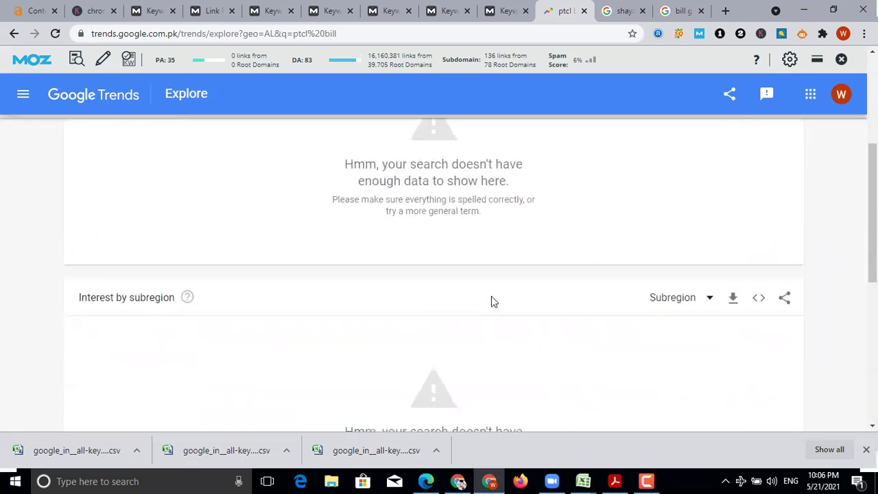
scroll(438, 323, up, 4)
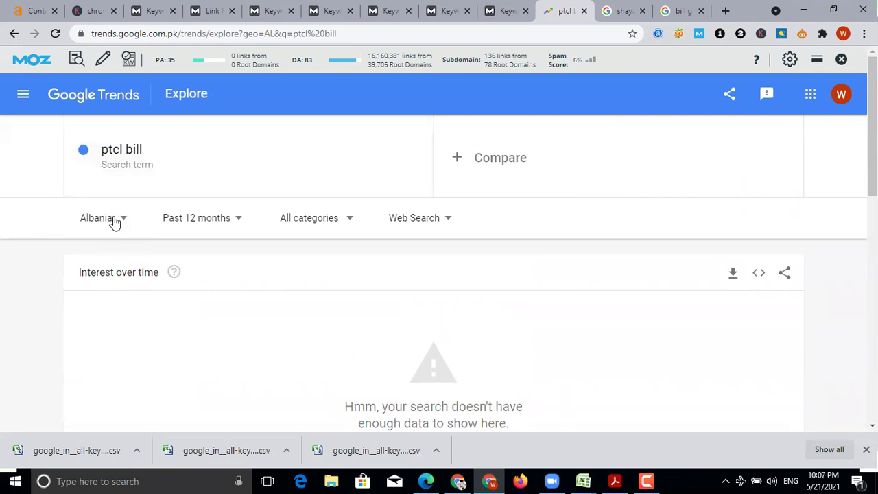
click(115, 219)
click(116, 229)
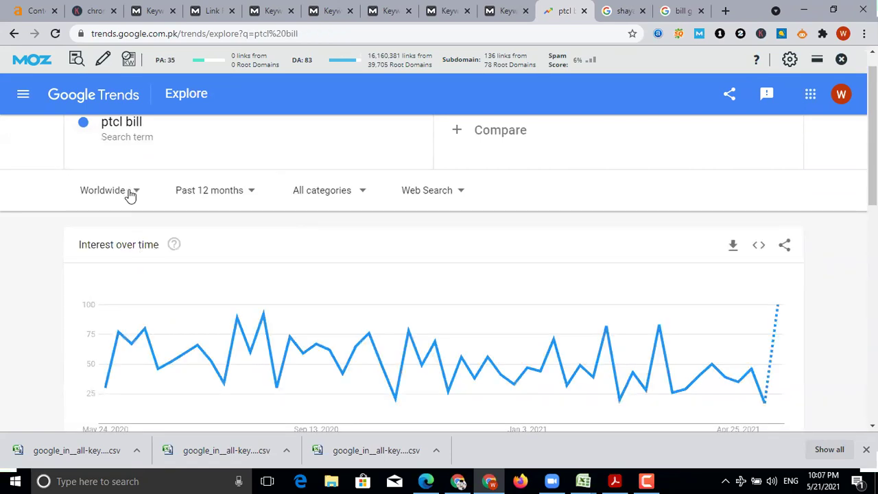
Examine the worldwide interest by region ranking and the interest over time graph for ptcl bill.
scroll(574, 284, down, 4)
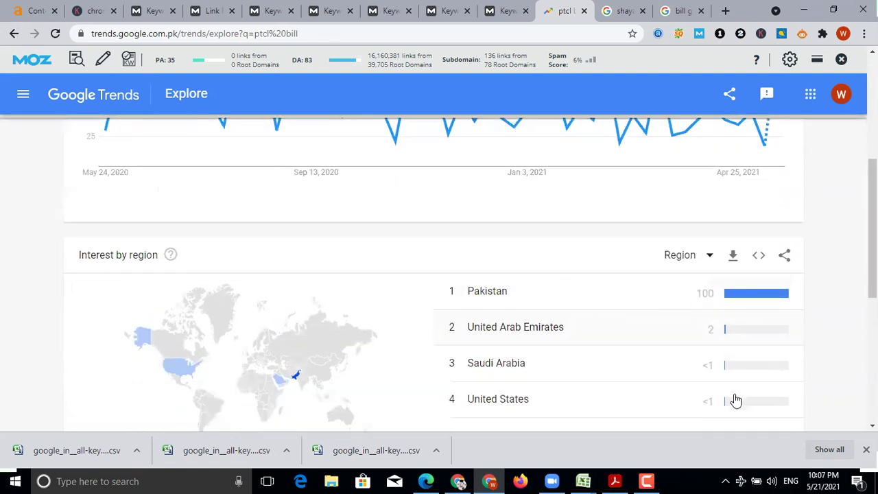
scroll(719, 373, down, 1)
scroll(722, 365, up, 2)
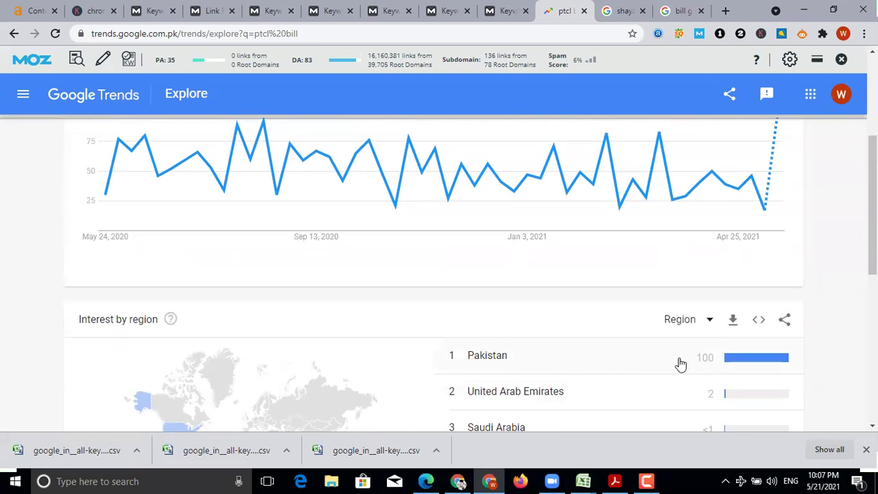
scroll(604, 360, down, 2)
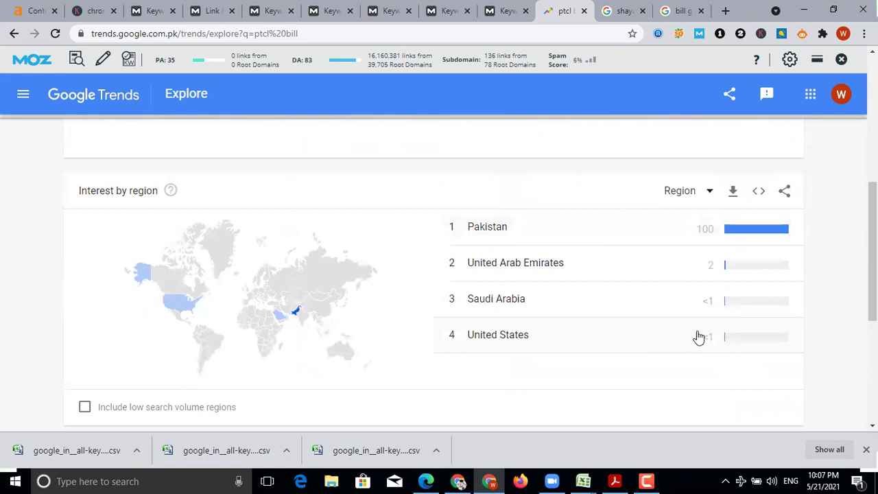
scroll(606, 345, up, 1)
scroll(603, 346, up, 3)
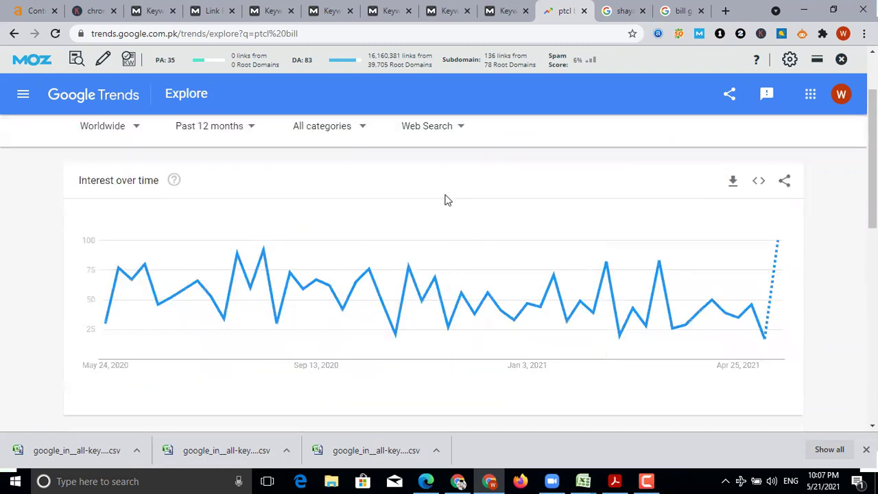
mouse_move(321, 269)
scroll(321, 269, up, 3)
click(114, 219)
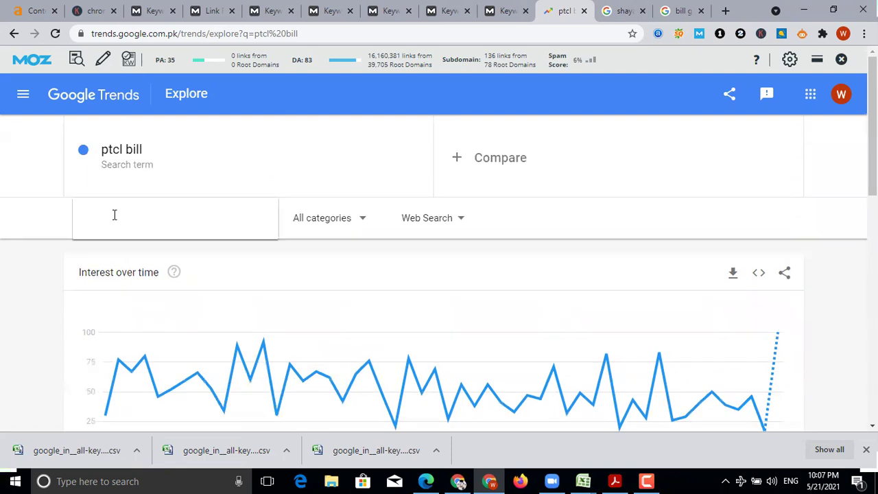
click(40, 180)
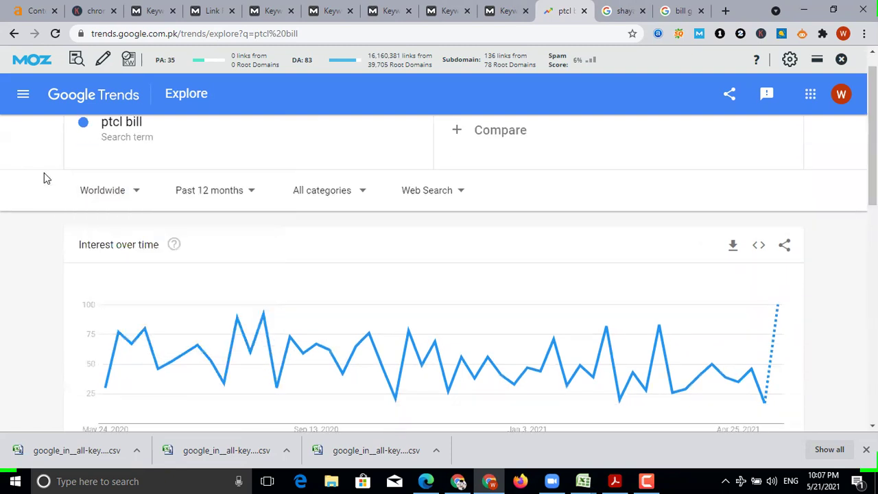
Try ptcl bull as the Google Trends search term and check whether interest data is available for it.
click(102, 124)
click(125, 134)
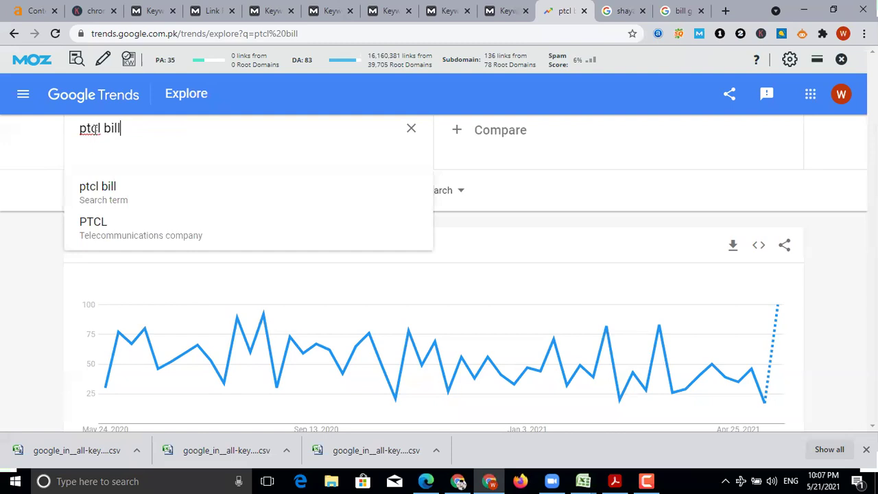
click(113, 129)
key(Delete)
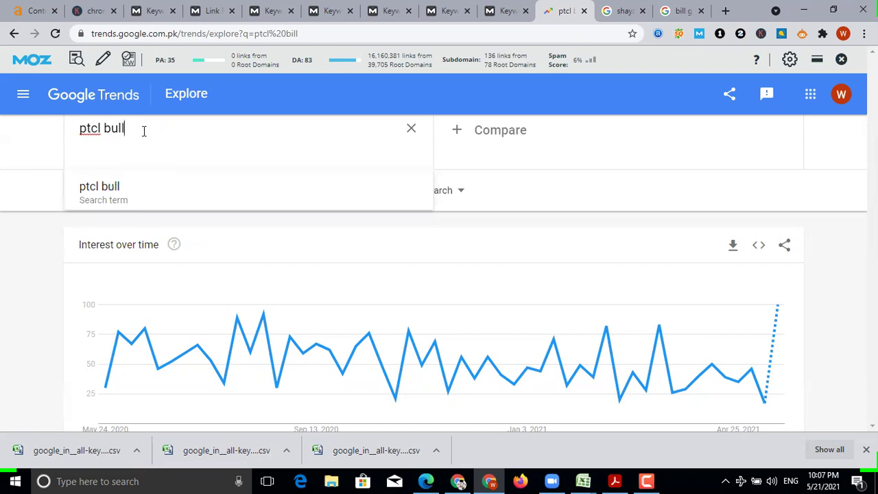
key(Return)
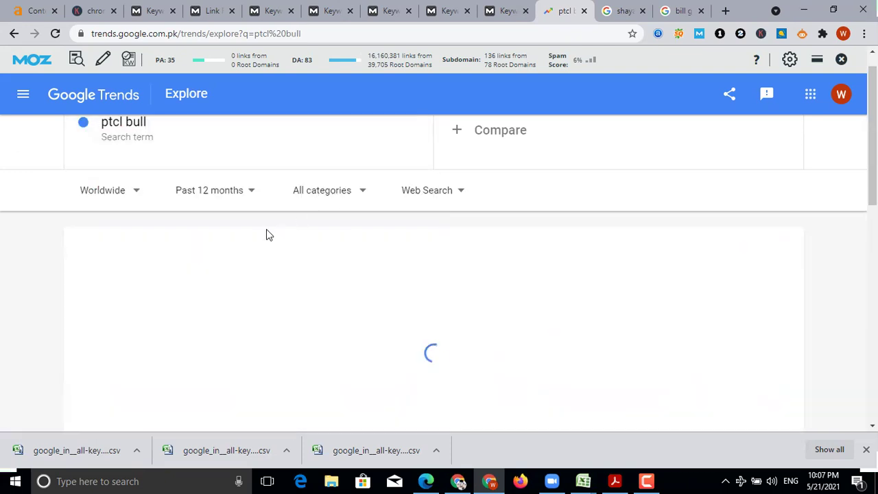
scroll(261, 235, down, 1)
scroll(184, 194, up, 2)
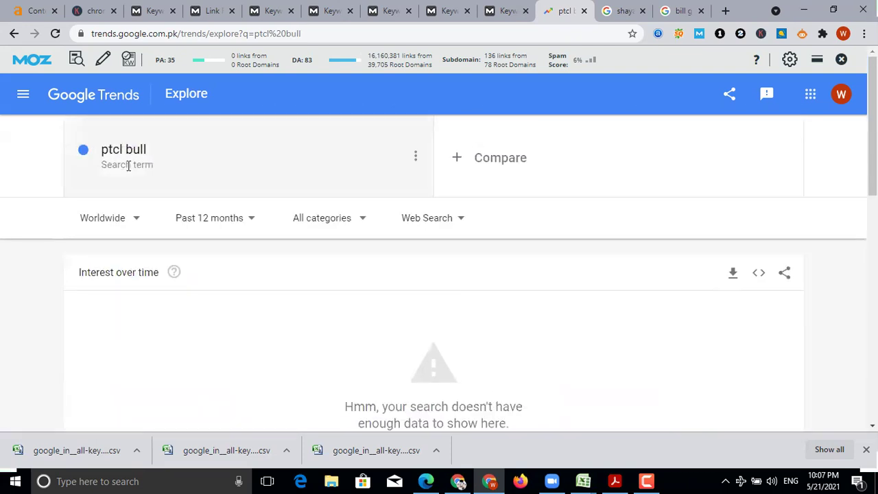
scroll(442, 386, down, 1)
scroll(441, 384, up, 1)
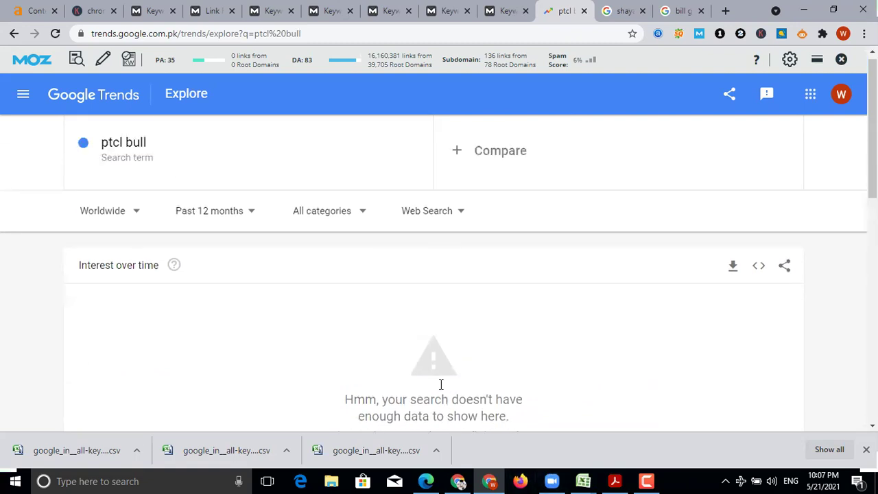
Change the Google Trends search term to btcl bill and check its worldwide interest by region.
click(111, 149)
click(87, 129)
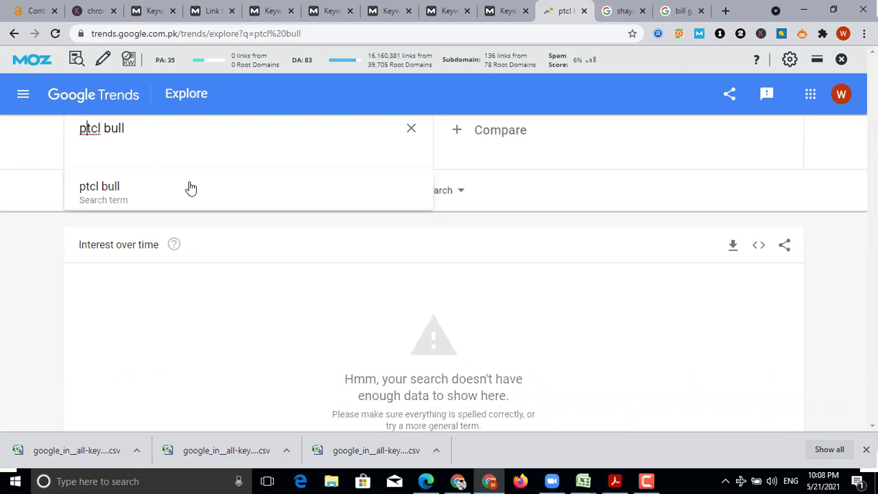
key(BackSpace)
text(b)
key(Right)
key(Right)
key(Right)
key(Right)
key(shift+Left)
text(i)
click(189, 188)
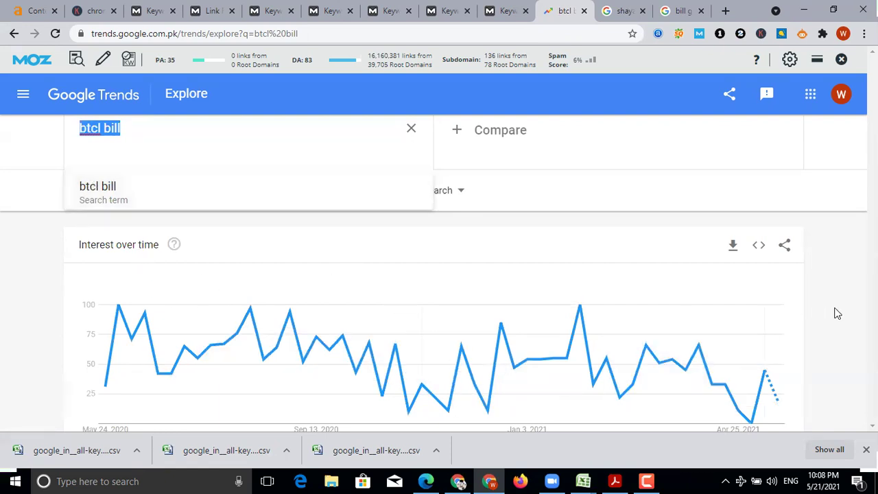
scroll(839, 311, down, 5)
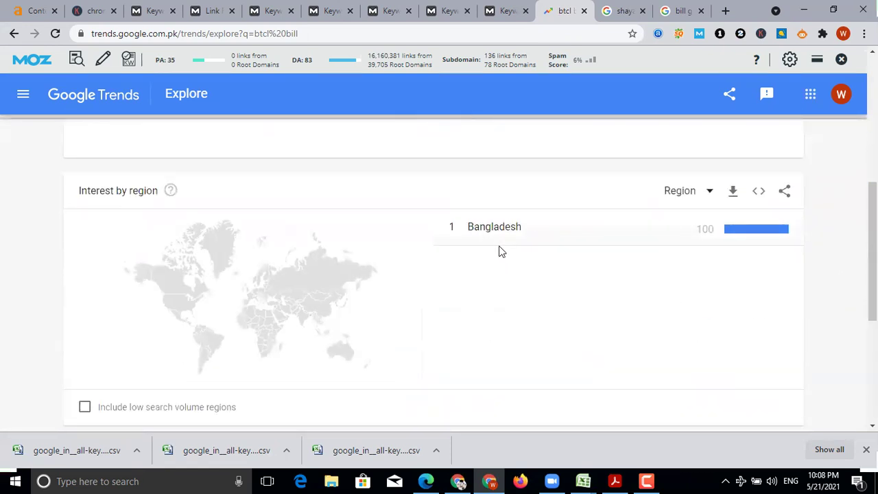
scroll(499, 251, up, 6)
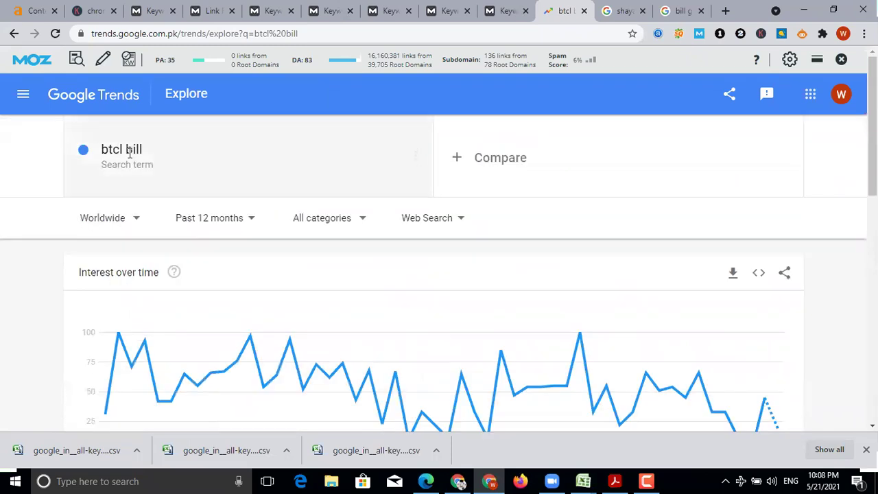
click(106, 150)
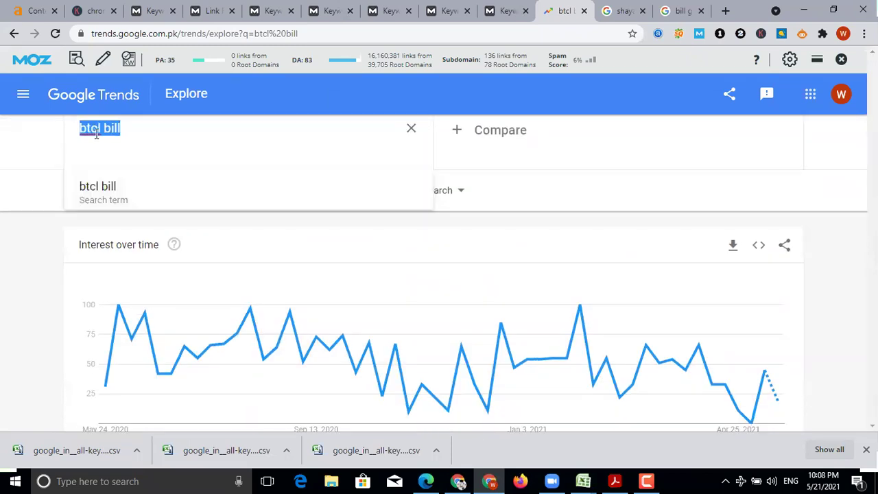
click(91, 129)
click(114, 130)
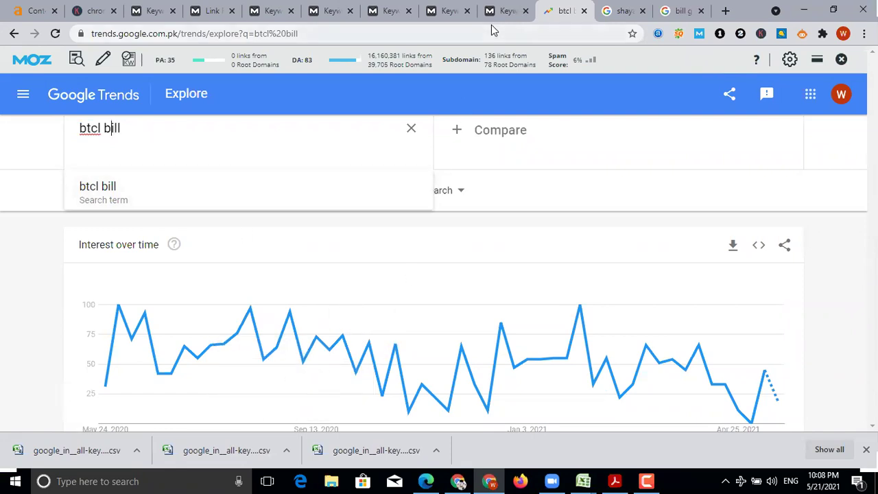
click(490, 481)
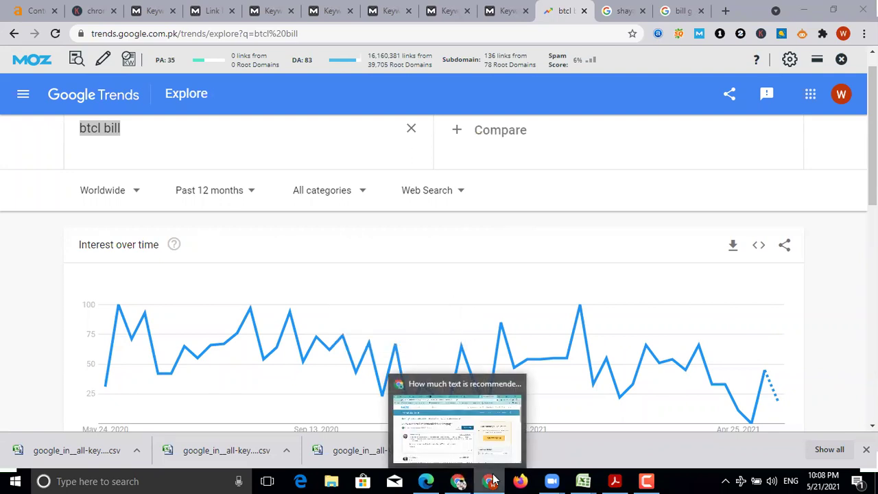
click(483, 446)
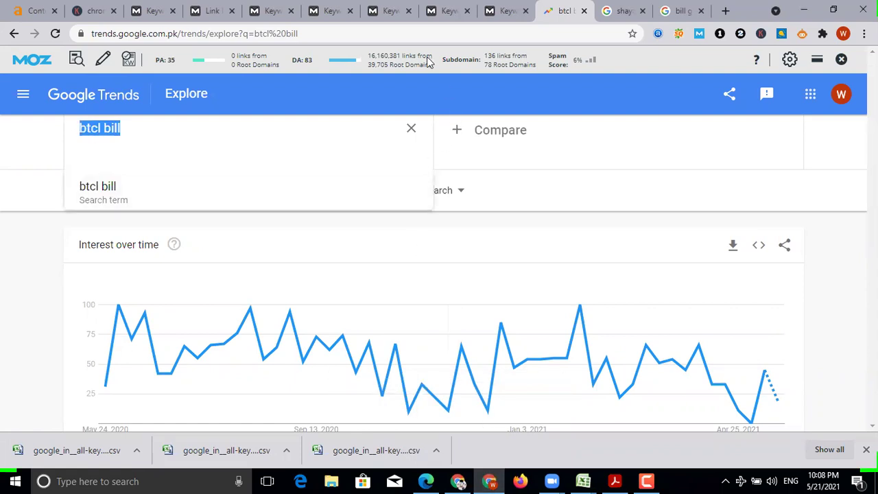
click(2, 147)
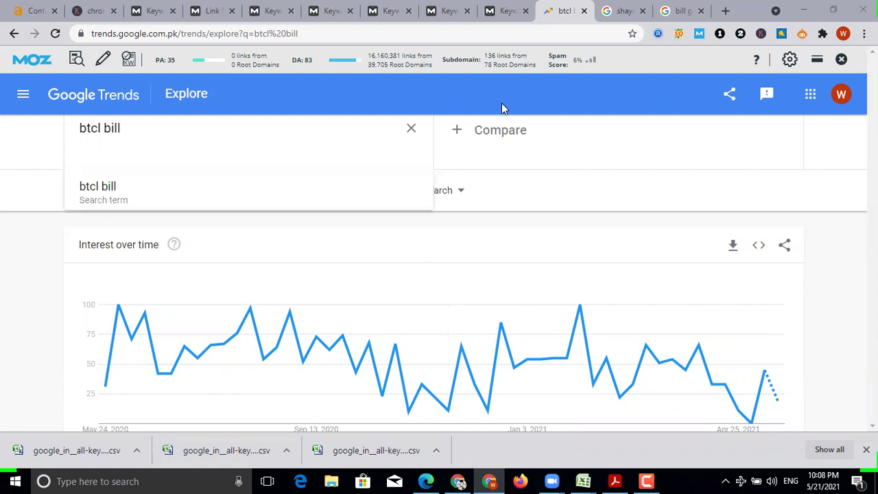
Return to the open Ahrefs page and switch from Content Explorer to Site Explorer.
click(89, 10)
click(33, 10)
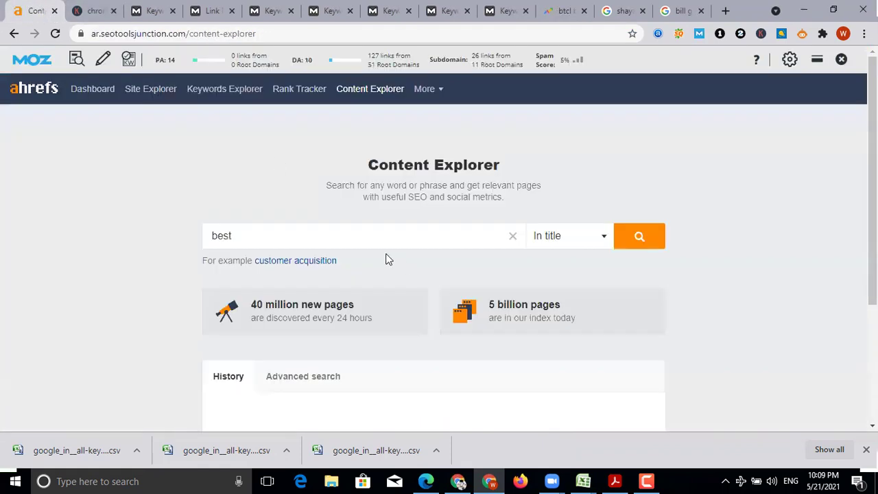
click(157, 93)
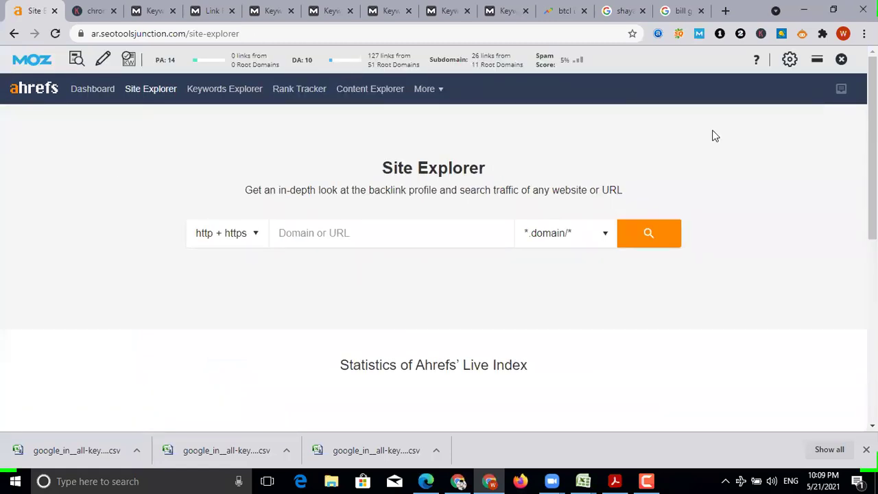
Search Google in a new browser tab for basketball game today and glance over the first results.
click(725, 11)
click(567, 37)
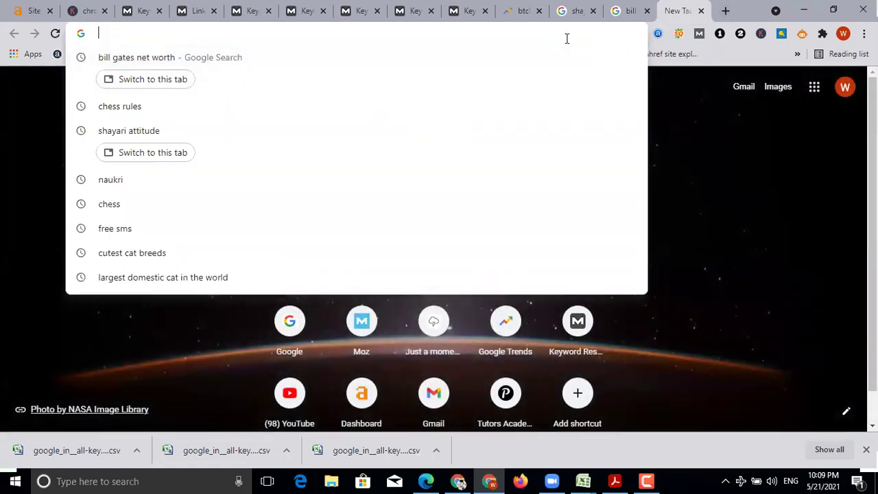
text(basketball)
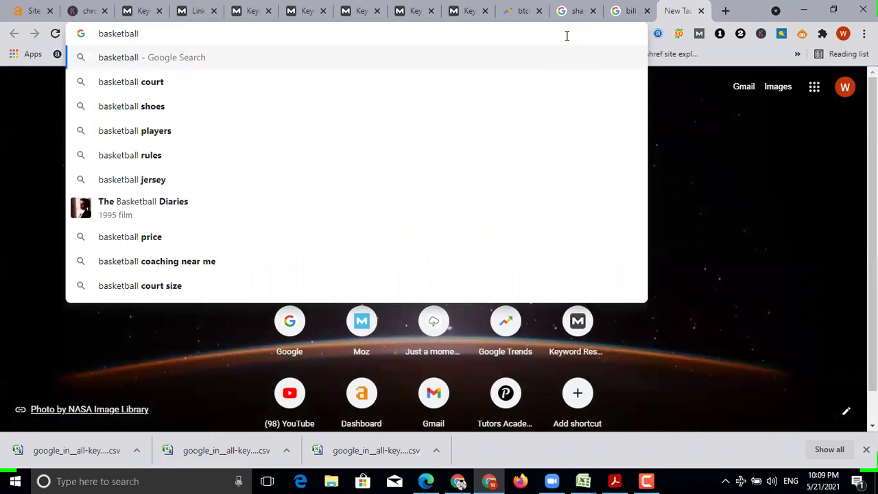
text(game today)
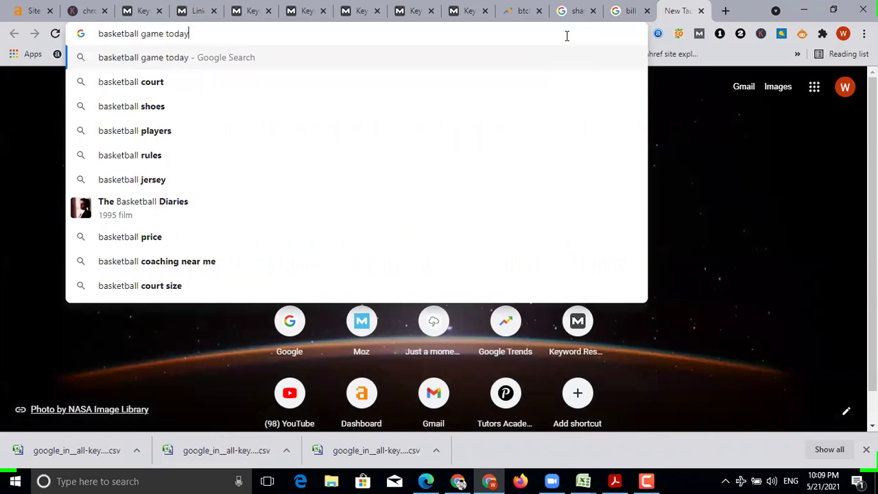
key(Return)
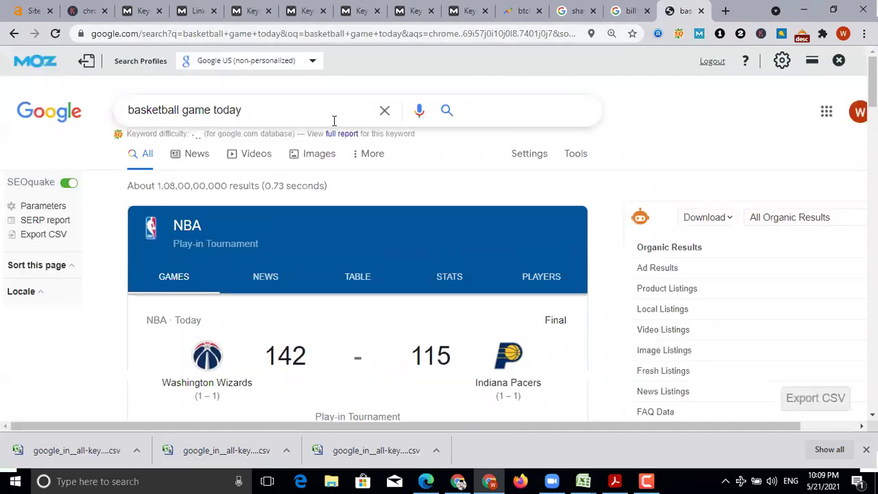
scroll(327, 180, down, 7)
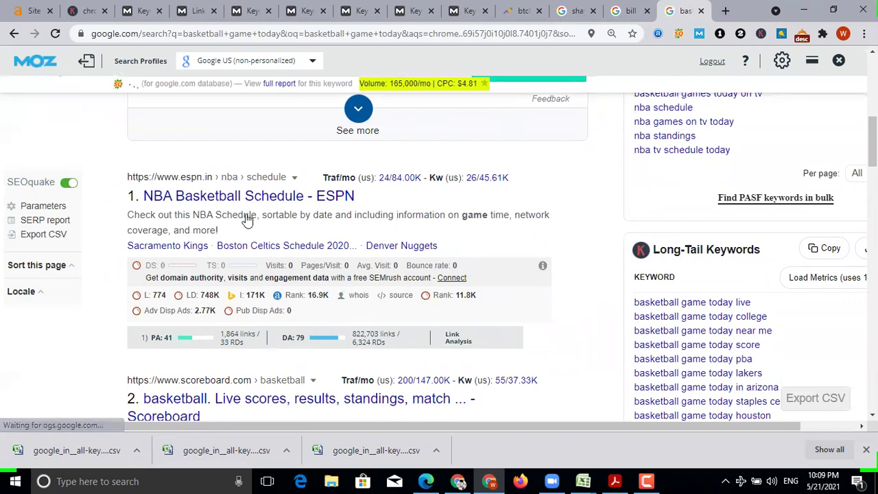
scroll(165, 148, up, 4)
scroll(192, 122, up, 3)
double_click(195, 109)
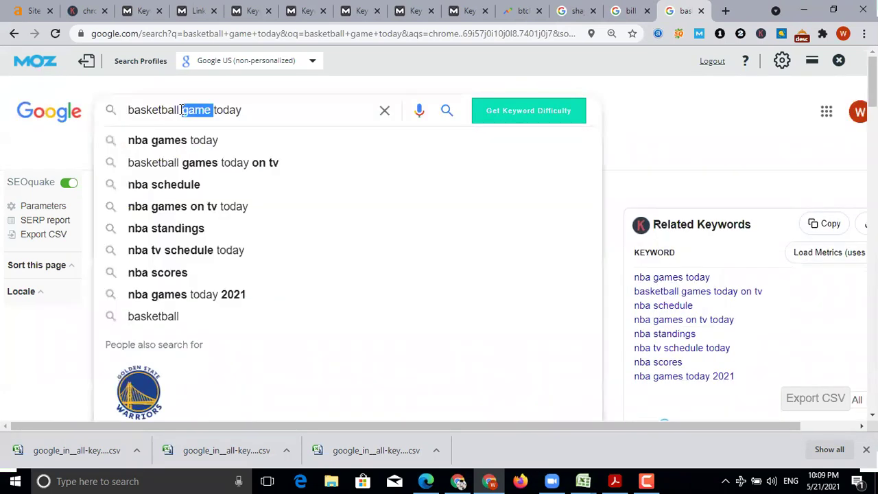
click(182, 111)
right_click(203, 115)
click(160, 112)
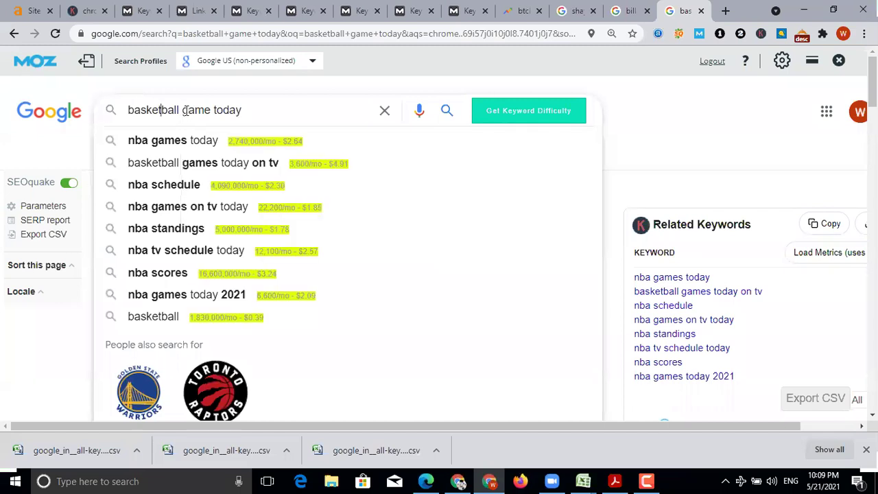
triple_click(175, 110)
right_click(175, 111)
click(206, 136)
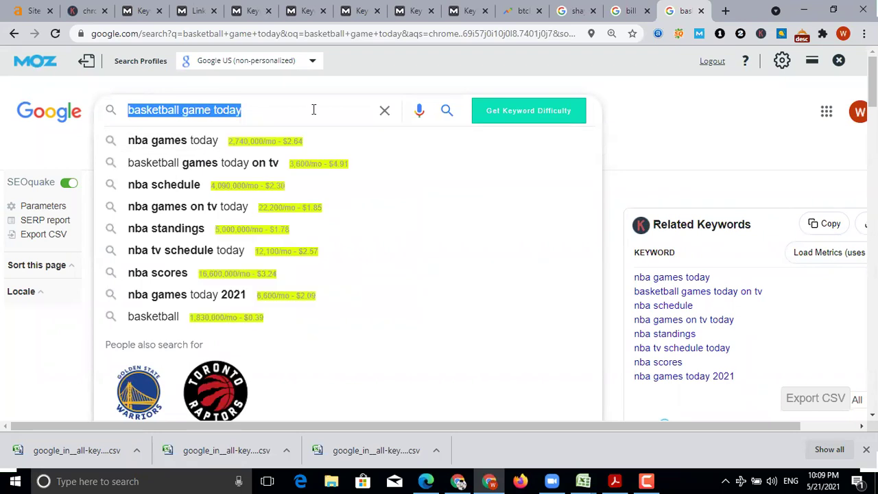
click(656, 111)
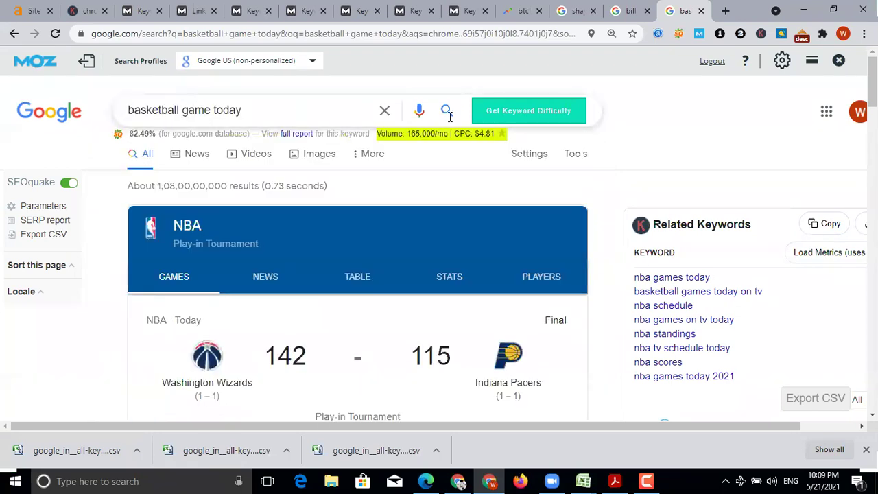
Examine the pages ranking for basketball game today, including their traffic, page authority and domain authority metrics.
scroll(480, 178, down, 2)
scroll(255, 181, up, 2)
scroll(233, 157, down, 1)
scroll(233, 157, down, 5)
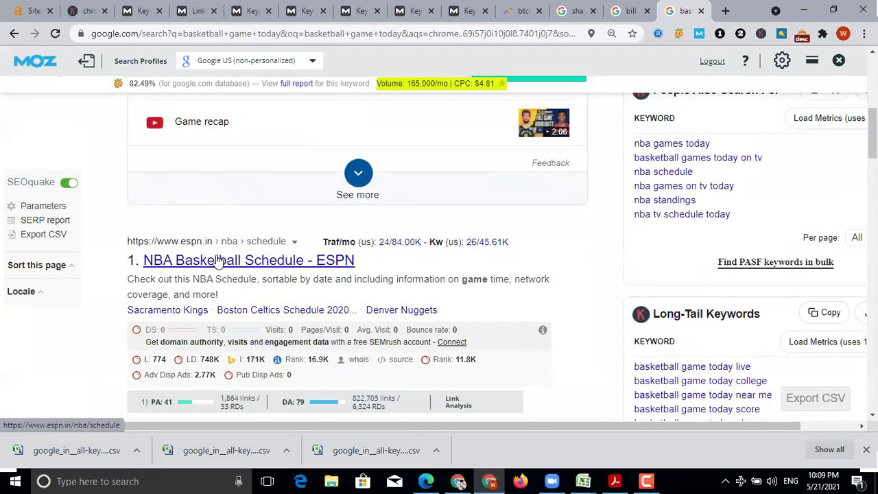
scroll(431, 245, up, 5)
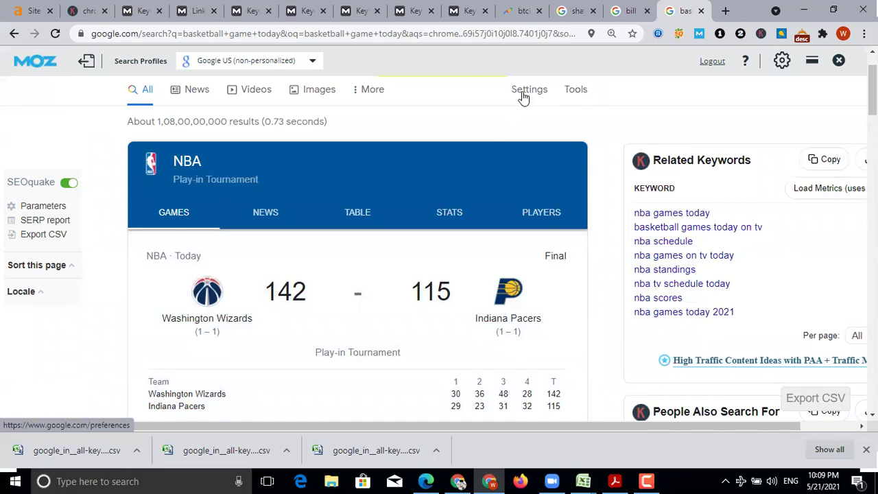
scroll(319, 155, down, 4)
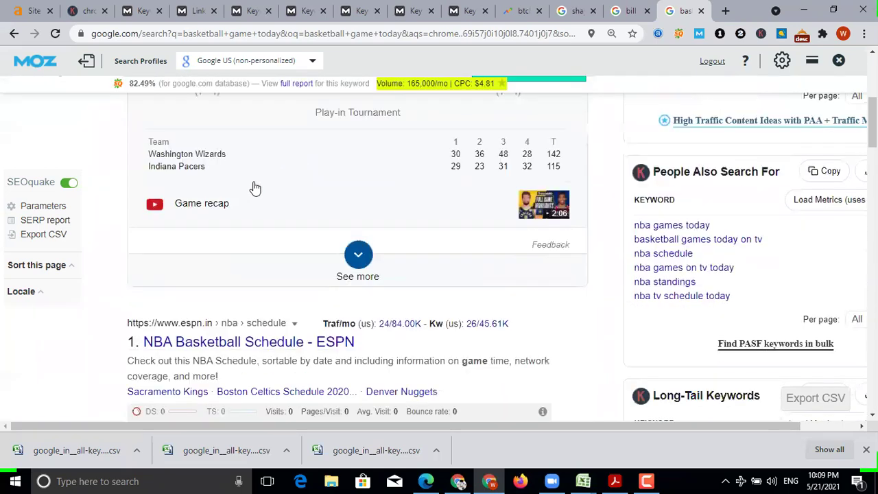
scroll(358, 209, down, 3)
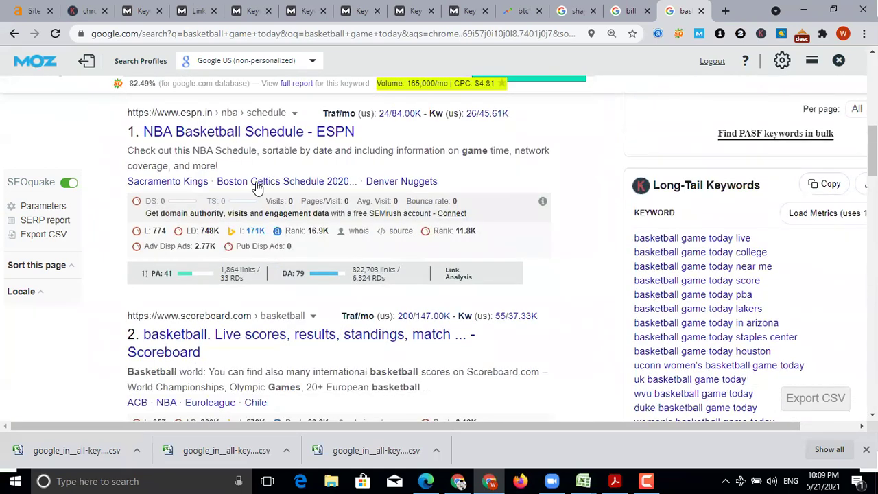
scroll(282, 233, down, 4)
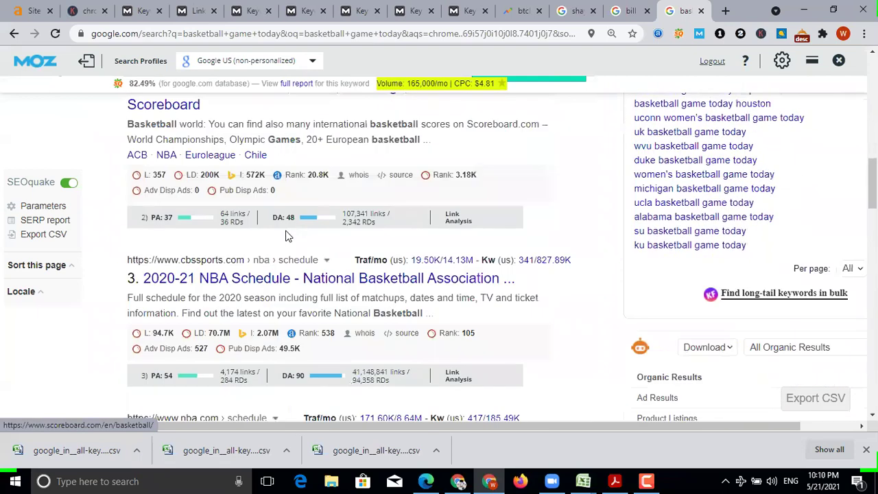
scroll(287, 235, down, 12)
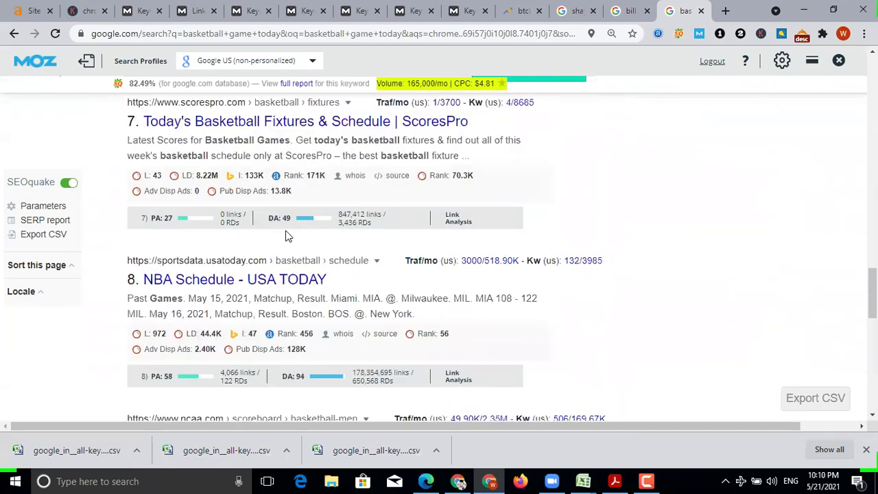
scroll(287, 235, up, 12)
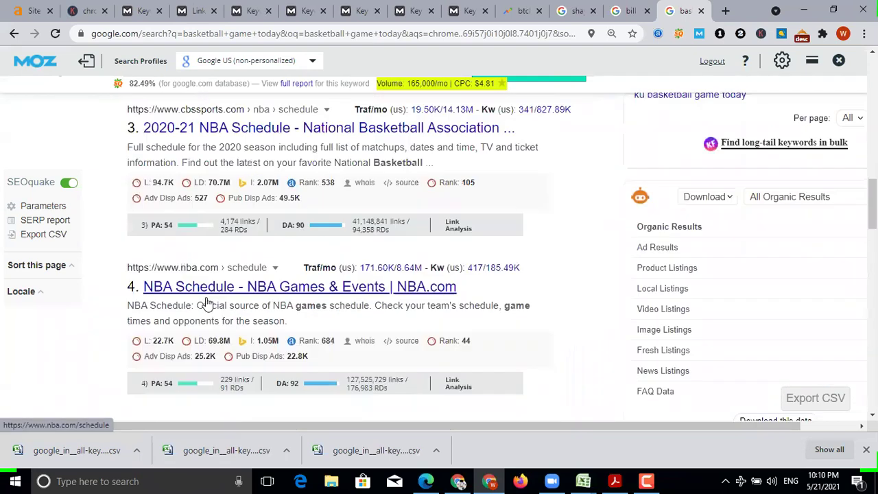
Copy the link address of the NBA.com schedule result and return to the Ahrefs Site Explorer page.
right_click(284, 304)
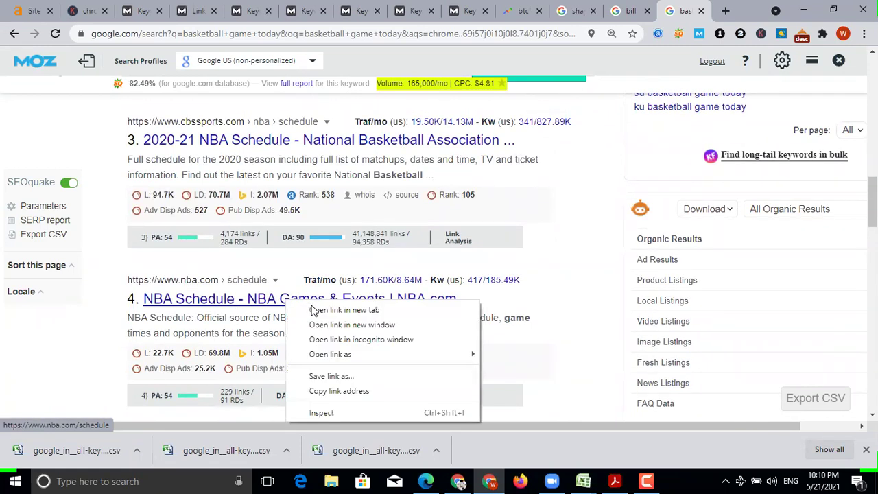
click(333, 390)
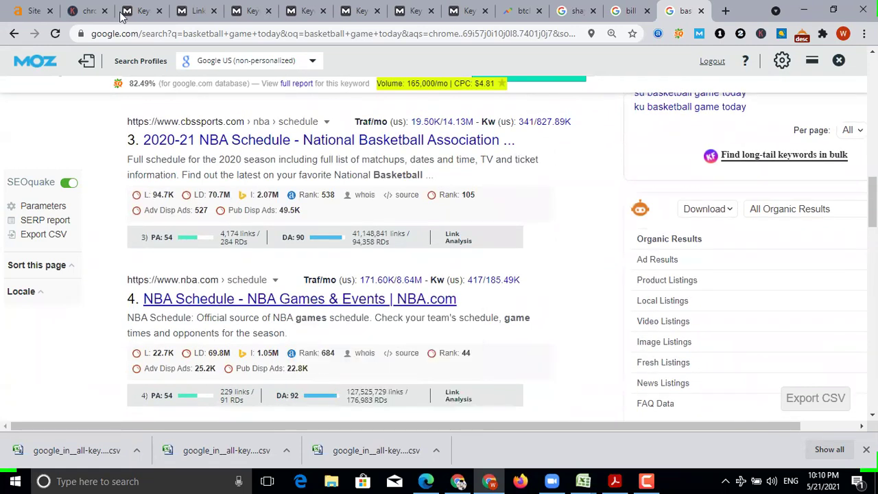
click(35, 13)
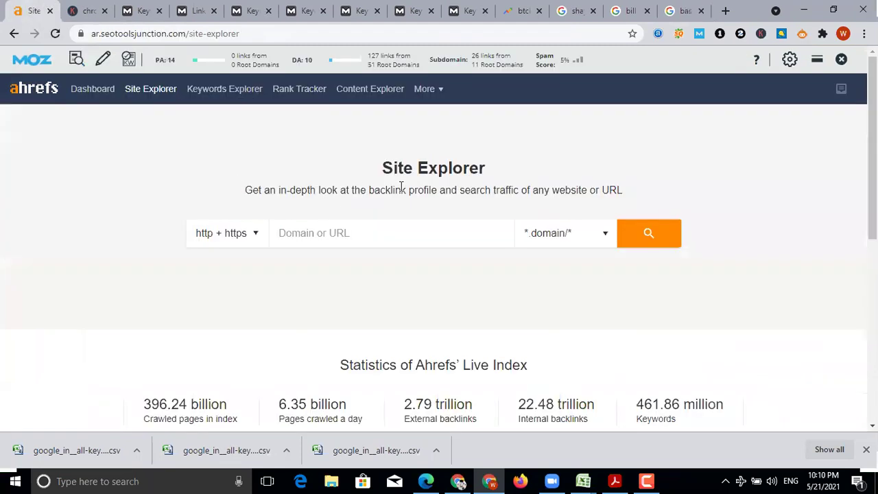
right_click(304, 232)
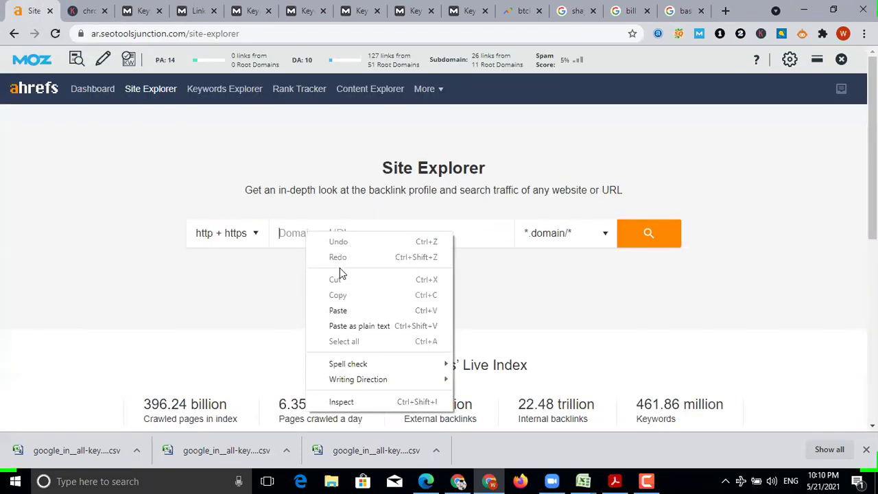
click(347, 313)
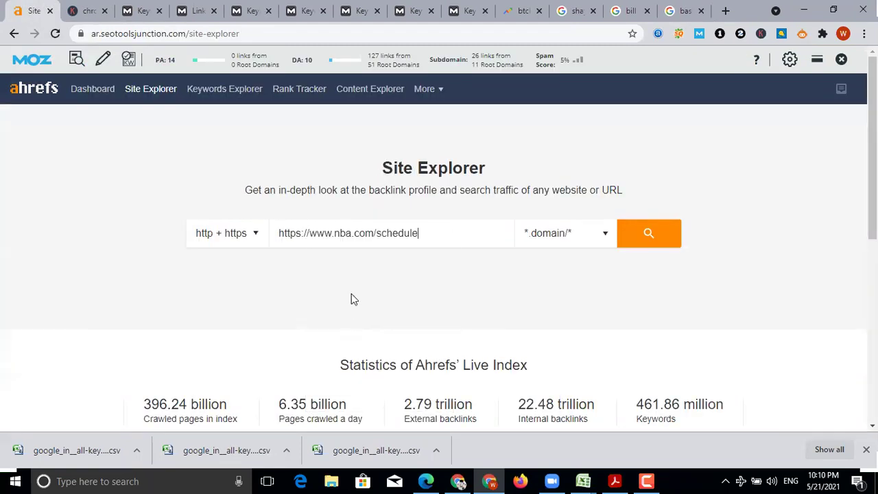
click(649, 236)
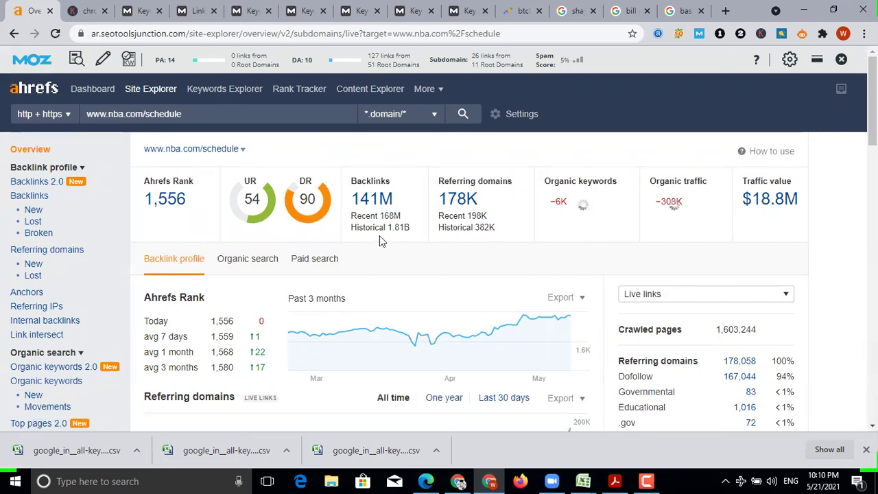
scroll(381, 240, down, 3)
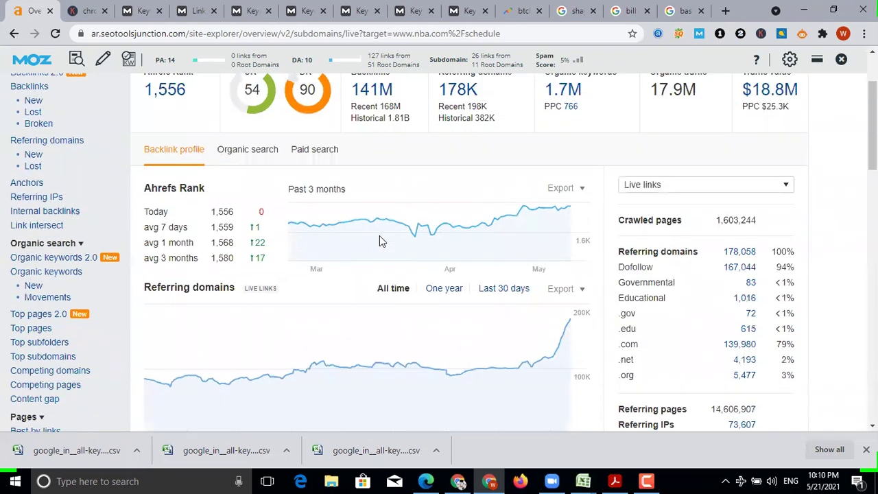
scroll(381, 240, up, 2)
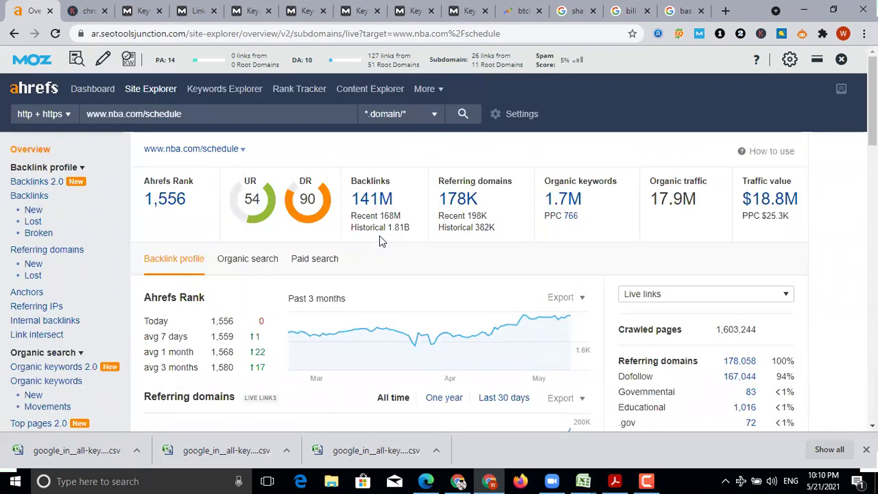
click(566, 201)
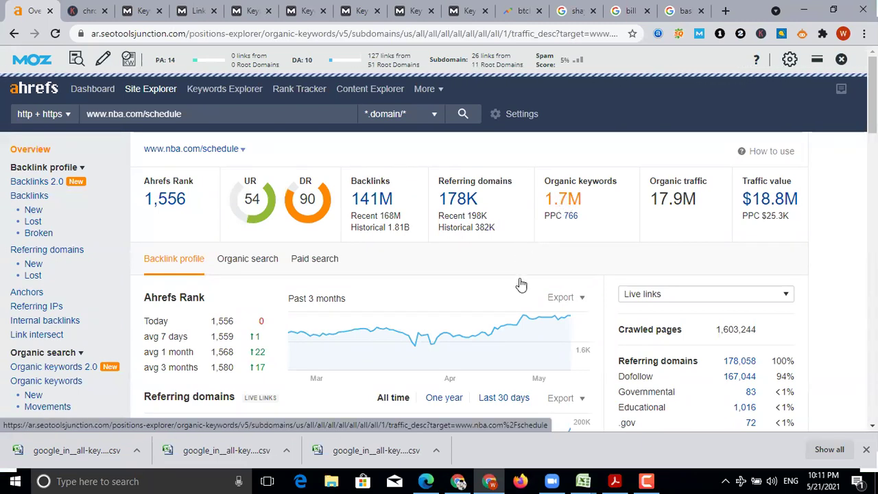
scroll(379, 309, down, 1)
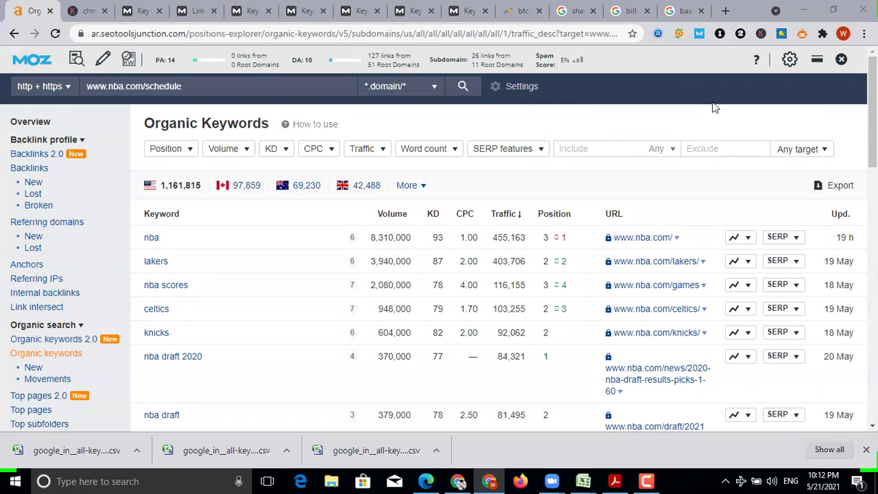
Switch to Google Trends, explore the search term ptcl bill, and review its interest over time and by region.
click(635, 11)
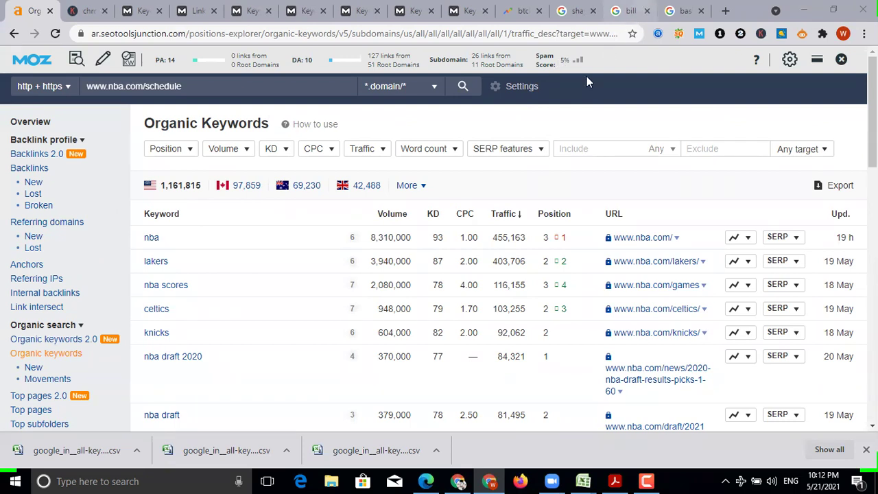
click(516, 11)
triple_click(114, 131)
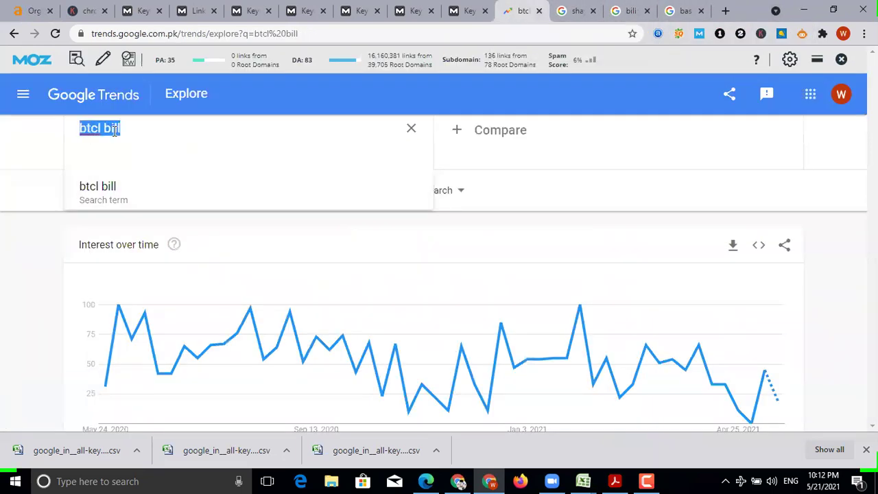
text(pt)
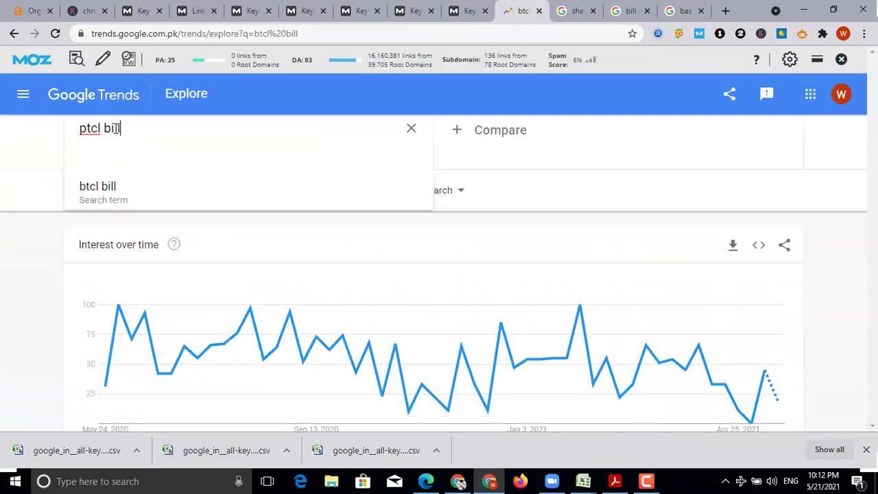
key(Return)
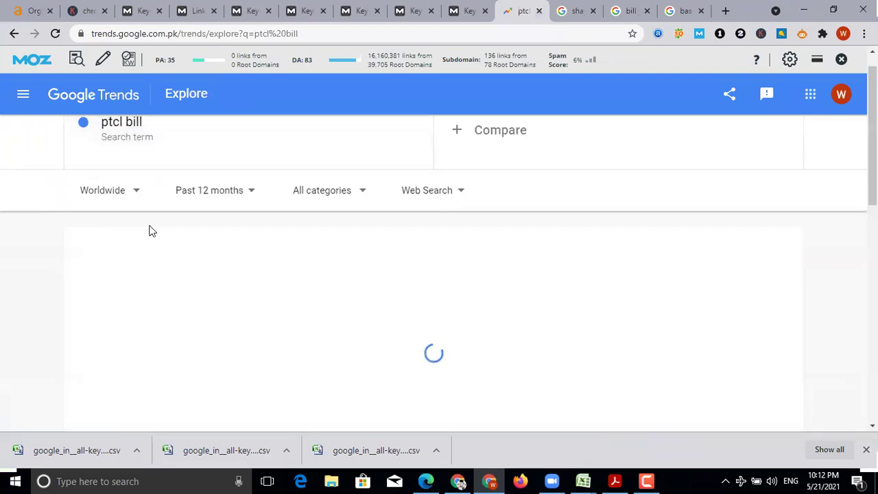
scroll(646, 342, down, 4)
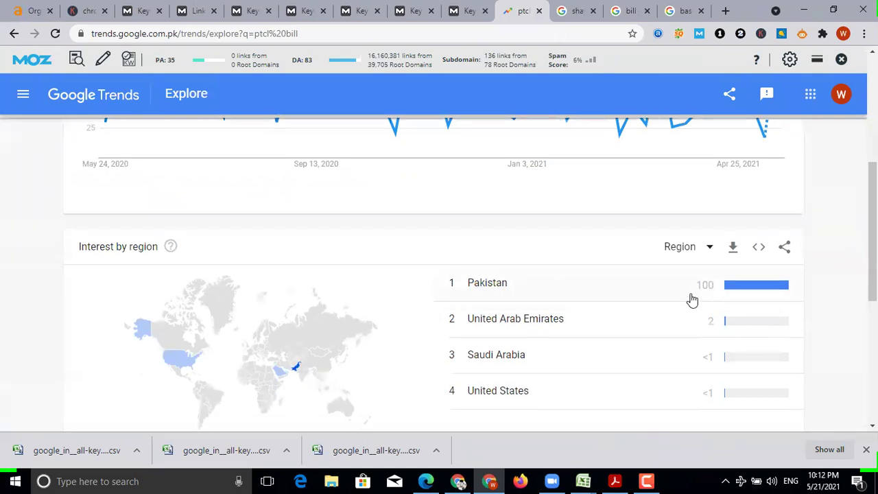
scroll(692, 300, down, 1)
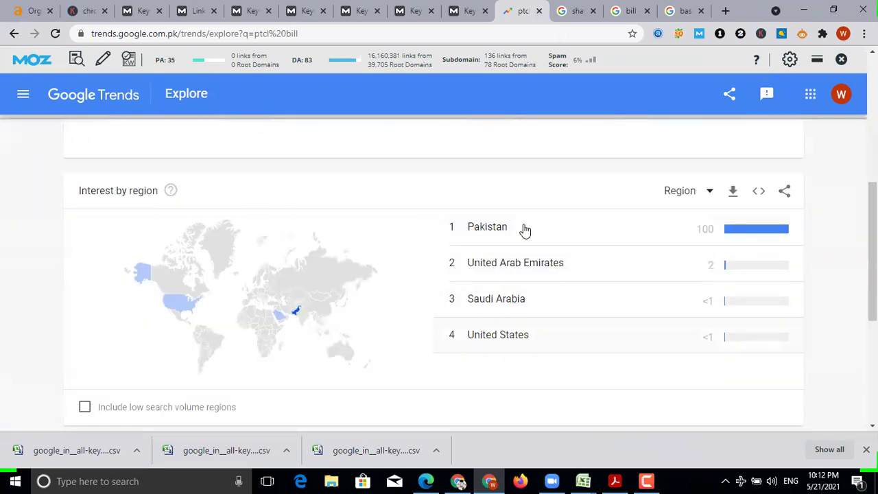
scroll(372, 241, up, 2)
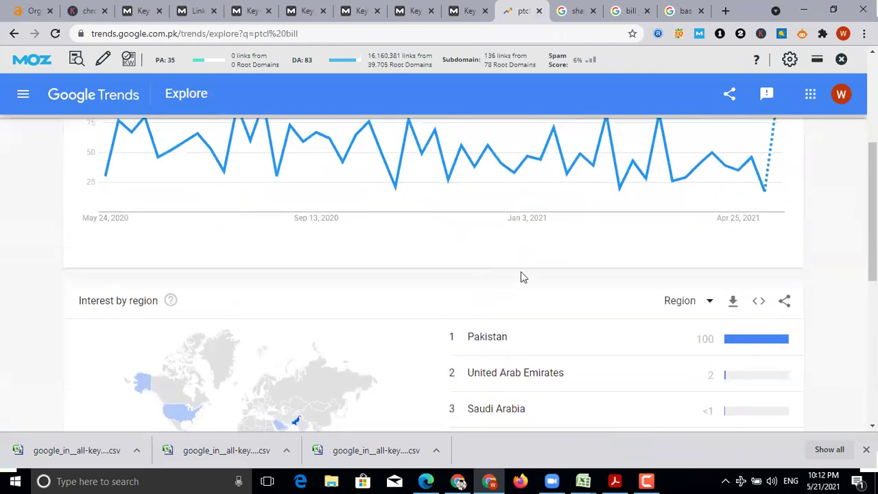
scroll(528, 278, down, 1)
scroll(553, 297, up, 4)
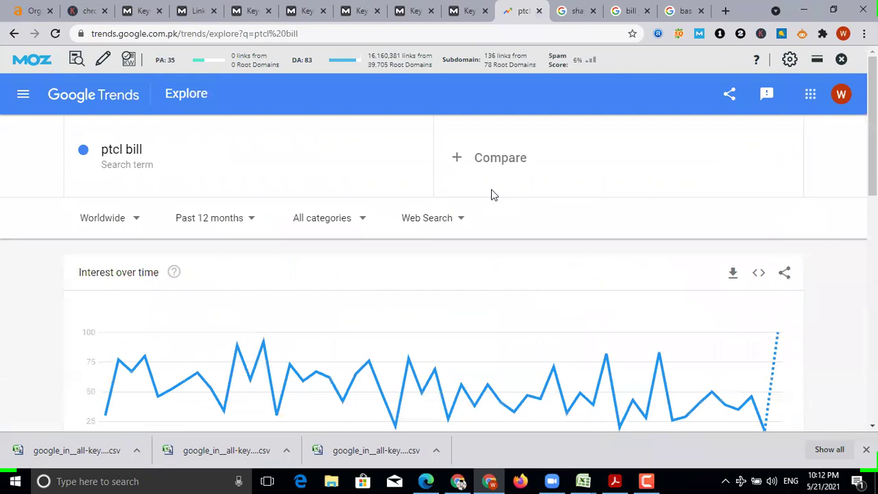
Copy the term ptcl bill from Google Trends and search Google for it in place of basketball game today.
click(111, 134)
right_click(111, 135)
key(ctrl+c)
click(141, 159)
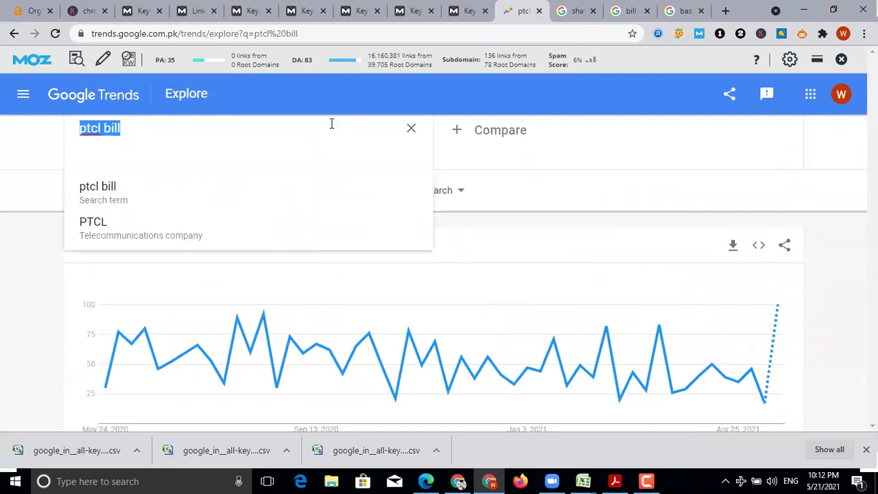
click(683, 11)
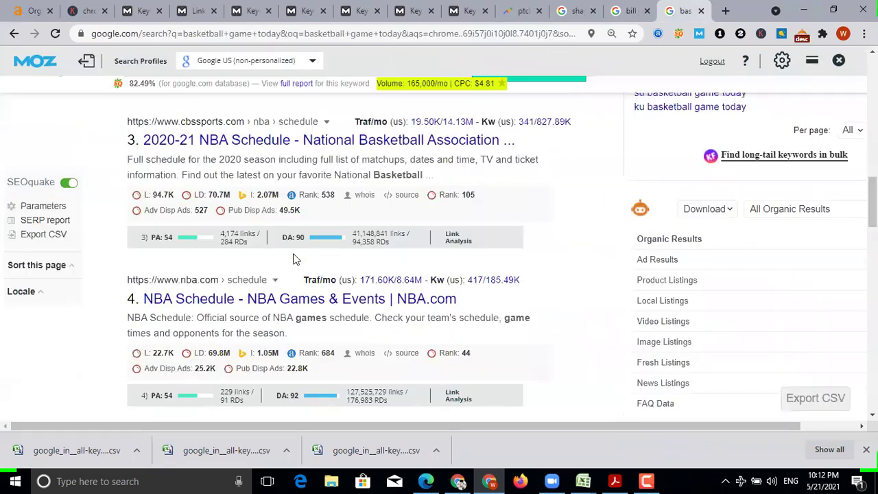
scroll(196, 110, up, 10)
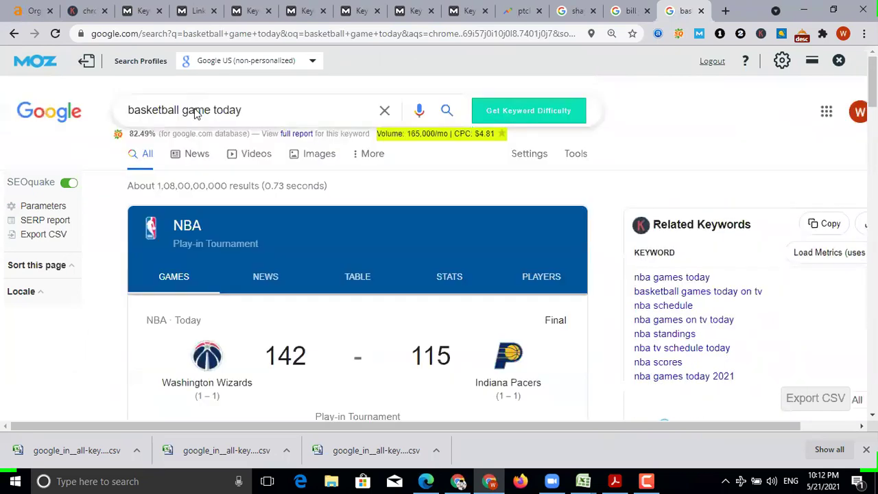
triple_click(196, 112)
right_click(209, 109)
click(251, 149)
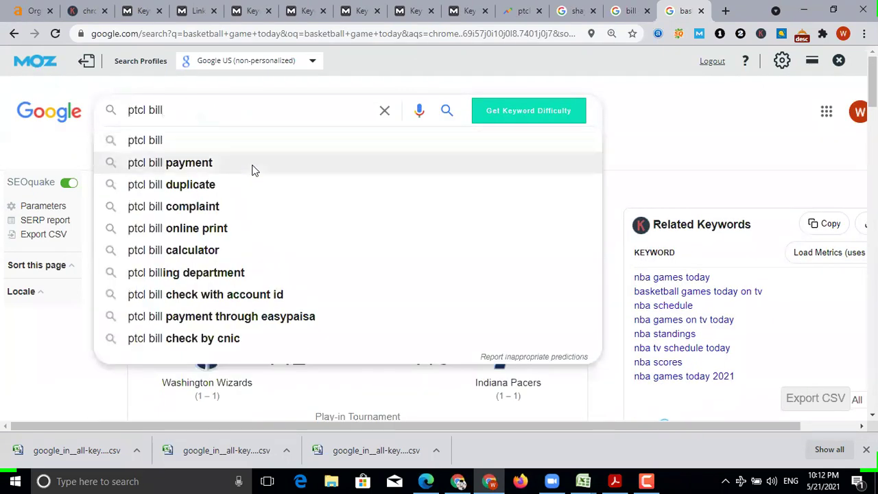
key(Return)
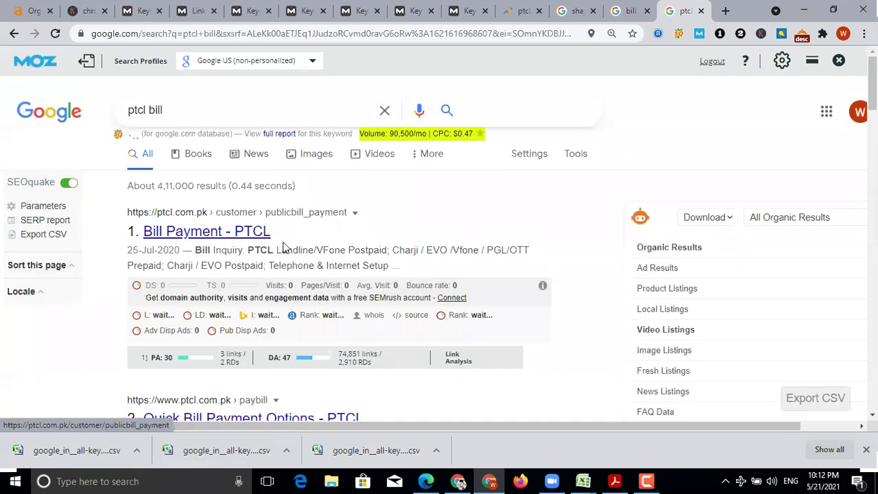
Examine the pages ranking for ptcl bill, including their traffic, page authority and domain authority, plus the videos and related searches.
scroll(285, 247, down, 6)
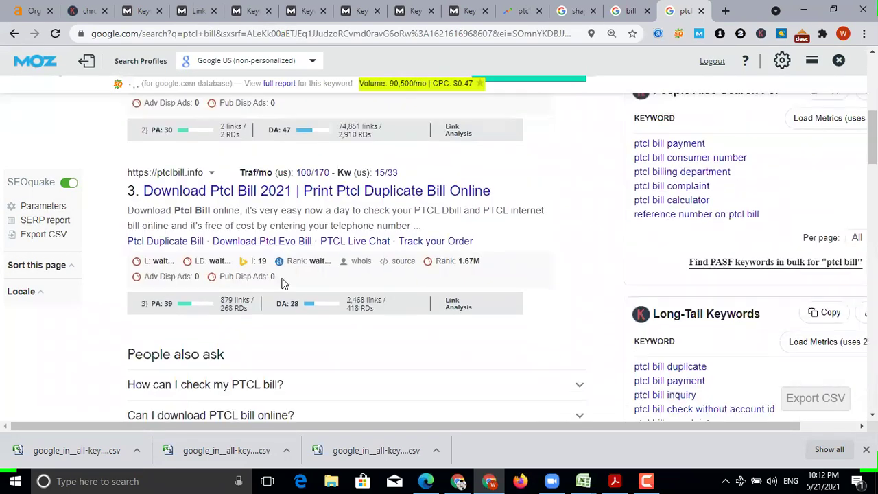
scroll(291, 289, down, 15)
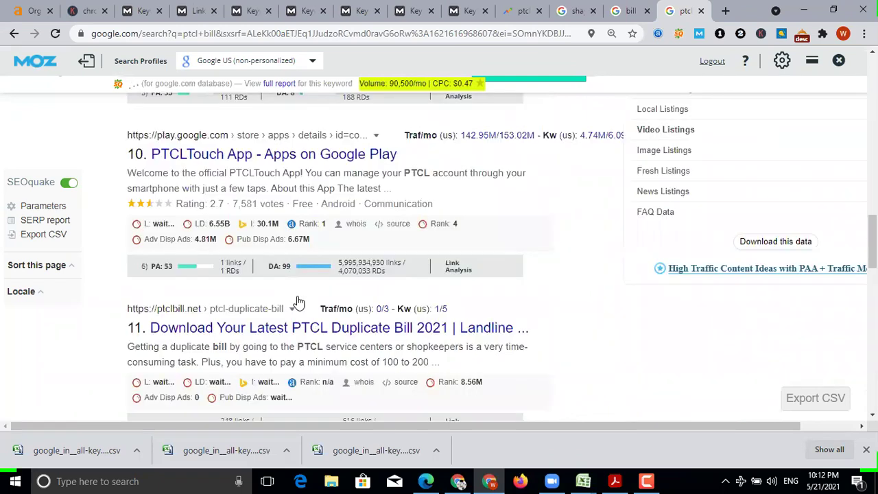
scroll(297, 302, down, 9)
scroll(297, 302, up, 1)
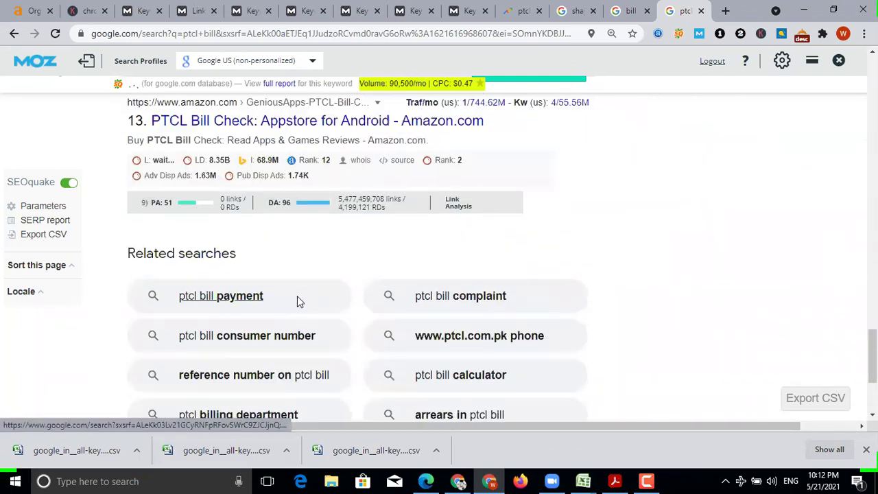
scroll(297, 296, up, 4)
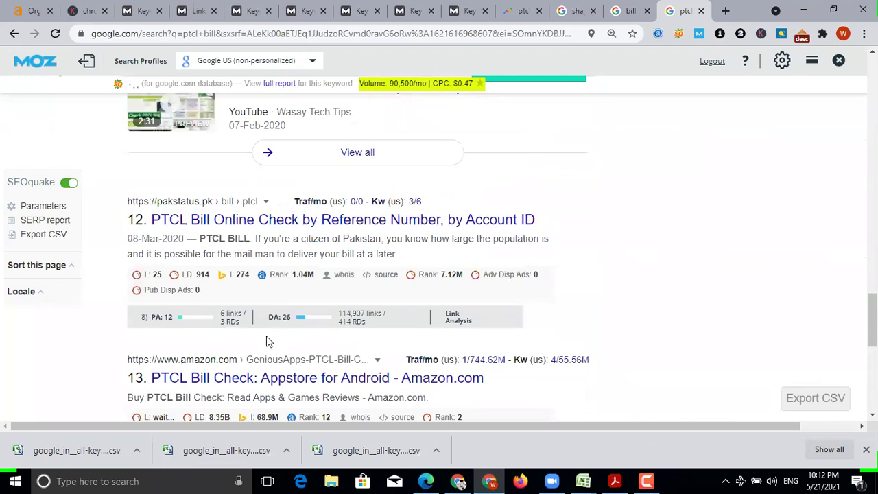
scroll(271, 329, up, 3)
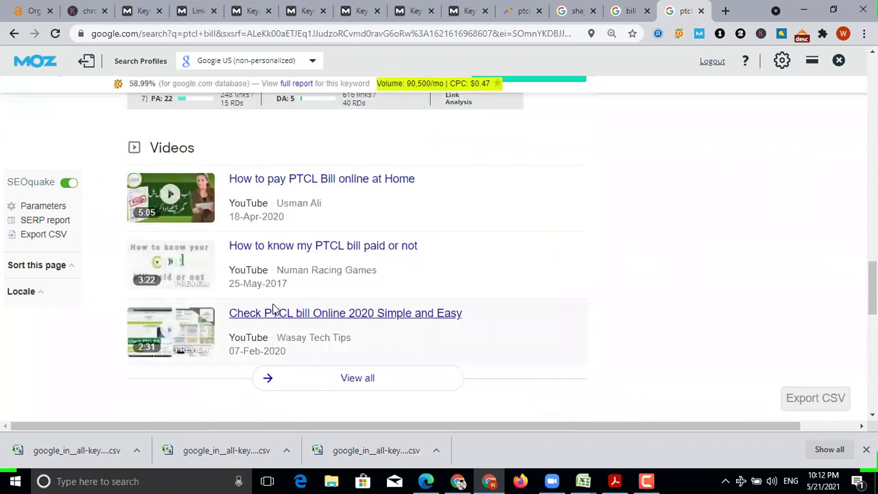
scroll(273, 309, up, 15)
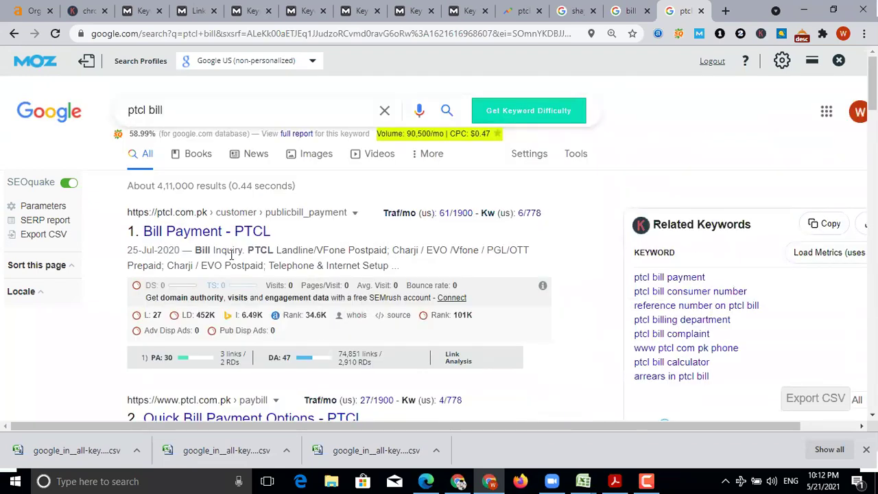
Copy the link address of the Bill Payment - PTCL result and load its organic keywords report in Ahrefs.
right_click(231, 236)
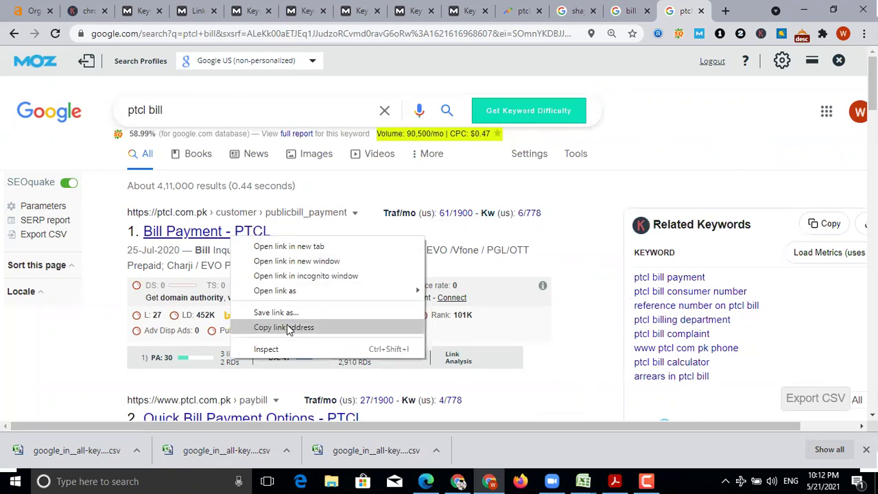
click(288, 327)
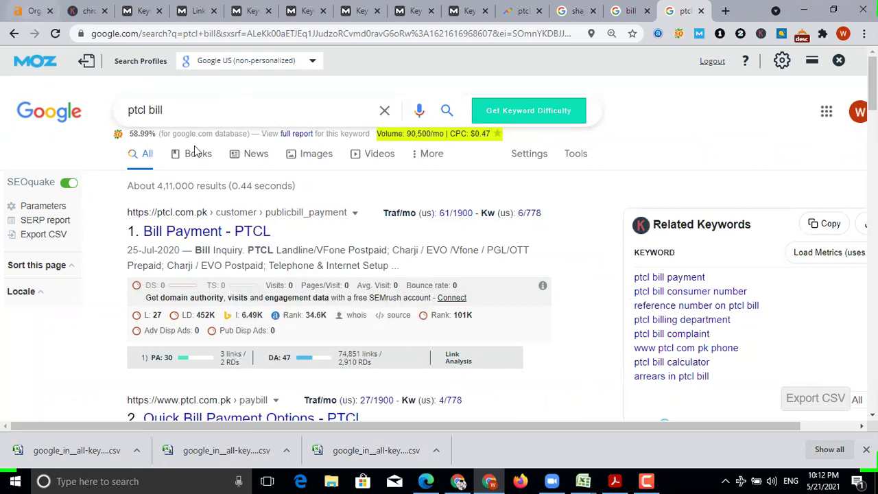
key(ctrl+1)
right_click(166, 85)
click(280, 124)
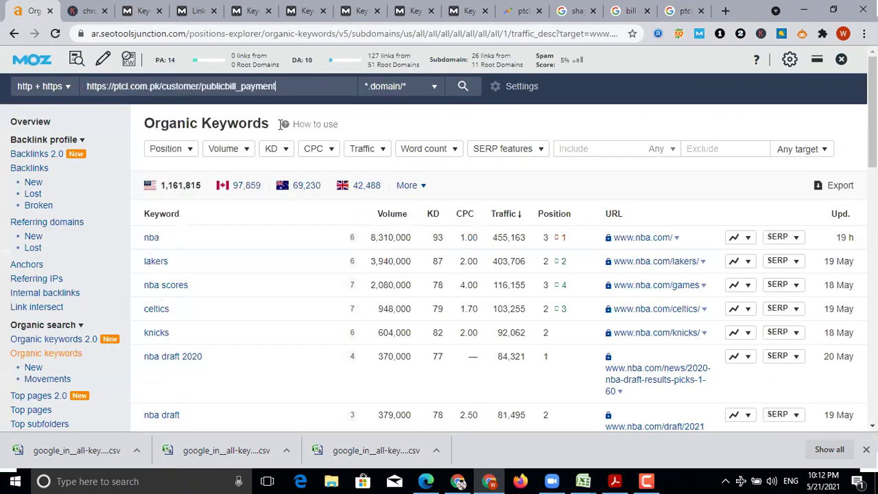
click(473, 94)
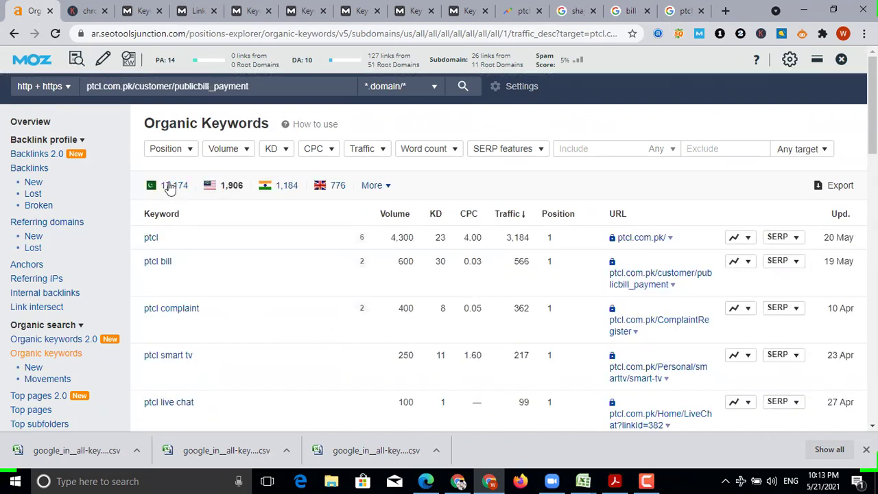
Compare the regional interest for ptcl bill in Google Trends with the per-country organic keywords in Ahrefs.
click(520, 11)
scroll(851, 274, down, 6)
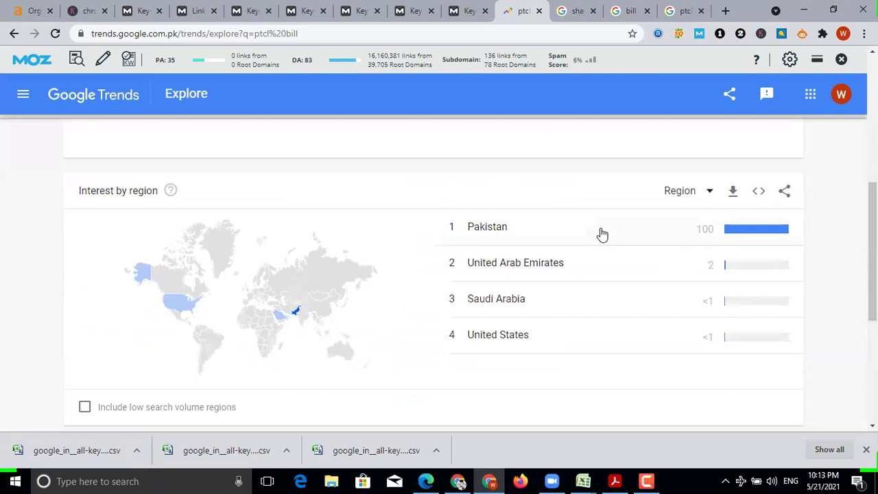
click(35, 12)
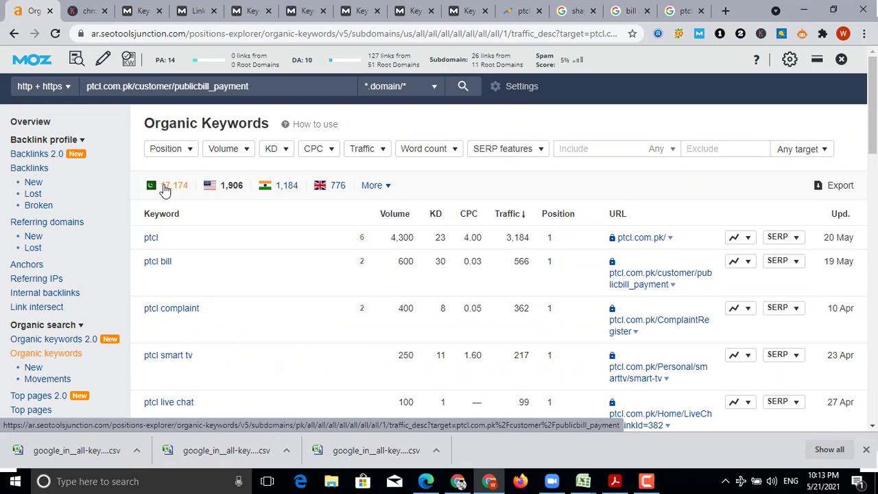
click(522, 11)
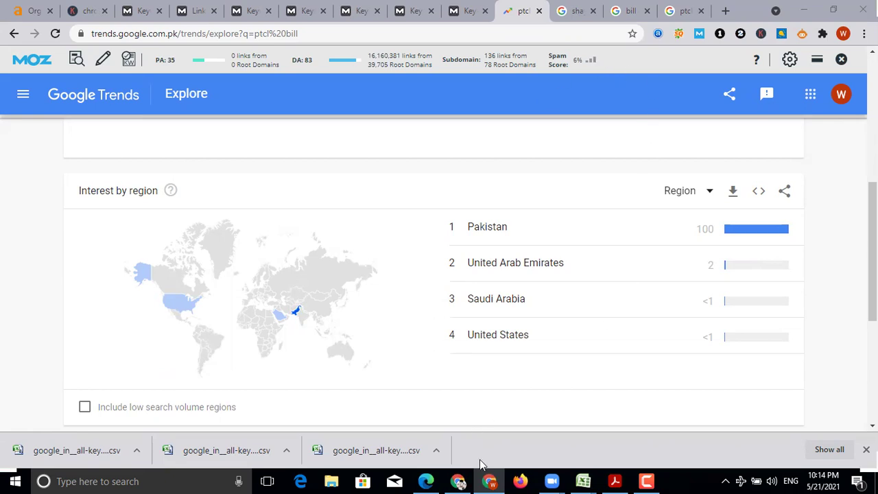
Open the websiteseochecker.com bulk DA PA Checker page in a new tab.
click(489, 481)
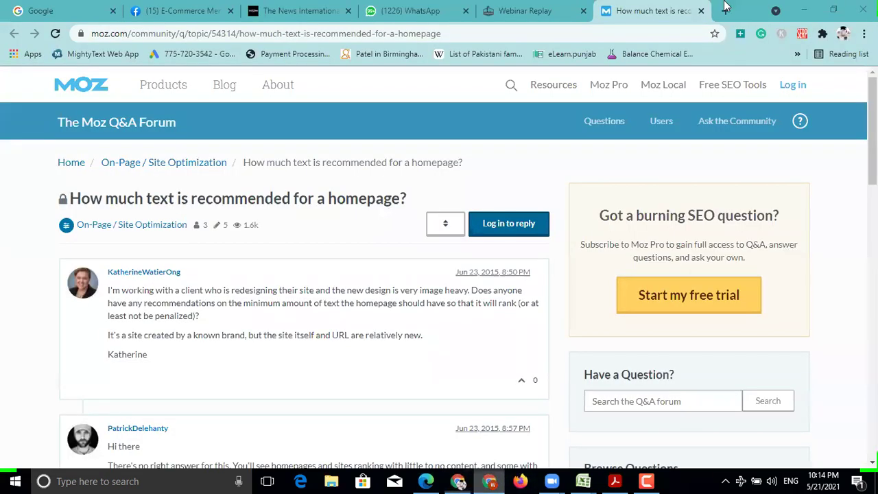
key(alt+Tab)
click(725, 11)
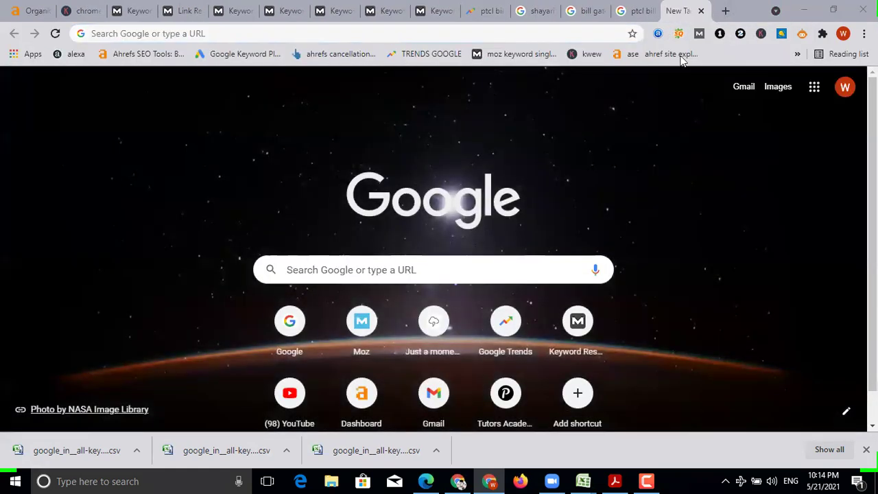
click(725, 11)
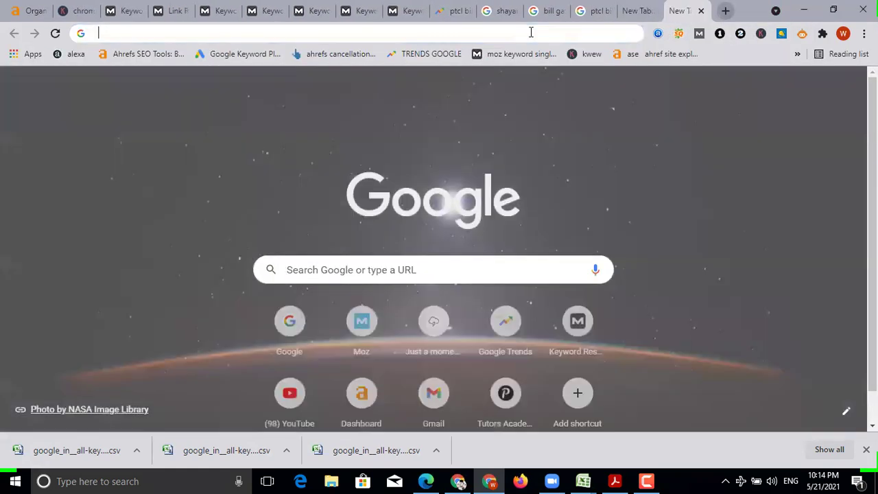
click(529, 31)
text(age)
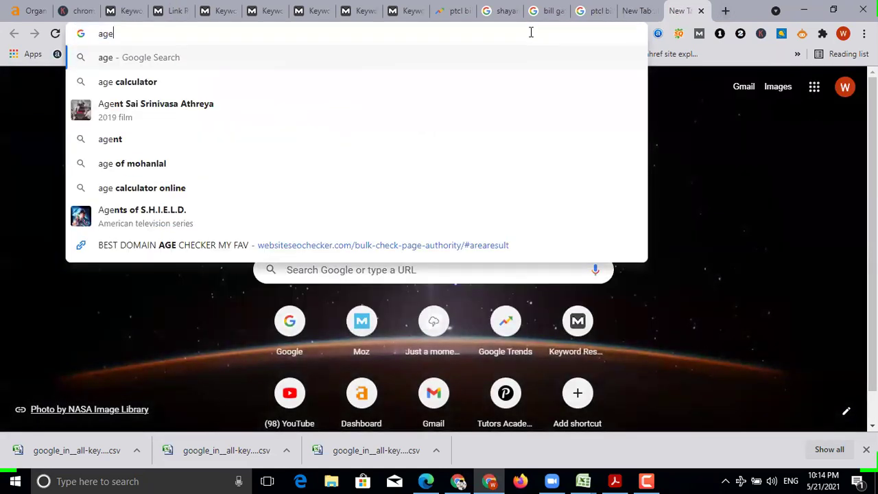
key(BackSpace)
key(BackSpace)
key(BackSpace)
text(web)
key(Return)
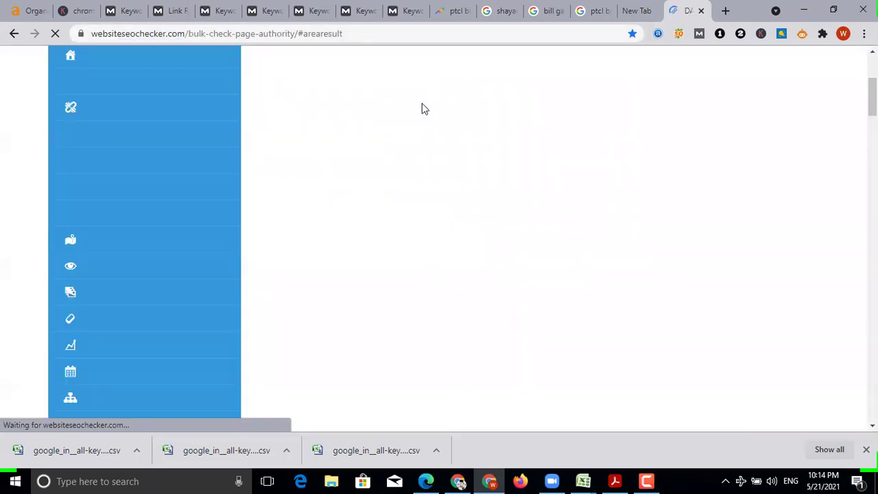
Paste the copied PTCL bill payment address into the DA PA Checker and complete the robot verification.
scroll(439, 205, down, 3)
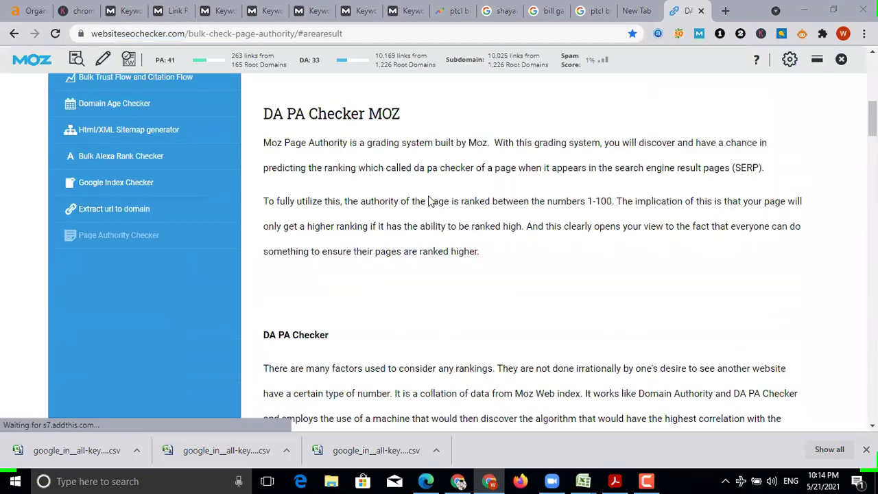
scroll(429, 200, up, 10)
right_click(331, 131)
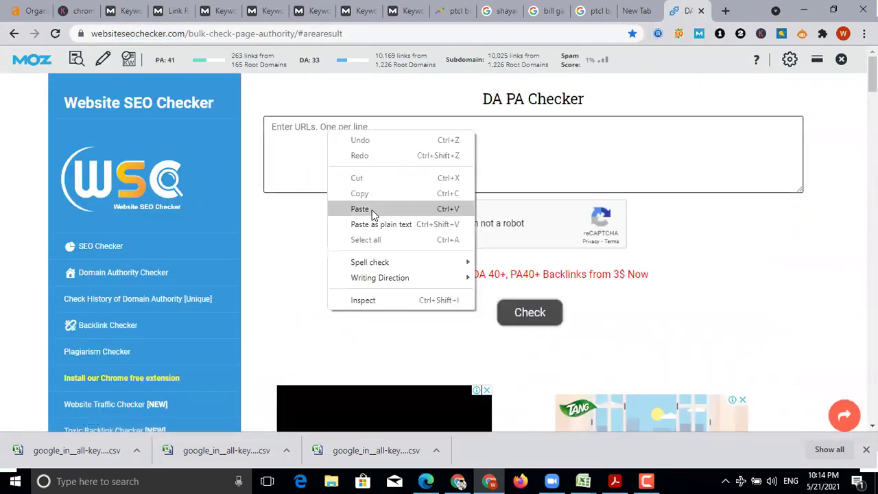
click(360, 209)
click(451, 224)
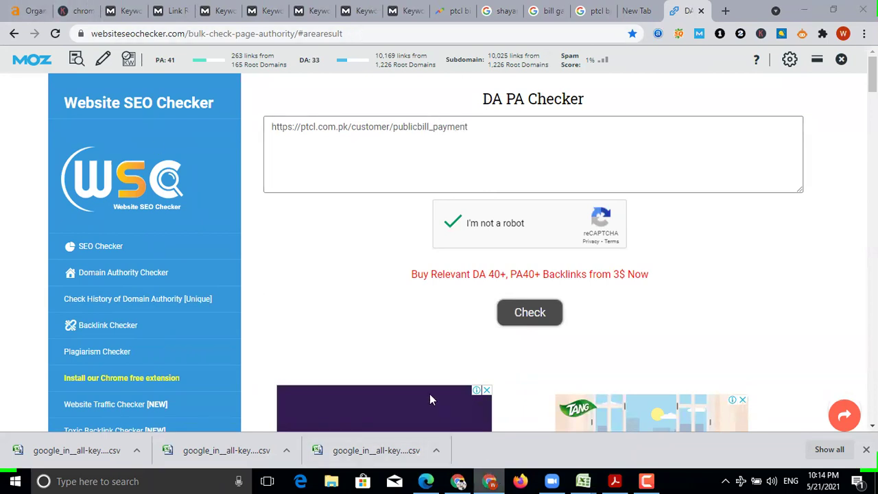
Switch to the other browser window and copy the address of the Kinemaster Pro page on toraccino.id.
key(alt+Tab)
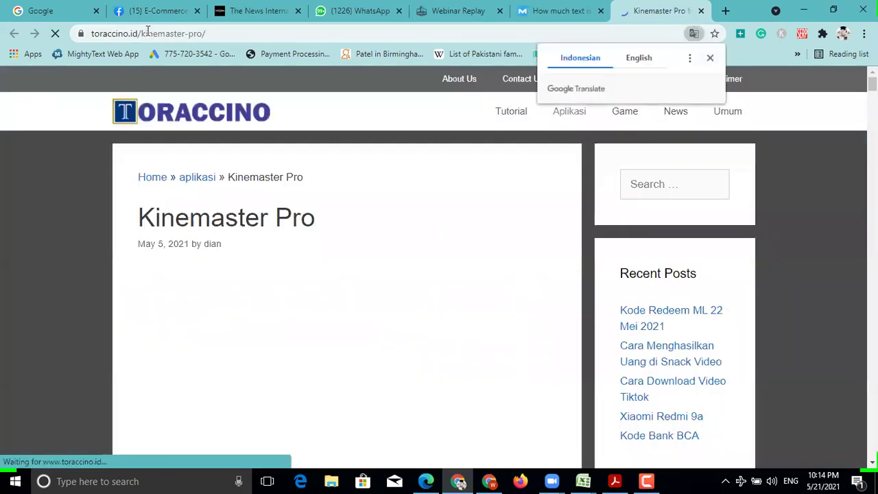
click(148, 34)
right_click(147, 32)
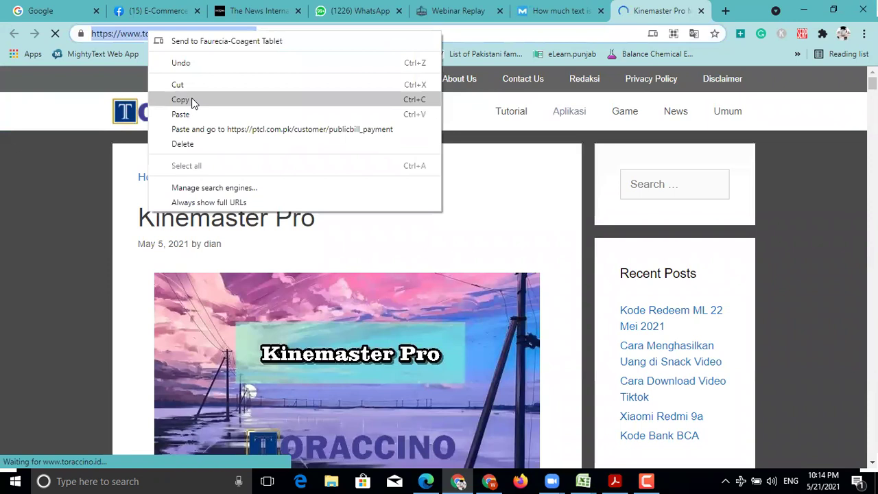
click(192, 100)
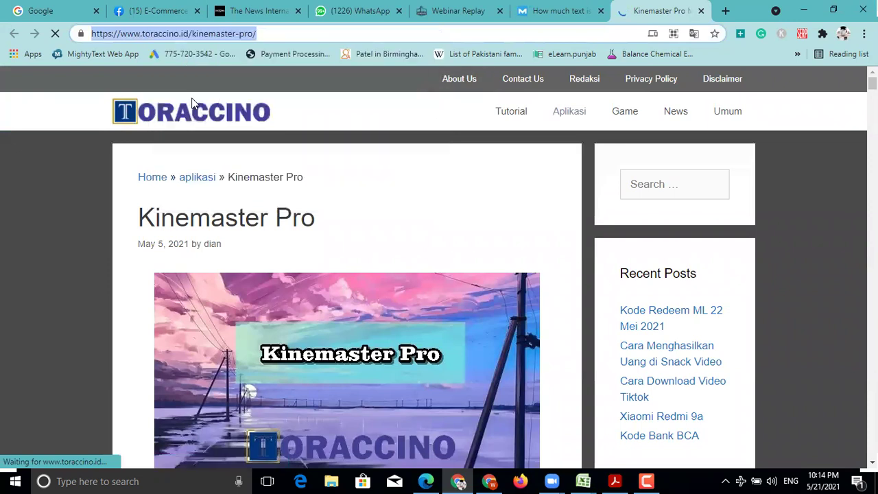
Open the websiteseochecker.com home page in a new tab of this window.
click(725, 13)
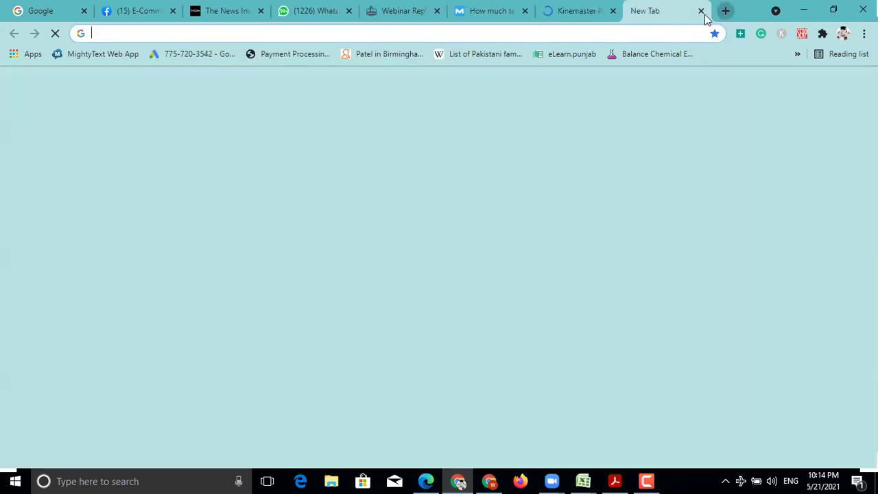
click(712, 84)
click(567, 11)
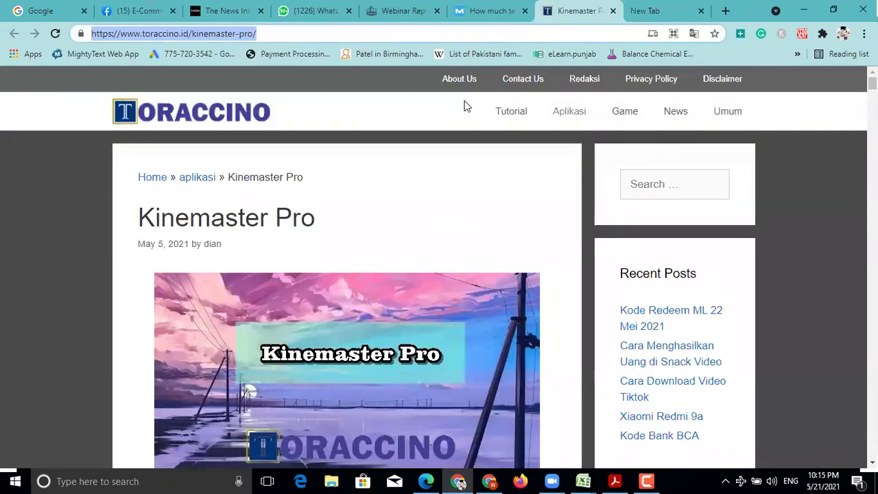
click(491, 12)
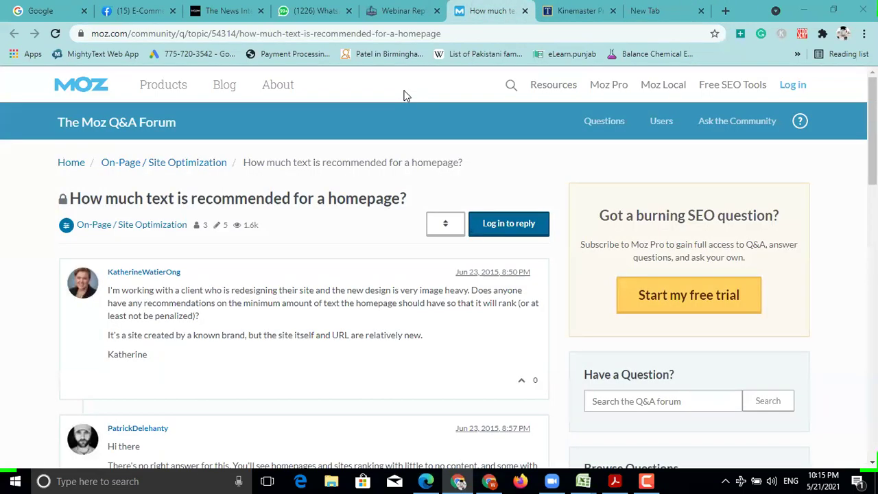
click(573, 10)
click(631, 15)
click(586, 33)
text(website e)
key(BackSpace)
key(BackSpace)
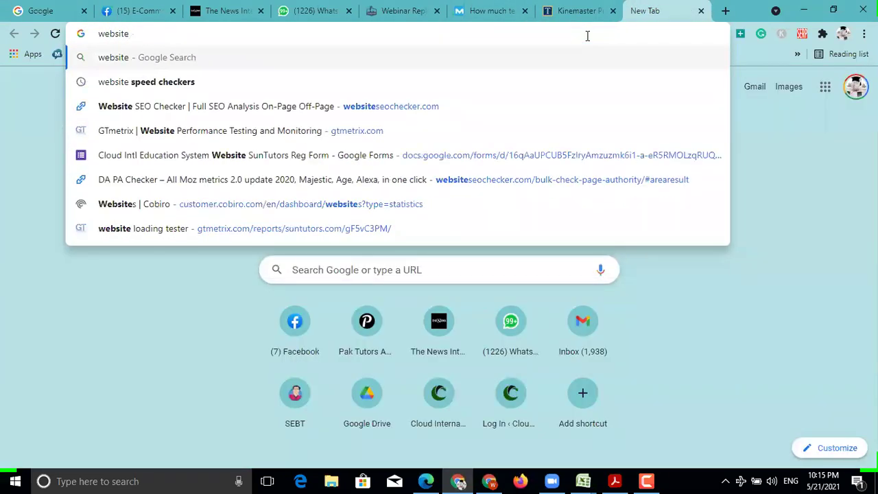
click(439, 105)
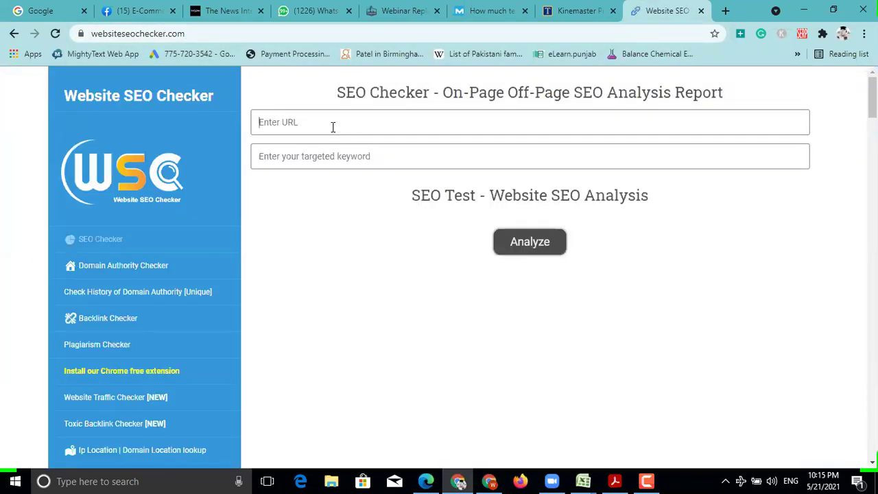
click(333, 127)
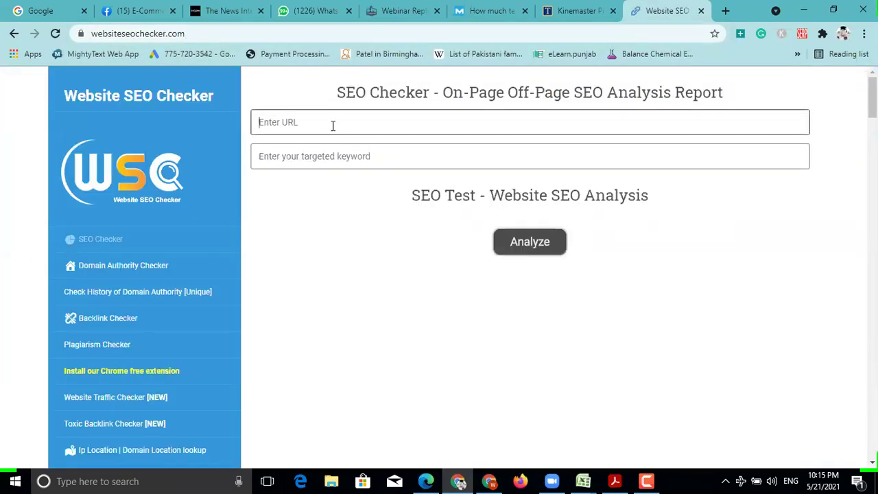
Load the bulk DA PA Checker page in place of the SEO Checker and paste the Kinemaster Pro page address into it.
click(547, 39)
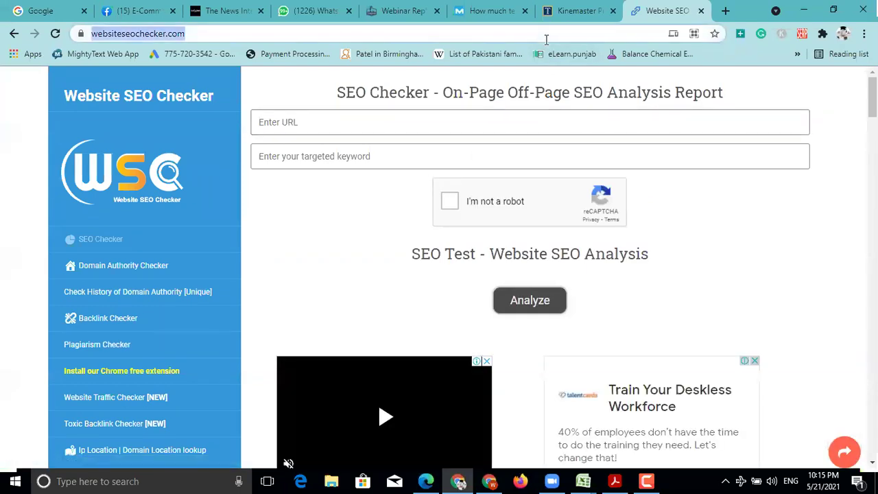
text(age)
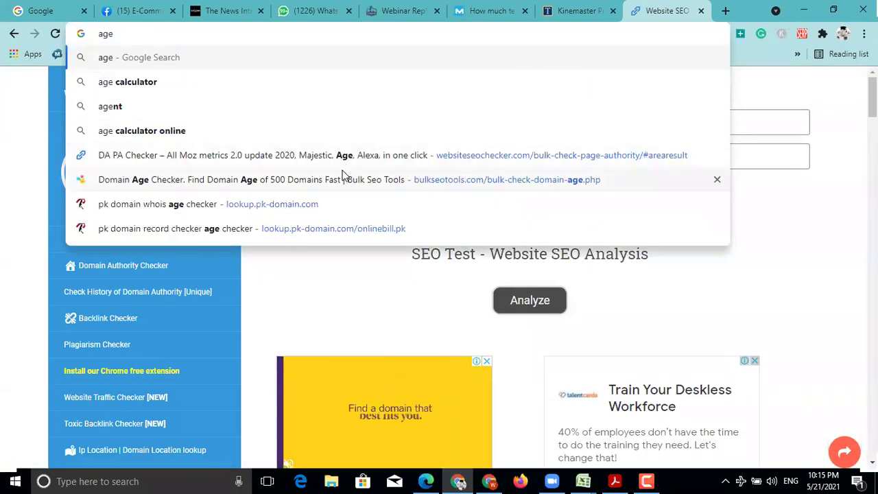
click(349, 162)
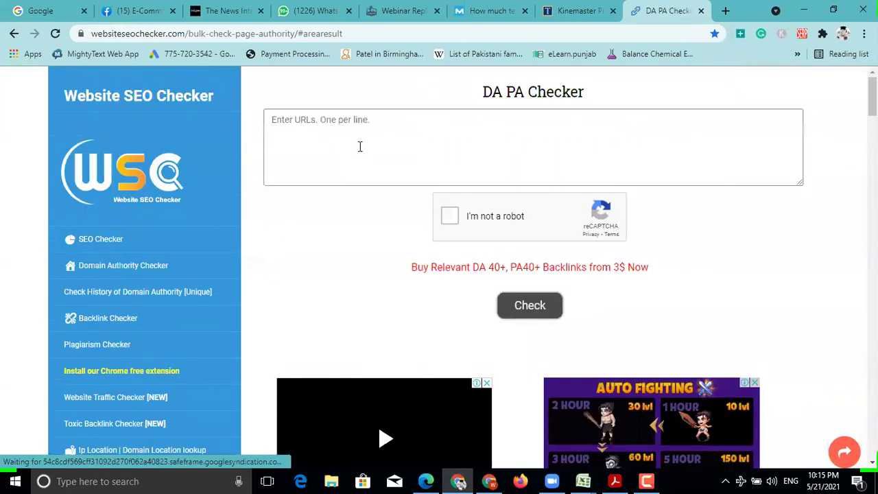
right_click(331, 129)
click(378, 204)
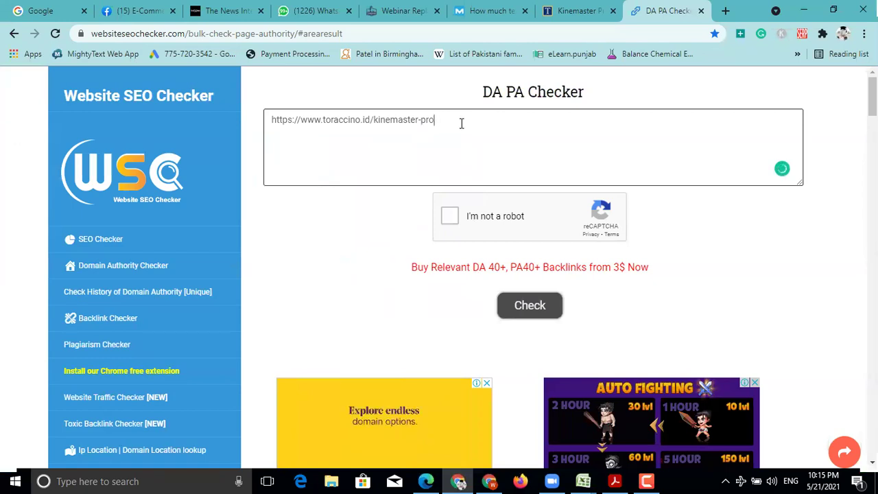
key(BackSpace)
key(BackSpace)
key(BackSpace)
key(BackSpace)
key(BackSpace)
key(BackSpace)
key(BackSpace)
key(BackSpace)
key(BackSpace)
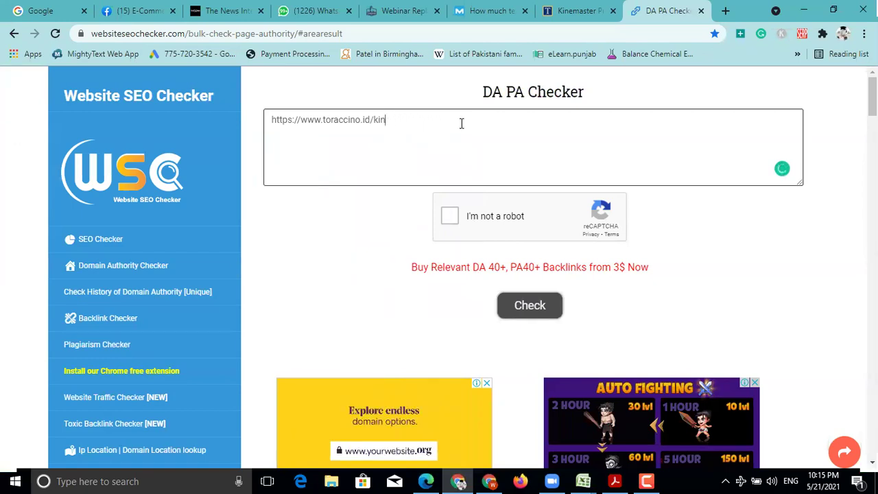
key(BackSpace)
key(BackSpace)
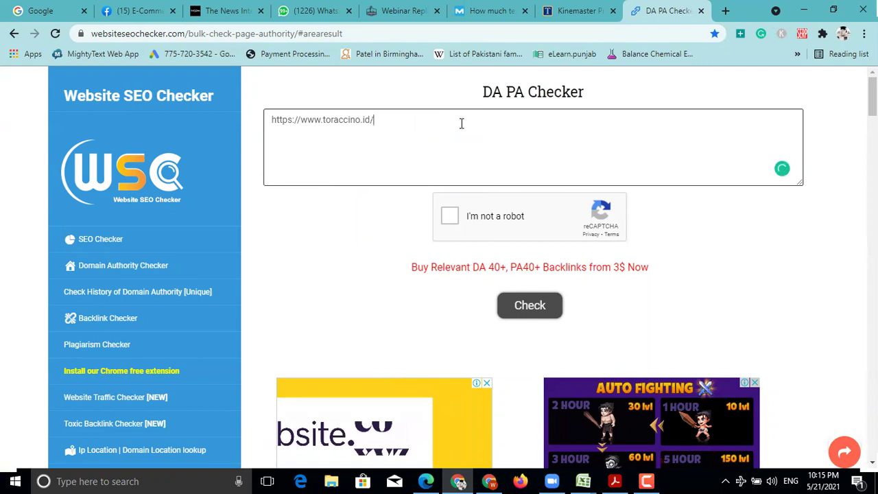
click(449, 217)
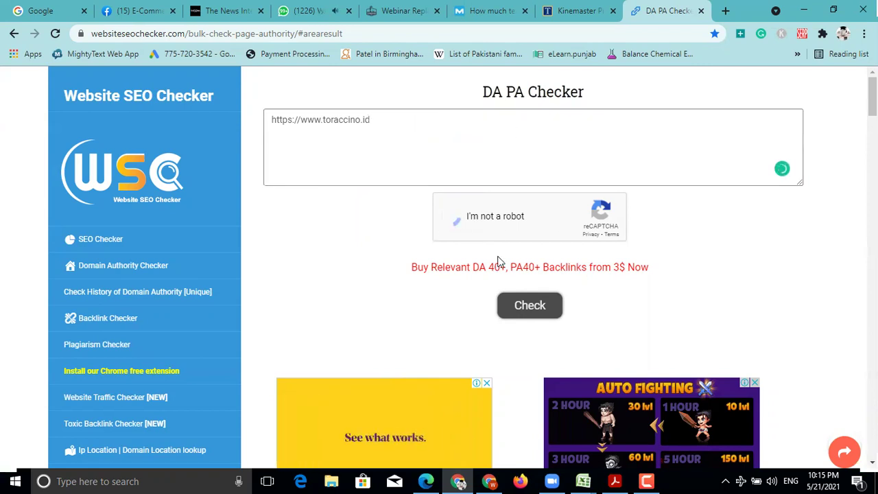
click(530, 308)
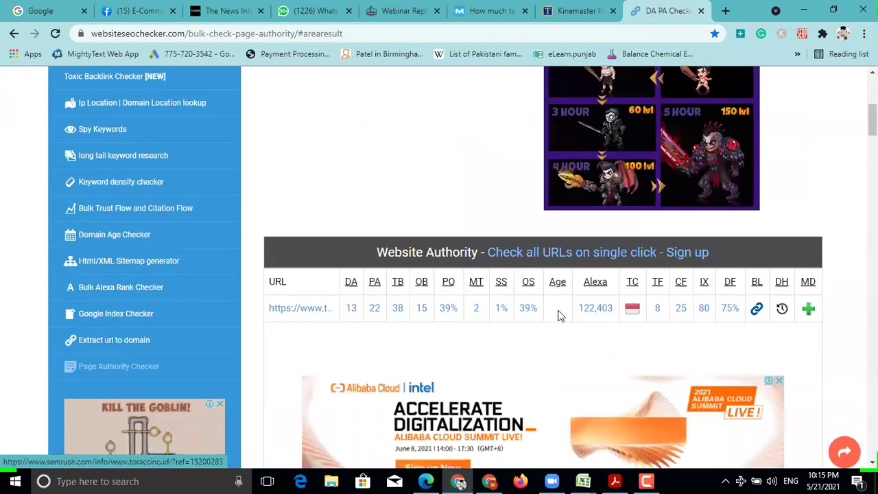
scroll(350, 117, up, 5)
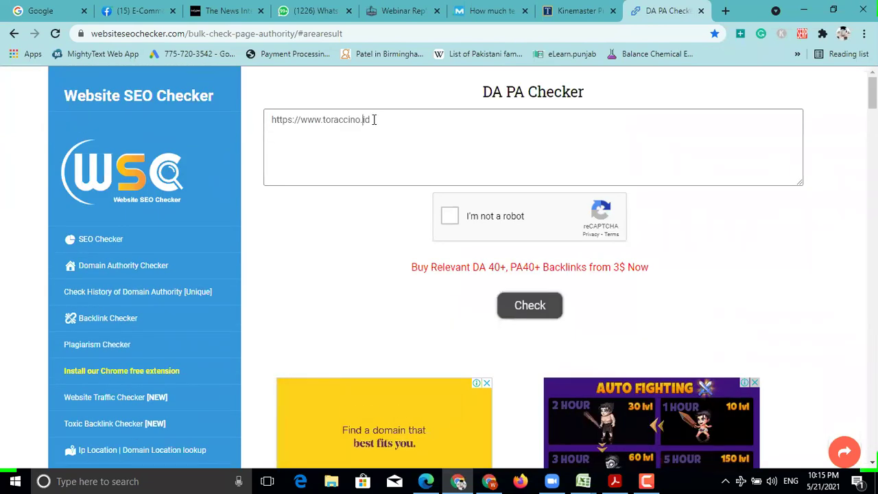
double_click(374, 120)
text(i)
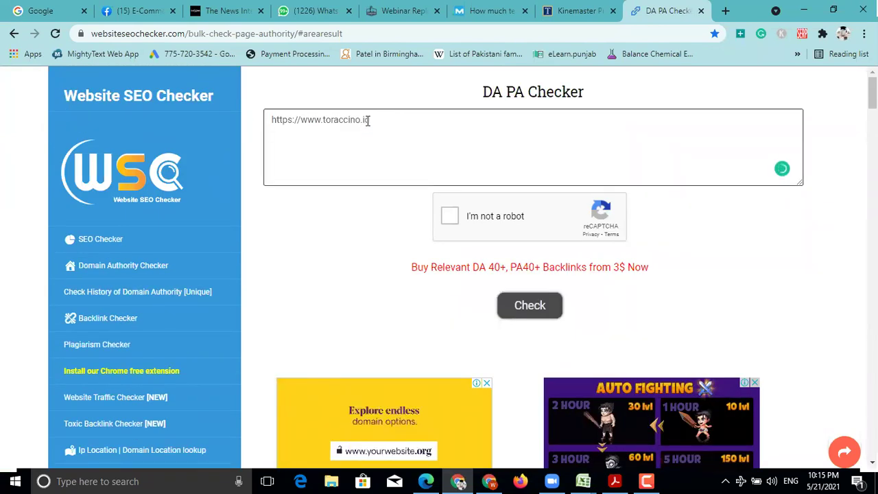
right_click(368, 121)
key(Escape)
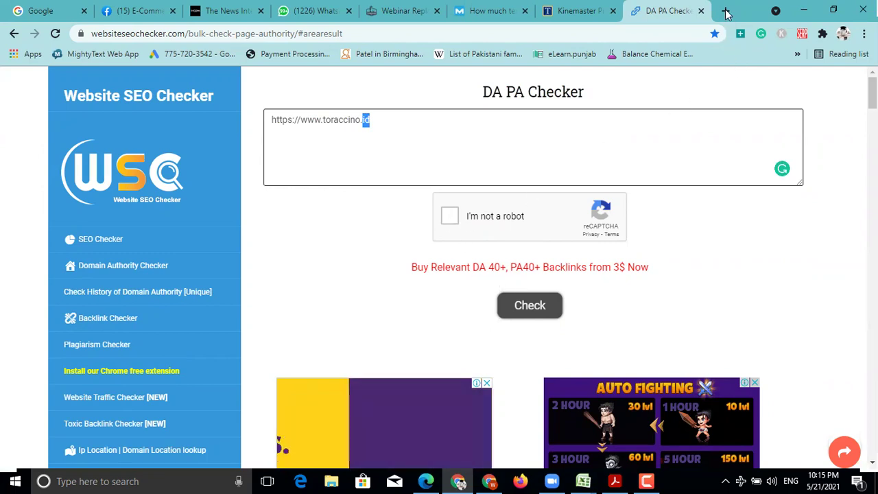
triple_click(349, 119)
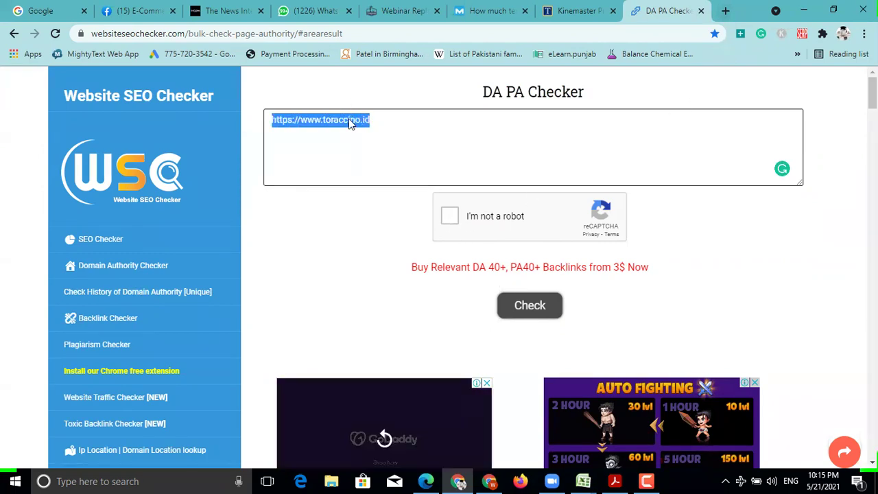
right_click(349, 121)
click(379, 146)
Search Google in a new tab for "age checking of tld having id".
click(726, 10)
click(620, 36)
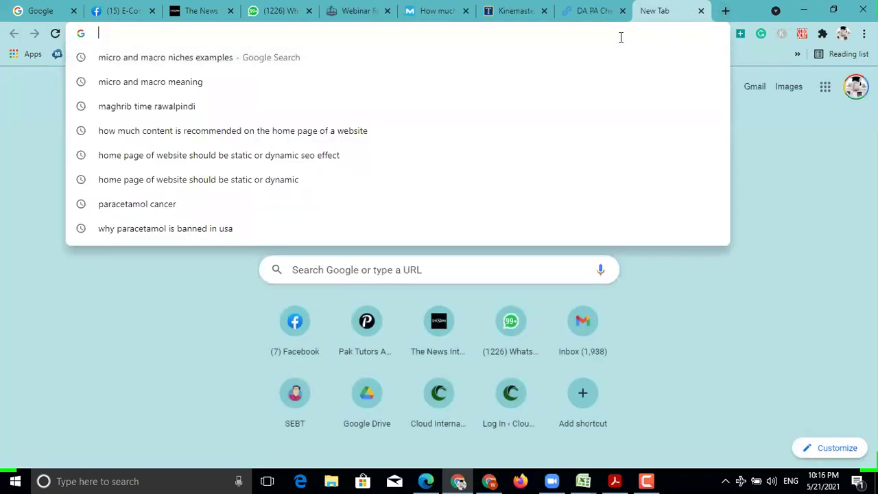
text(age checkin)
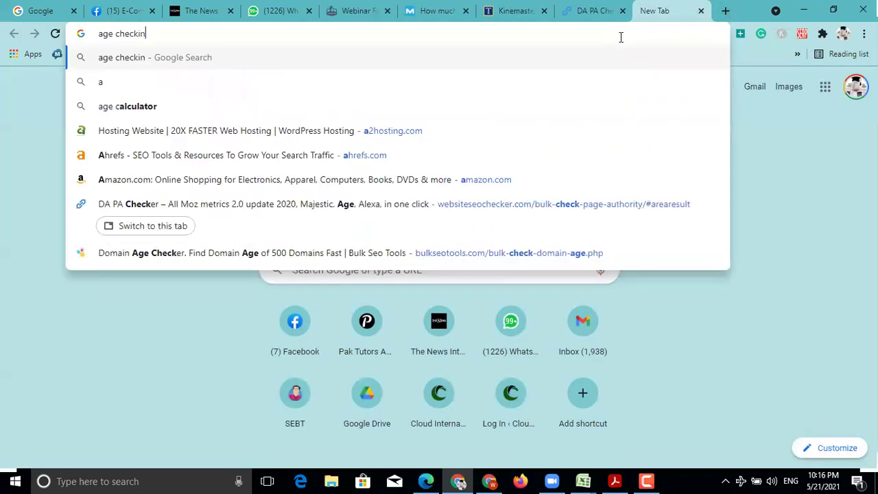
text(g of )
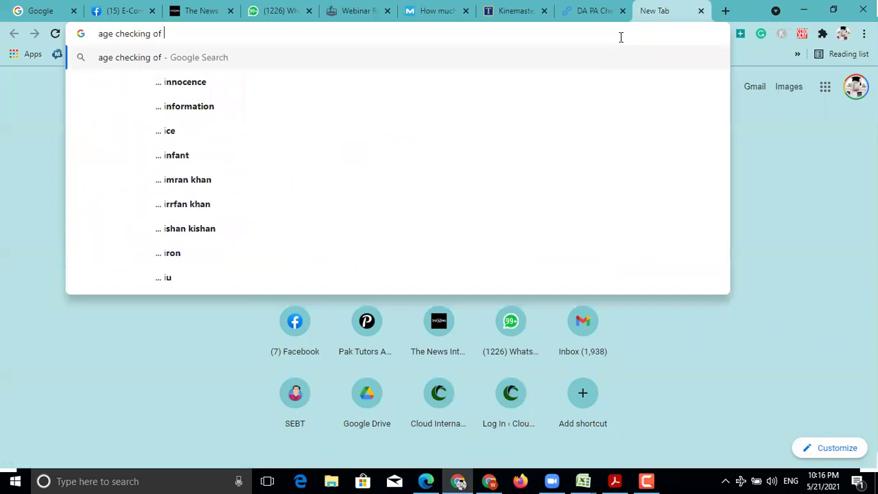
text(id tld)
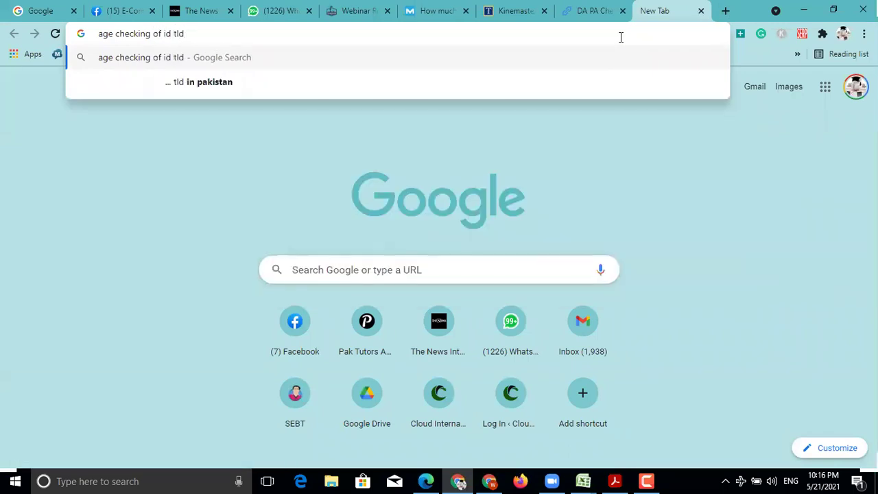
key(BackSpace)
key(BackSpace)
key(BackSpace)
key(BackSpace)
key(BackSpace)
key(BackSpace)
key(BackSpace)
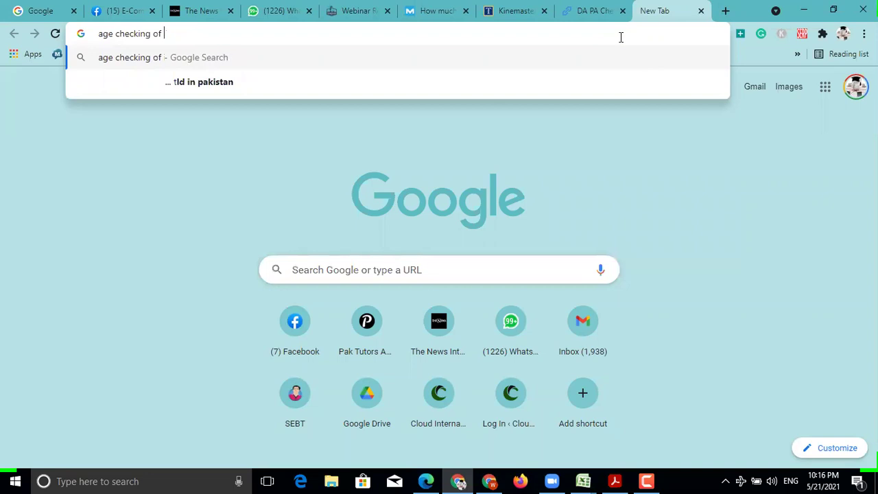
text(id)
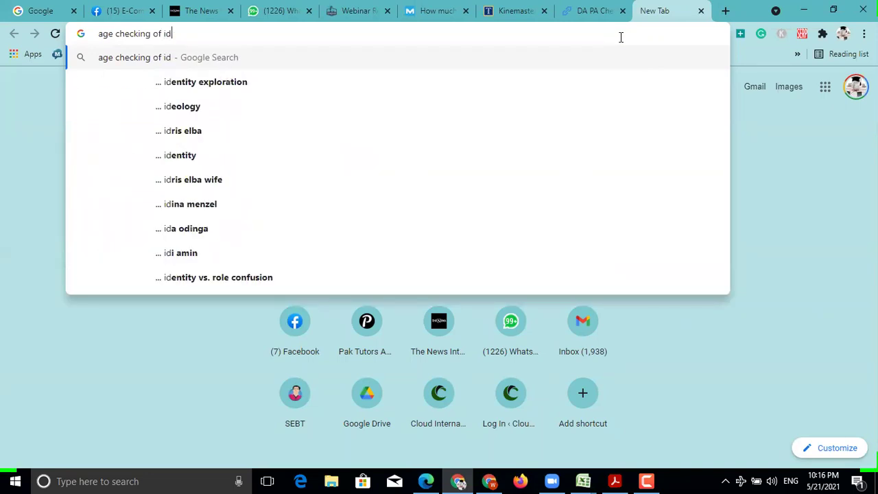
key(BackSpace)
key(BackSpace)
text(tld  having id)
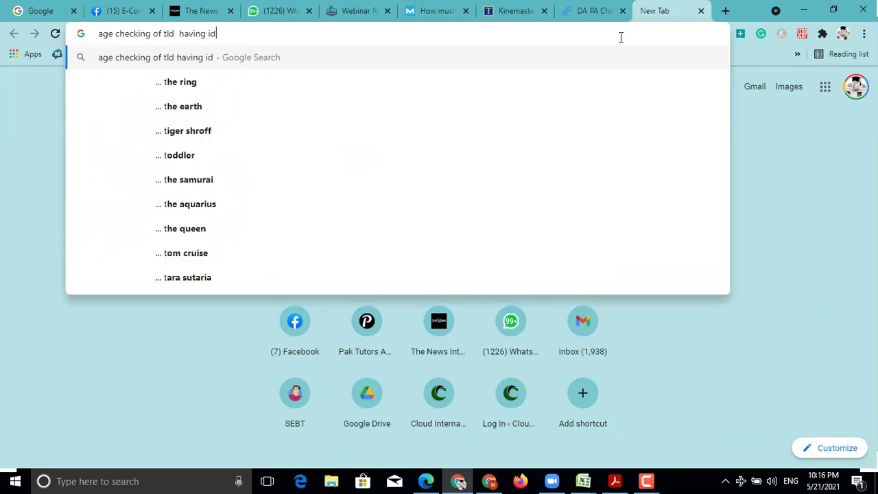
key(Return)
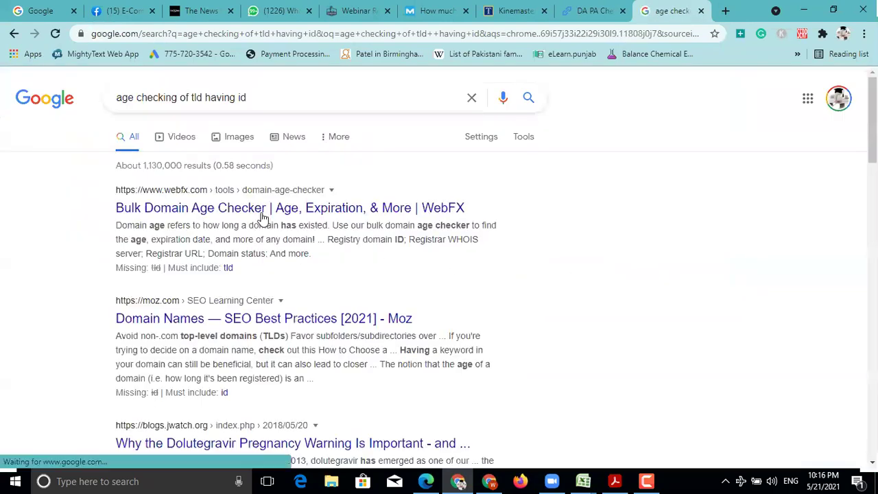
Open the WebFX Bulk Domain Age Checker result in a separate tab and look over the remaining results.
right_click(226, 214)
click(254, 218)
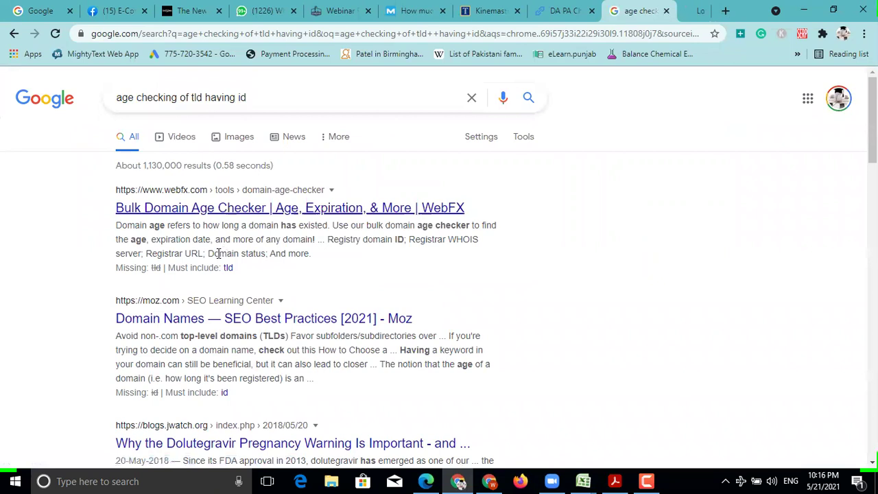
scroll(218, 253, down, 3)
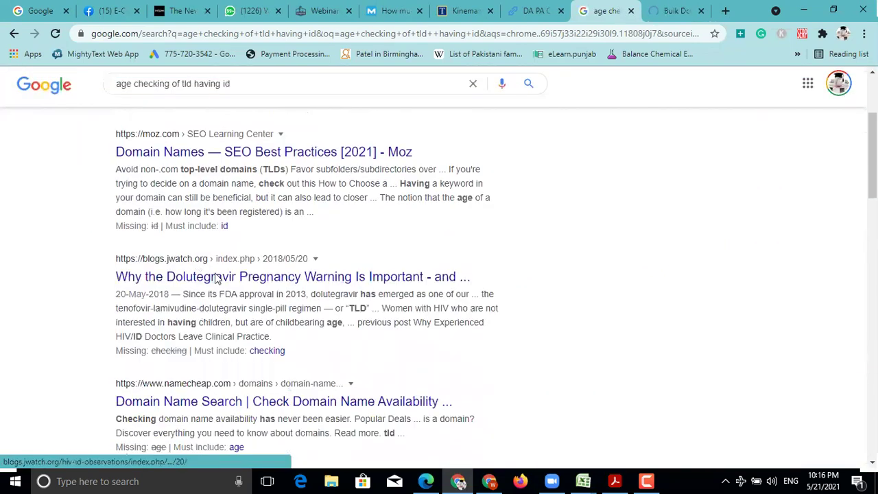
Replace the Google query with the suggested search "id tld whois".
click(265, 95)
key(ctrl+a)
text(id t)
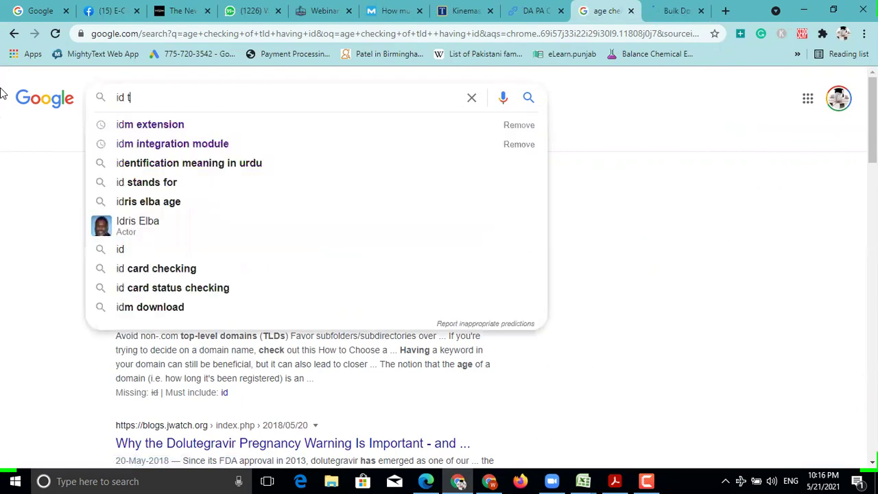
text(ld)
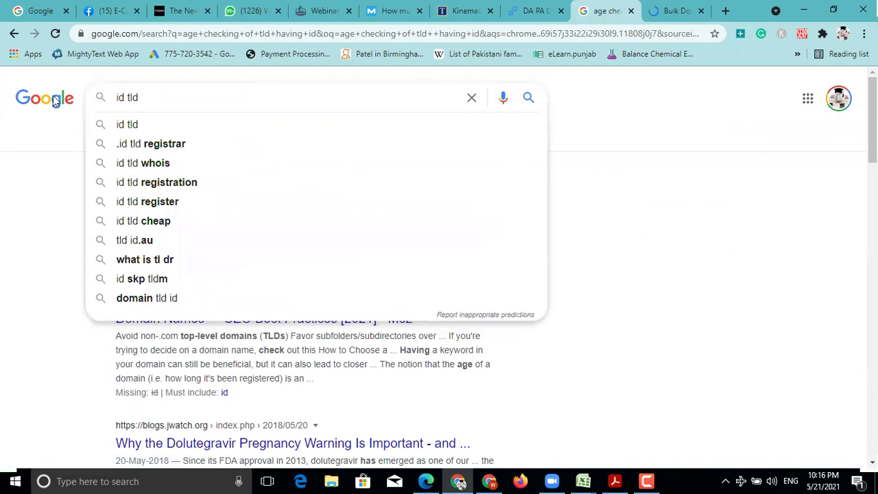
click(154, 164)
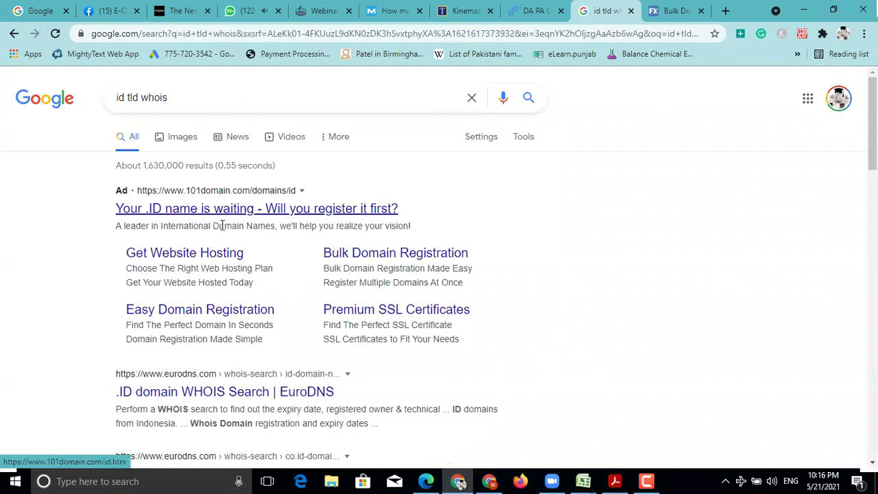
Open the EuroDNS .ID and .CO.ID domain WHOIS Search results in separate tabs.
scroll(226, 279, down, 2)
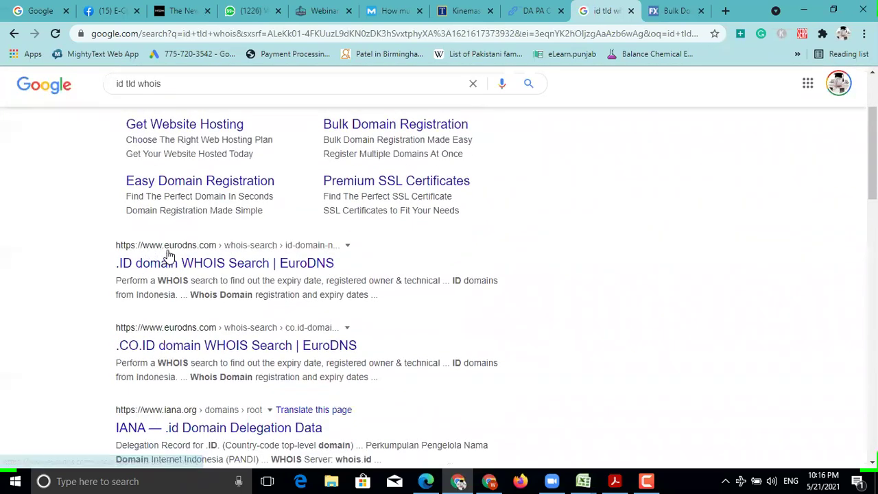
click(203, 269)
right_click(200, 269)
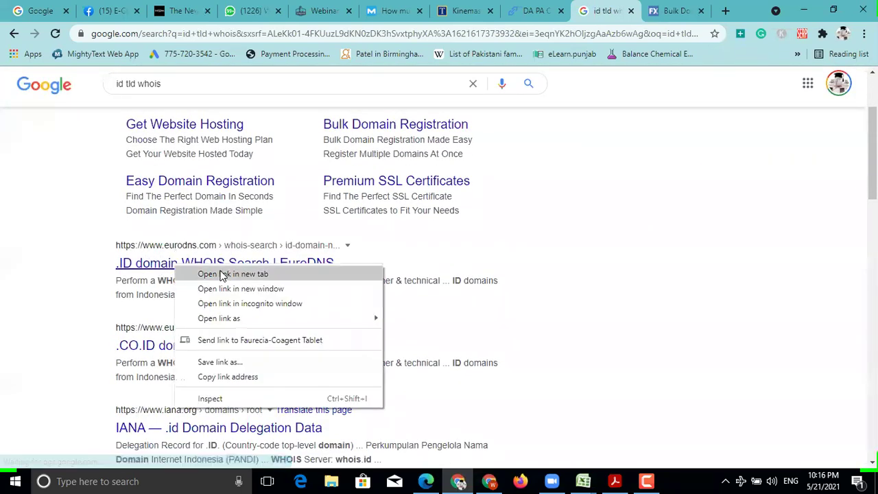
click(603, 257)
right_click(196, 268)
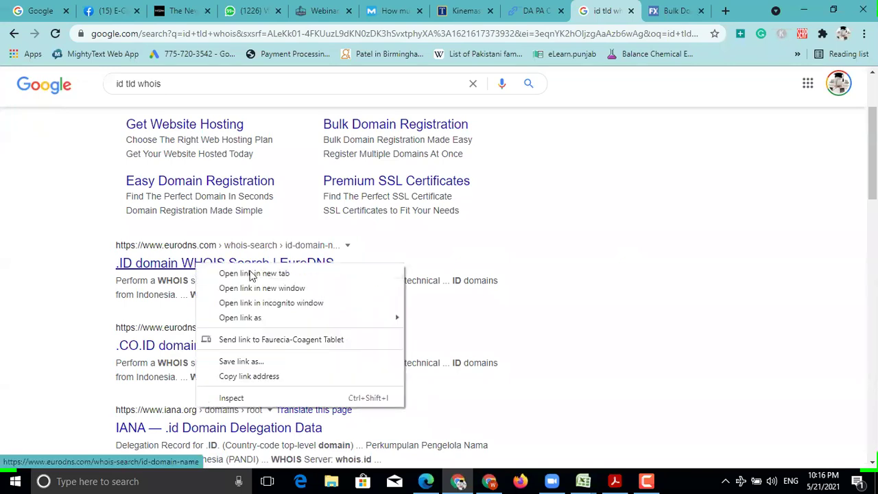
click(249, 274)
right_click(192, 345)
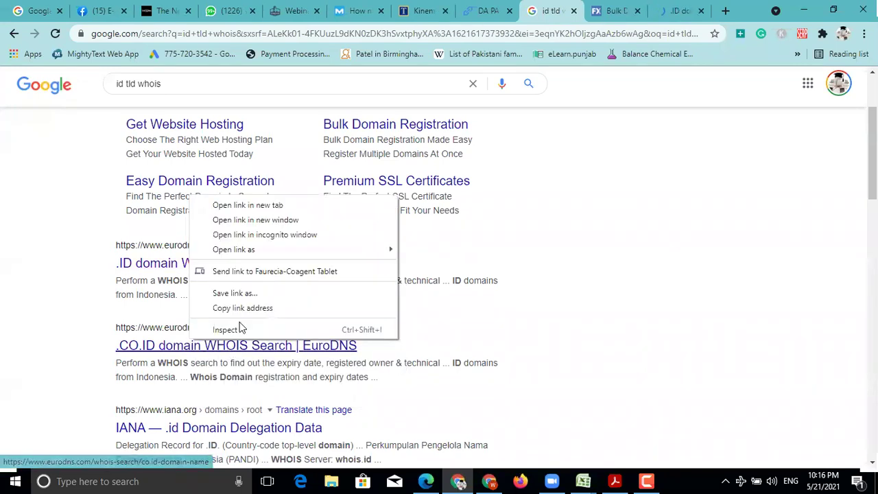
click(226, 205)
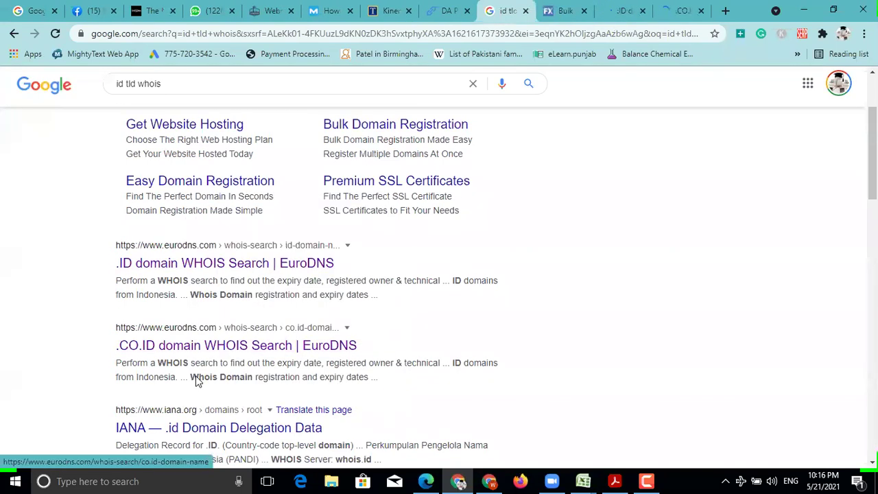
Open the ICANN Lookup result in a separate tab.
scroll(198, 376, down, 1)
scroll(271, 369, down, 2)
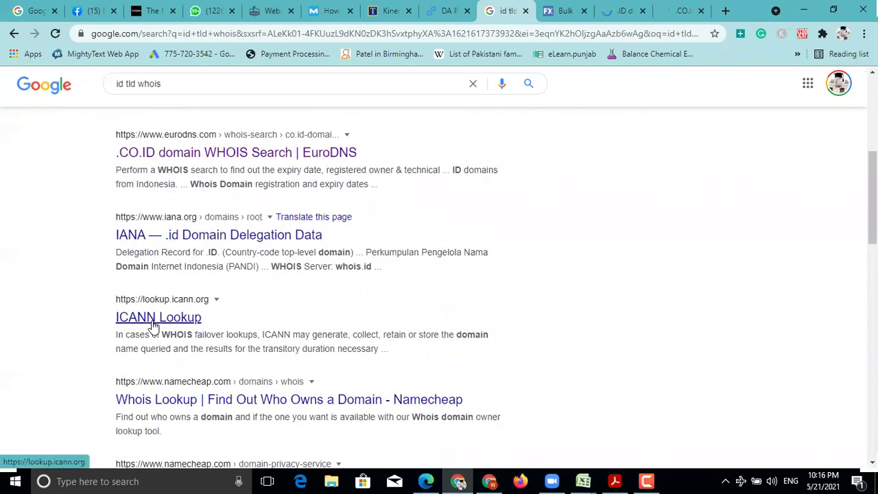
right_click(153, 323)
click(188, 332)
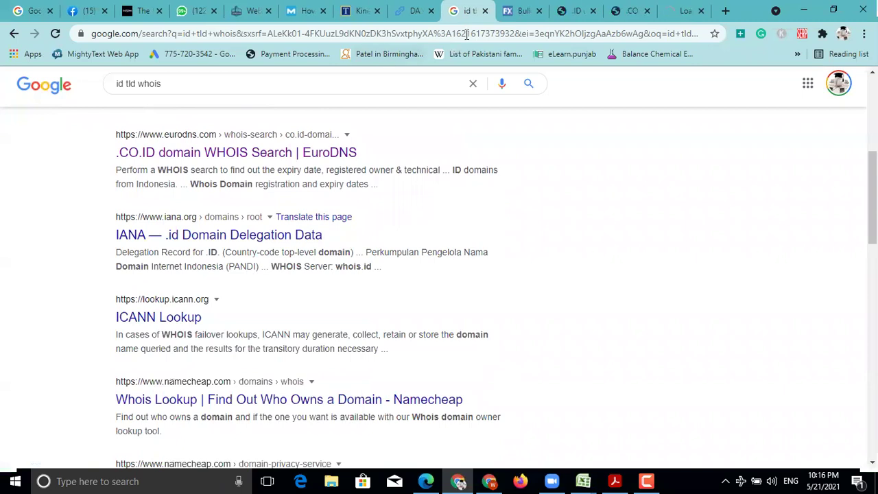
click(513, 13)
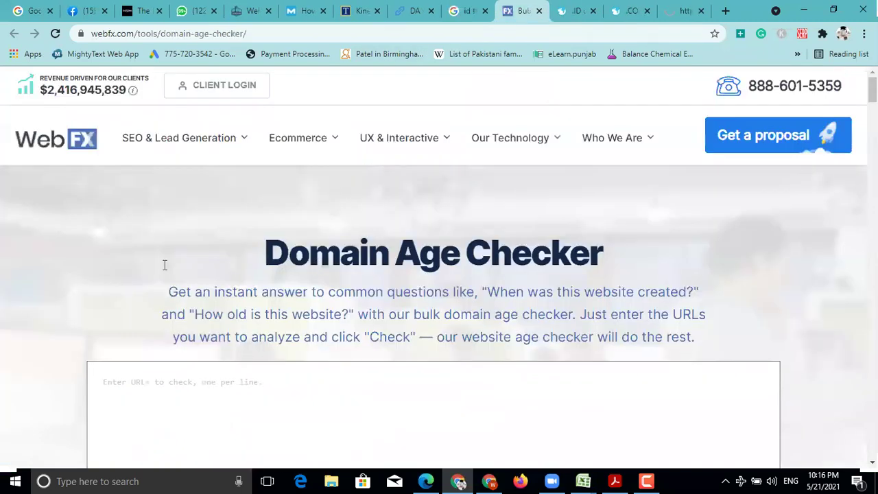
scroll(165, 265, down, 2)
right_click(163, 218)
click(212, 295)
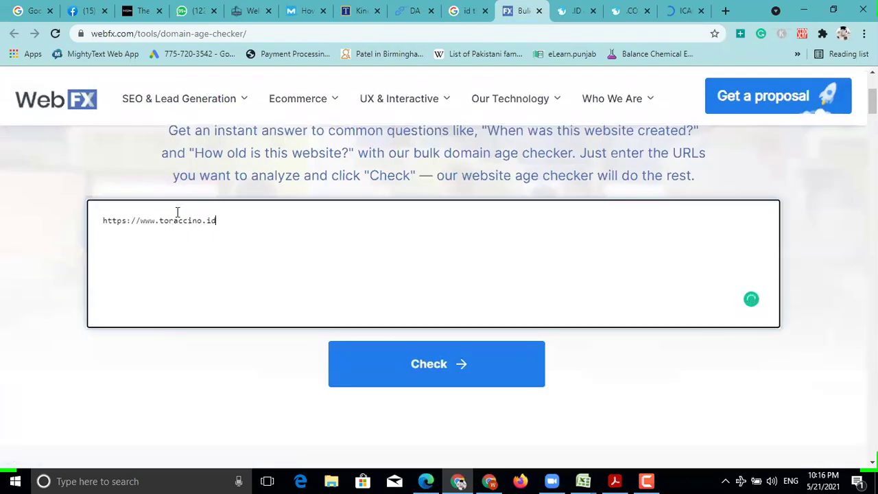
Run the WebFX age check, complete the robot verification and review the creation, expiration and age results.
click(432, 370)
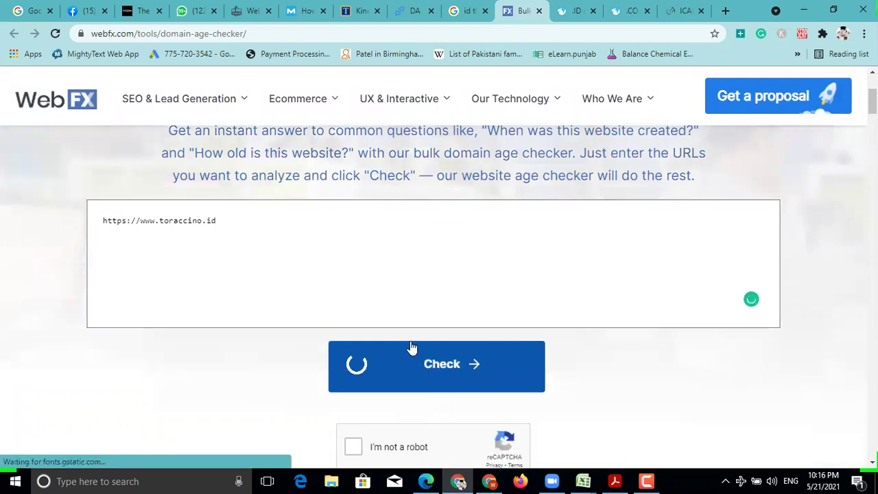
scroll(384, 429, down, 1)
click(353, 447)
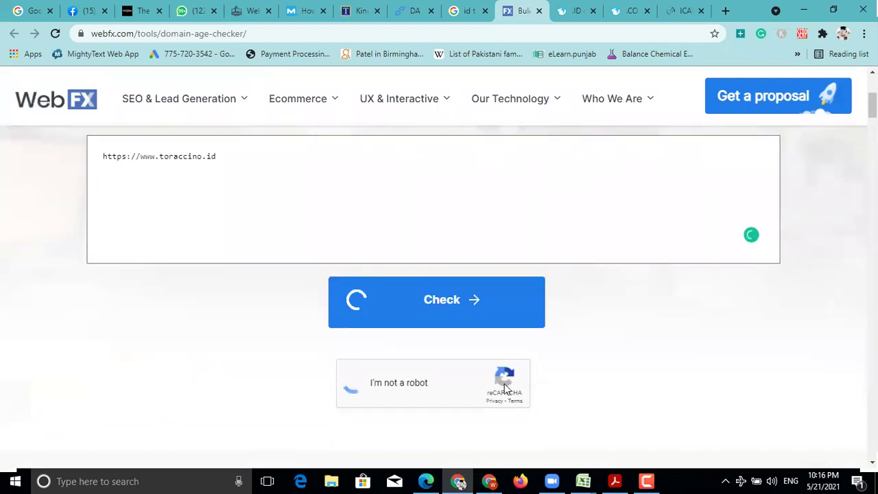
scroll(512, 388, down, 1)
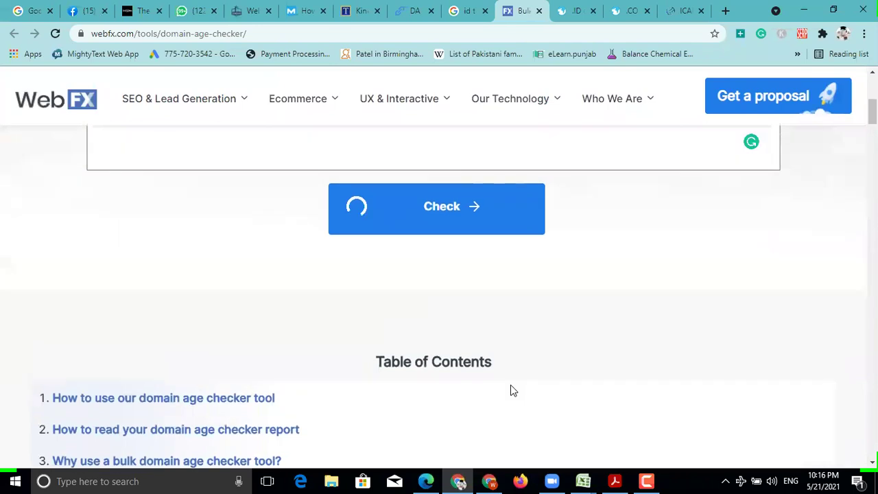
scroll(512, 391, up, 1)
scroll(511, 390, down, 1)
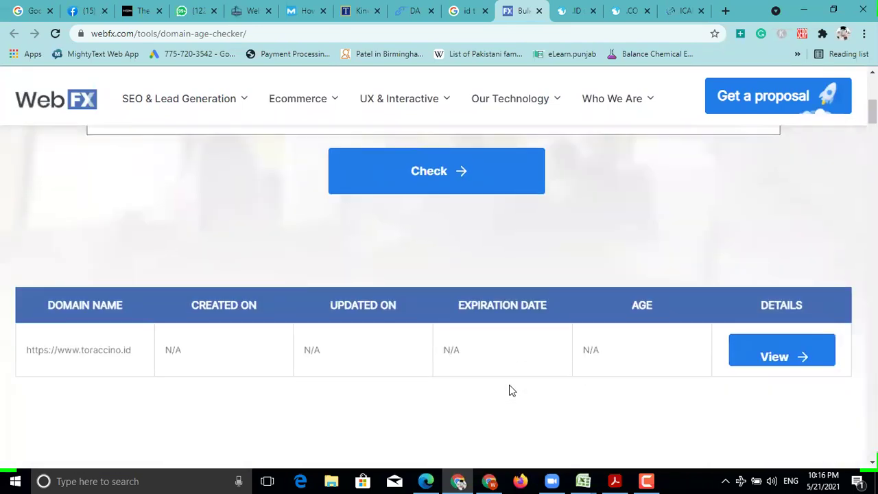
scroll(418, 332, down, 1)
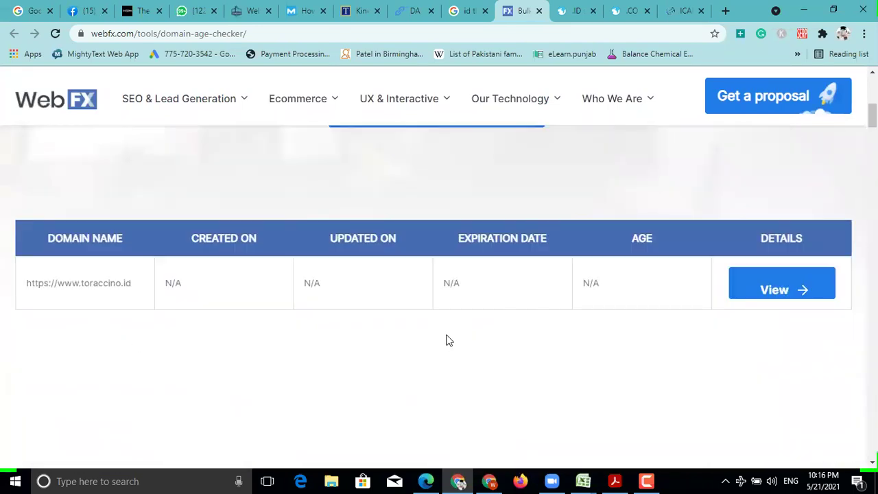
scroll(447, 341, up, 5)
scroll(472, 352, down, 6)
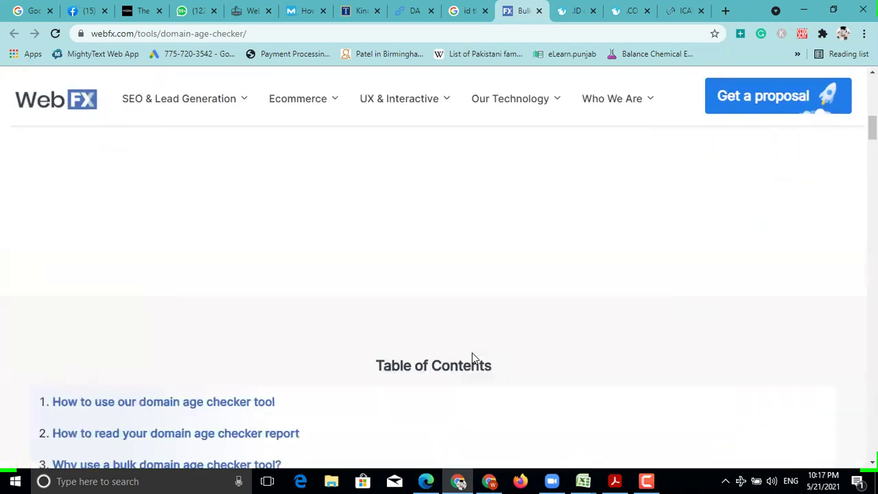
scroll(473, 350, up, 6)
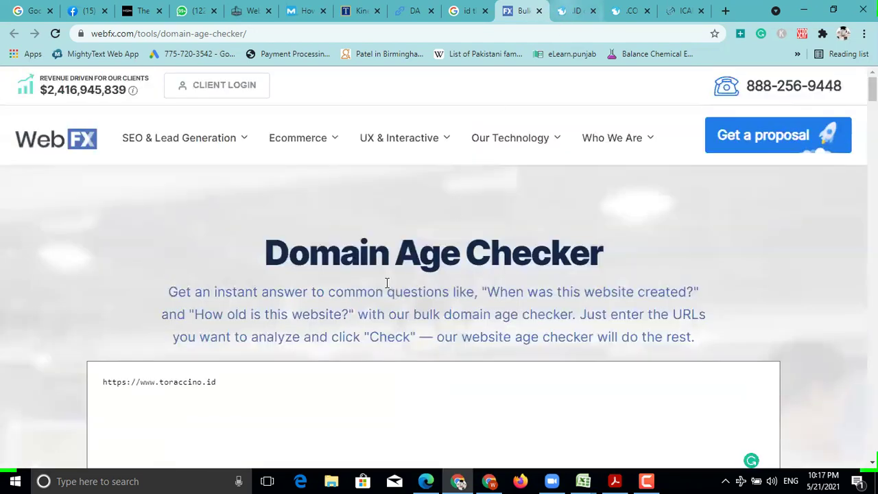
key(ctrl+Tab)
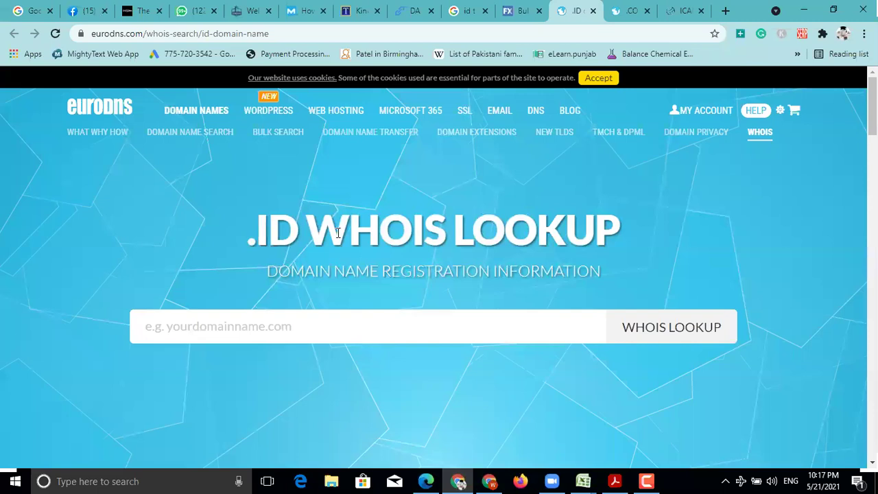
click(480, 326)
text(https://www.toraccino.id)
click(667, 323)
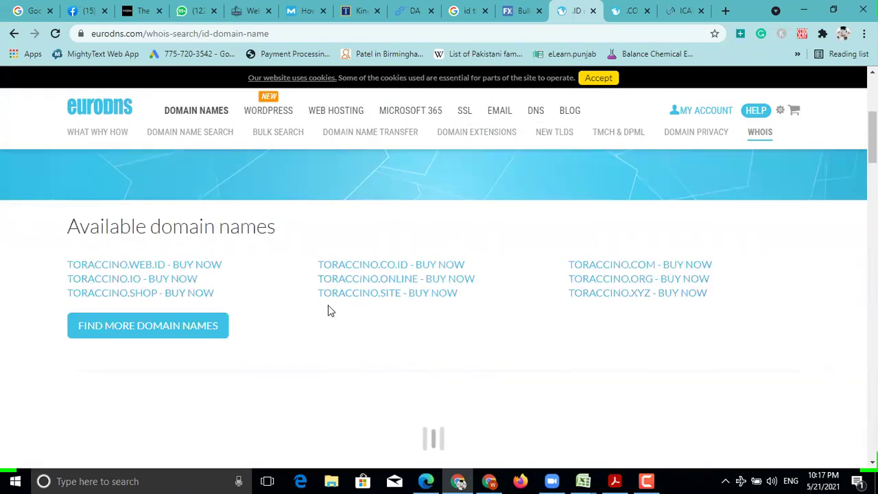
Highlight the Created On line in the WHOIS record for toraccino.id.
scroll(329, 311, down, 5)
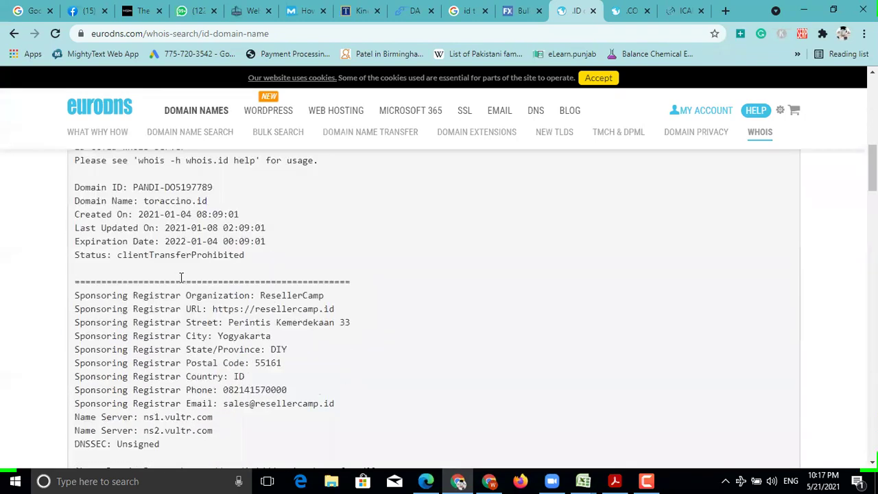
drag(75, 214, 242, 215)
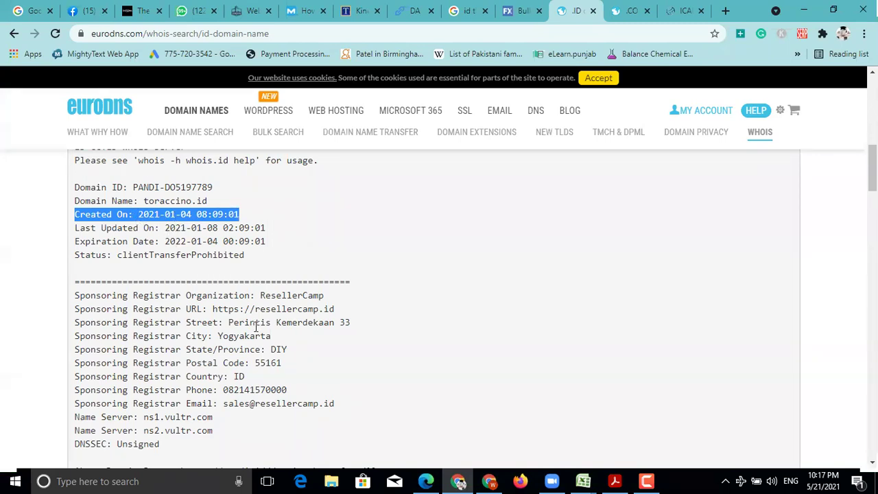
scroll(235, 299, up, 2)
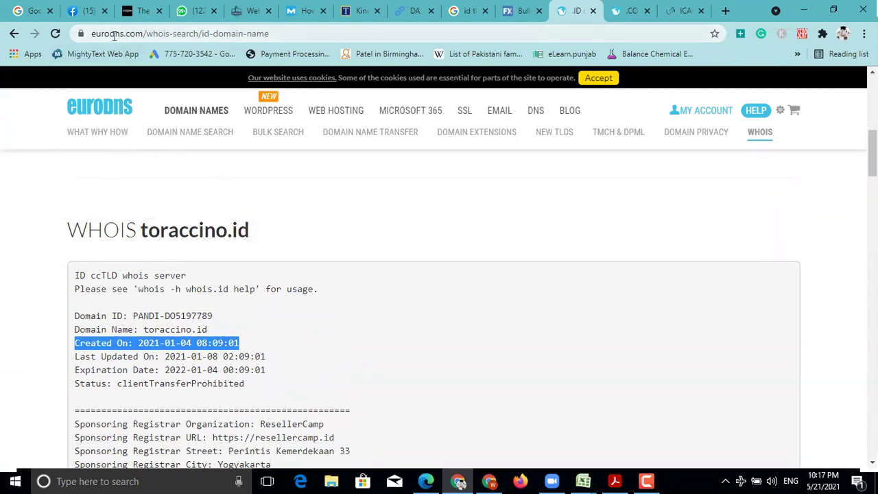
Copy the EuroDNS .ID WHOIS page's URL and send it to the SEO AdSense Aff Marketing group in WhatsApp Web.
click(158, 36)
right_click(160, 36)
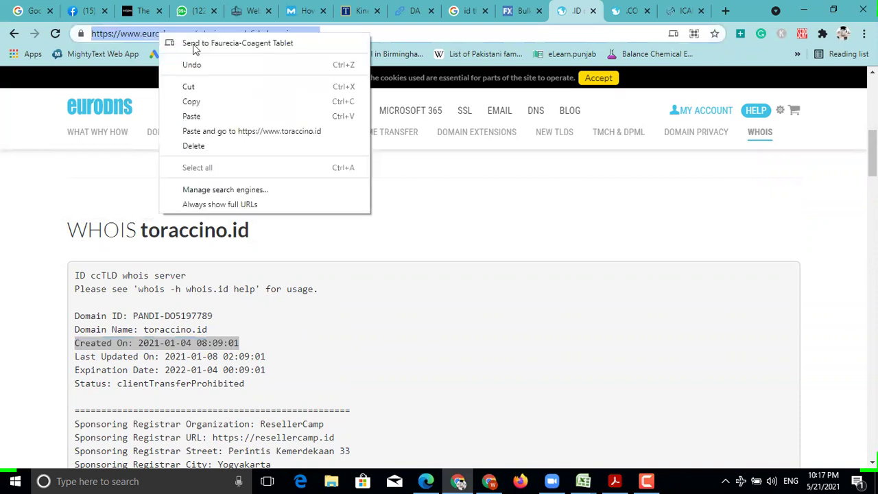
click(211, 103)
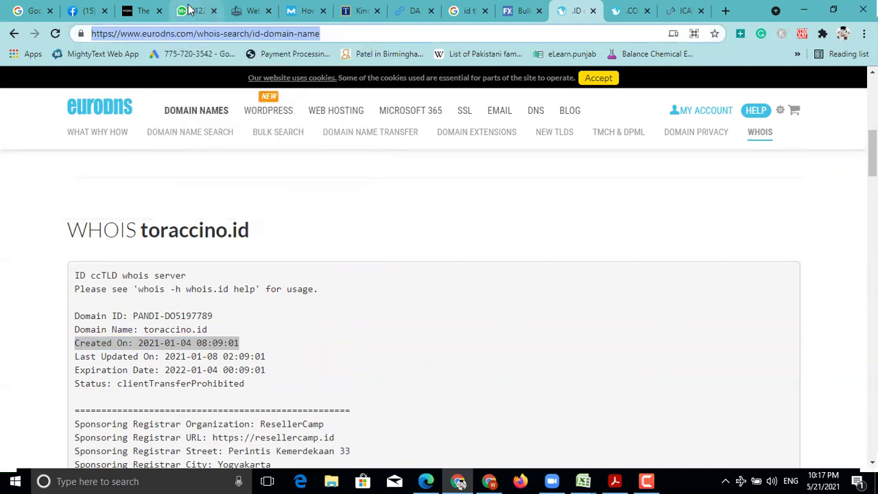
click(185, 16)
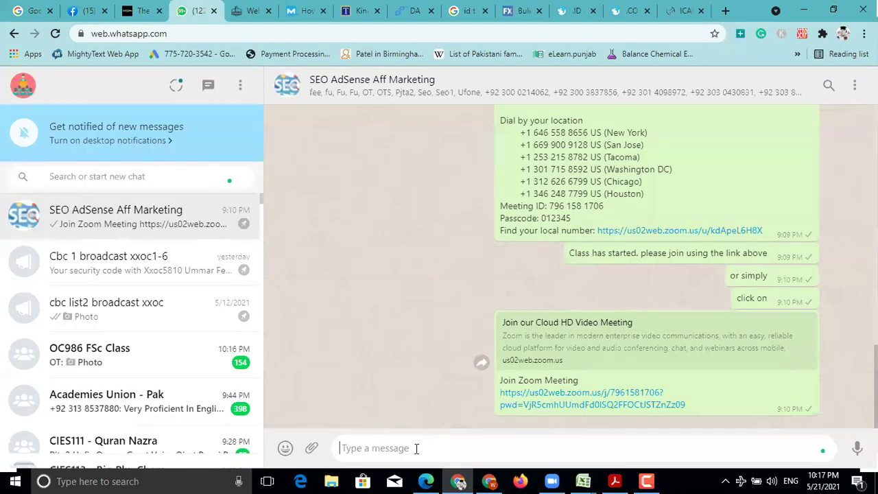
right_click(417, 448)
click(454, 349)
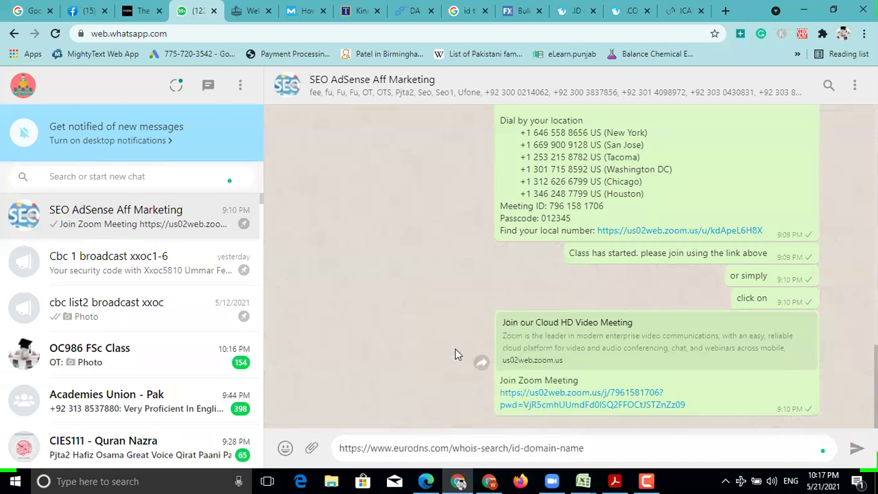
key(Return)
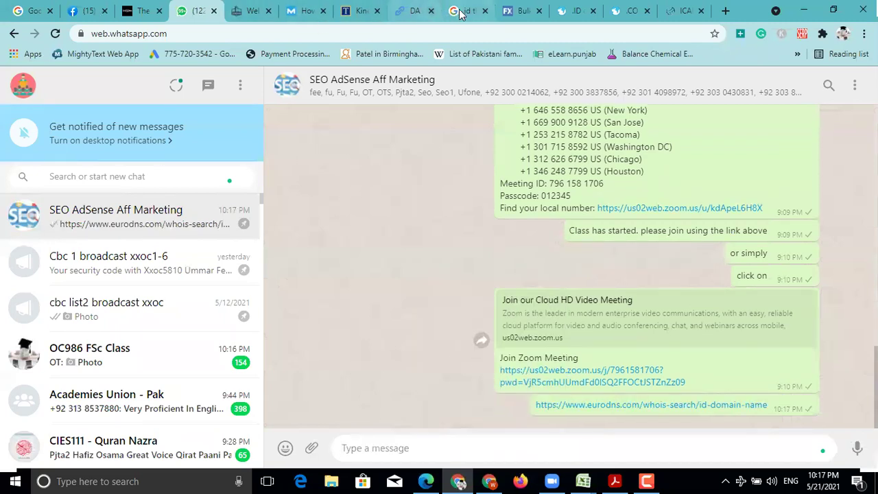
Revisit the id tld whois results and the toraccino.id WHOIS record, and switch to the DA PA Checker.
click(461, 11)
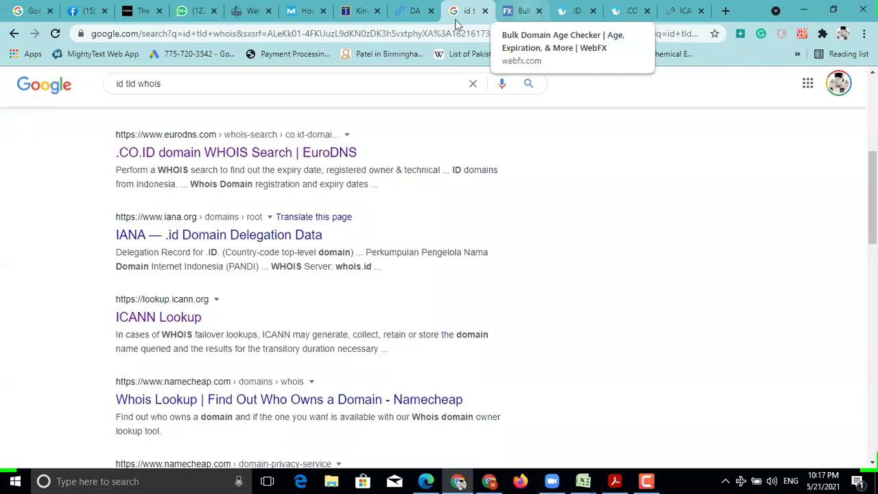
click(521, 12)
click(571, 14)
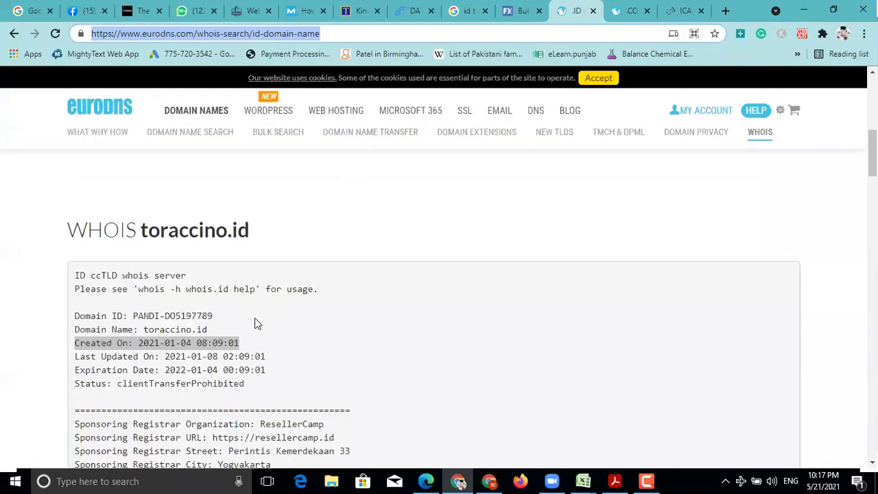
click(453, 13)
click(412, 12)
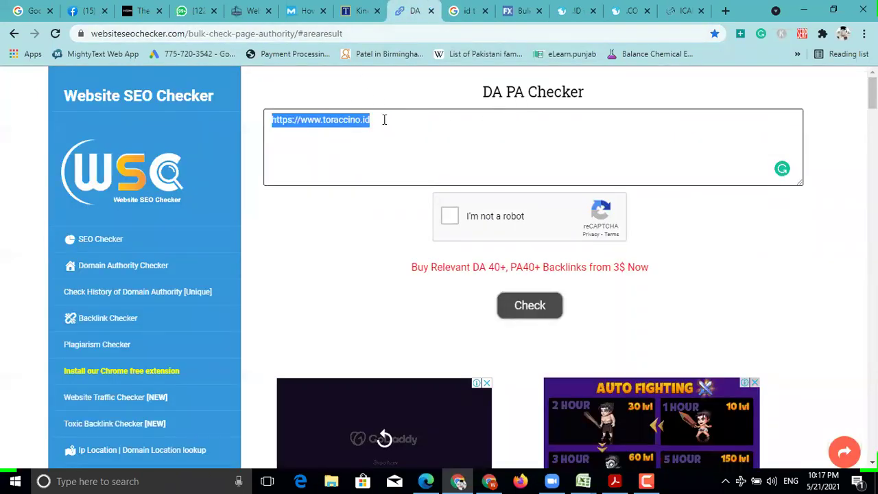
text(.com)
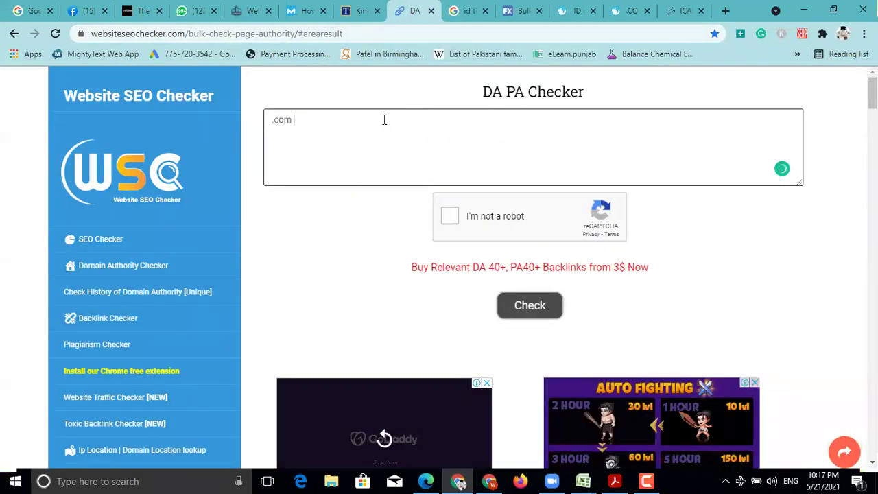
key(BackSpace)
key(BackSpace)
key(BackSpace)
key(BackSpace)
key(BackSpace)
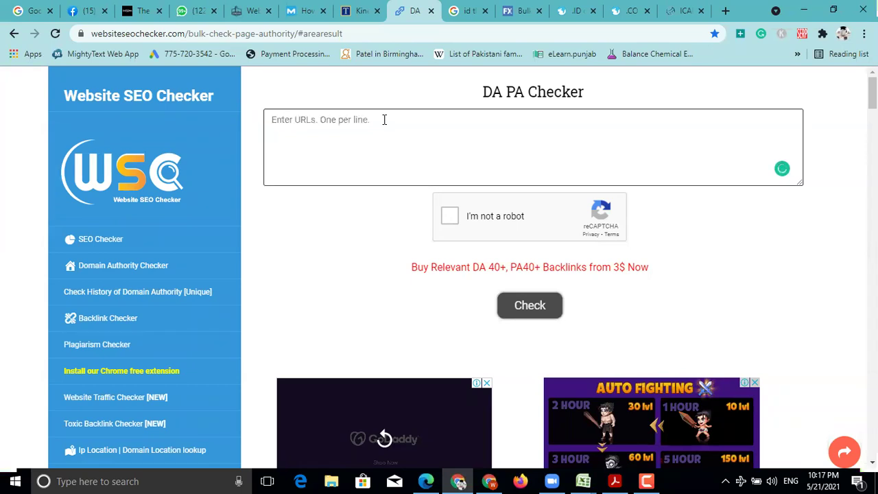
text(.pk)
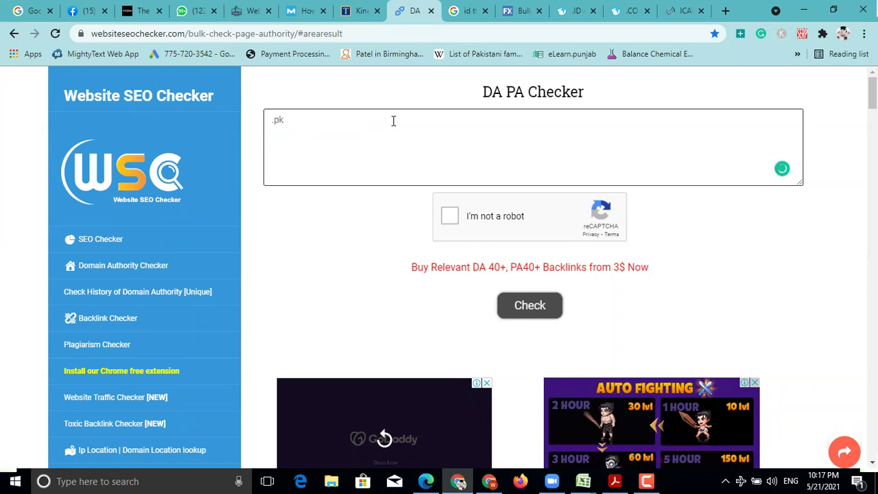
key(BackSpace)
text(.co)
key(BackSpace)
key(BackSpace)
key(BackSpace)
key(BackSpace)
key(BackSpace)
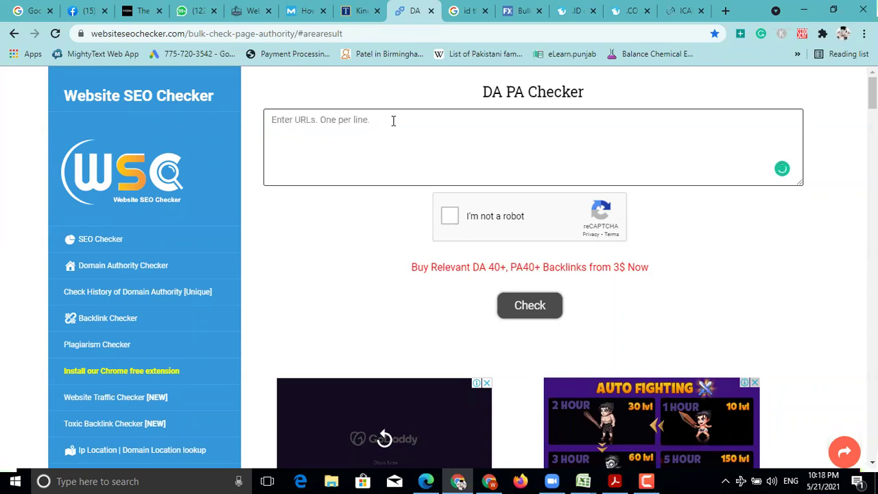
Enter the example domain extension .pk in the DA PA Checker's URL box.
click(304, 120)
text(.pk)
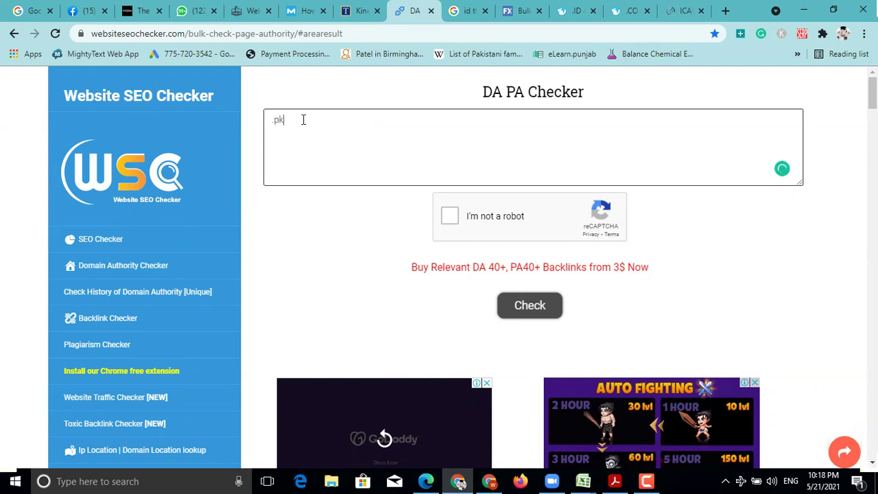
double_click(280, 121)
right_click(280, 121)
click(582, 111)
Search Google for ".pk tld whois" in a new tab and look through the available lookup sites.
click(725, 9)
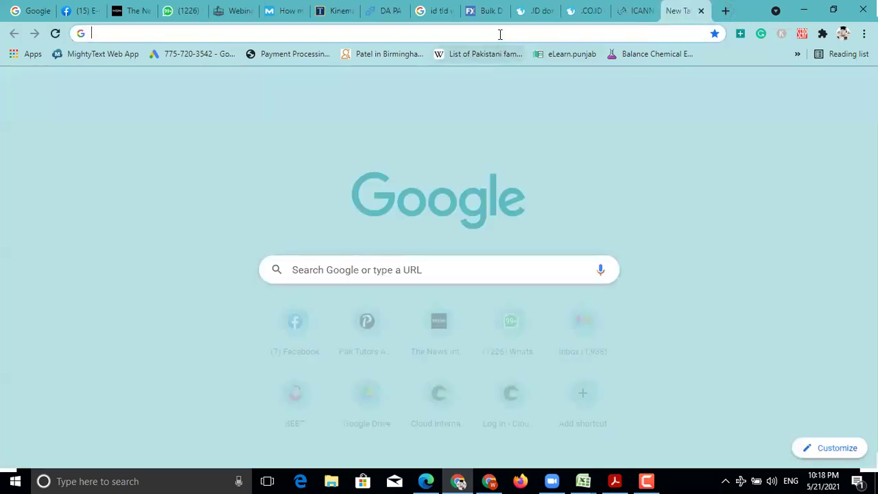
click(499, 33)
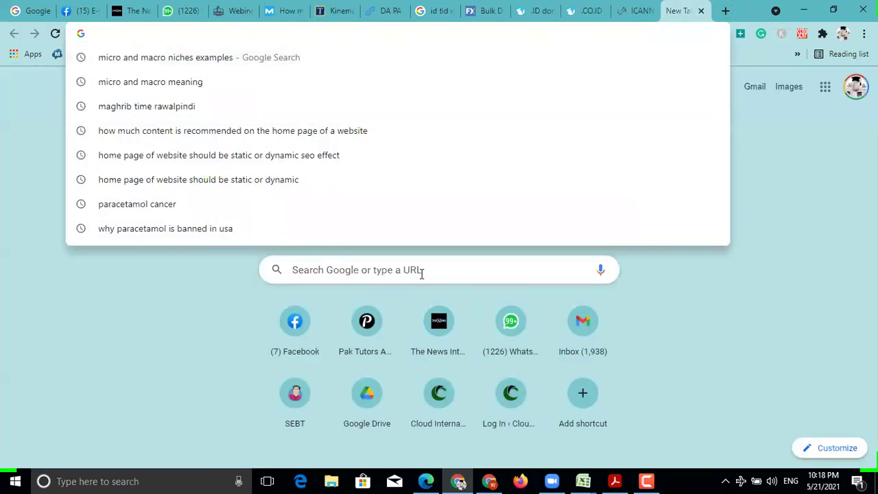
click(405, 273)
text(.pk tld )
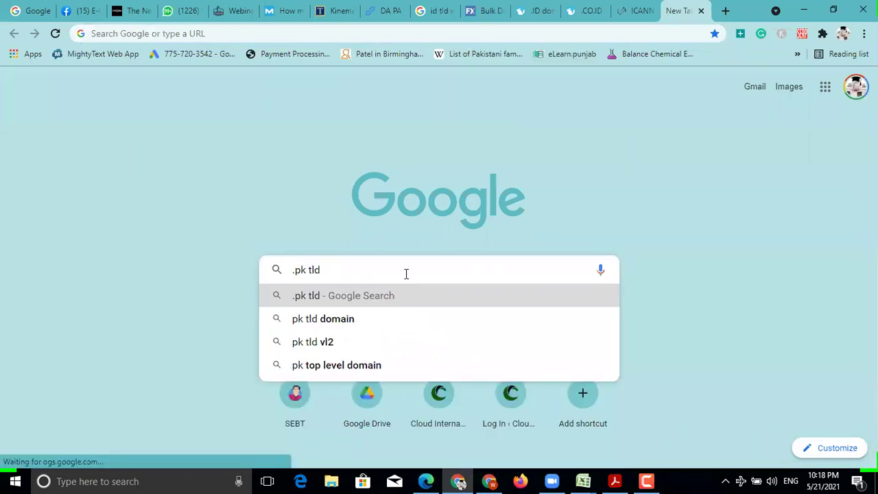
text(whois)
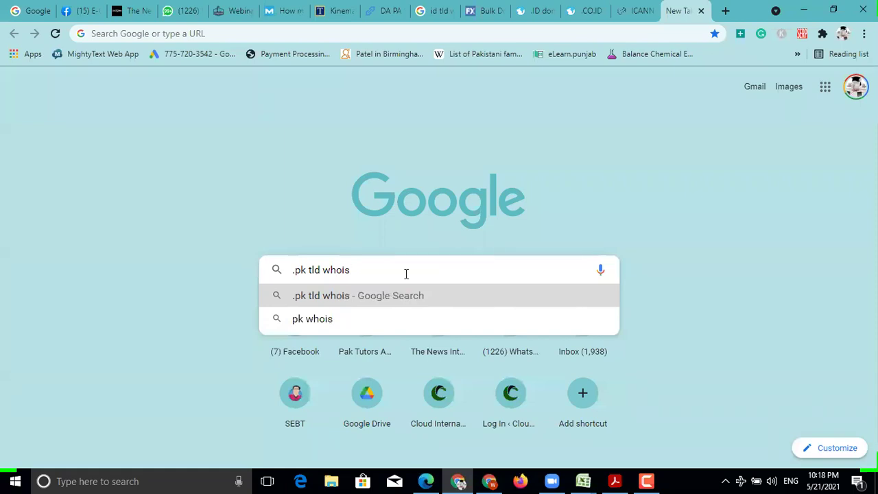
key(Return)
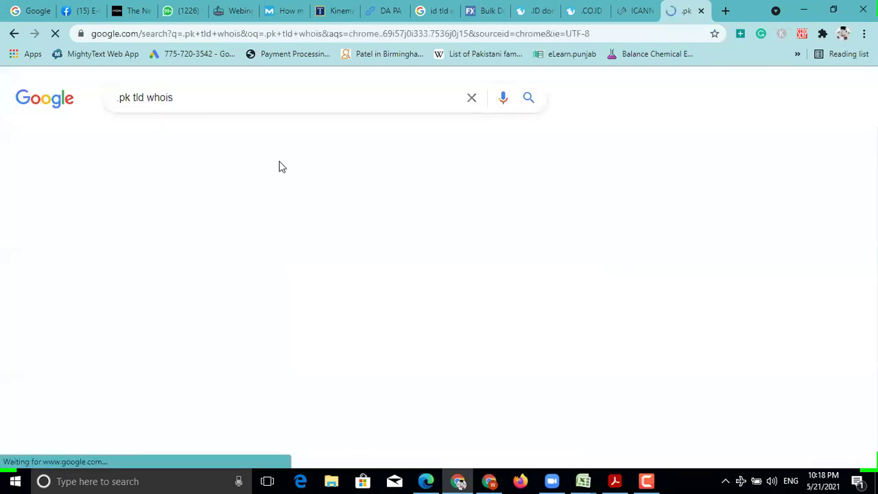
scroll(175, 206, down, 1)
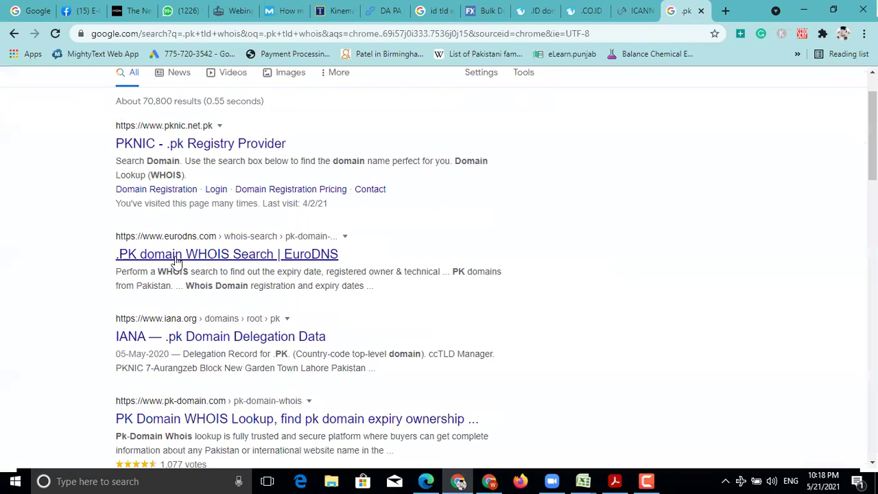
scroll(178, 264, up, 1)
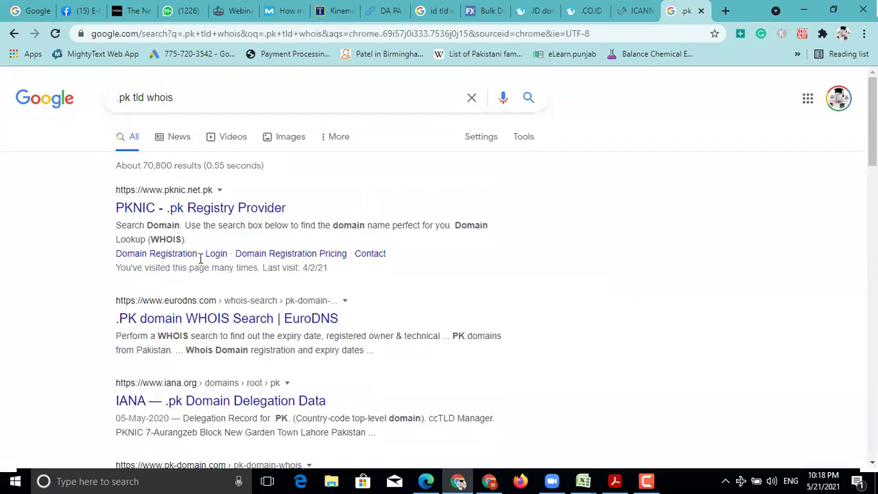
scroll(199, 316, down, 1)
scroll(191, 340, down, 1)
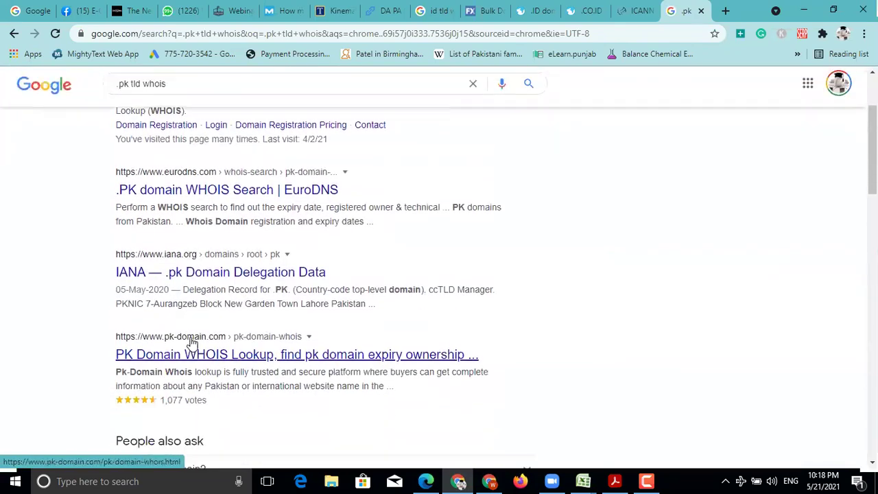
scroll(192, 346, down, 2)
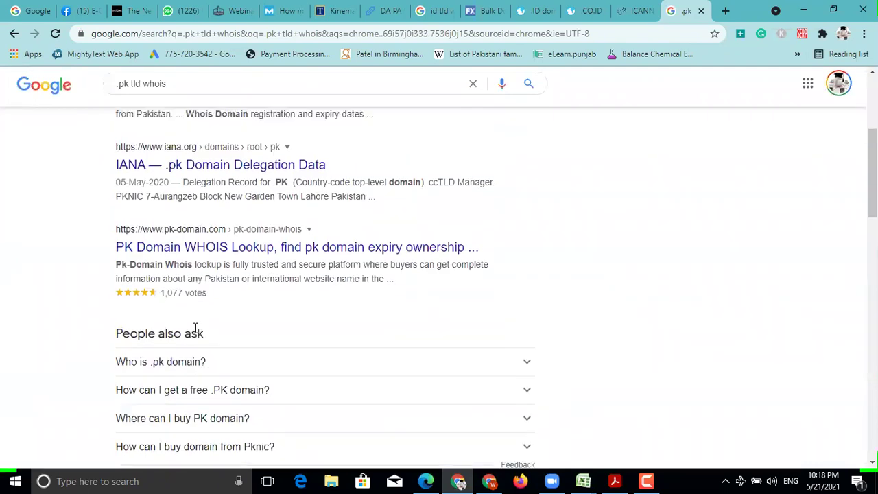
scroll(182, 305, up, 4)
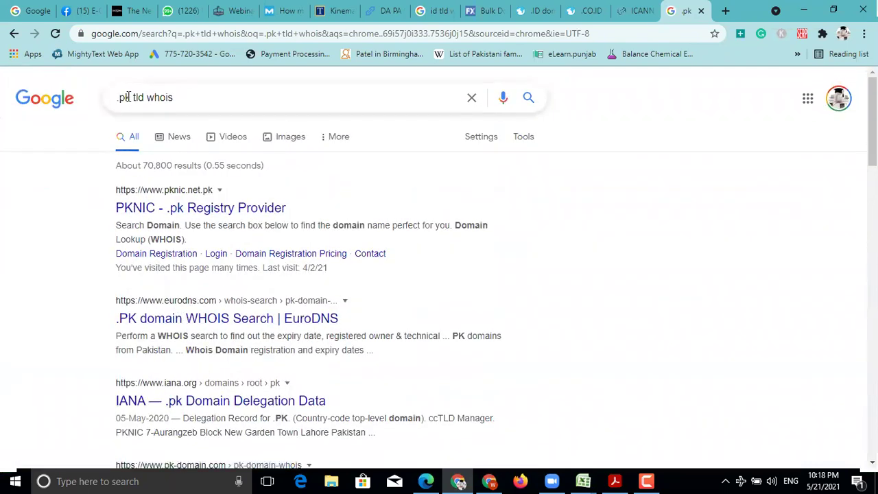
Replace .pk with .co.uk in the query and search Google for ".co.uk tld whois".
drag(98, 101, 90, 101)
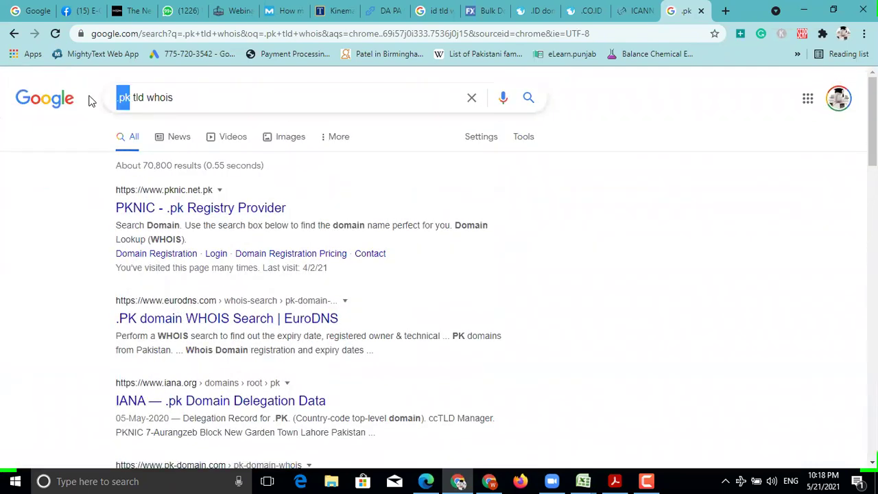
text(.co.uk)
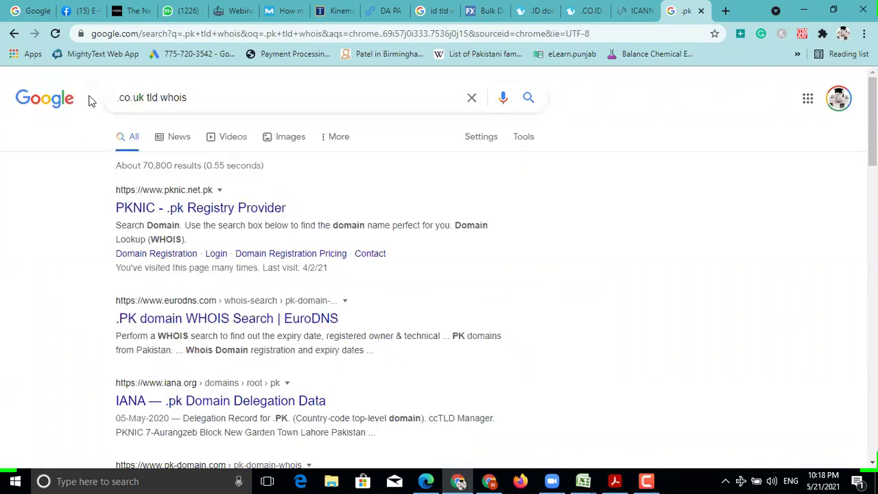
click(192, 97)
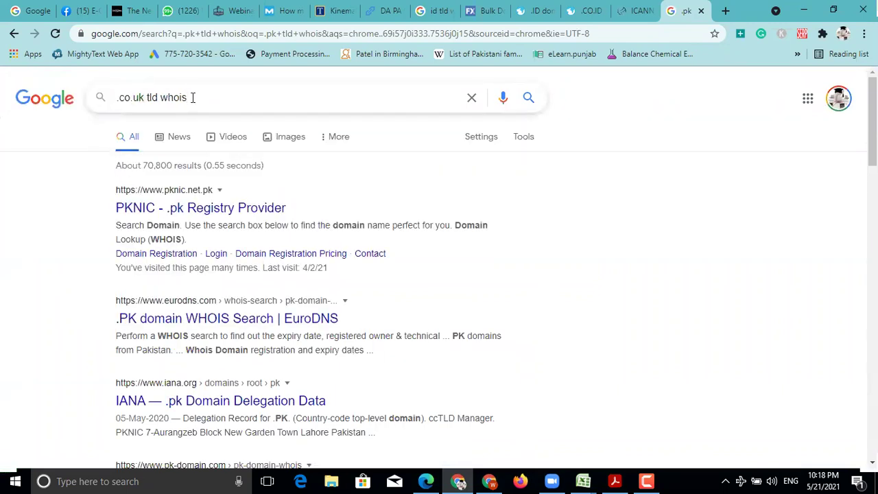
key(Return)
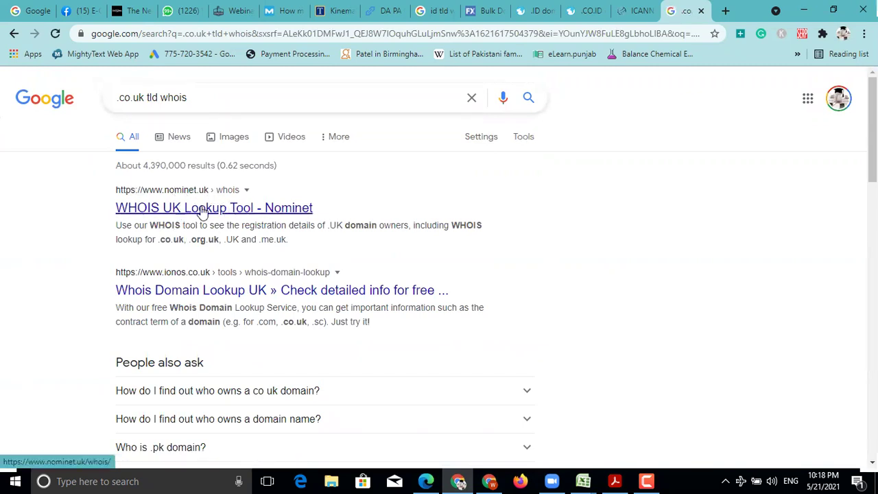
triple_click(199, 98)
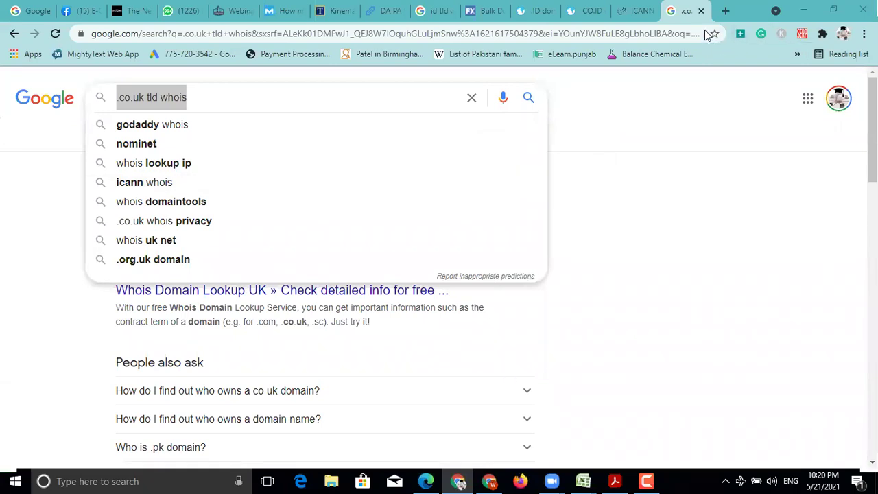
Open amazon.com in a new tab and try to decline the suggested delivery address change.
click(724, 12)
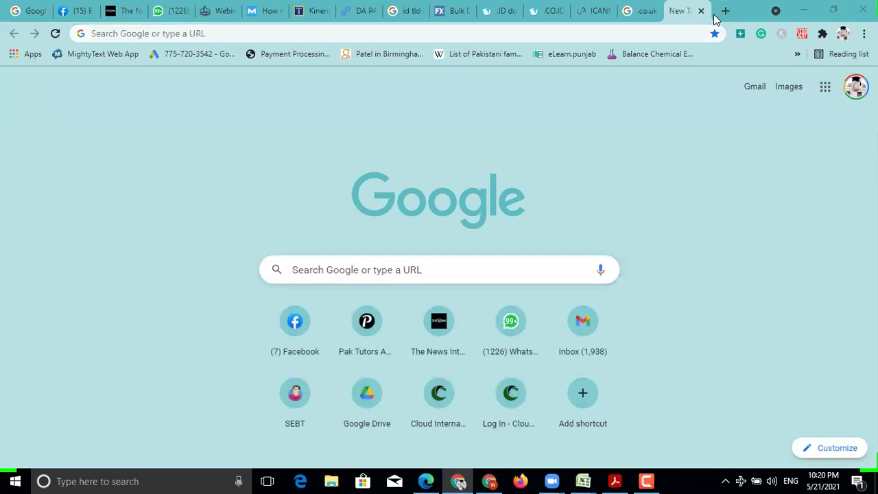
click(669, 38)
text(amaz)
key(Return)
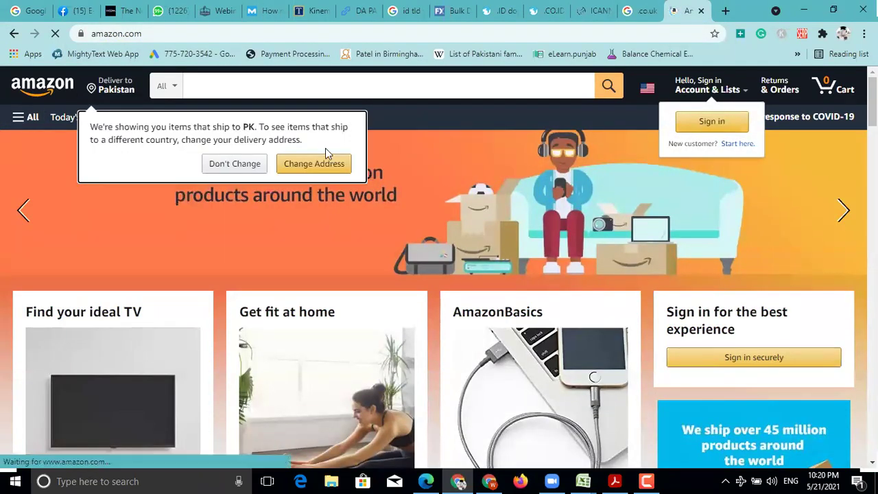
click(237, 165)
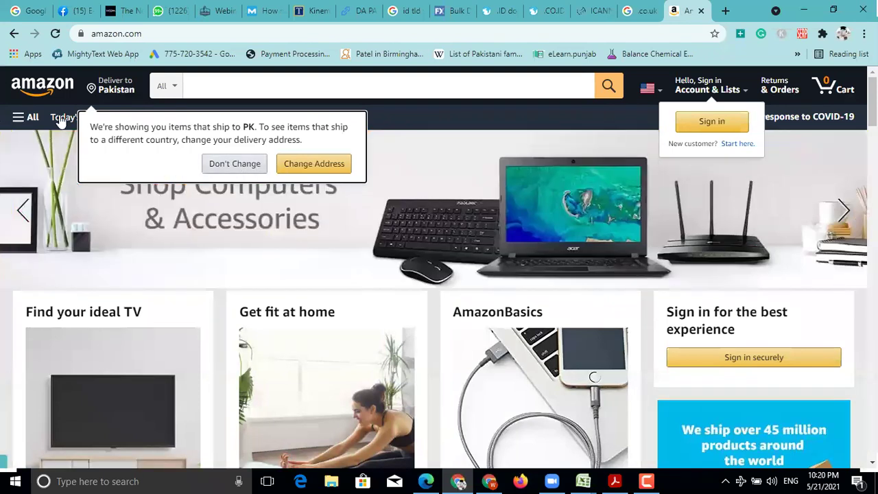
Open Amazon's full site menu and look through its department, program and settings sections.
click(20, 118)
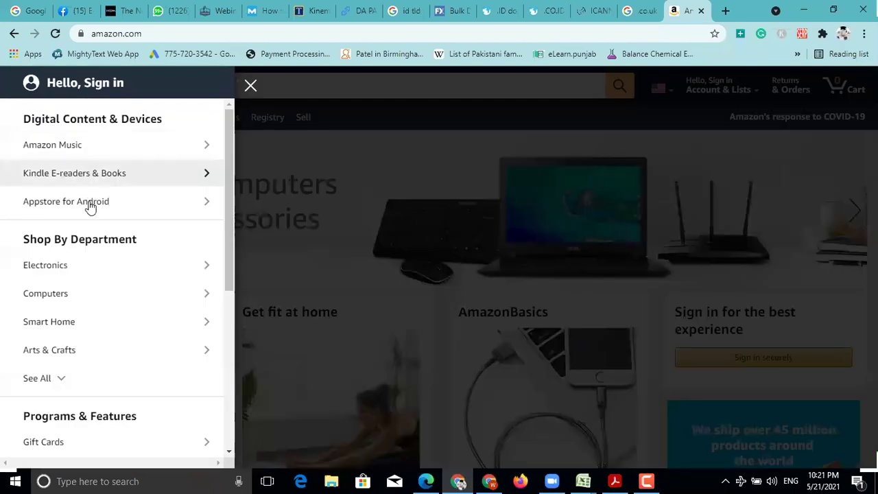
scroll(92, 275, down, 4)
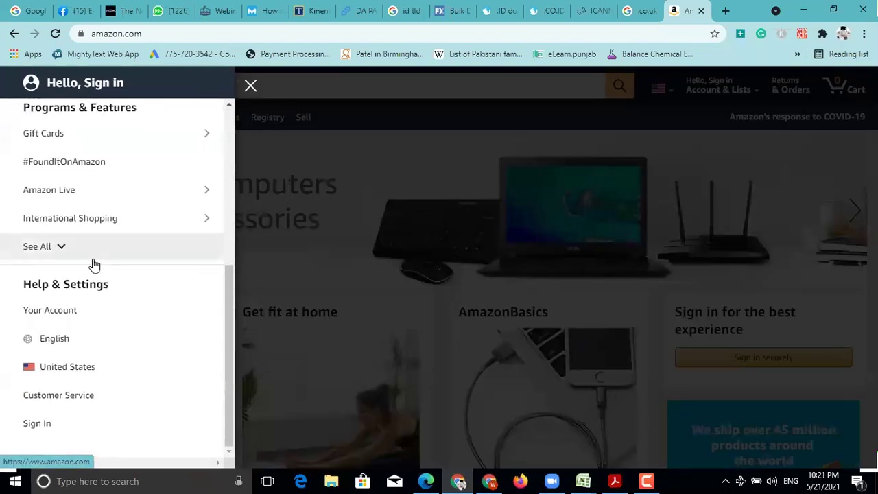
scroll(96, 260, up, 2)
scroll(99, 292, up, 3)
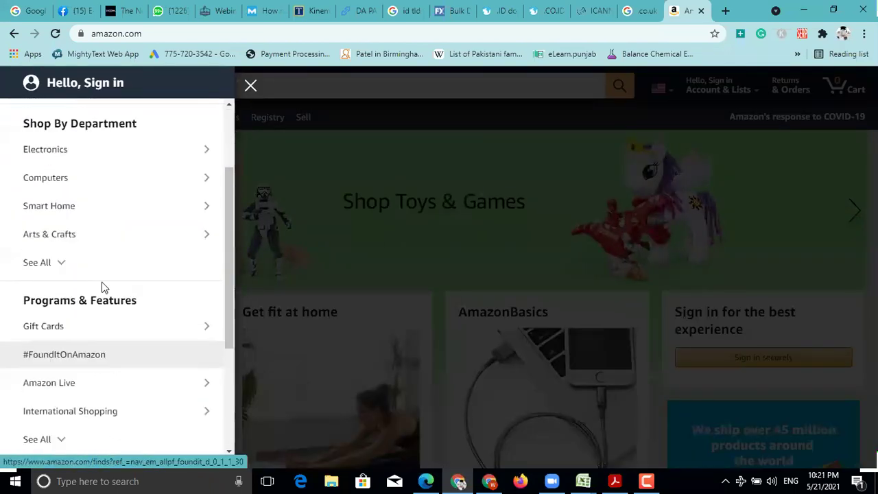
scroll(105, 275, up, 1)
scroll(107, 278, down, 1)
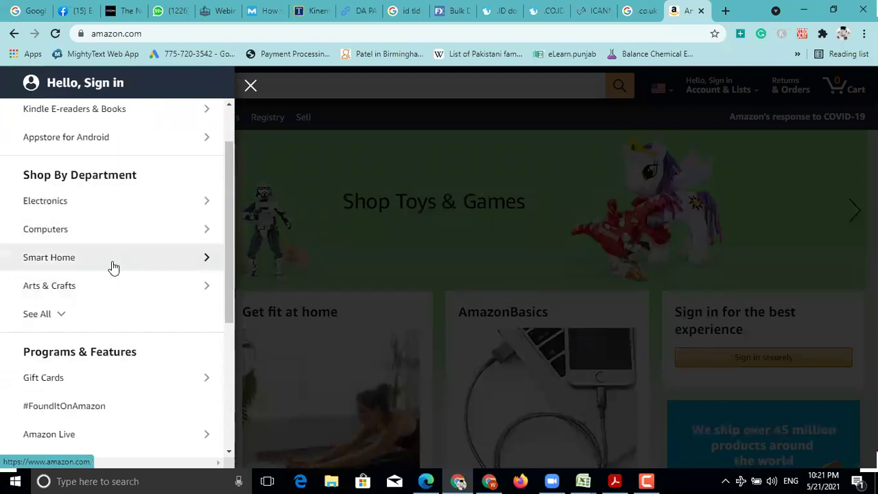
scroll(104, 265, down, 2)
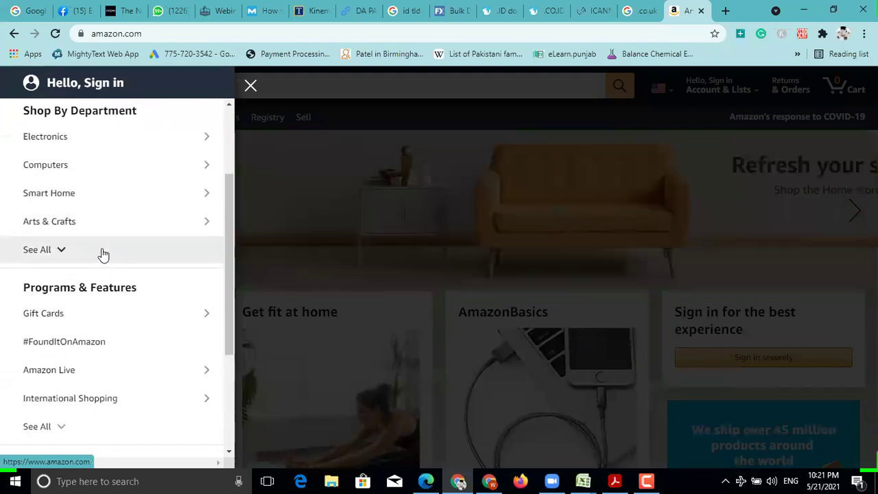
Expand the complete Shop By Department list and open the Duffles category within Luggage.
click(62, 249)
scroll(72, 281, down, 1)
scroll(81, 275, down, 1)
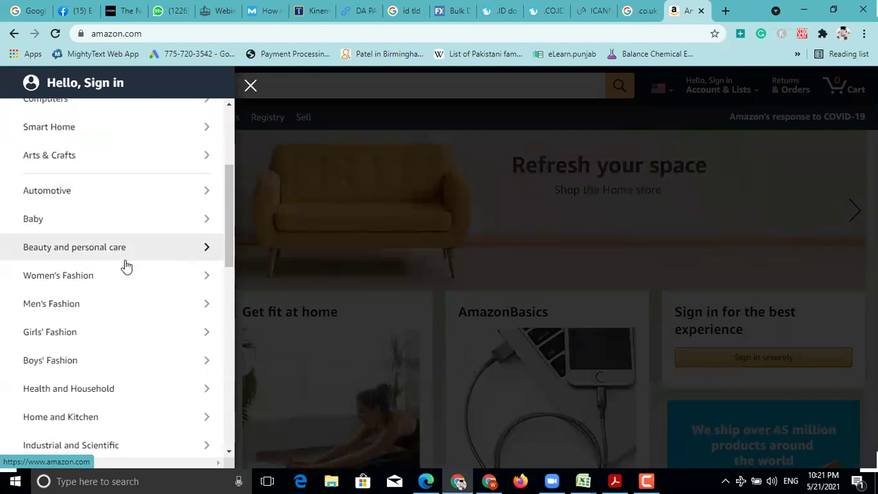
scroll(89, 240, down, 5)
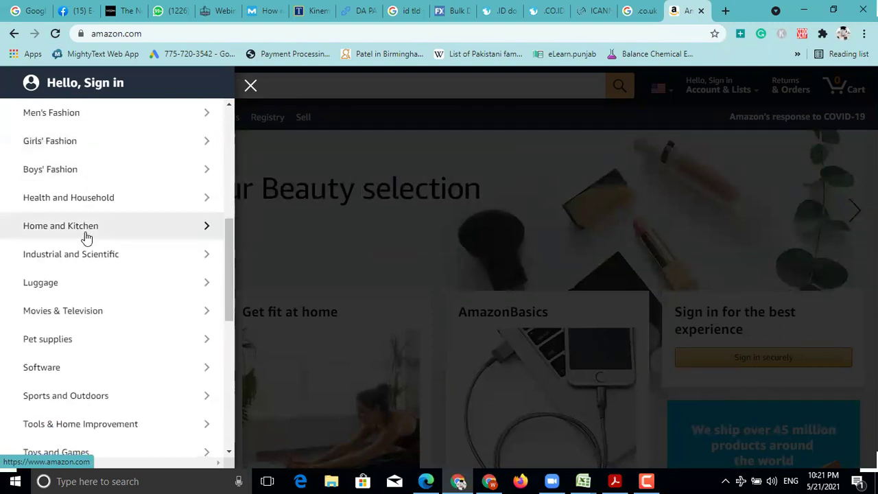
click(114, 285)
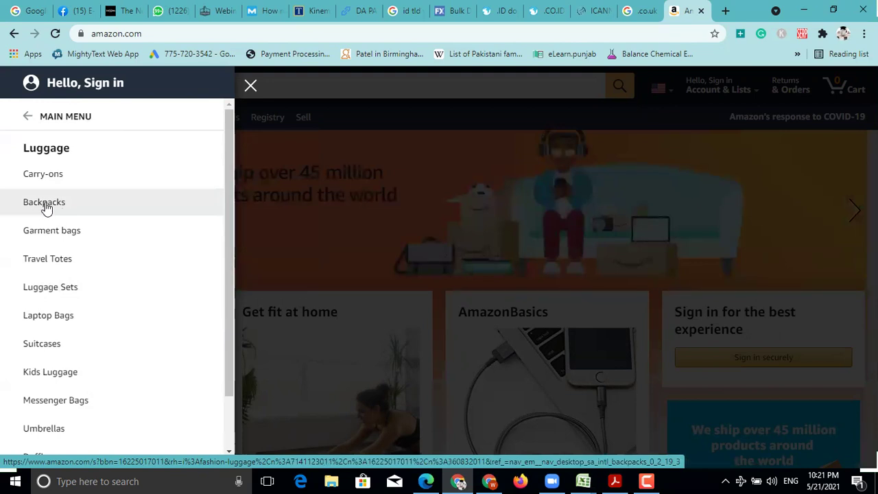
scroll(46, 209, down, 2)
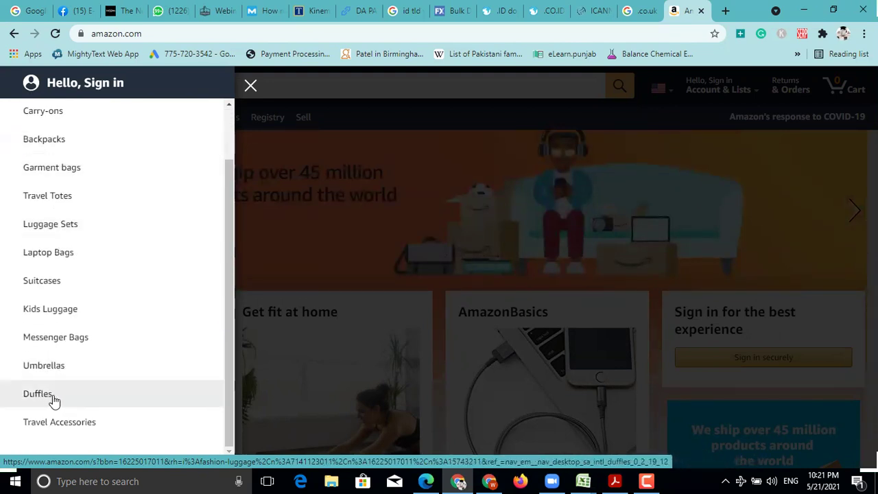
click(54, 401)
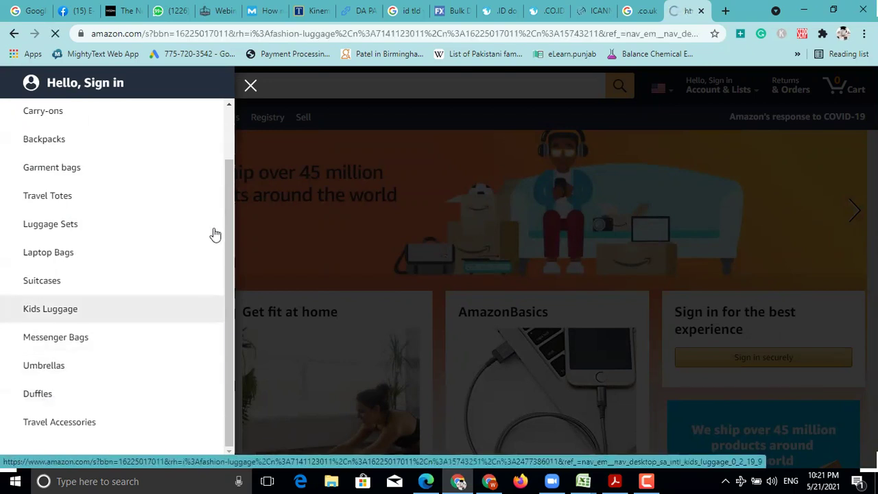
Look through the travel duffel listings, examining the product types, brands, ratings and prices.
scroll(255, 284, down, 1)
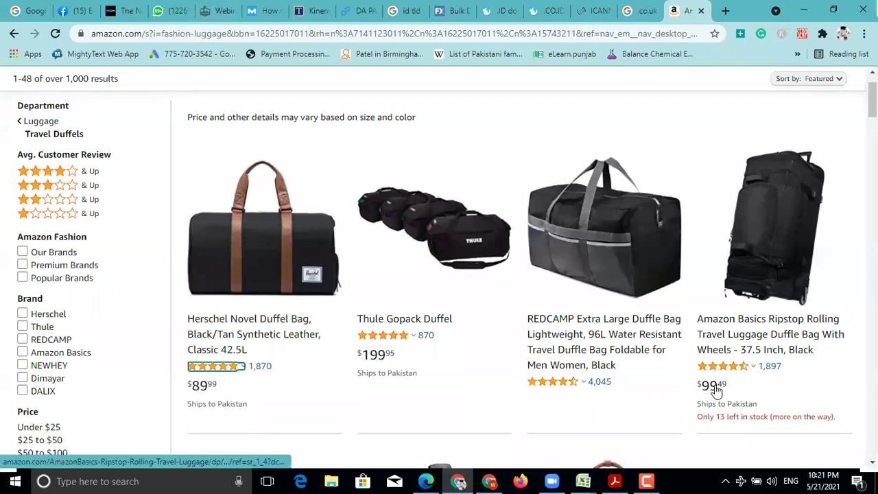
scroll(637, 382, down, 4)
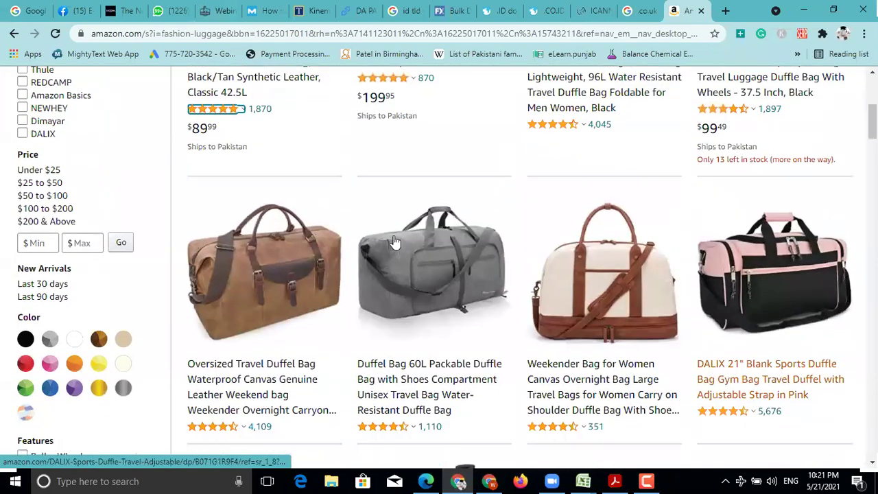
scroll(395, 242, down, 6)
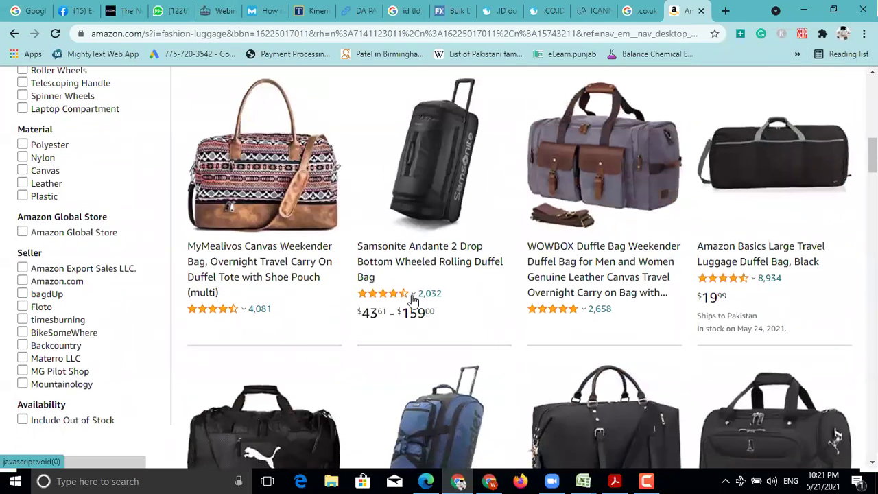
scroll(648, 322, down, 3)
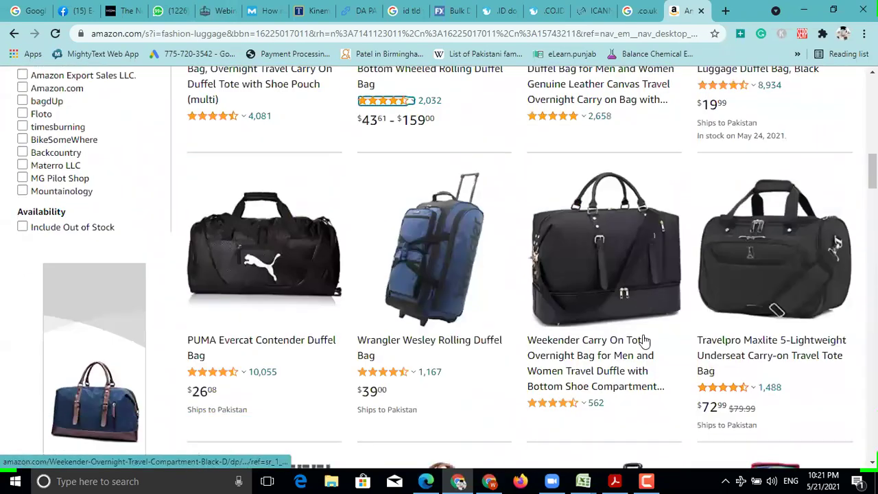
scroll(299, 263, down, 2)
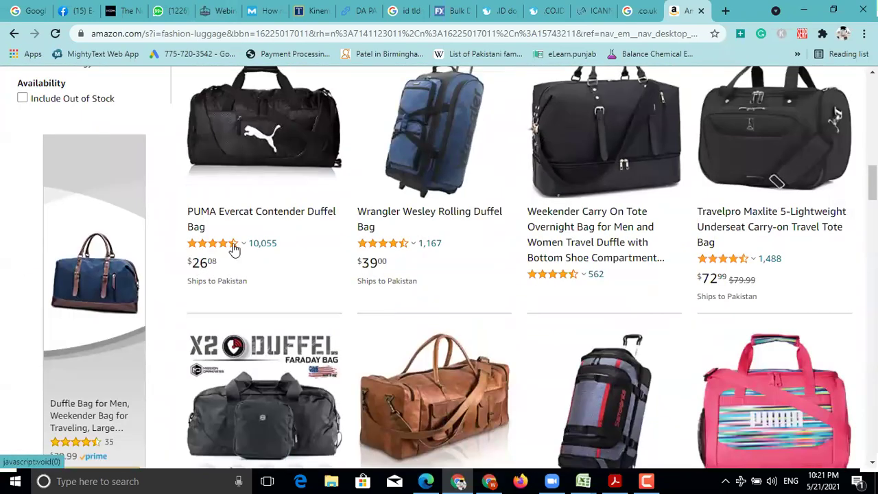
scroll(520, 265, down, 2)
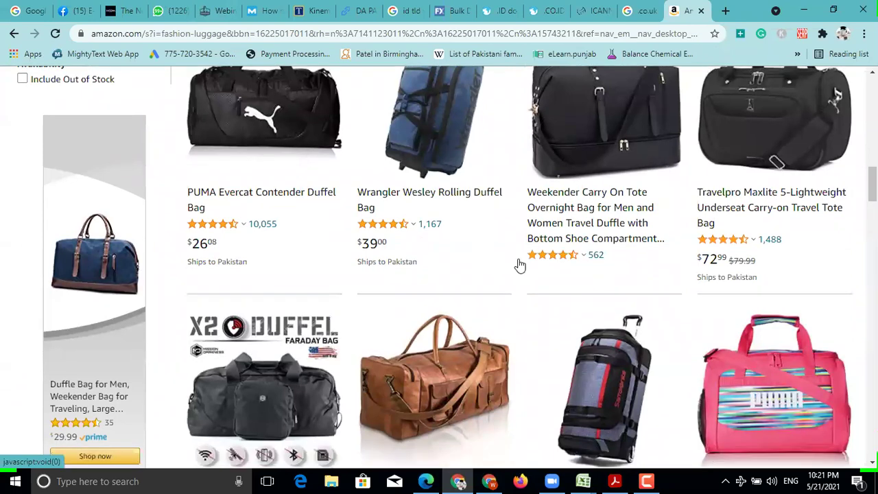
scroll(225, 267, down, 3)
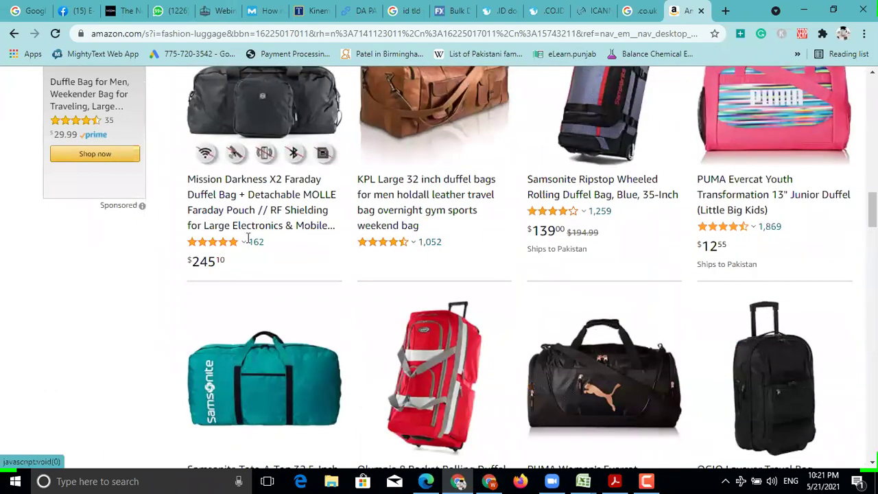
scroll(667, 337, down, 3)
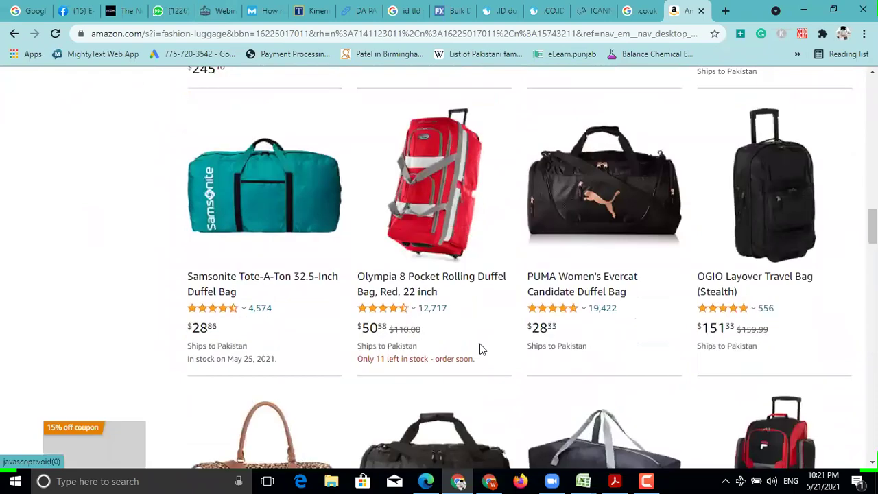
scroll(240, 268, down, 2)
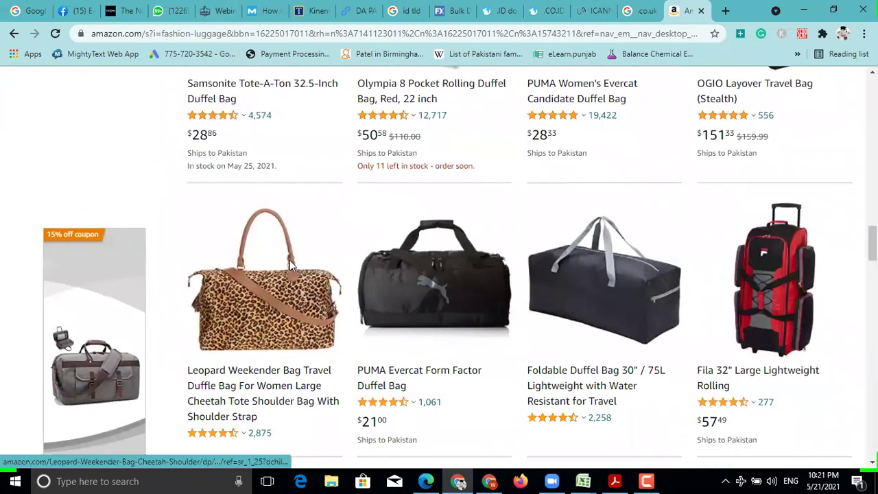
scroll(687, 308, down, 3)
scroll(824, 255, up, 5)
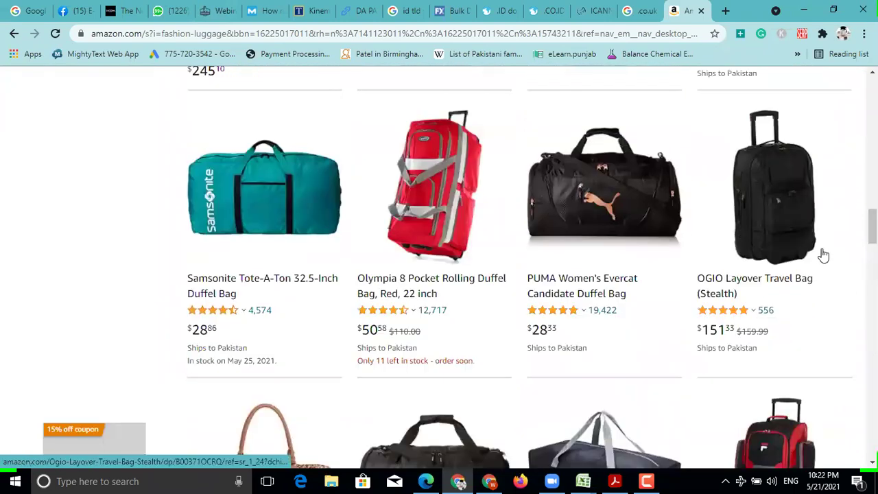
scroll(638, 263, down, 3)
scroll(740, 362, up, 15)
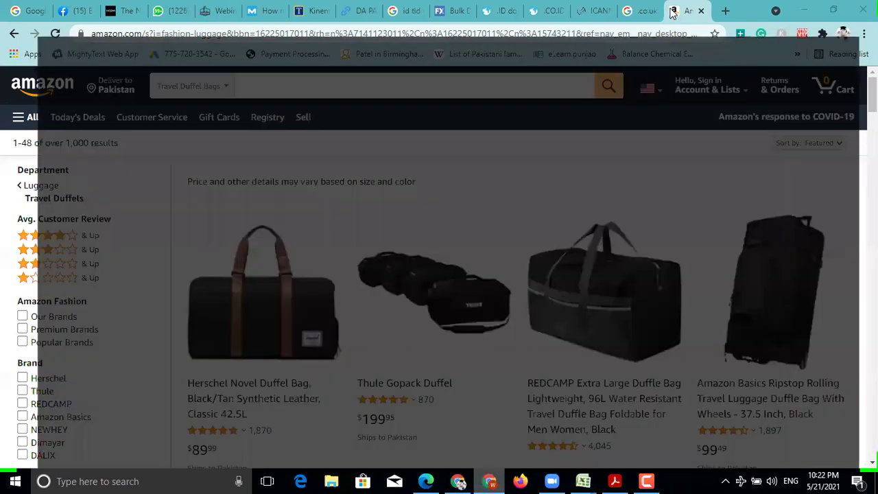
In the other Chrome window, open google.com in a new tab and search for the suggested query "best duffel bag for men".
key(ctrl+t)
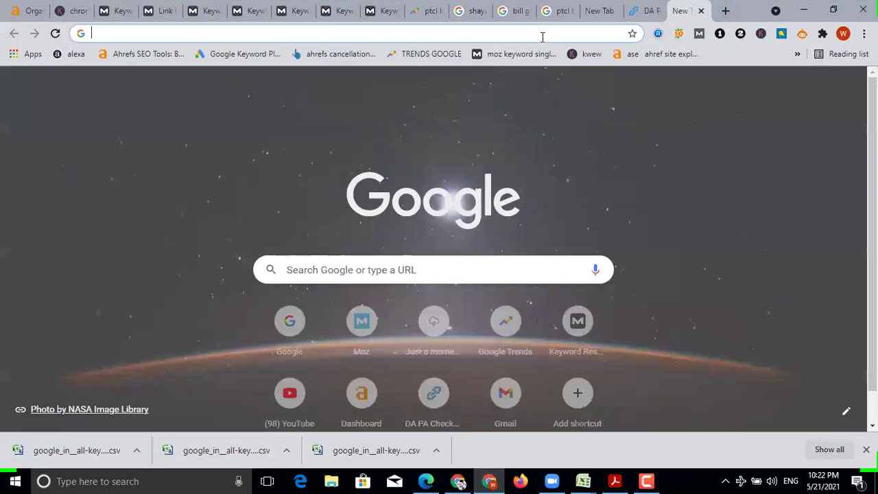
click(530, 37)
text(google.com)
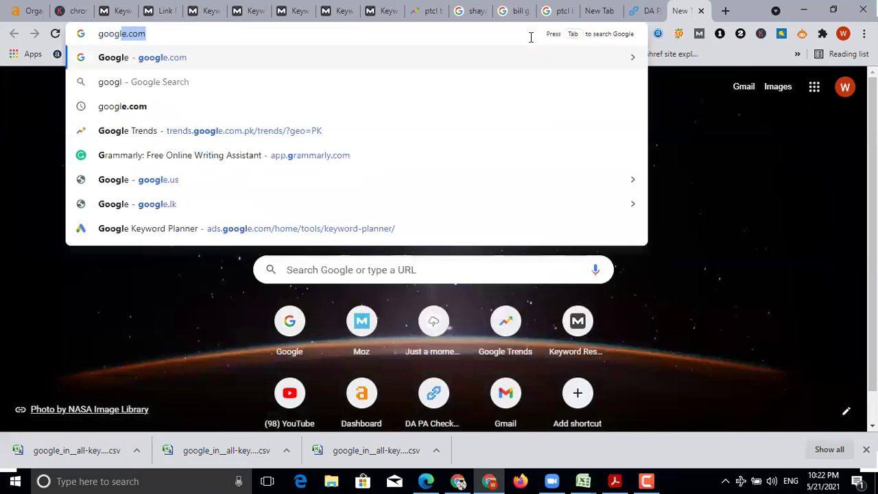
key(Return)
text(best duffel)
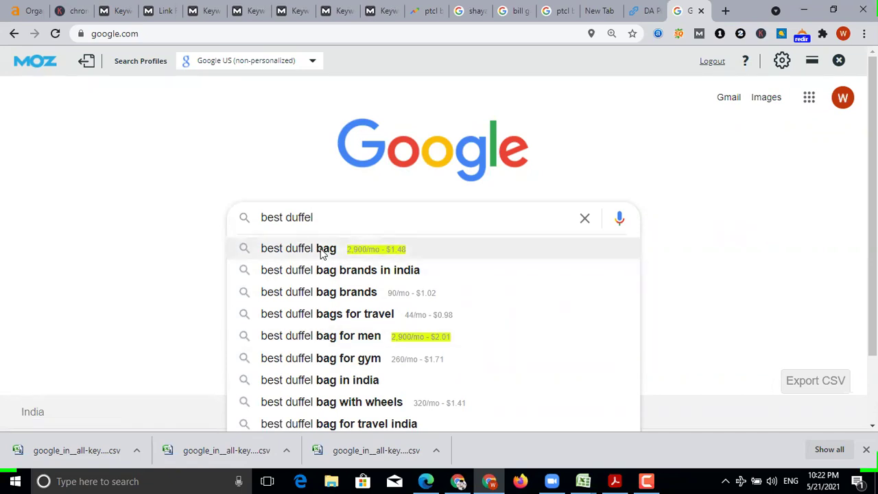
click(323, 337)
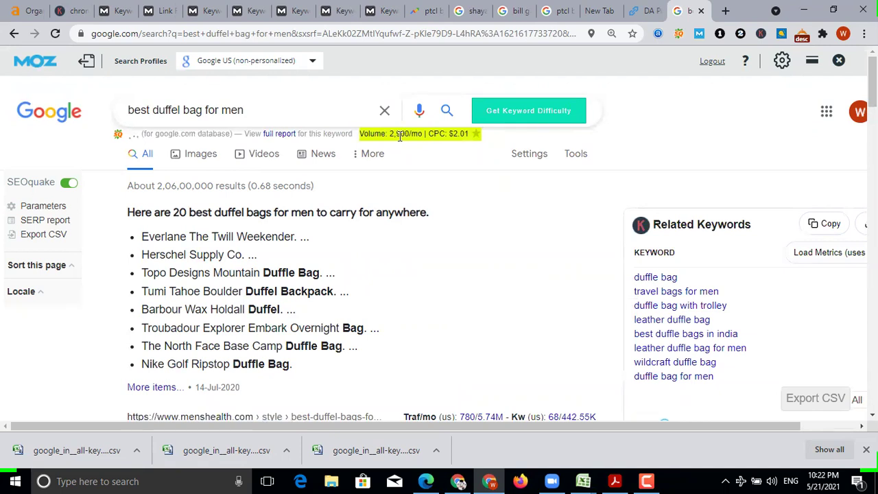
Copy the query "best duffel bag for men" and find the open Moz Keyword Overview page.
triple_click(217, 110)
right_click(217, 110)
click(237, 137)
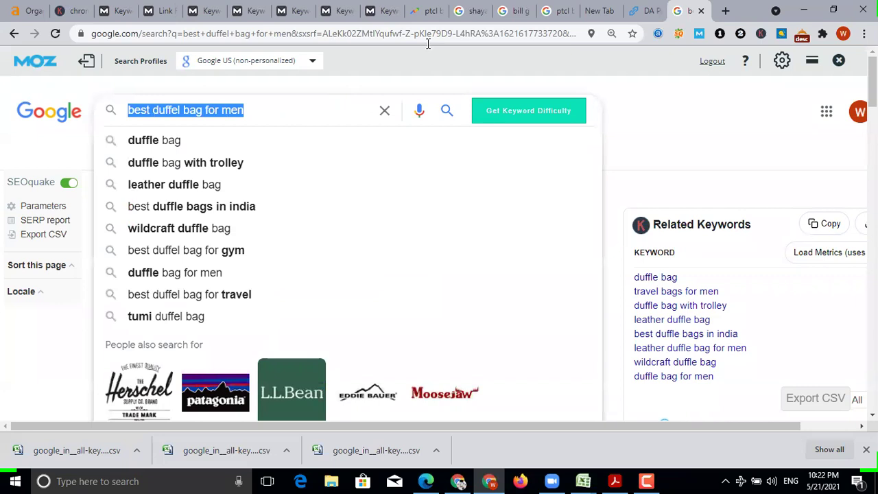
click(374, 12)
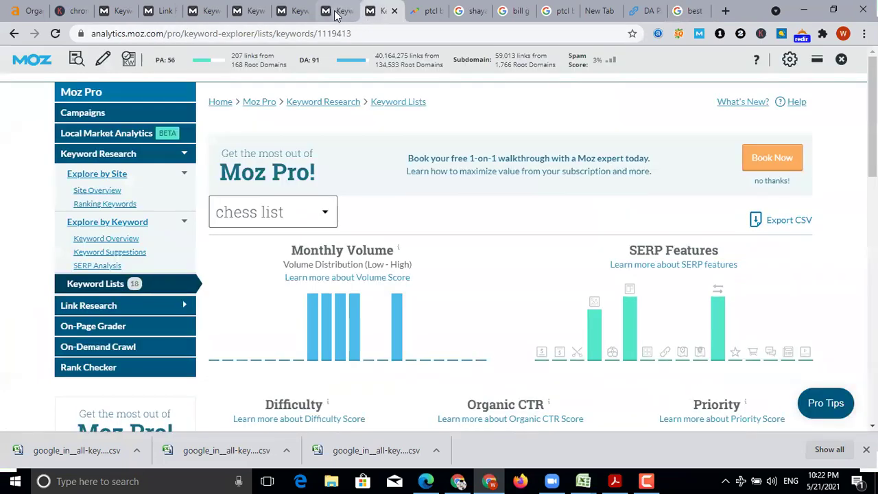
click(335, 10)
key(ctrl+shift+Tab)
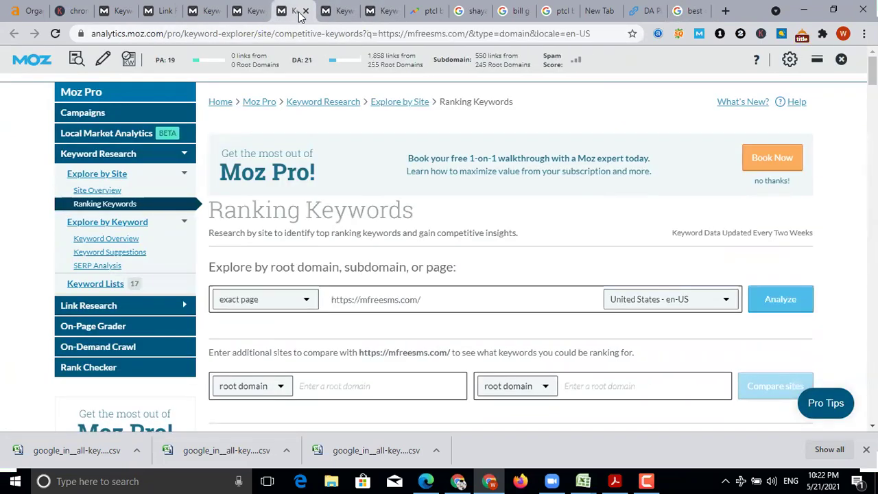
click(244, 15)
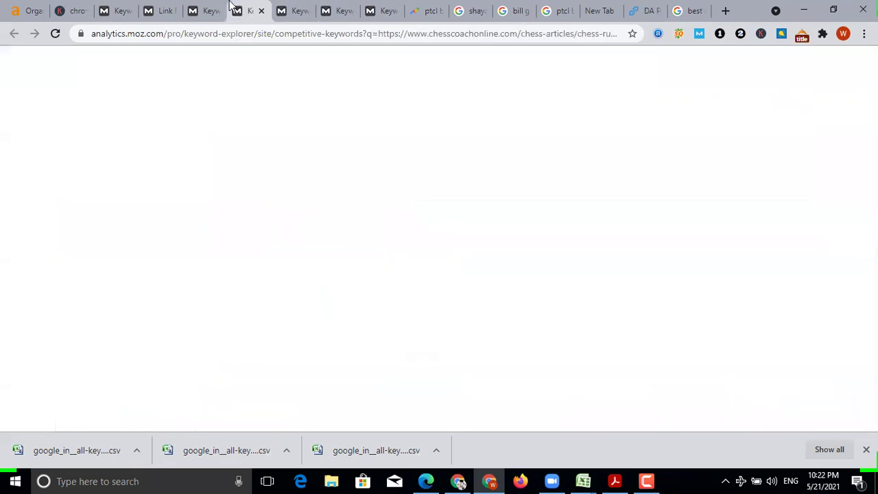
click(209, 17)
scroll(298, 159, up, 1)
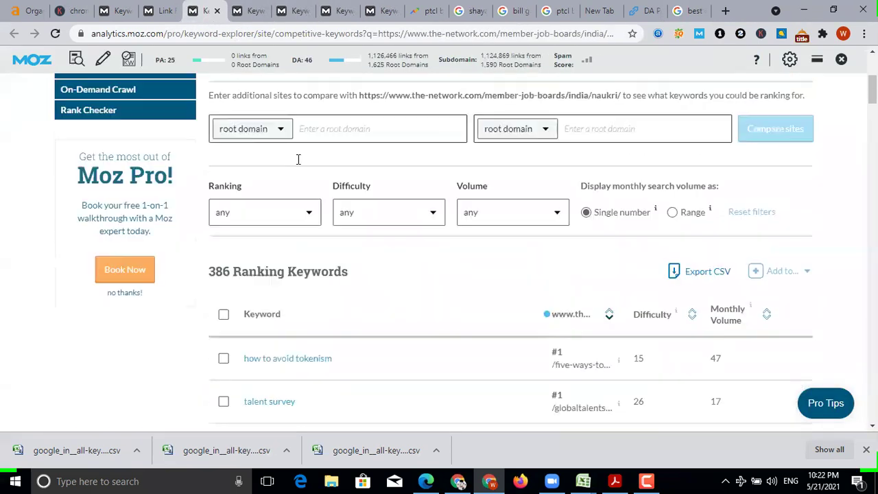
click(166, 12)
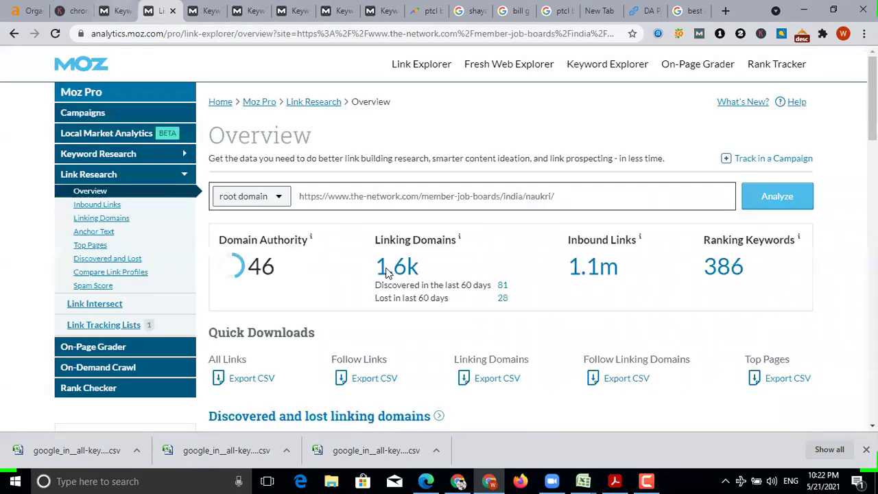
key(ctrl+shift+Tab)
Analyze the keyword "best duffel bag for men" for United States - en-US in Moz, check its metrics and return to the Google results.
triple_click(312, 236)
key(ctrl+v)
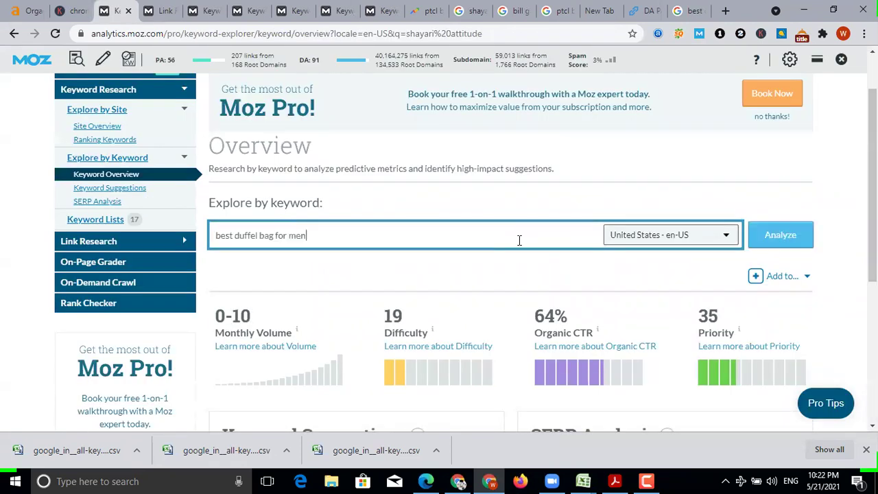
click(761, 237)
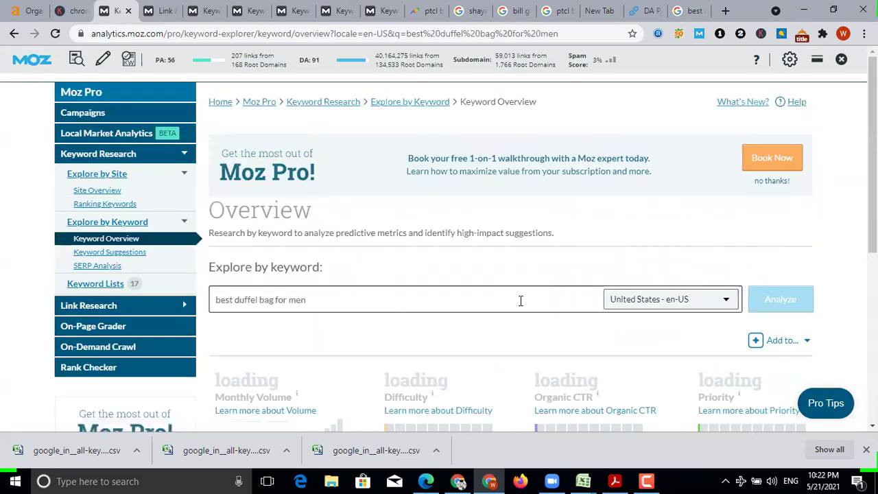
scroll(412, 302, down, 2)
scroll(409, 303, up, 1)
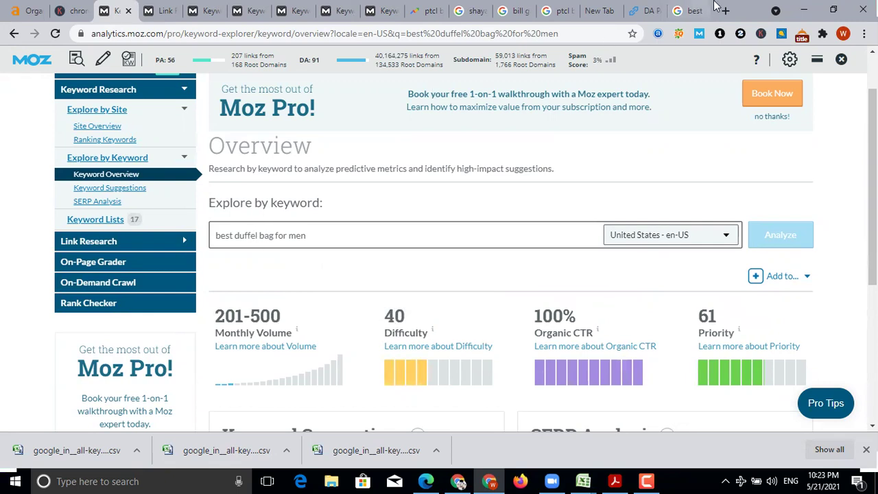
key(ctrl+9)
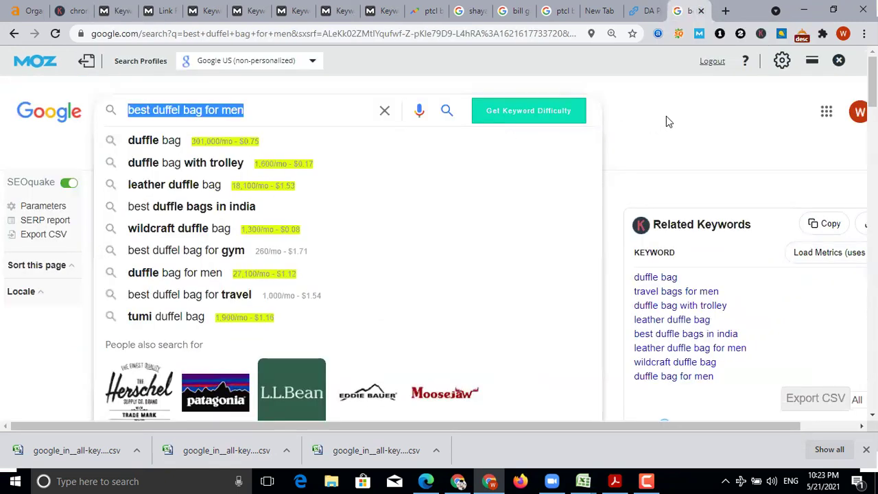
Replace the Google search query with "duffel bag" to bring up its suggested queries.
click(284, 111)
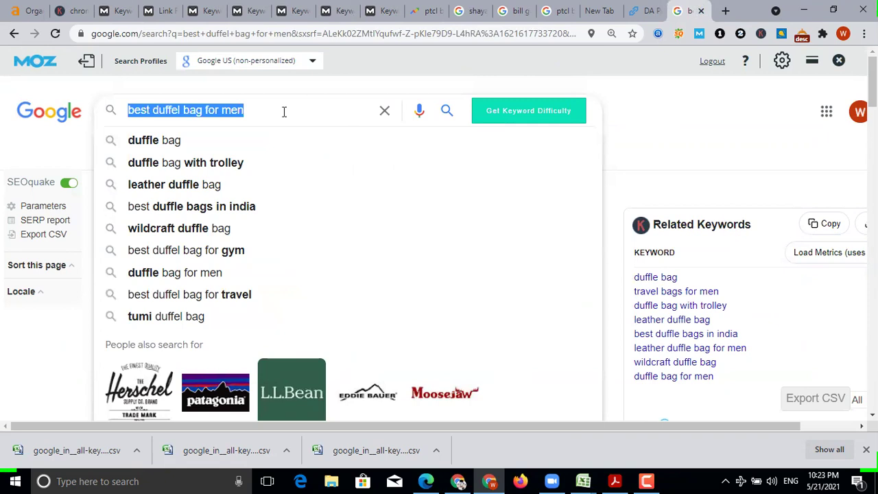
text(duffel ban)
key(BackSpace)
text(g)
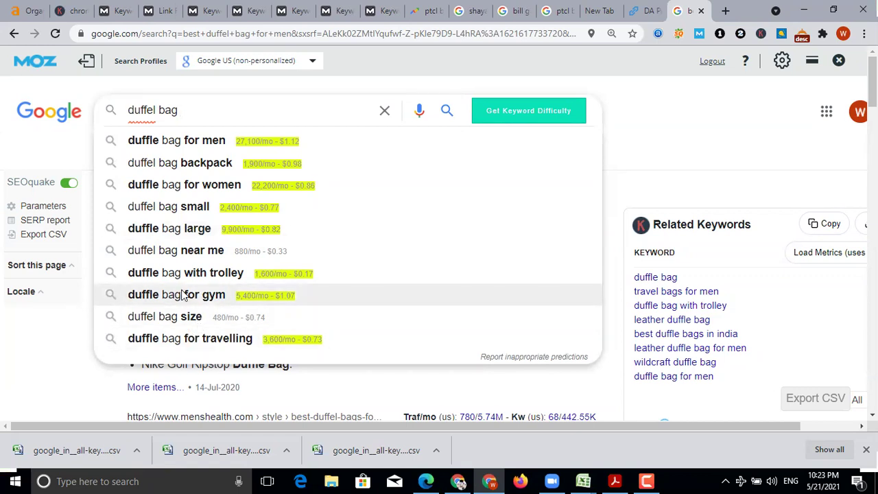
click(518, 358)
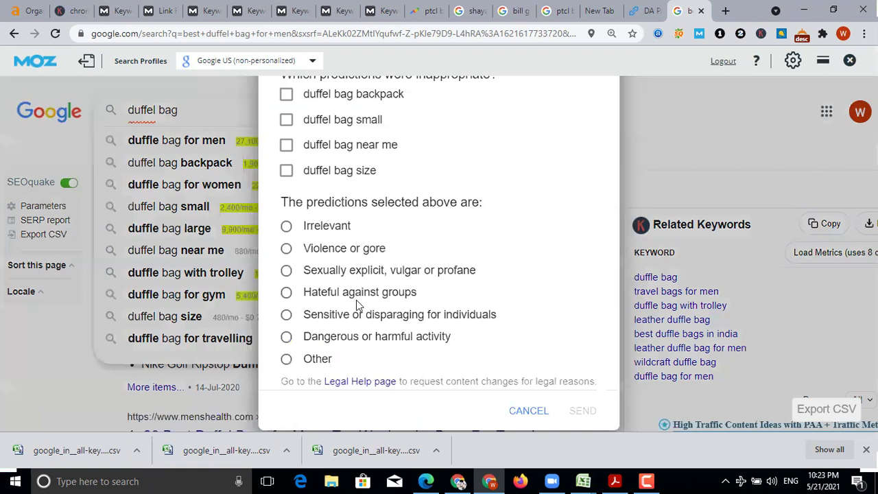
drag(304, 94, 381, 170)
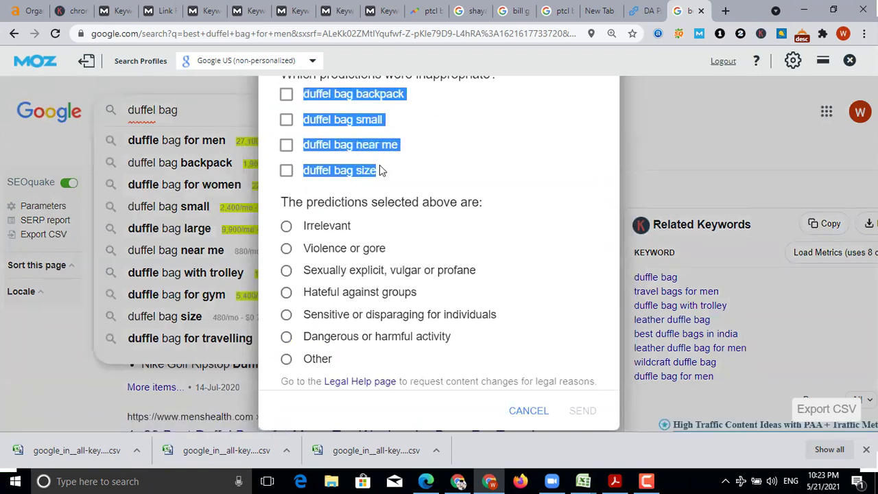
click(529, 410)
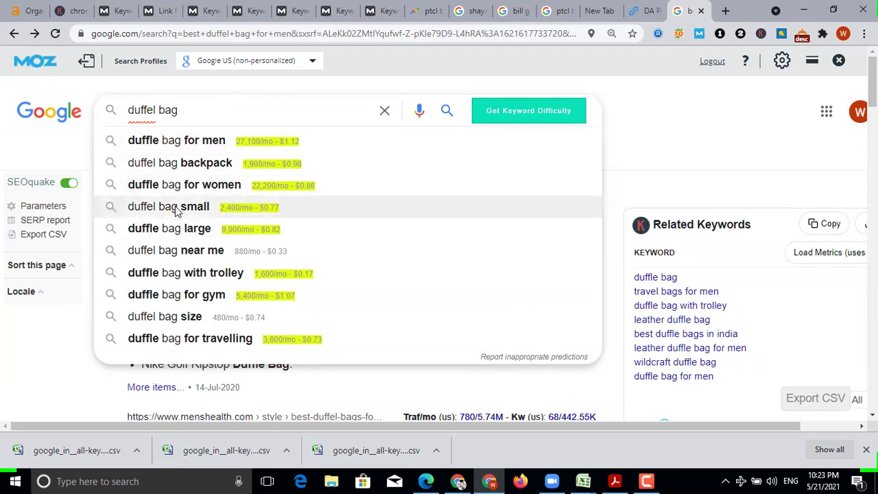
Search for the suggested query "duffle bag for gym" and copy it from the search box.
click(177, 294)
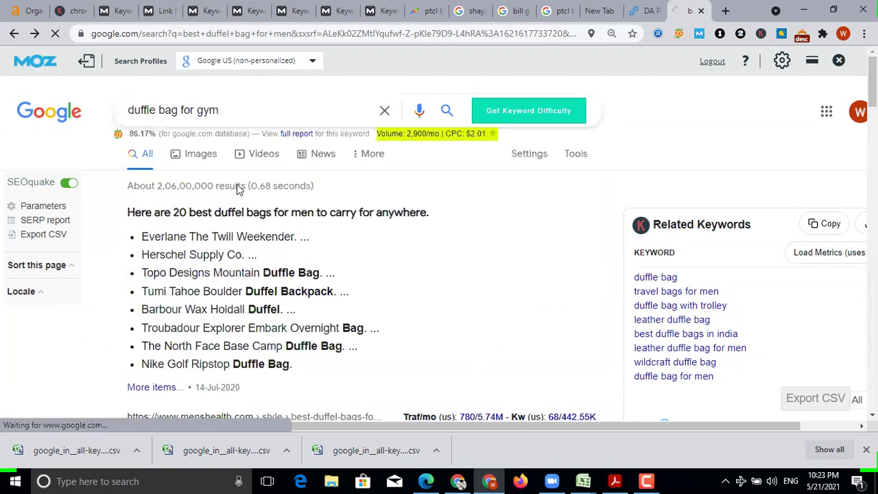
triple_click(180, 110)
right_click(175, 118)
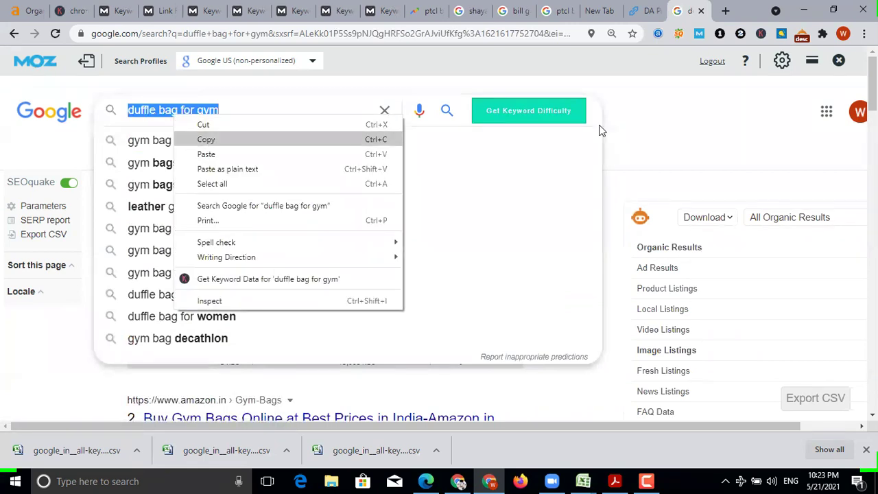
click(216, 139)
Analyze the copied keyword "duffle bag for gym" for United States - en-US on the open Moz Keyword Overview page.
key(ctrl+shift+Tab)
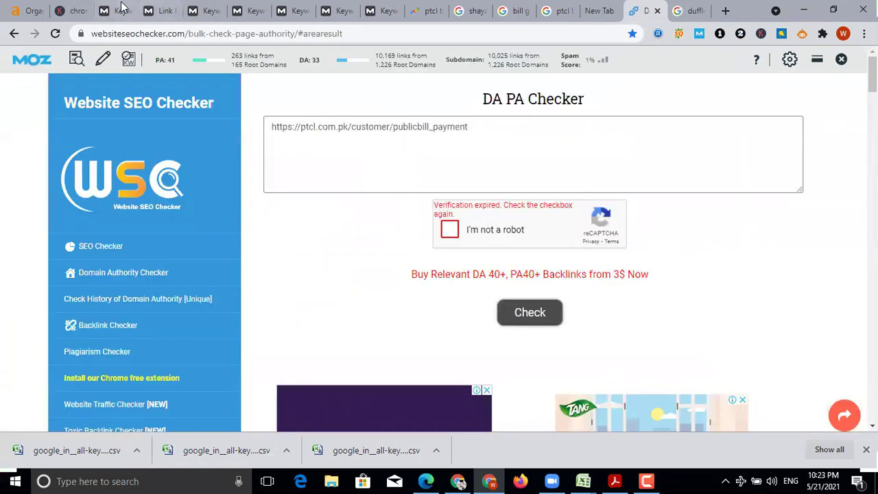
key(ctrl+3)
triple_click(254, 231)
right_click(255, 228)
click(312, 256)
key(ctrl+v)
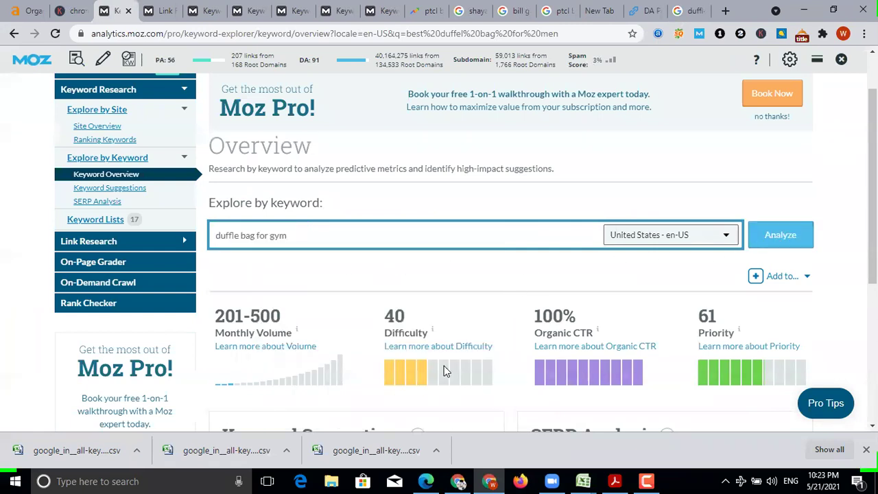
key(Return)
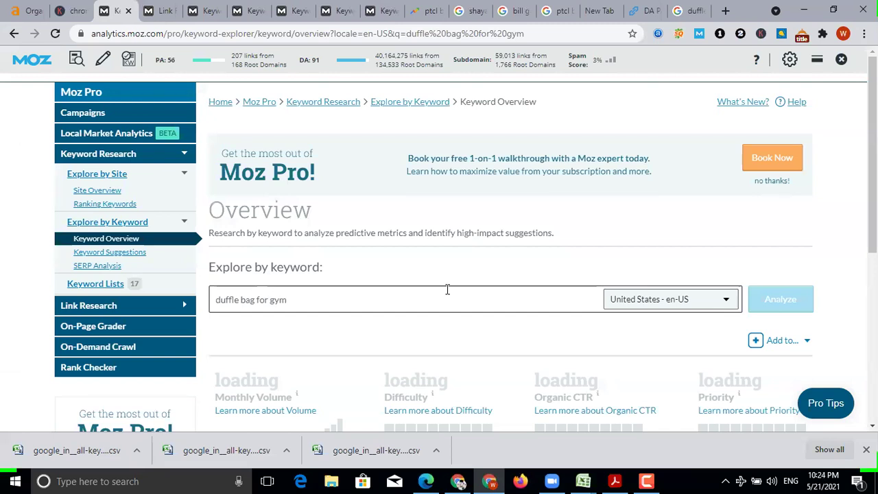
Return to the Google results for "duffle bag for gym", look through the competing sites and copy the wildcraft.com duffle bags result's link address.
click(678, 12)
click(250, 194)
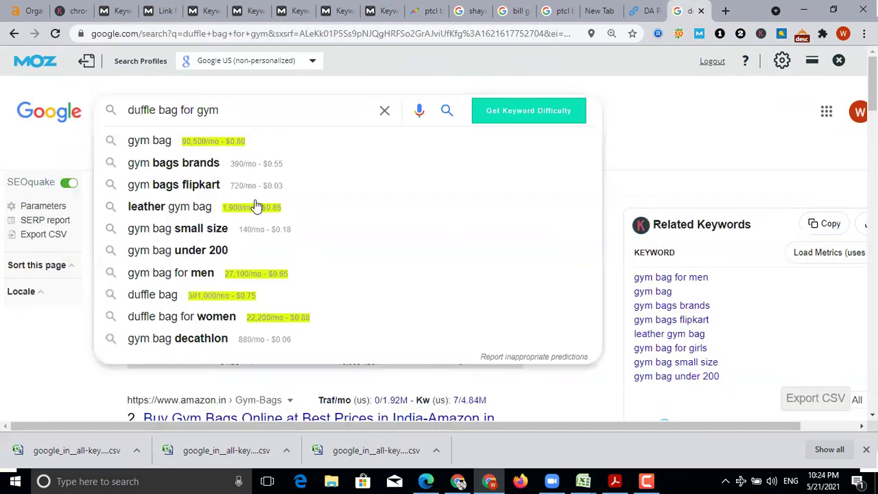
scroll(270, 239, down, 3)
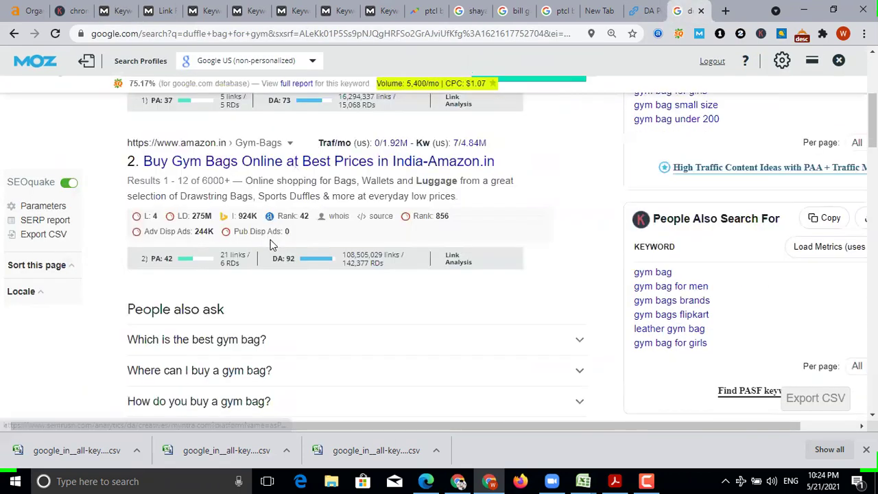
scroll(271, 240, down, 2)
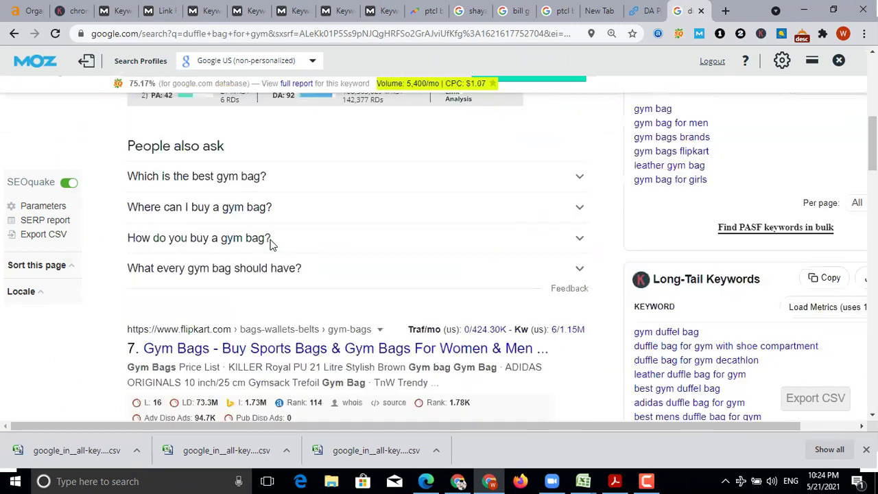
scroll(271, 240, down, 20)
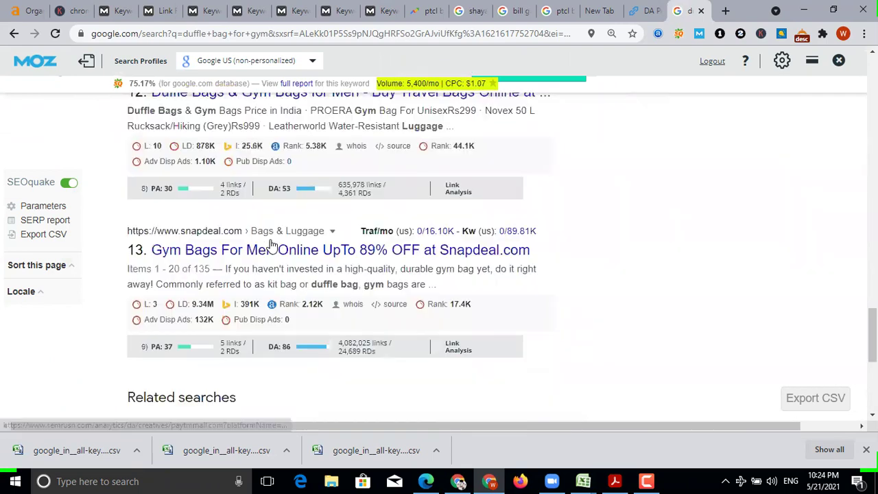
scroll(270, 245, down, 2)
scroll(249, 314, up, 8)
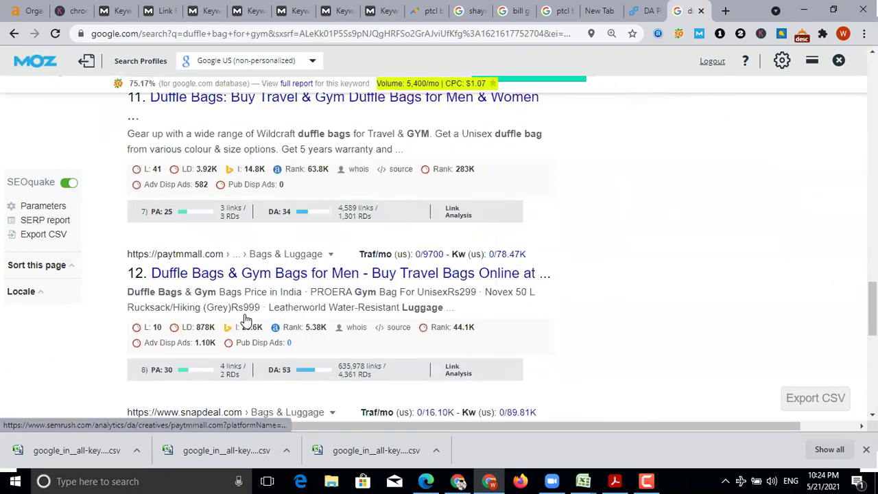
right_click(247, 318)
click(300, 406)
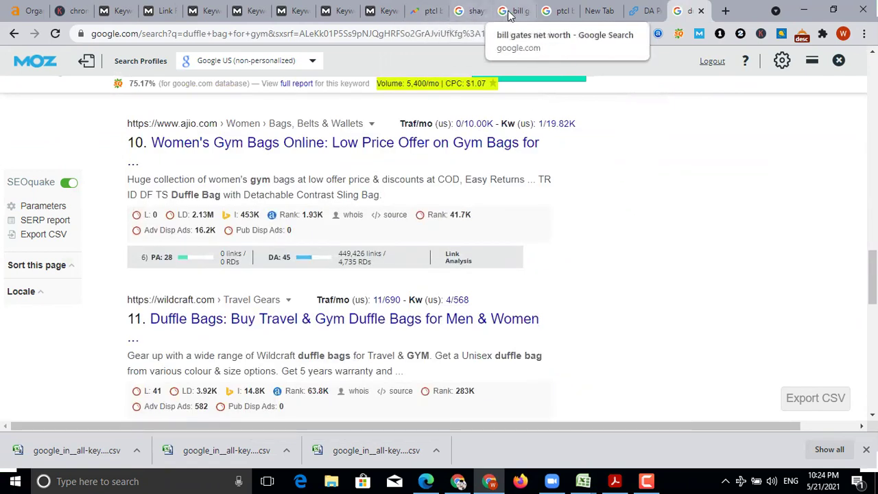
click(381, 11)
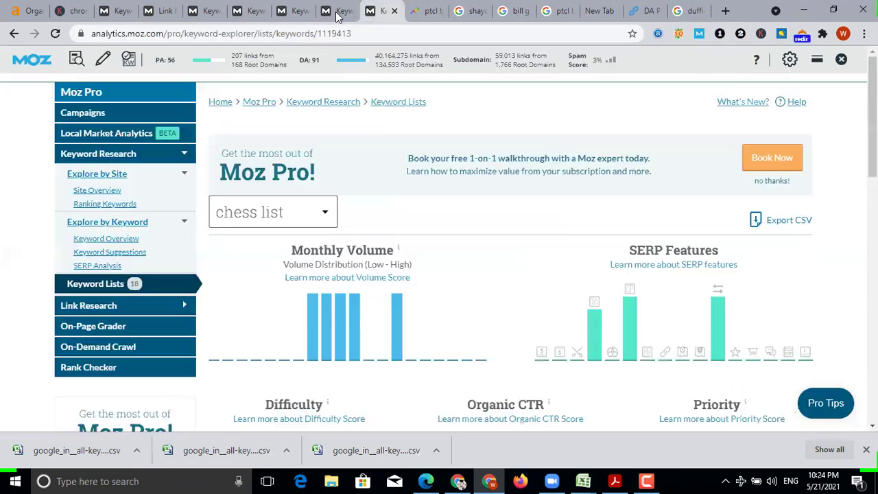
click(320, 15)
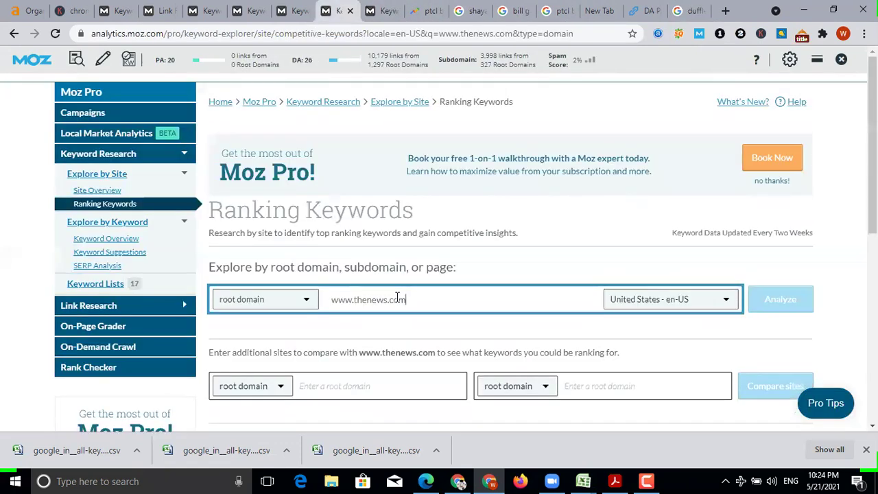
scroll(386, 284, down, 2)
scroll(381, 234, down, 2)
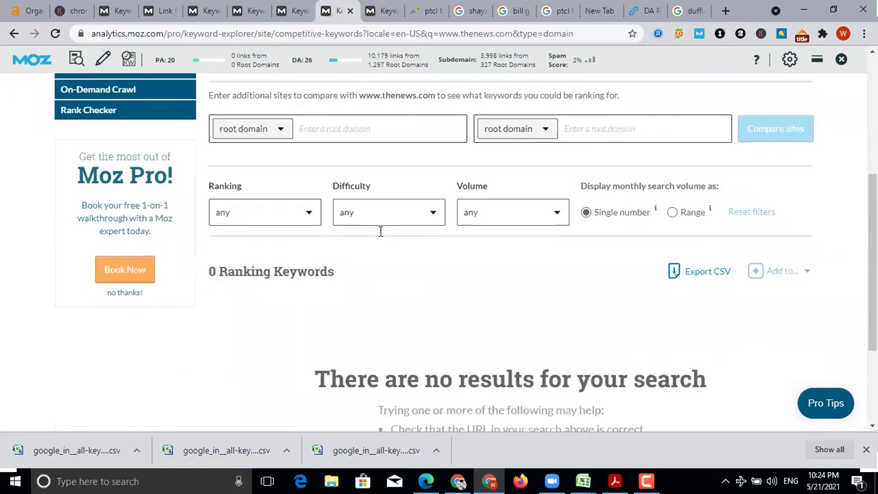
scroll(380, 231, up, 3)
double_click(396, 244)
right_click(396, 244)
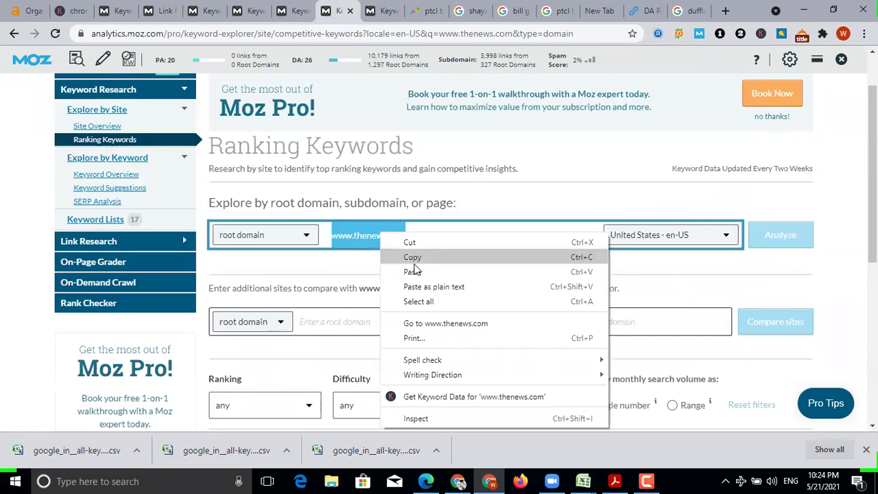
click(411, 270)
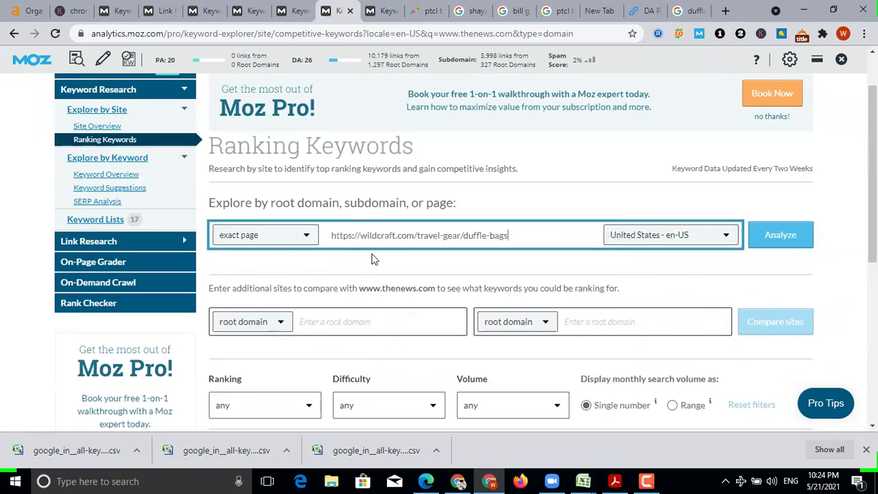
click(770, 234)
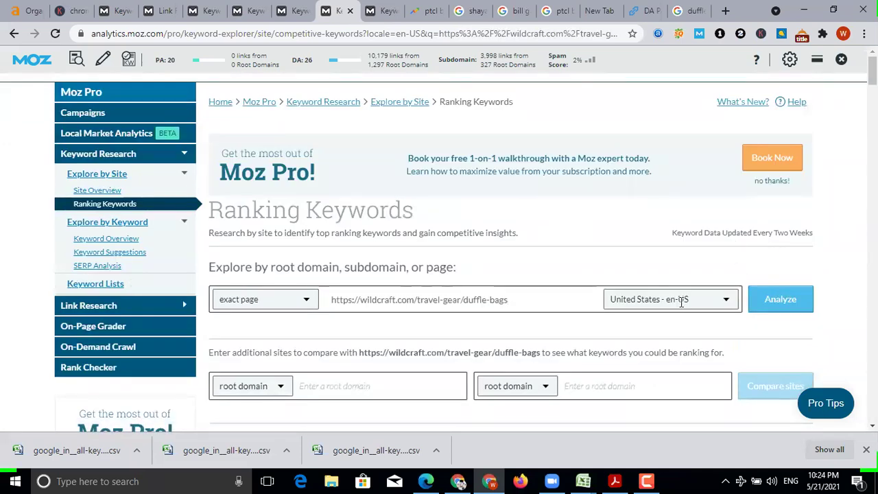
Review the difficulty and volume of the wildcraft ranking keywords, export them as CSV and open the downloaded file in Excel.
scroll(597, 290, down, 5)
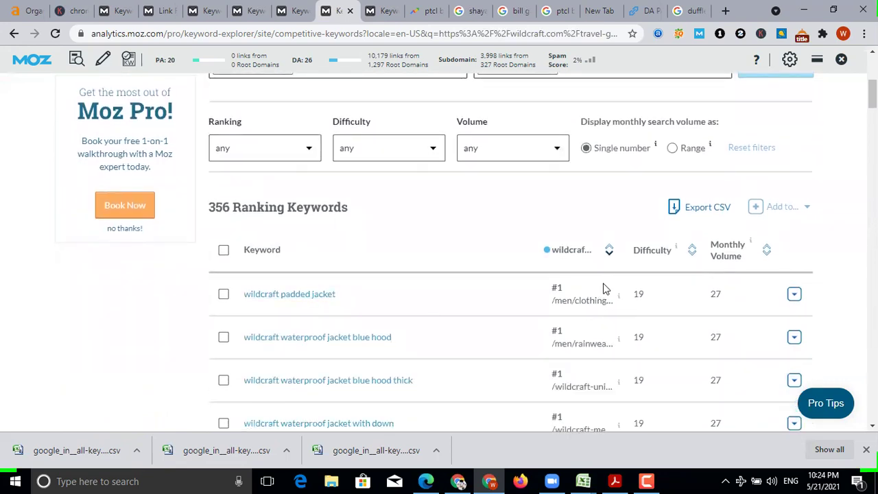
scroll(642, 274, down, 6)
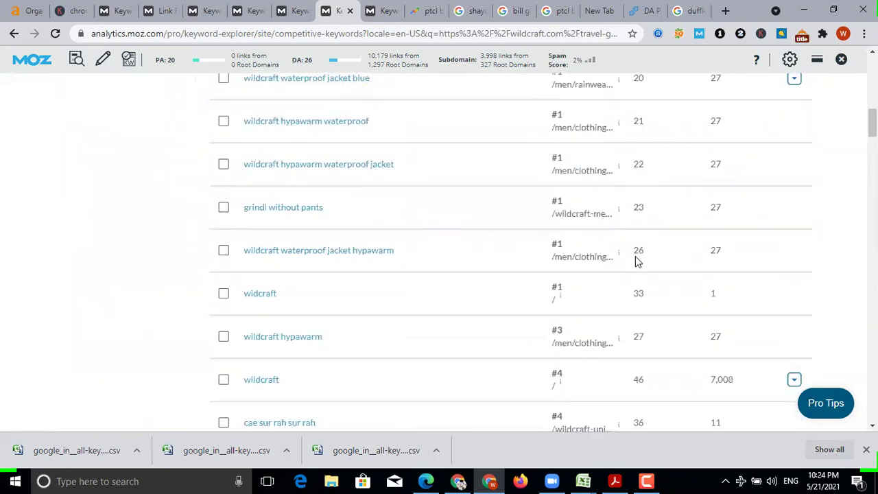
scroll(638, 288, down, 3)
scroll(641, 329, up, 10)
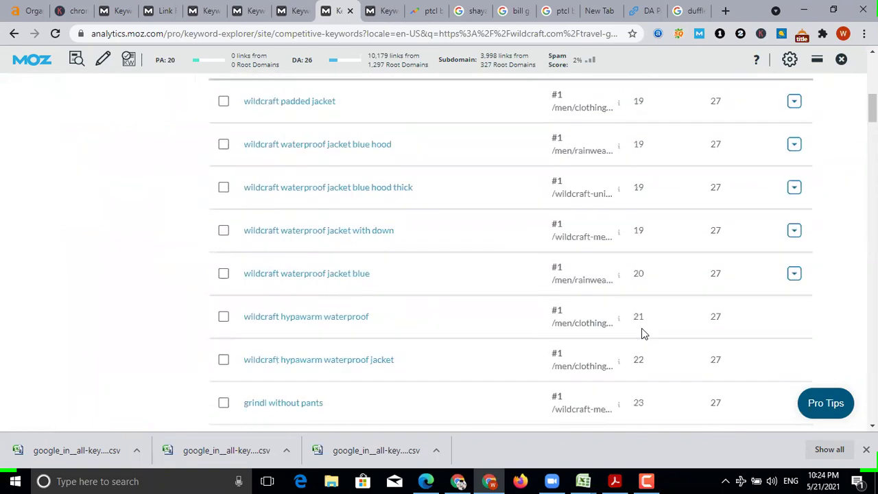
scroll(698, 285, down, 2)
click(700, 272)
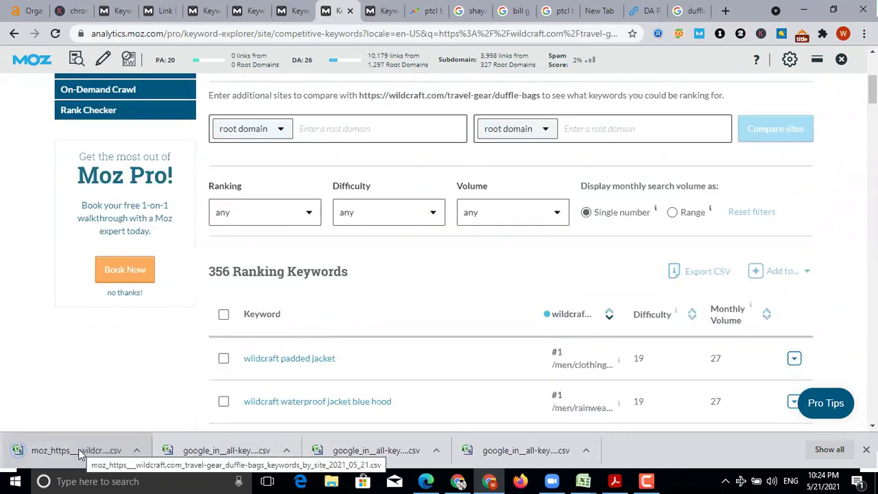
click(78, 453)
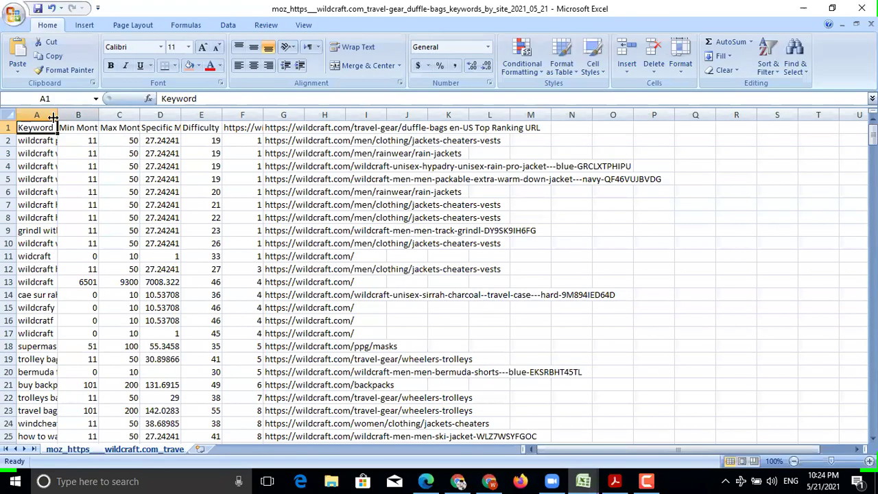
Delete the three monthly volume columns and the ranking and URL columns, keeping only Keyword and Difficulty.
drag(75, 114, 161, 114)
right_click(162, 115)
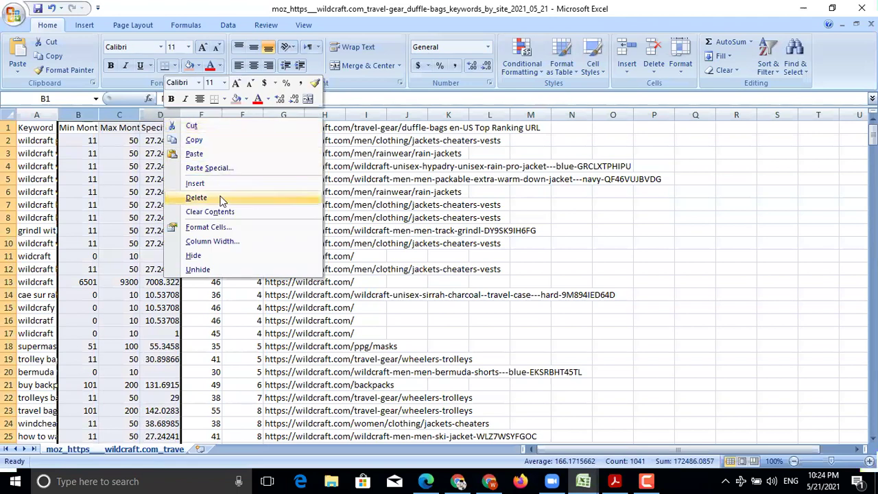
click(221, 198)
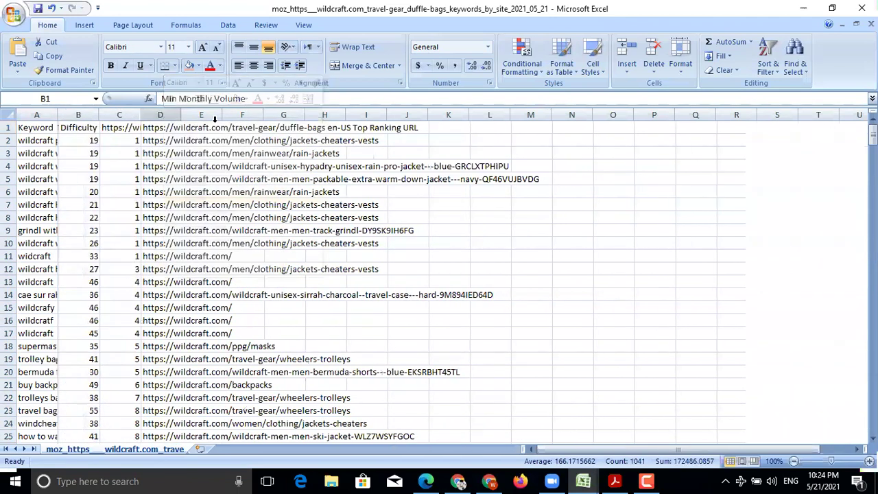
click(119, 115)
right_click(120, 115)
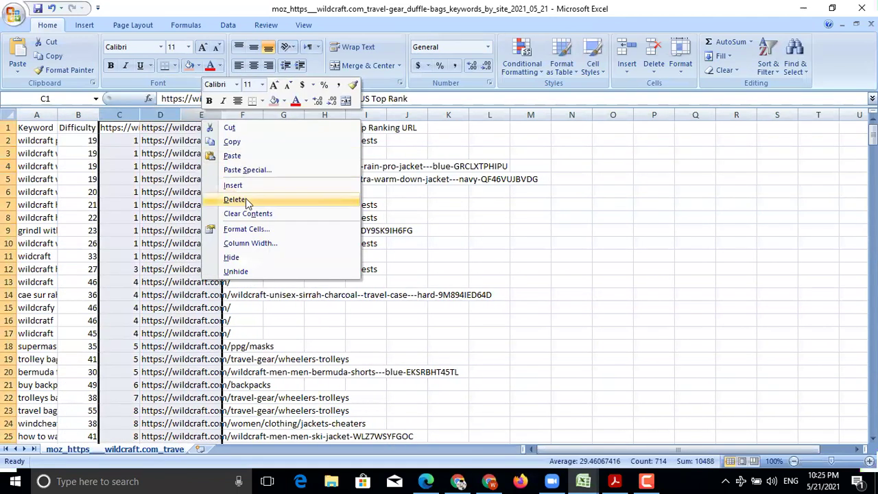
click(240, 199)
Sort the Keyword and Difficulty rows by Difficulty values, from smallest to largest.
key(ctrl+Home)
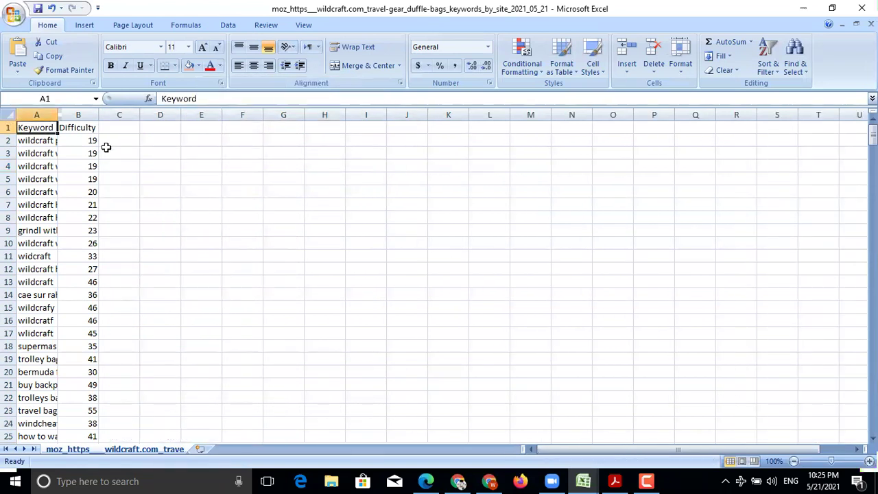
key(ctrl+shift+Right)
key(ctrl+shift+Down)
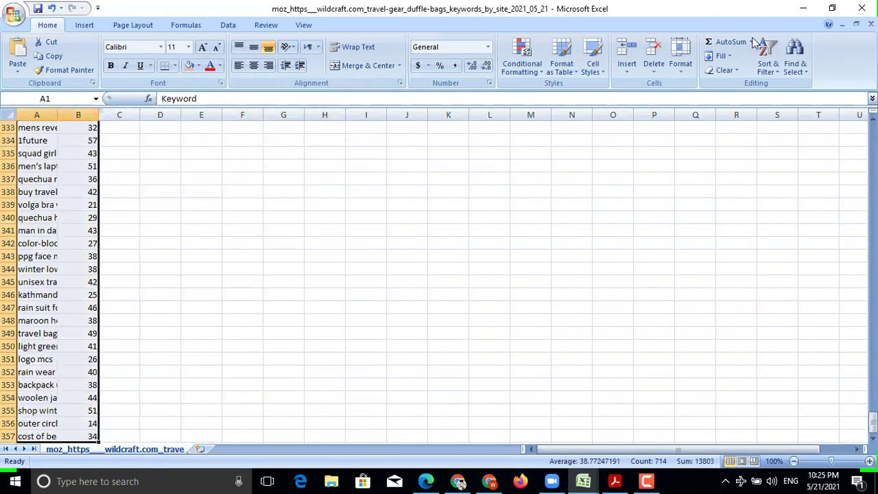
click(767, 62)
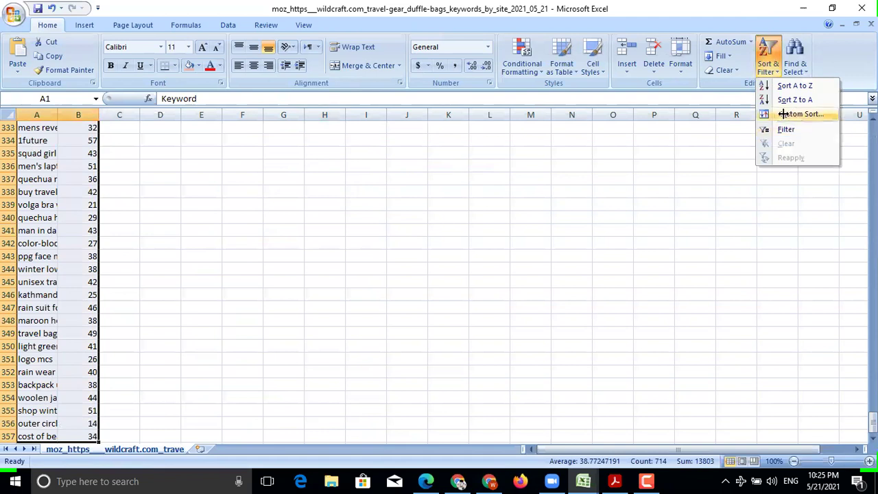
click(783, 114)
click(233, 297)
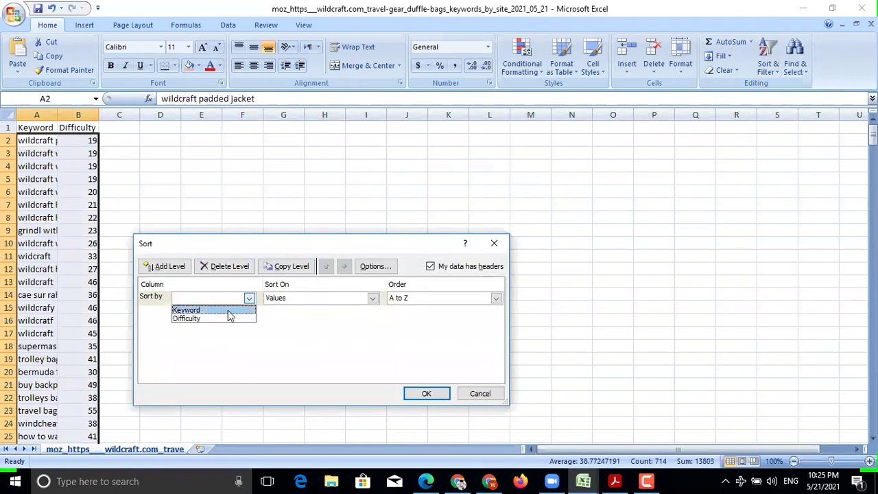
click(229, 318)
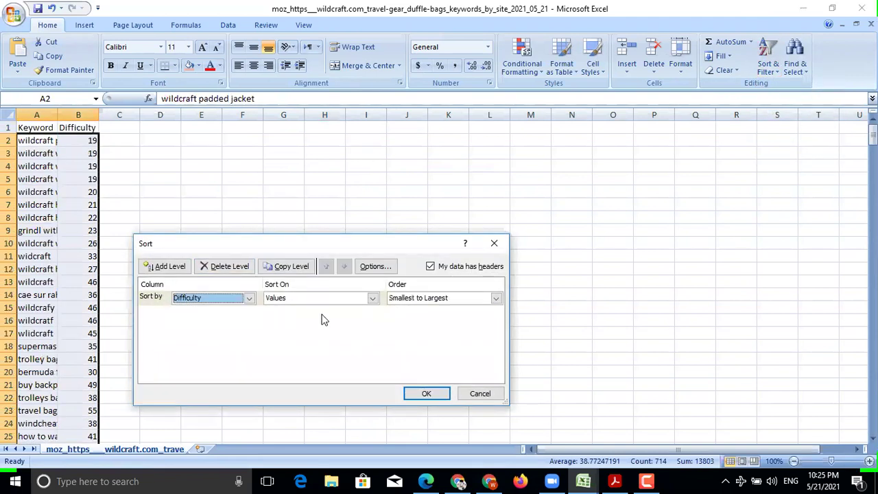
click(426, 402)
Widen the Keyword and Difficulty columns and copy the lowest-difficulty keywords in A2:A25.
drag(99, 115, 158, 126)
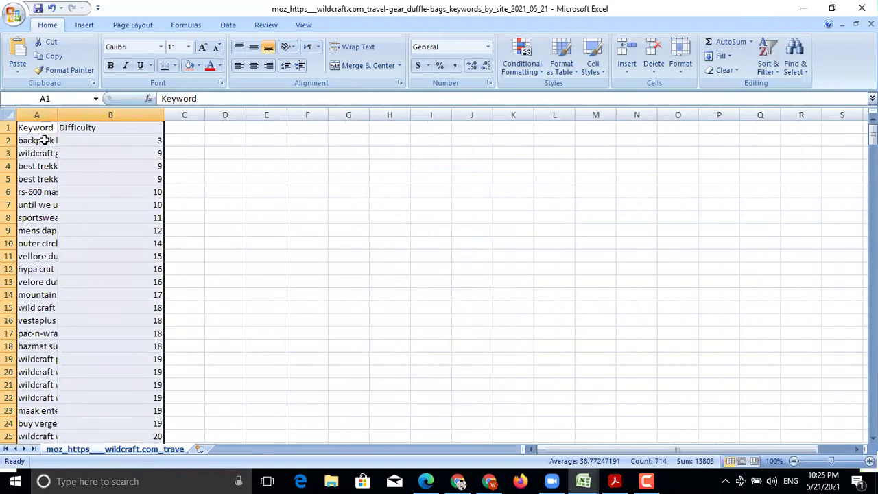
click(46, 140)
drag(57, 114, 181, 117)
drag(62, 141, 21, 209)
drag(18, 109, 73, 177)
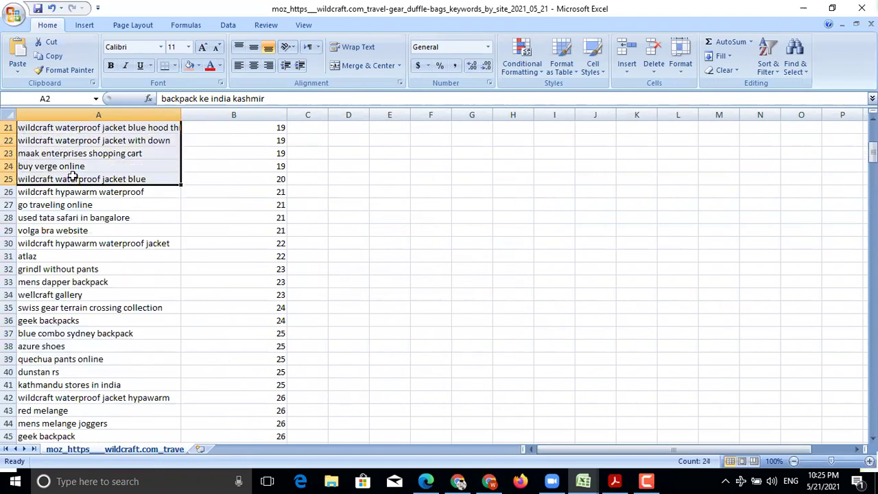
right_click(110, 168)
click(140, 186)
scroll(396, 294, up, 7)
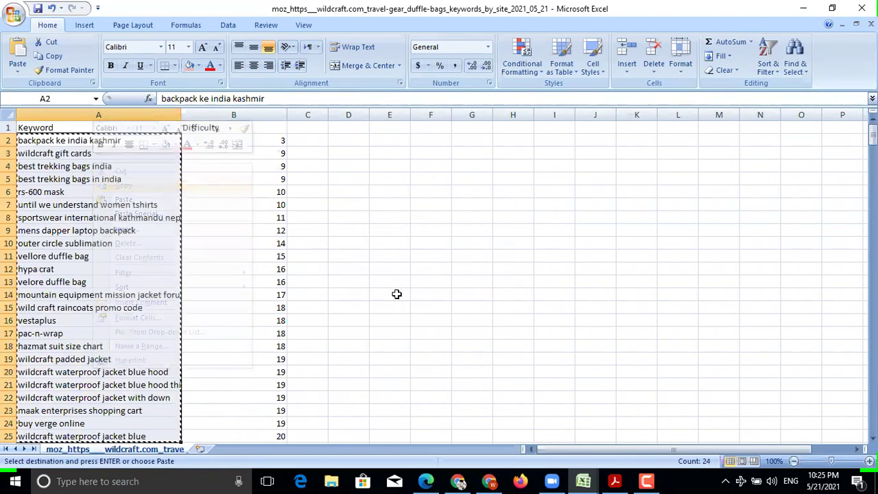
scroll(281, 294, down, 6)
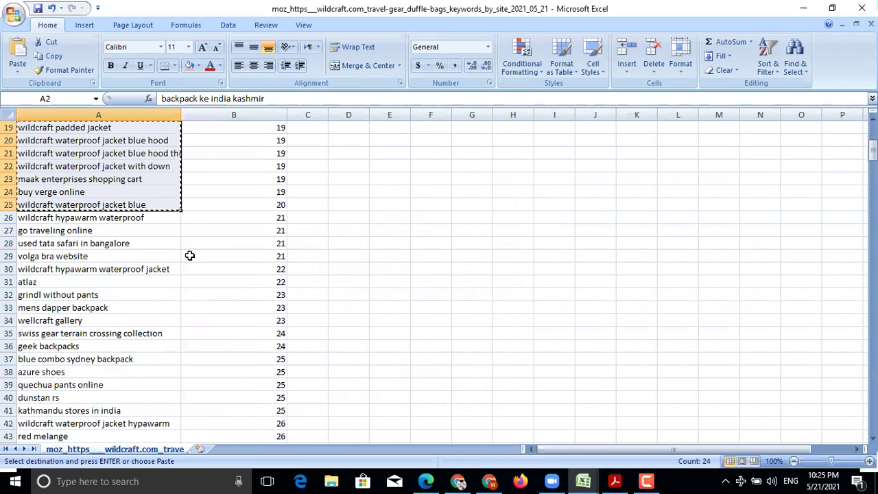
Switch to the Keywords Everywhere bulk tool in Chrome, reload it and paste the copied keywords.
click(489, 481)
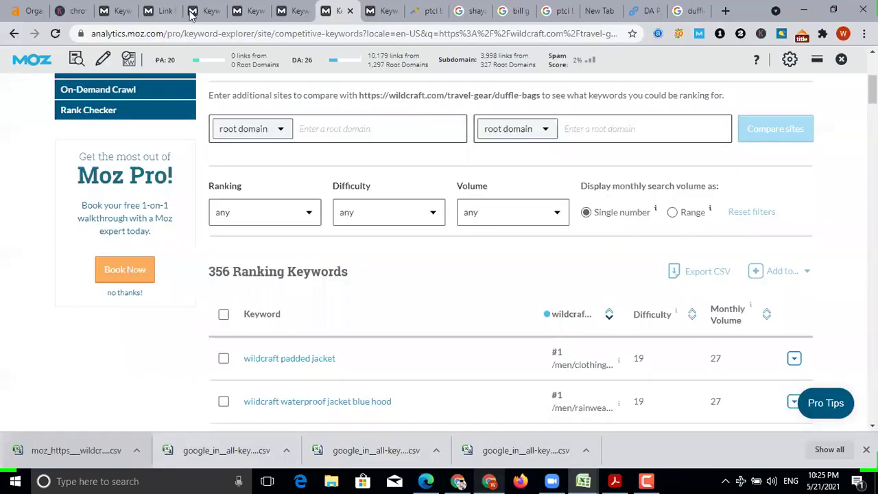
key(ctrl+2)
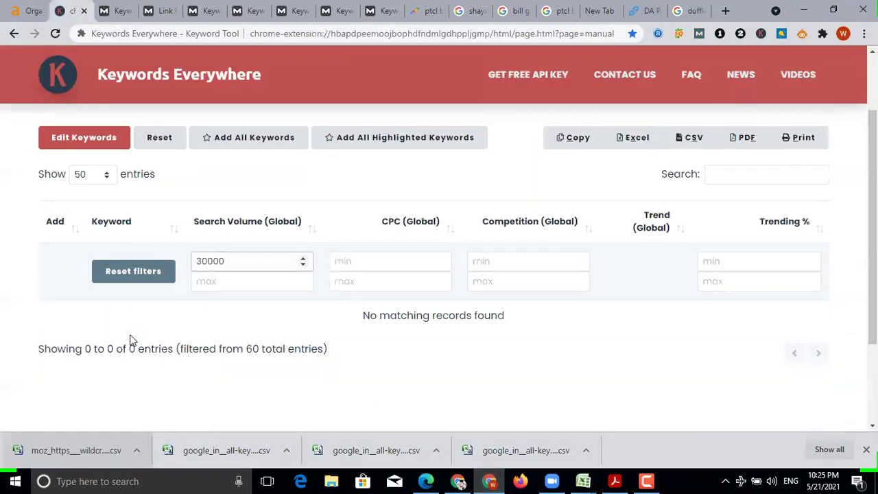
click(55, 34)
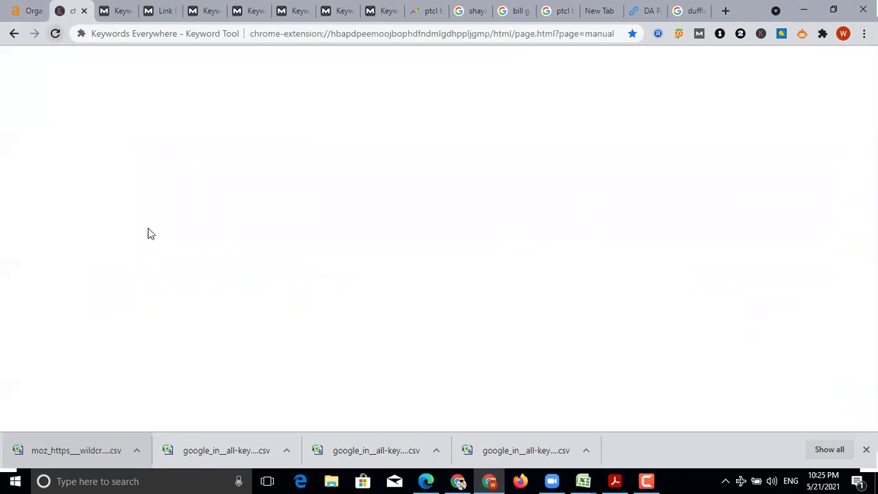
click(154, 261)
right_click(153, 261)
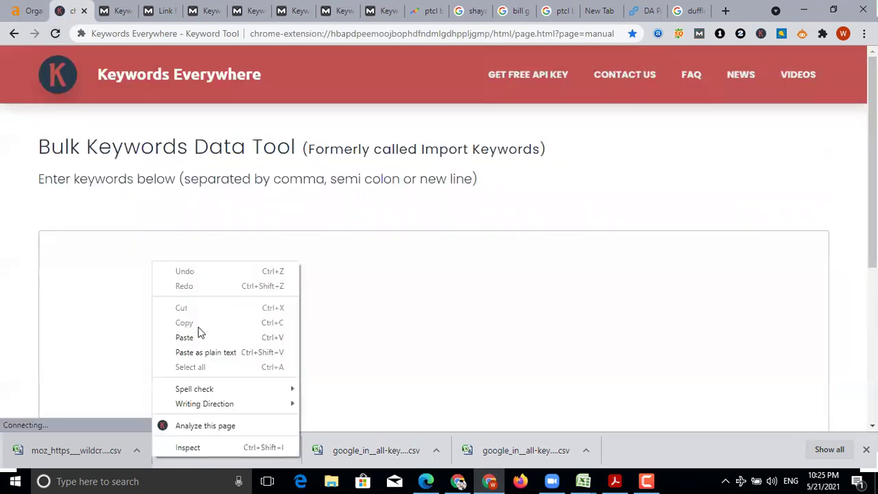
click(201, 337)
Get the metrics for the pasted keywords and filter them to a minimum global search volume of 1000.
scroll(708, 373, down, 3)
click(775, 273)
click(316, 351)
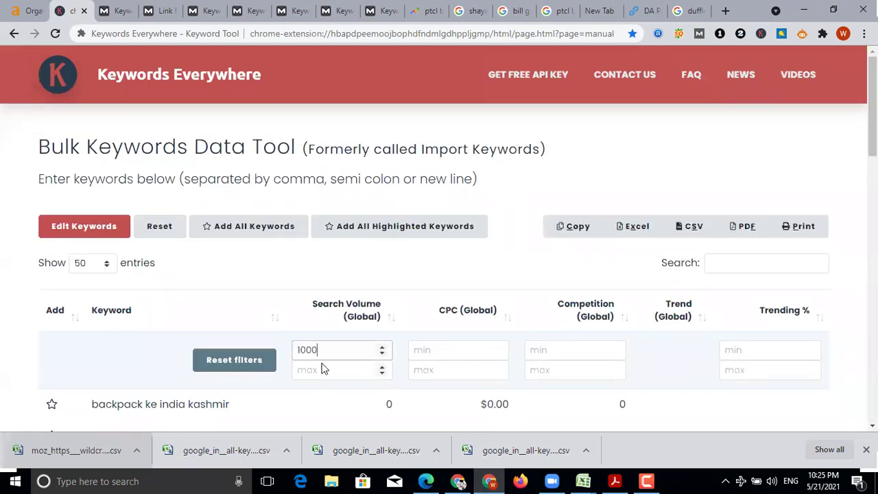
scroll(426, 189, down, 3)
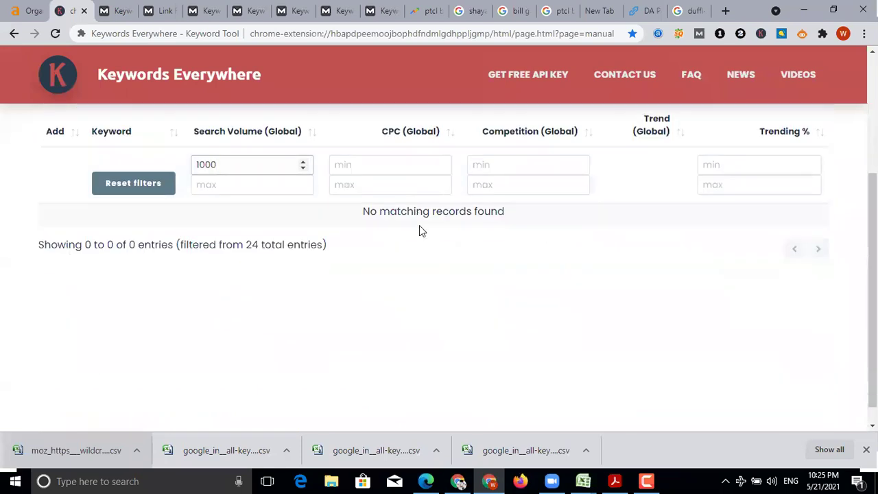
Return to the Amazon Travel Duffels results in the other Chrome window and look over the listed products.
click(490, 481)
key(alt+Tab)
click(692, 16)
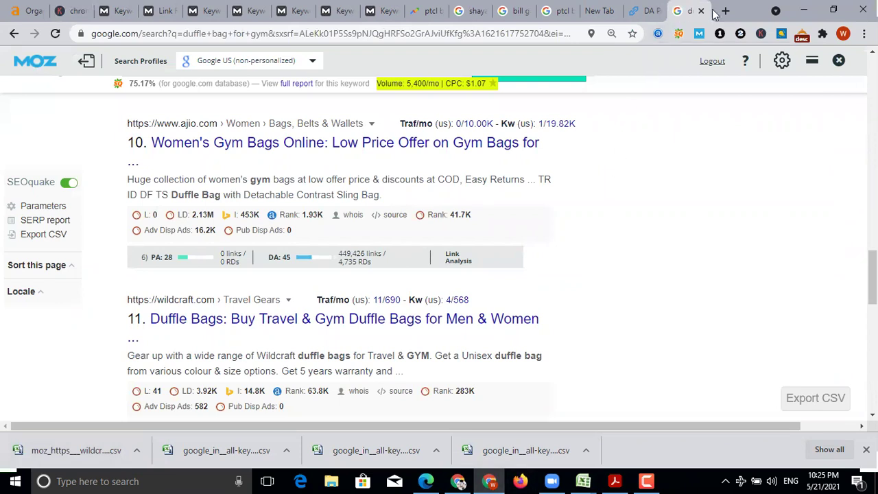
key(ctrl+t)
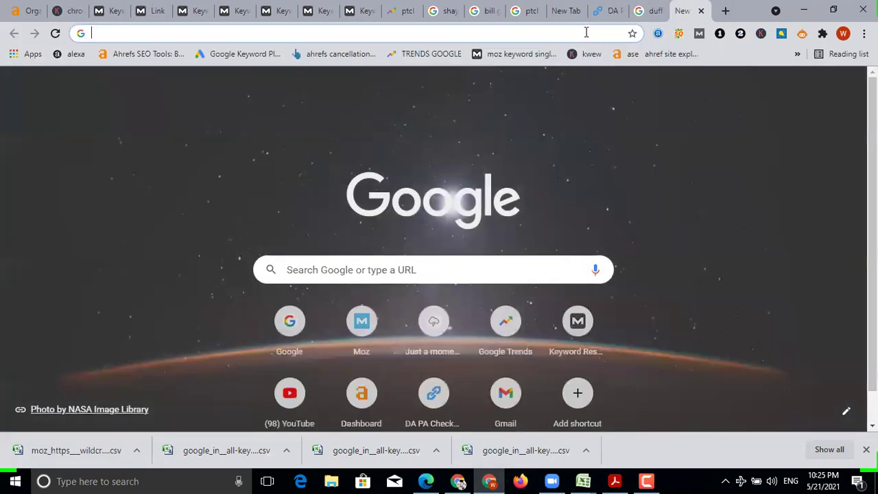
click(586, 32)
text(amazon.com)
key(Return)
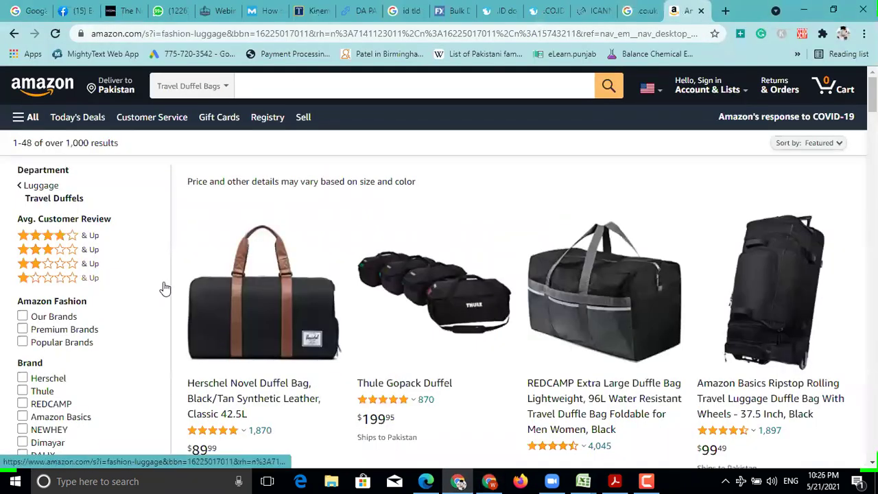
scroll(508, 356, down, 1)
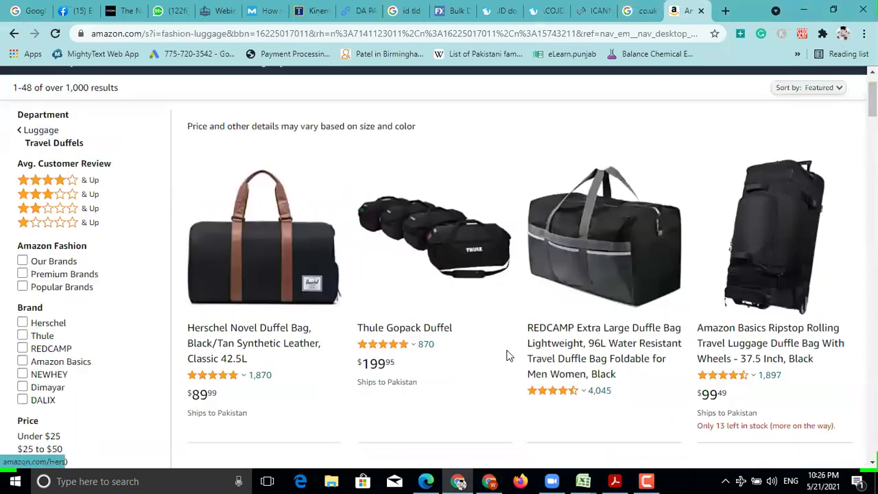
scroll(126, 288, down, 3)
scroll(14, 182, up, 4)
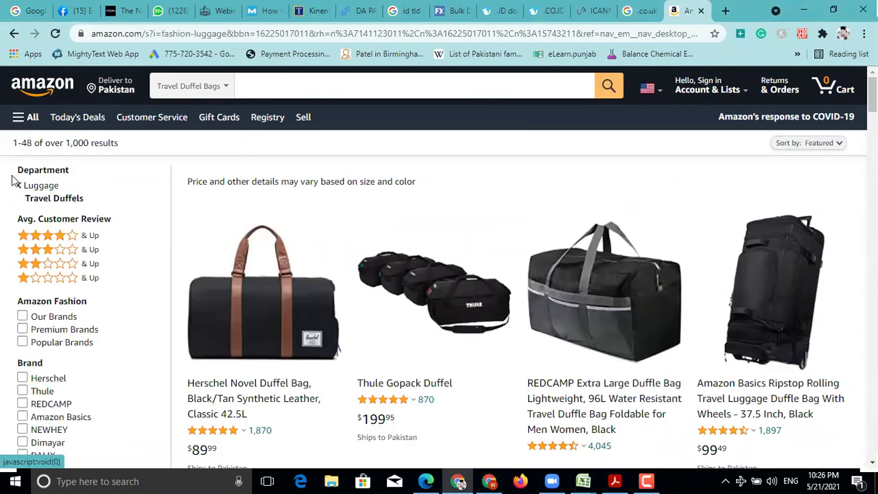
Go up to Amazon's Luggage department and look through its featured and shop-by categories.
click(21, 189)
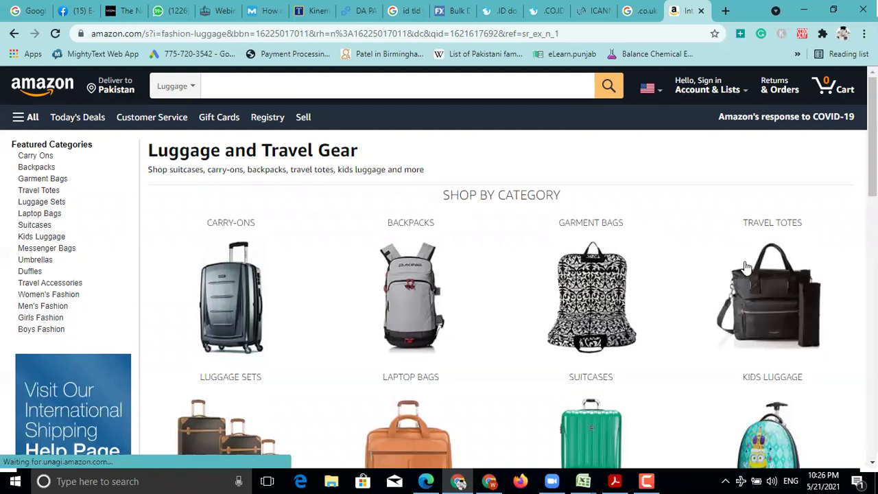
scroll(762, 280, down, 1)
scroll(611, 273, down, 4)
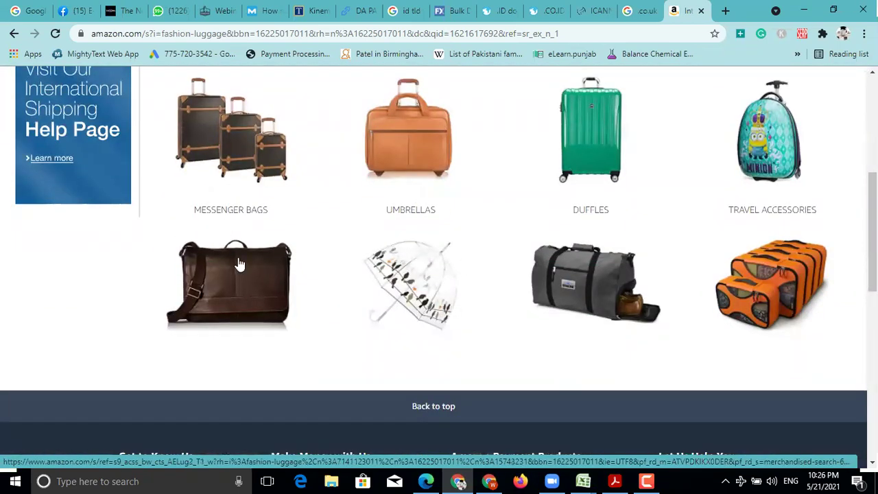
scroll(260, 271, up, 2)
scroll(729, 355, up, 1)
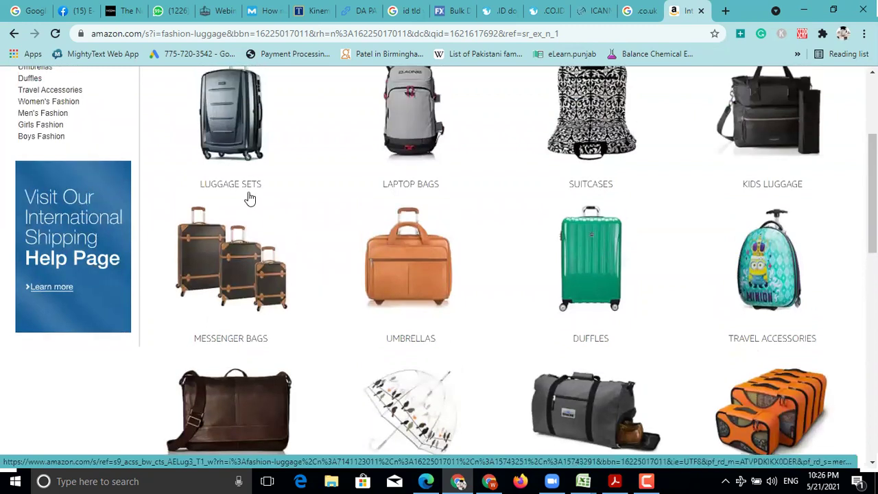
scroll(250, 199, up, 3)
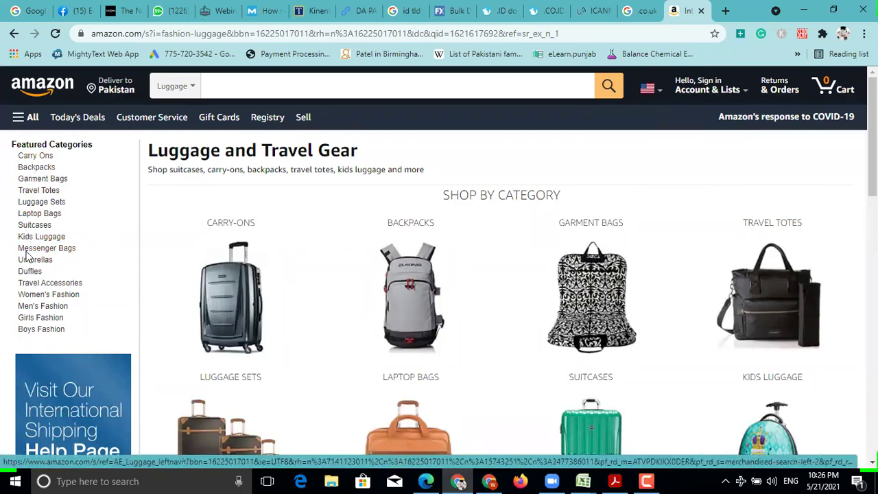
Open the Men's Fashion category and look through the product categories in The Men's Shop.
scroll(28, 272, down, 1)
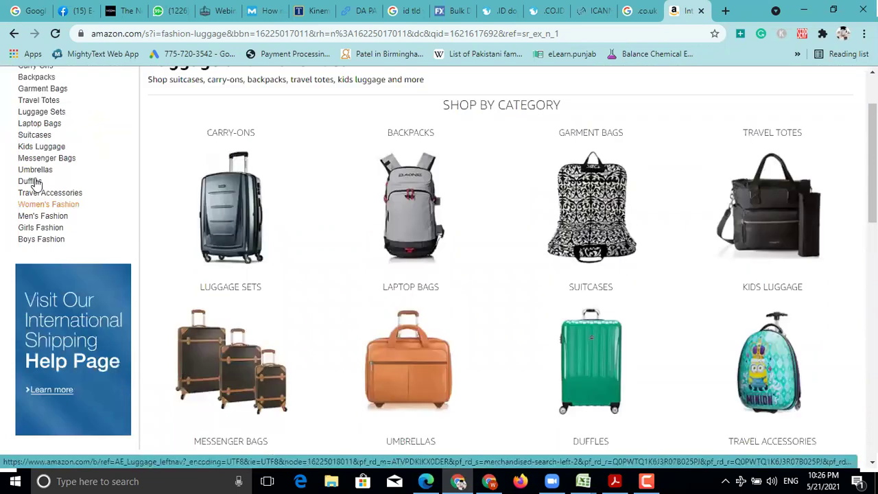
scroll(37, 186, down, 1)
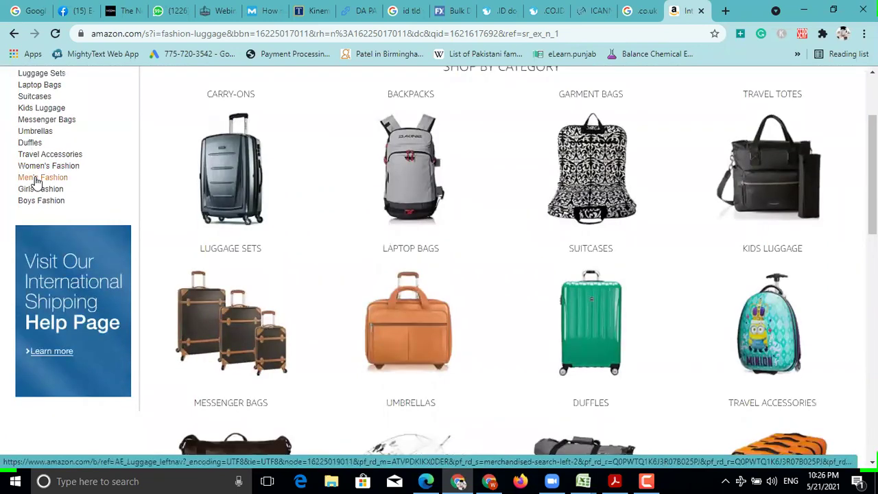
click(37, 180)
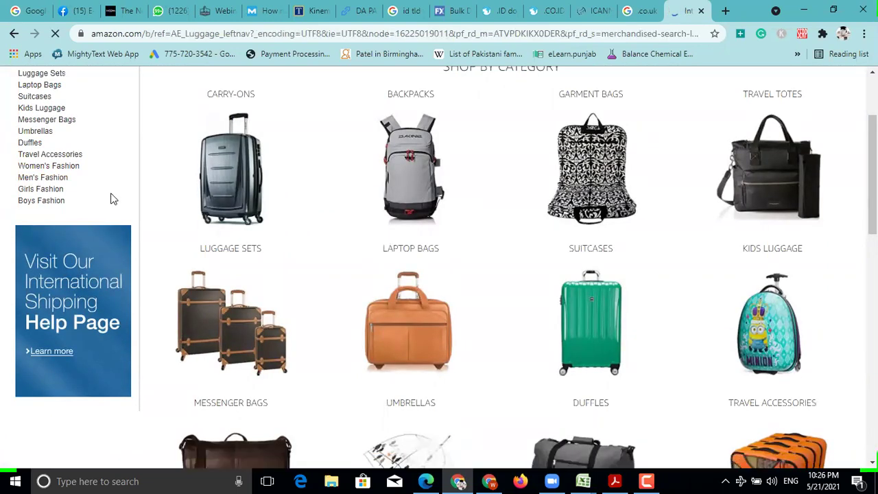
scroll(418, 157, down, 2)
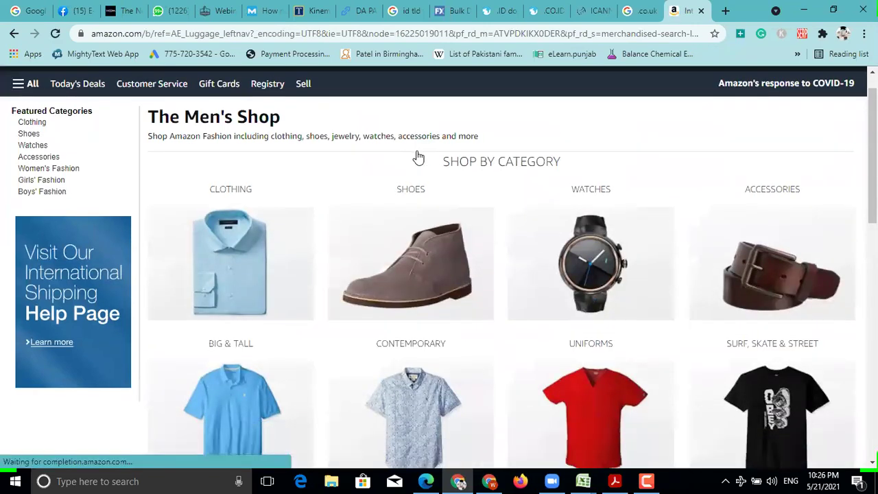
scroll(600, 185, down, 1)
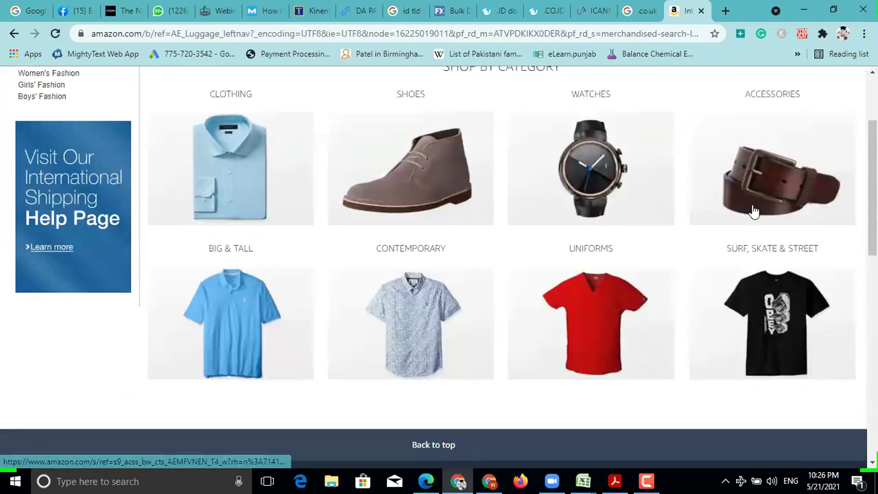
scroll(779, 286, down, 3)
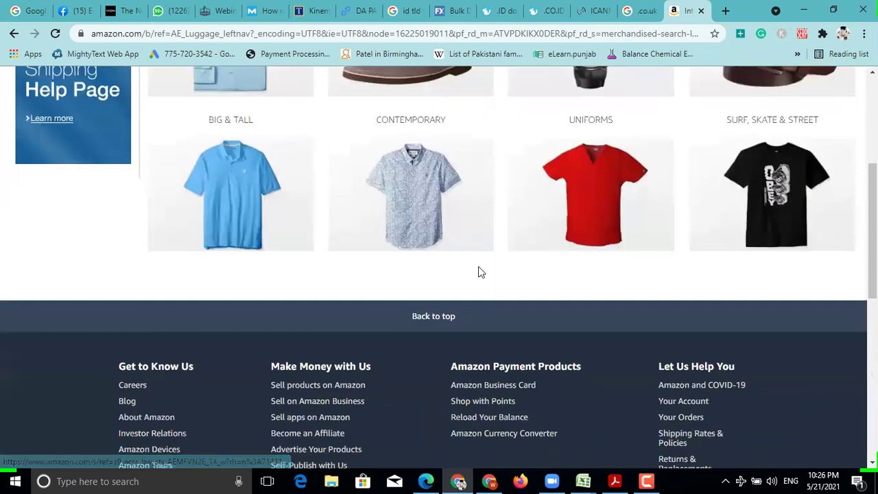
scroll(283, 225, up, 5)
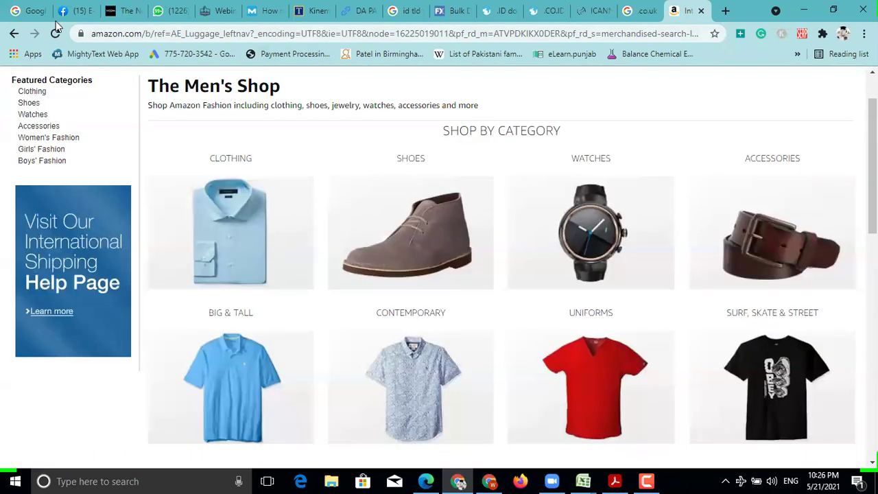